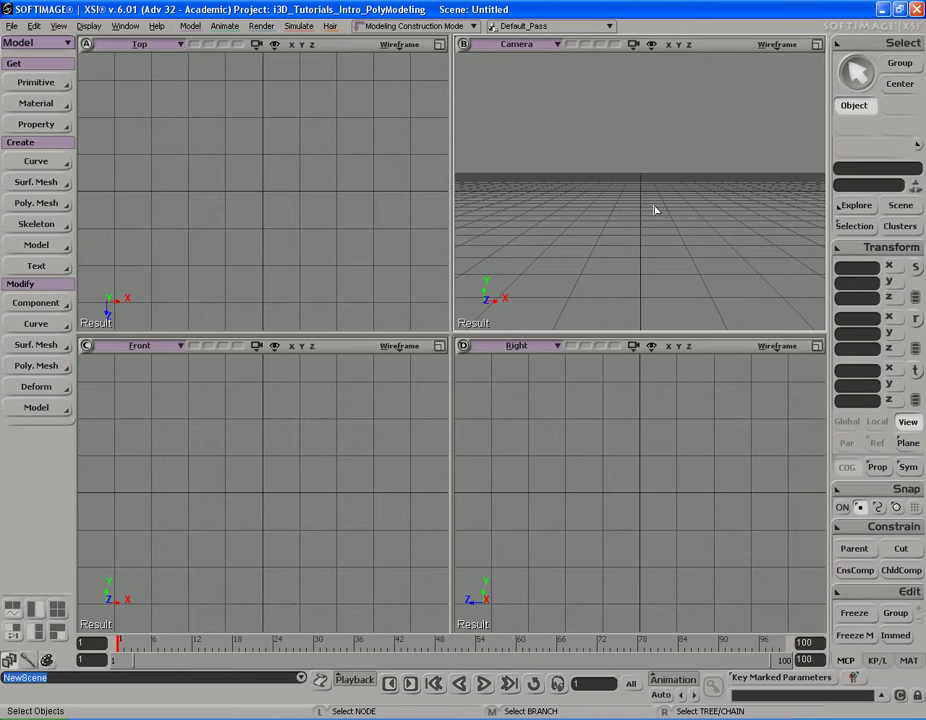
- Maximize the Camera viewport and frame the grid from a raised three-quarter angle
key("F12")
key("s")
right_click_drag(615, 267, 554, 304)
scroll(554, 306, "down", 3)
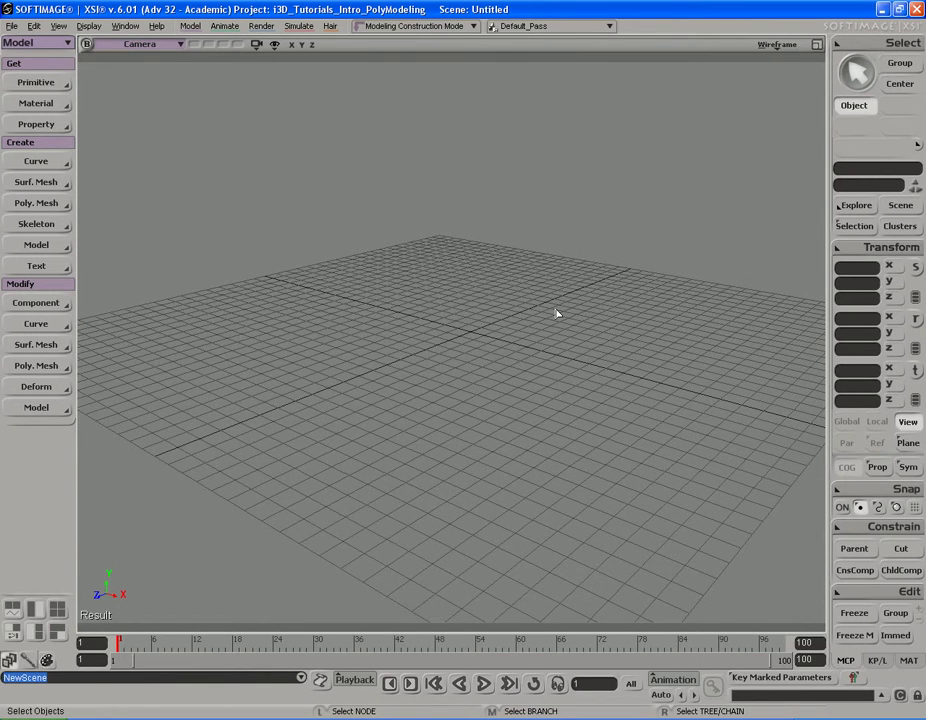
- Load USBdrive1.jpg from the project's Pictures folder as a new clip in the Image Clip Viewer
key("alt+6")
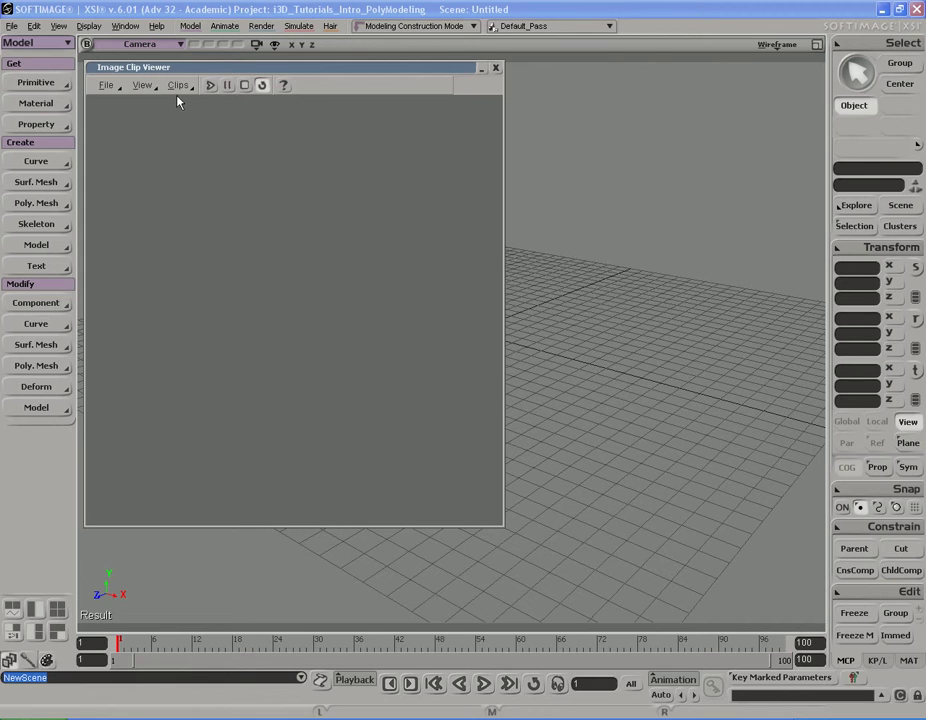
left_click(105, 86)
left_click(115, 99)
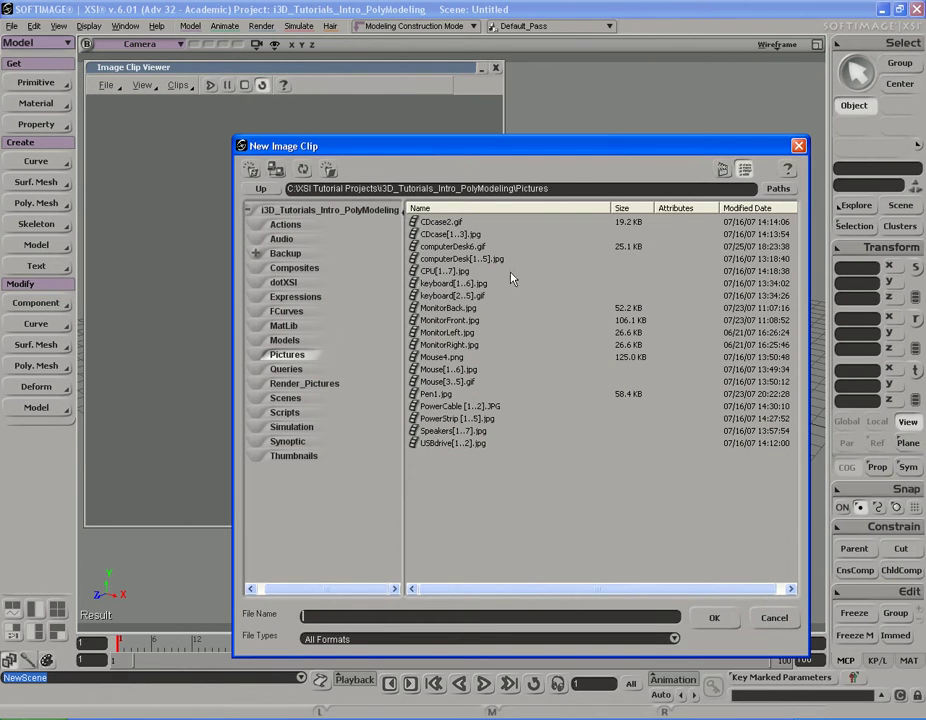
double_click(472, 446)
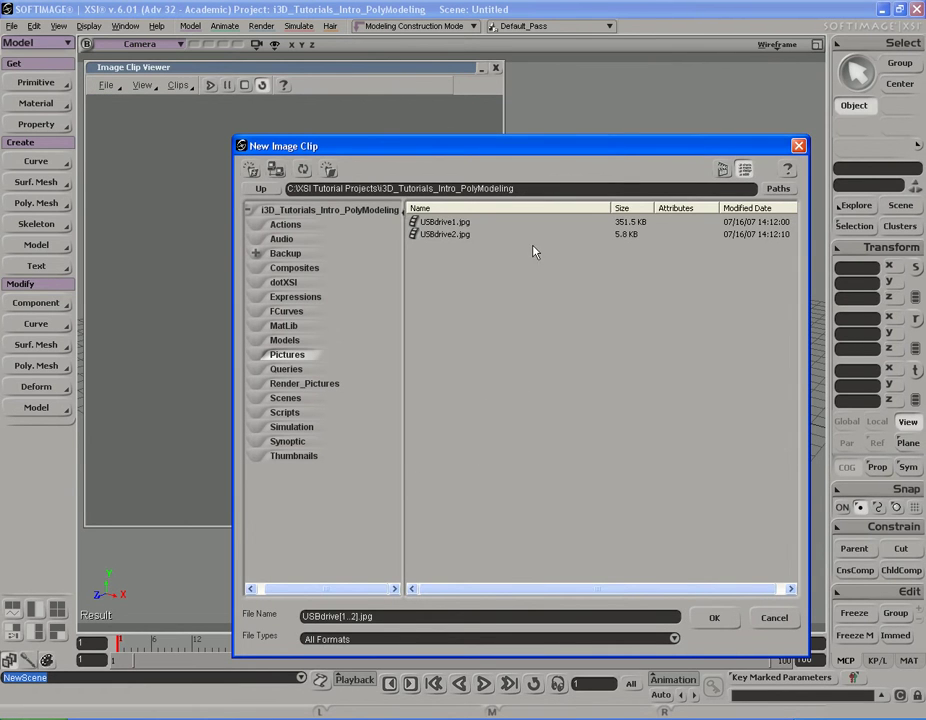
double_click(456, 224)
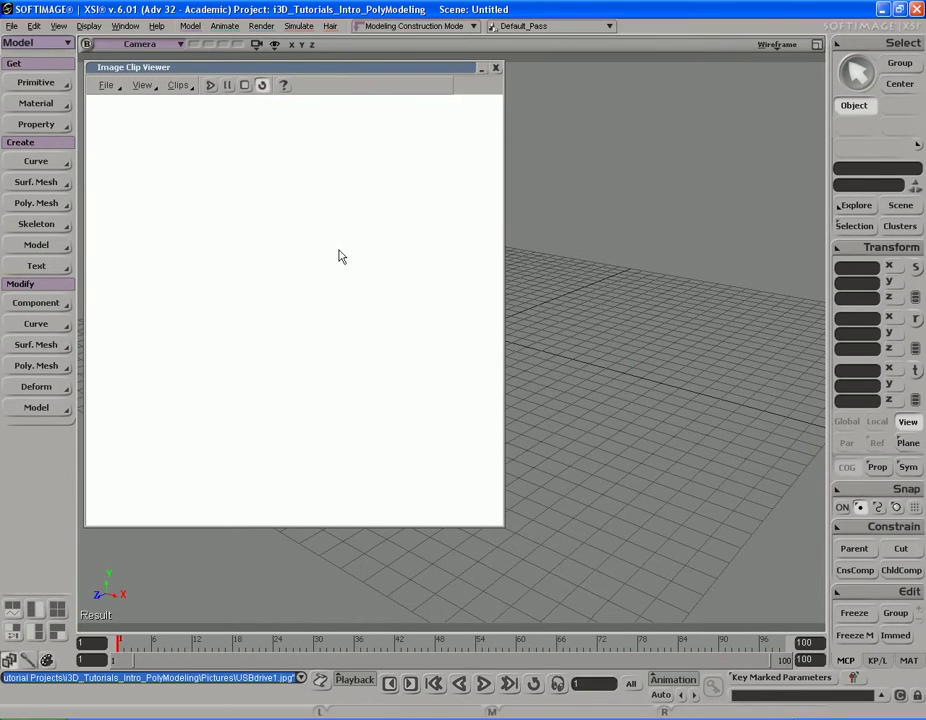
- Fit the whole USB drive picture in the image viewer and shrink the viewer window around it
right_click(316, 212)
left_click(377, 283)
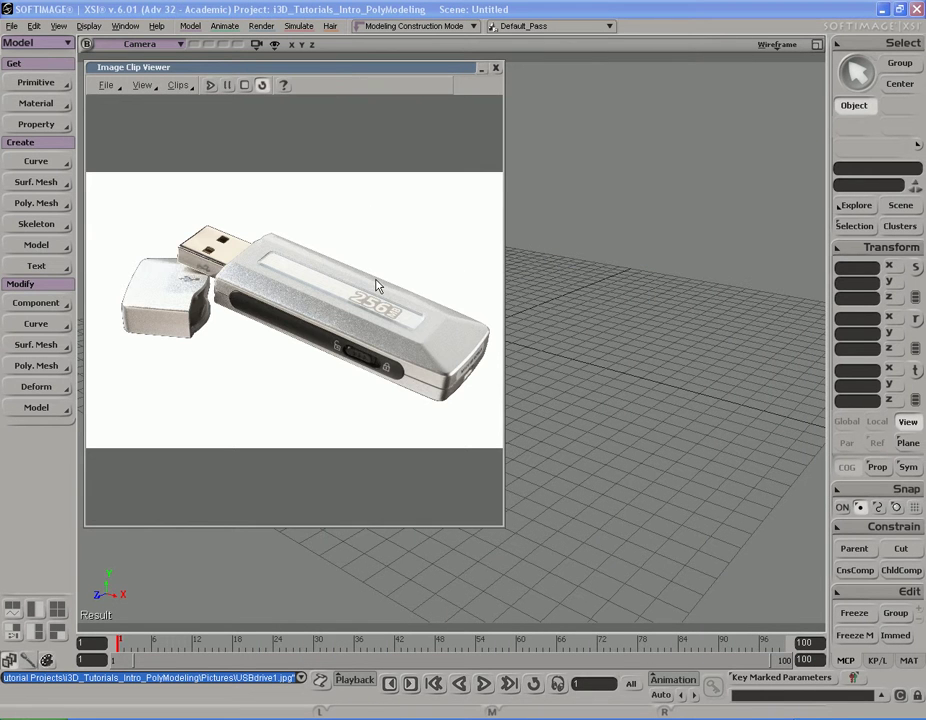
left_click_drag(507, 531, 520, 367)
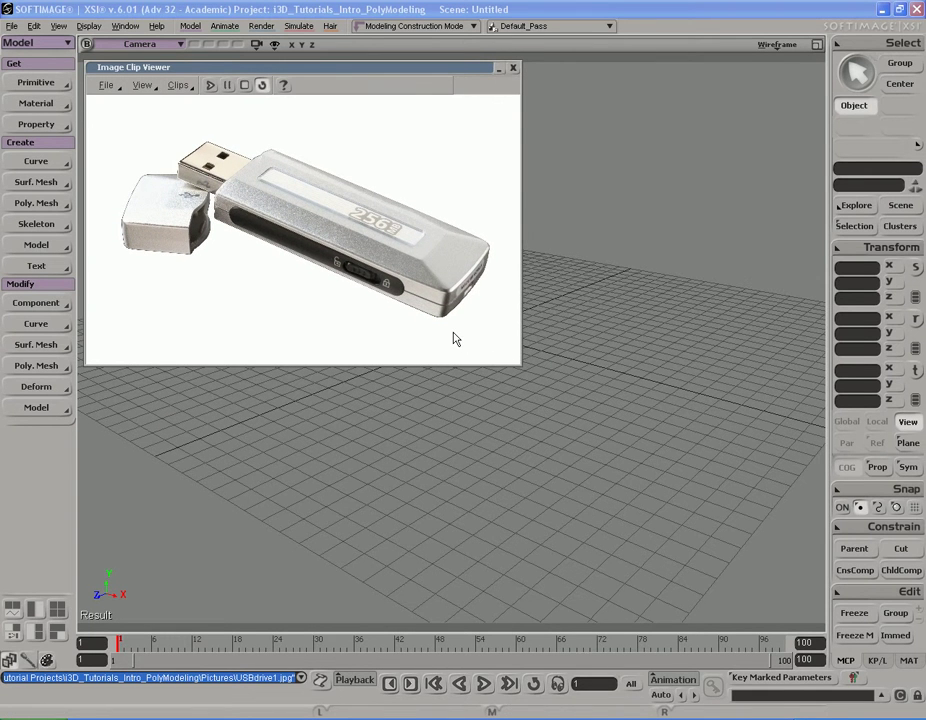
left_click_drag(425, 77, 423, 72)
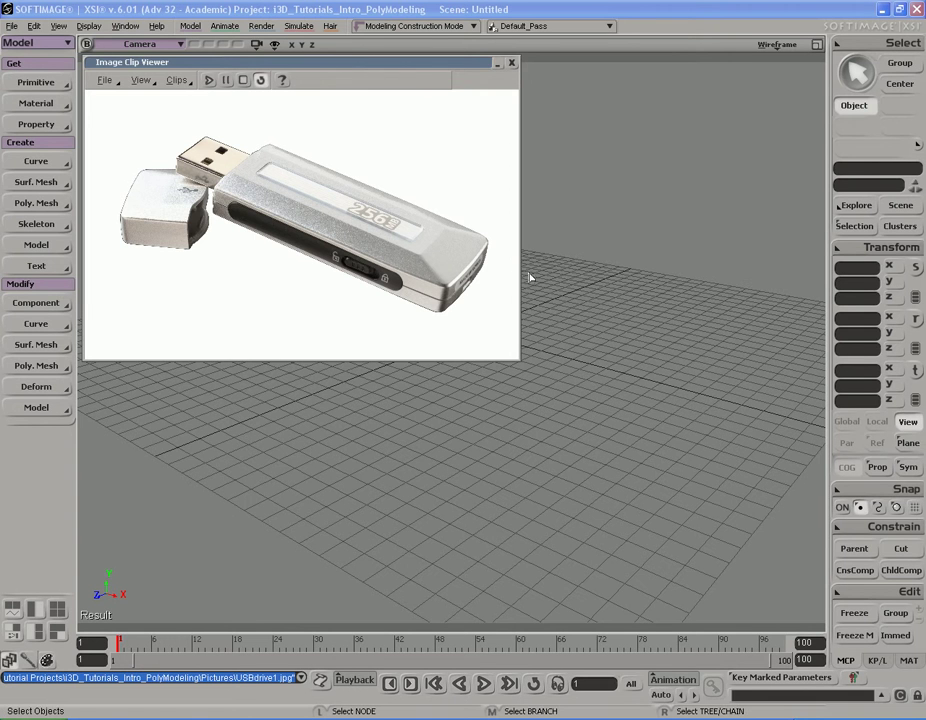
- Collapse the image viewer and create a polygon mesh cube with its default length and subdivisions
double_click(471, 67)
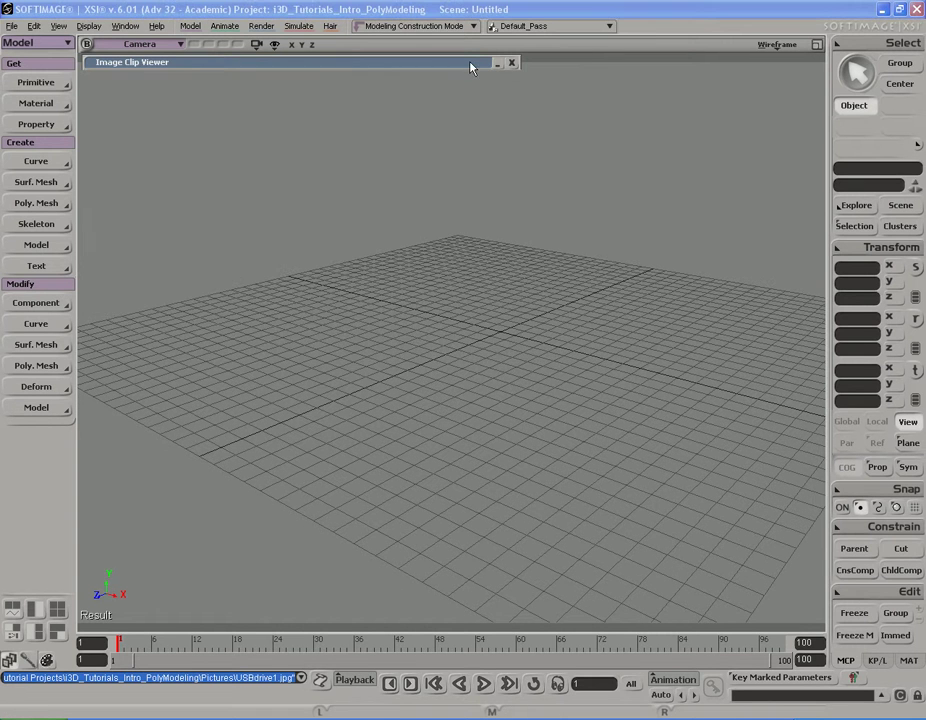
left_click(50, 83)
mouse_move(141, 113)
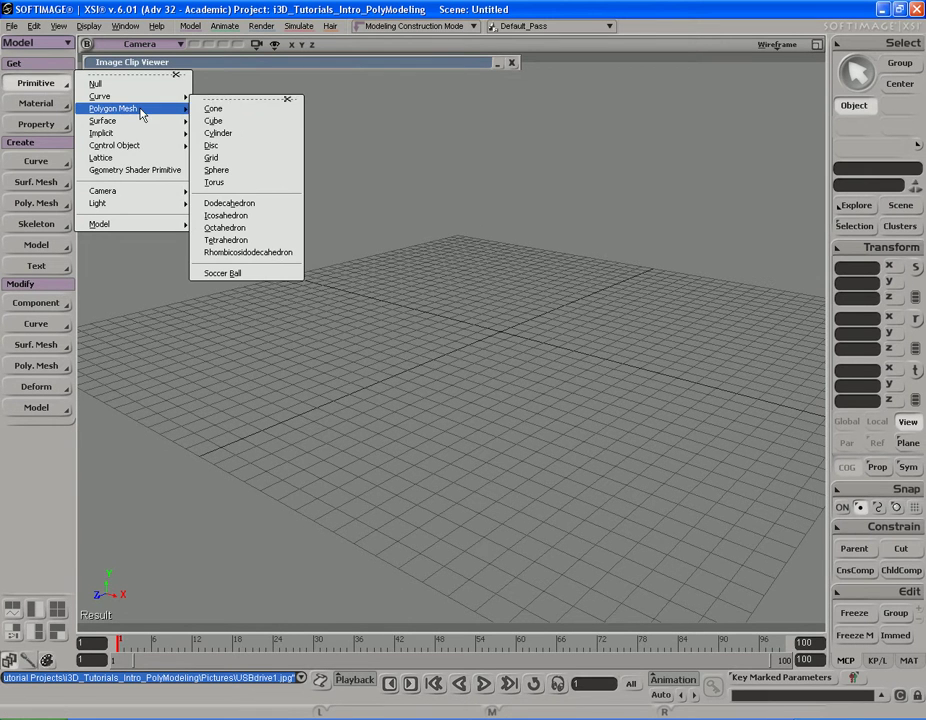
left_click(256, 121)
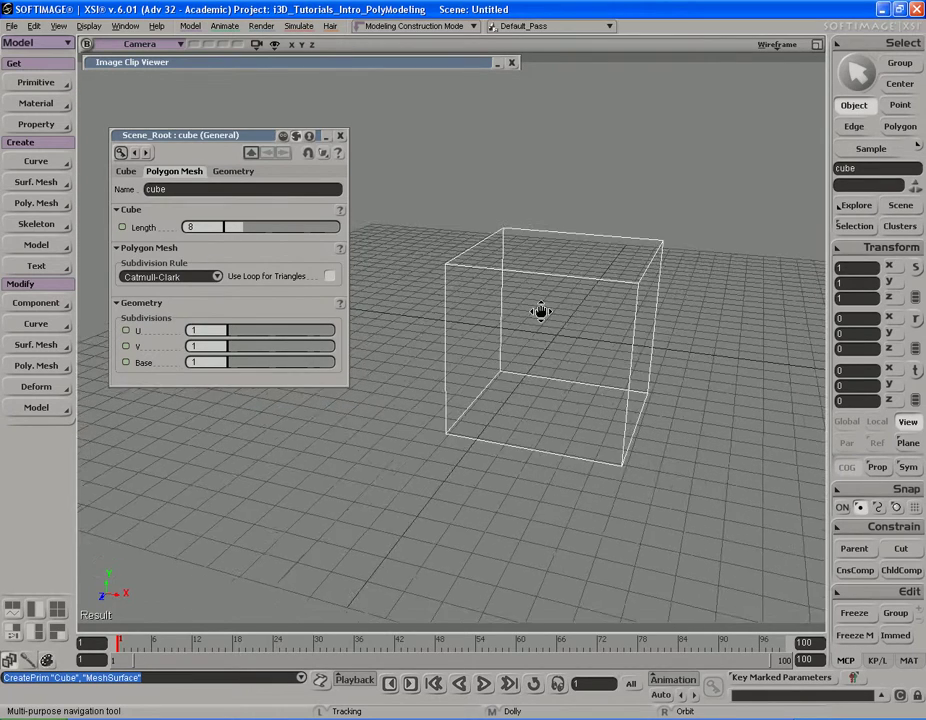
right_click_drag(541, 311, 506, 309)
left_click(342, 136)
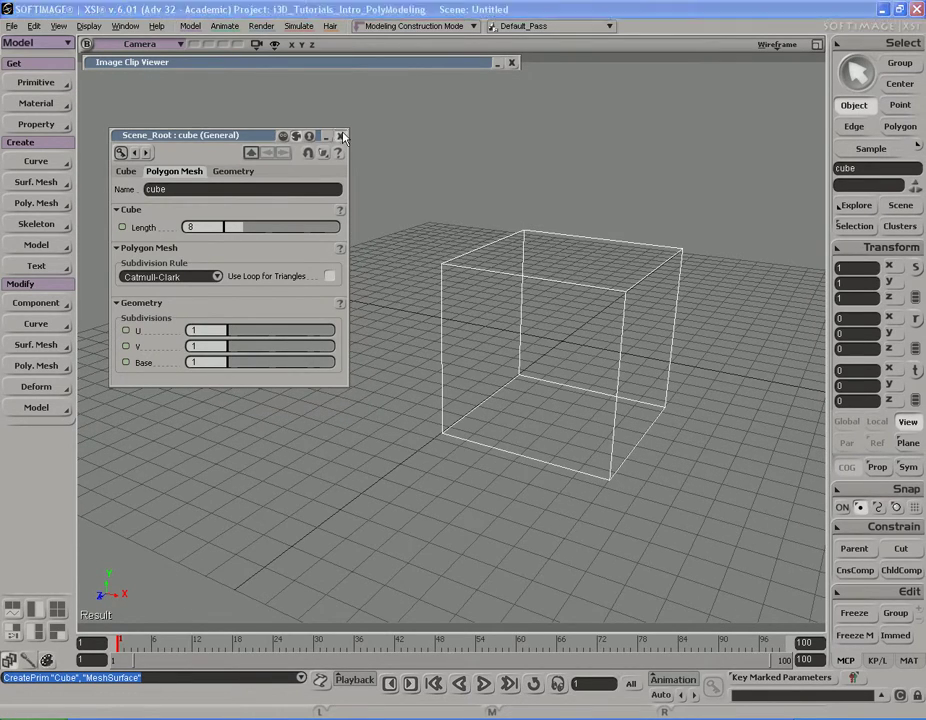
key("s")
left_click_drag(625, 252, 515, 234)
right_click_drag(515, 234, 513, 238)
middle_click_drag(513, 238, 475, 240)
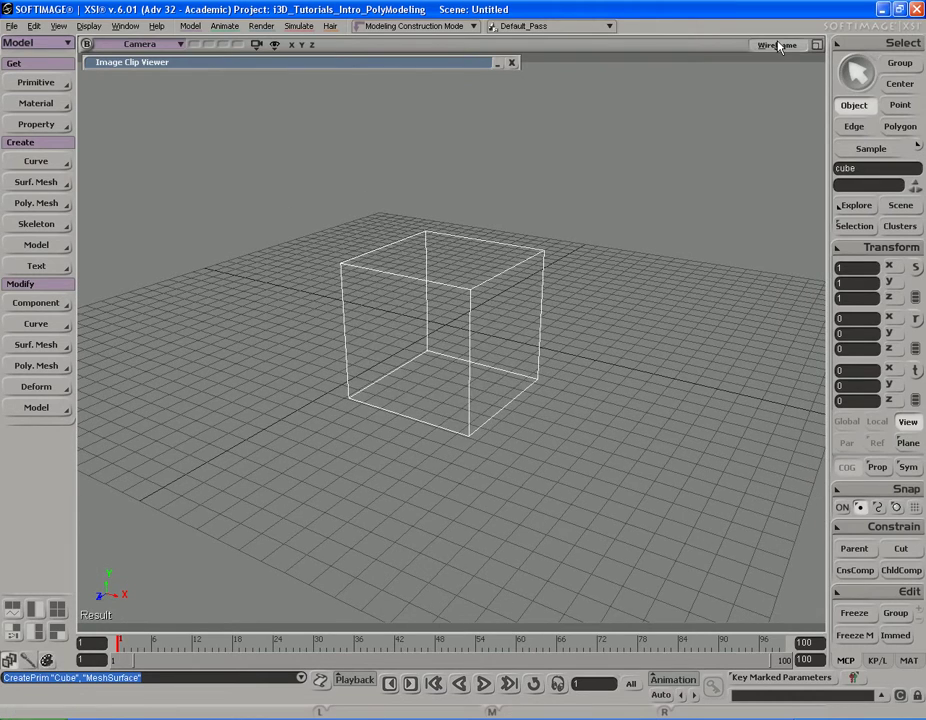
- Switch the Camera view to shaded display and hide the grid
middle_click(777, 44)
key("s")
left_click_drag(607, 195, 624, 207)
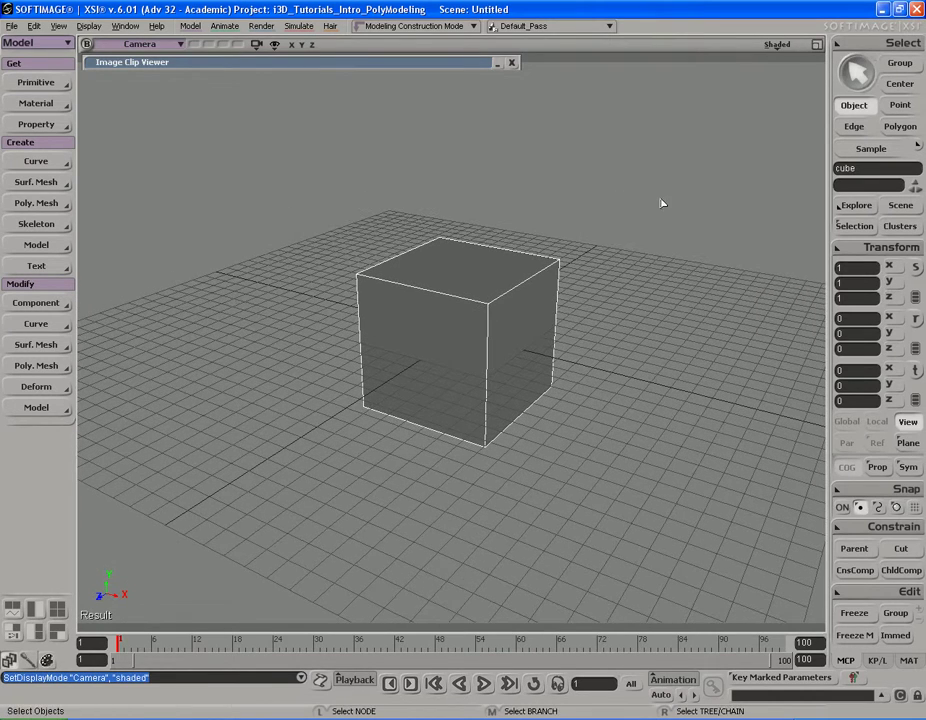
key("g")
key("s")
left_click_drag(561, 207, 554, 211)
- Expand the collapsed reference picture and place the cube beside it in the view
double_click(416, 63)
key("s")
left_click_drag(625, 230, 719, 238)
- Flatten the cube by scaling it to about 0.18 in Y
key("c")
key("x")
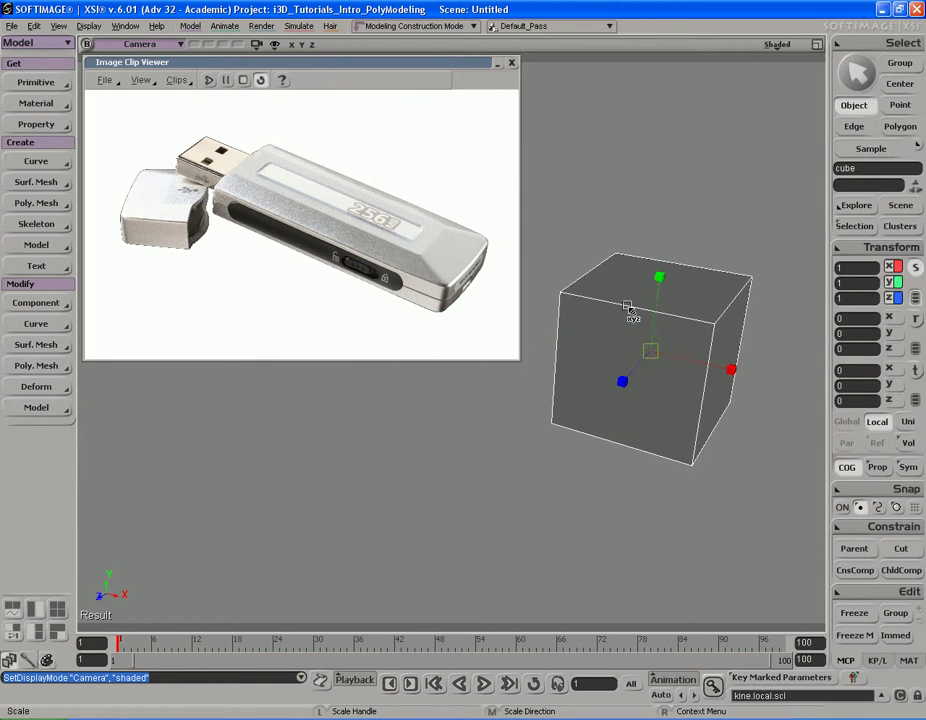
key("s")
right_click_drag(632, 314, 665, 310)
middle_click_drag(722, 187, 721, 277)
key("s")
right_click_drag(721, 277, 661, 285)
left_click_drag(661, 285, 651, 262)
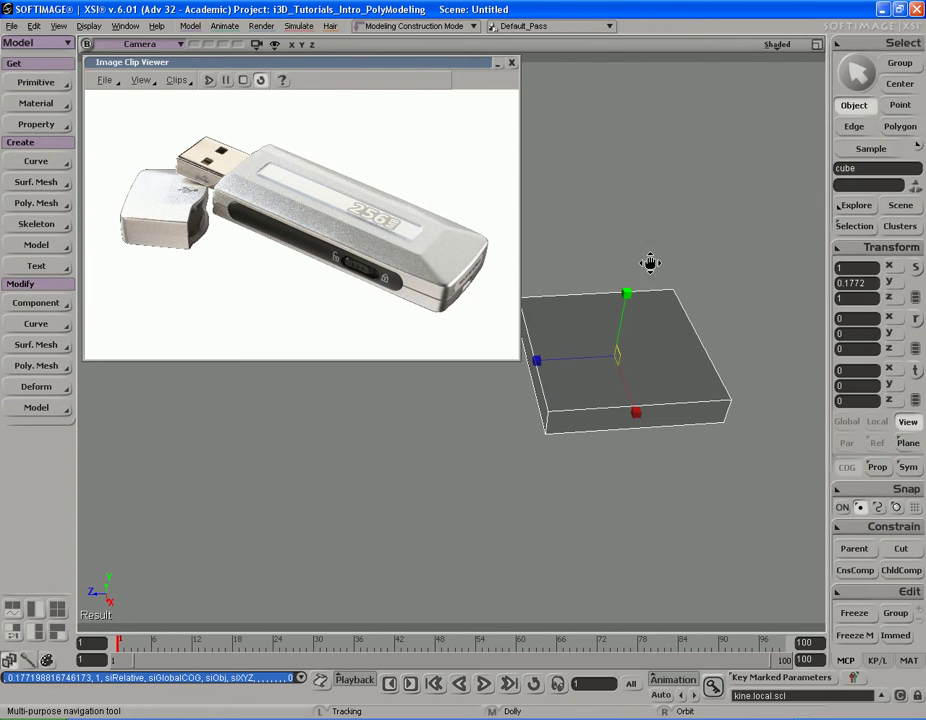
- Stretch the flattened cube to about 1.77 in X and narrow it to about 0.68 in Z
key("x")
right_click_drag(596, 241, 652, 343)
key("s")
key("x")
left_click_drag(597, 407, 657, 399)
right_click_drag(657, 399, 650, 300)
left_click_drag(650, 300, 628, 300)
right_click_drag(628, 300, 657, 283)
key("x")
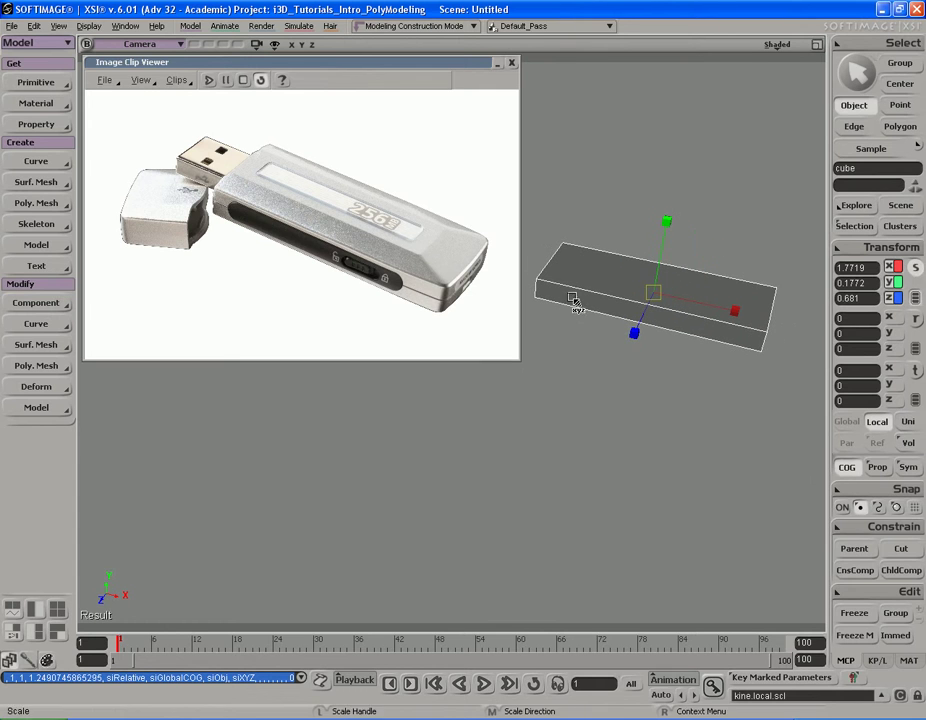
- Extrude the block's small end polygon on the negative X side outward by about 3.6 units for the cap
key("s")
right_click_drag(730, 355, 577, 311)
key("s")
left_click_drag(577, 311, 616, 350)
key("u")
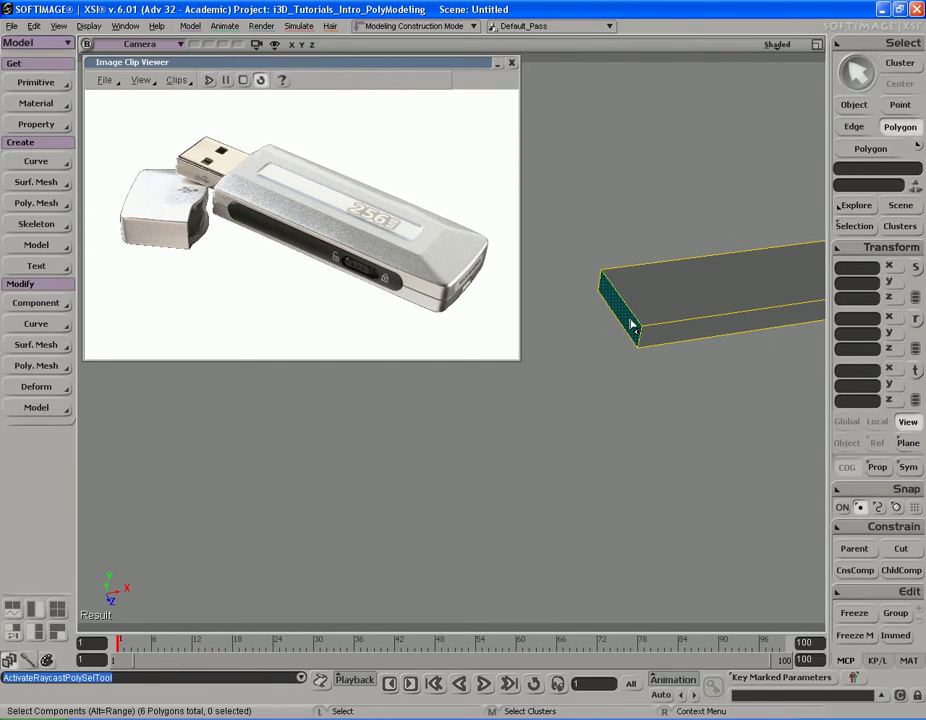
left_click(620, 318)
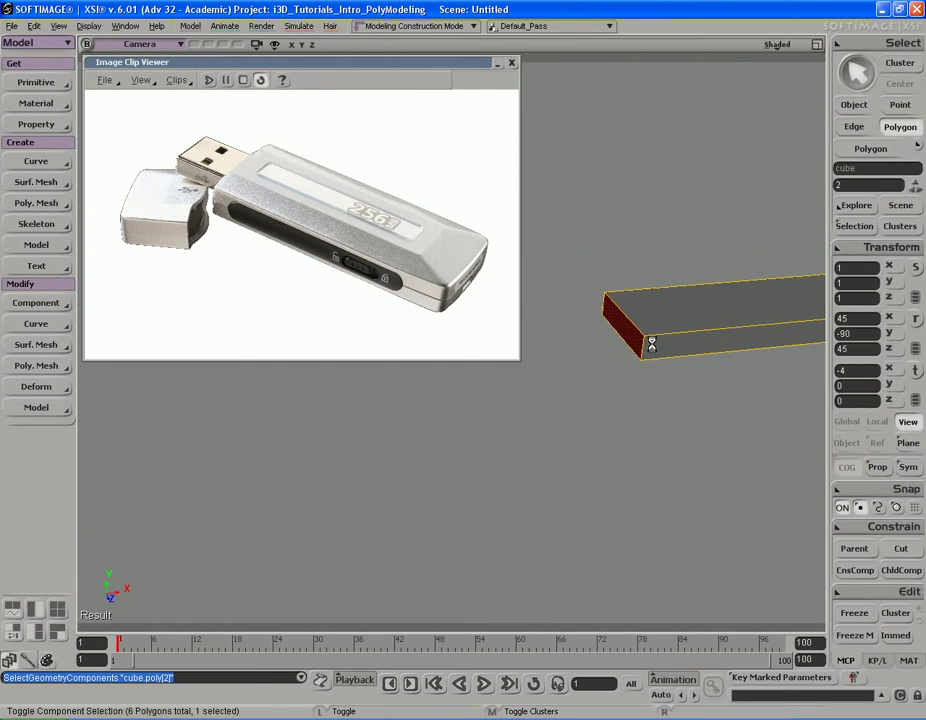
key("ctrl+d")
key("s")
right_click_drag(734, 292, 715, 298)
middle_click_drag(767, 300, 695, 297)
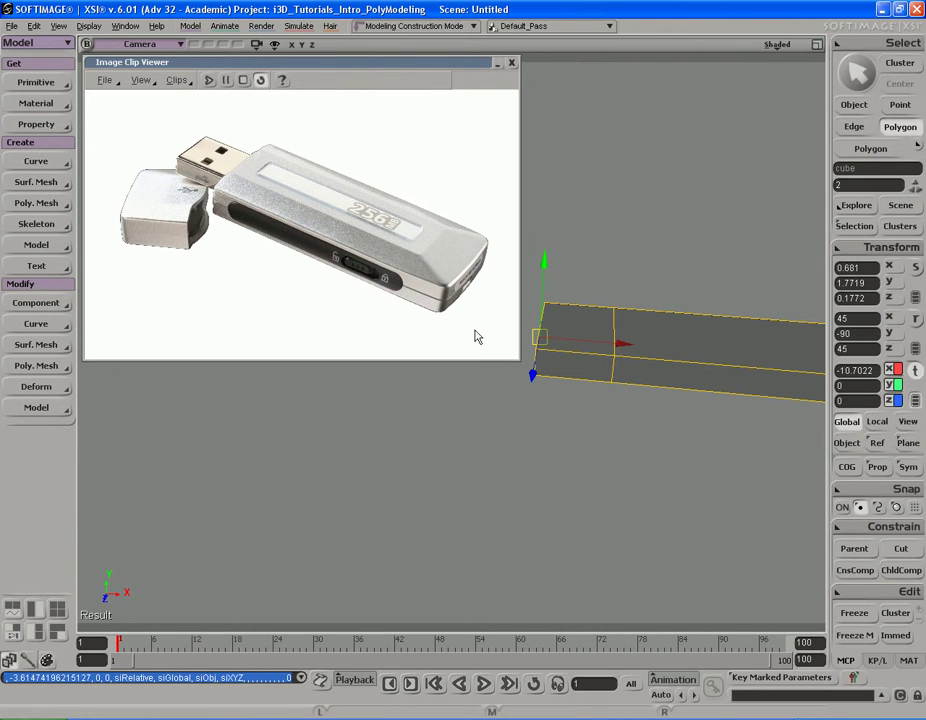
- Lengthen the cap section by moving its end polygon out to about -11.4 in X
key("s")
mouse_move(620, 331)
right_mouse_down()
mouse_move(604, 325)
mouse_move(612, 325)
right_mouse_up()
left_click_drag(605, 322, 615, 322)
right_click_drag(614, 322, 614, 320)
left_click_drag(616, 322, 673, 302)
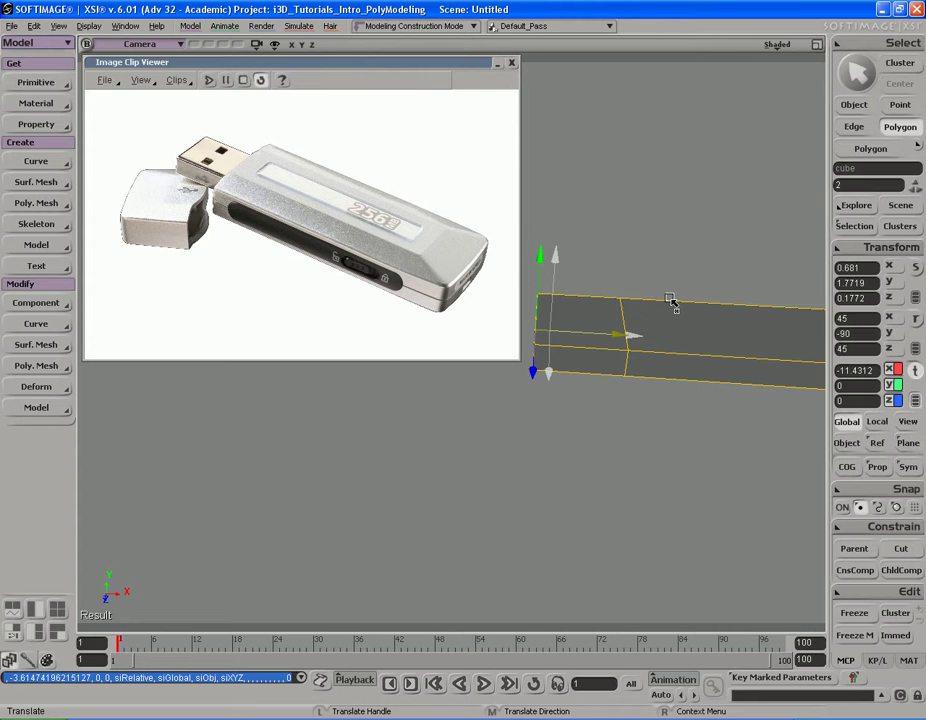
- Thicken the whole block by scaling the object to about 0.22 in Y
key("s")
right_click_drag(672, 304, 646, 348)
middle_click_drag(690, 303, 692, 303)
key("s")
right_click_drag(697, 310, 679, 293)
key("space")
key("x")
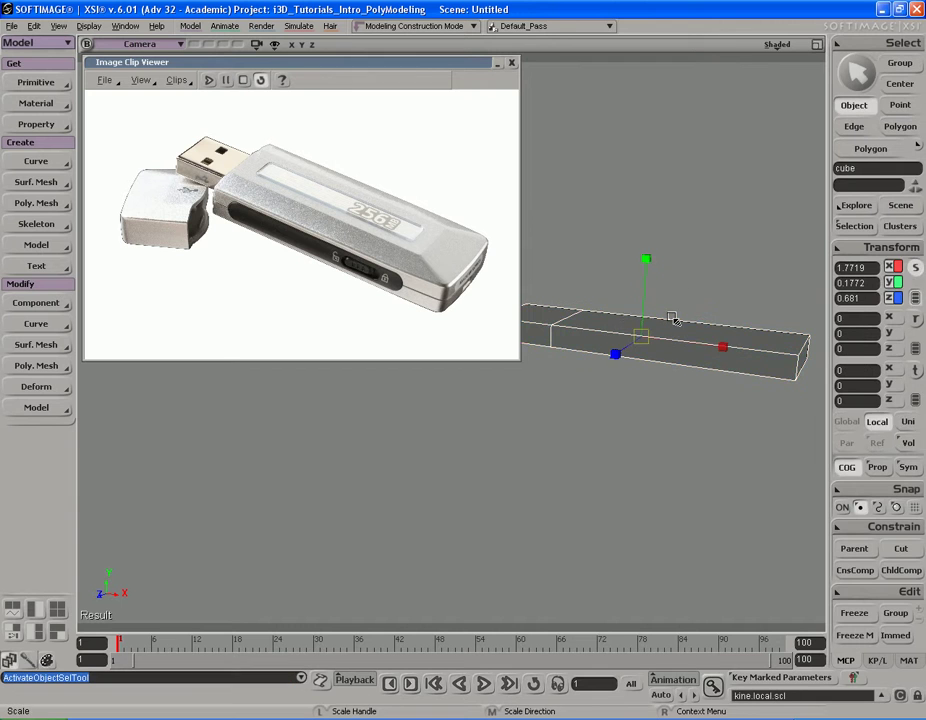
key("s")
left_click_drag(647, 320, 570, 384)
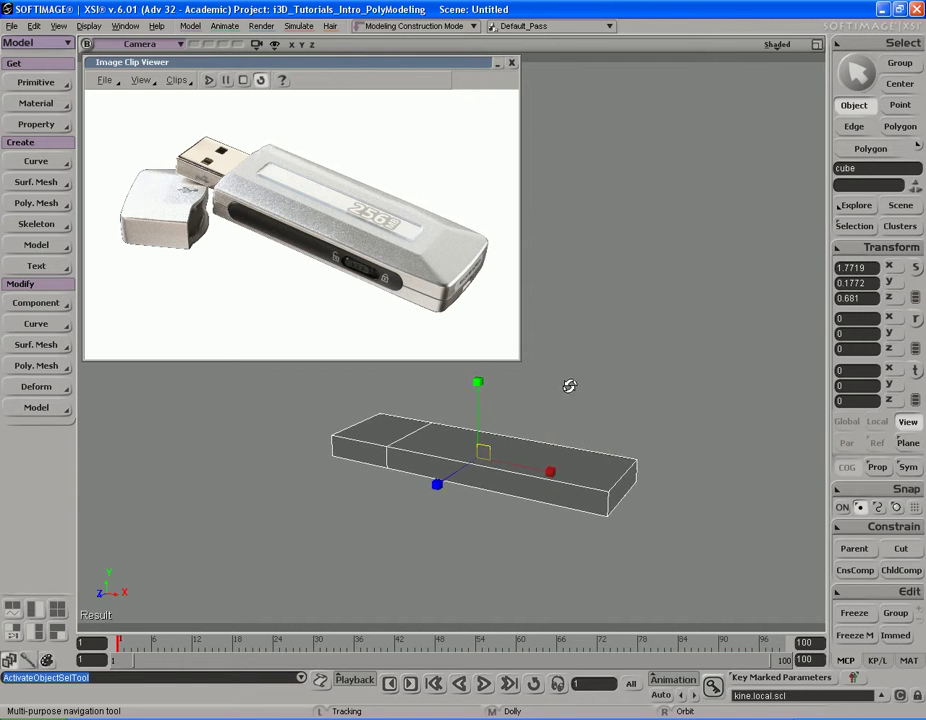
middle_click_drag(624, 399, 628, 370)
key("s")
right_click_drag(622, 362, 601, 349)
key("space")
key("s")
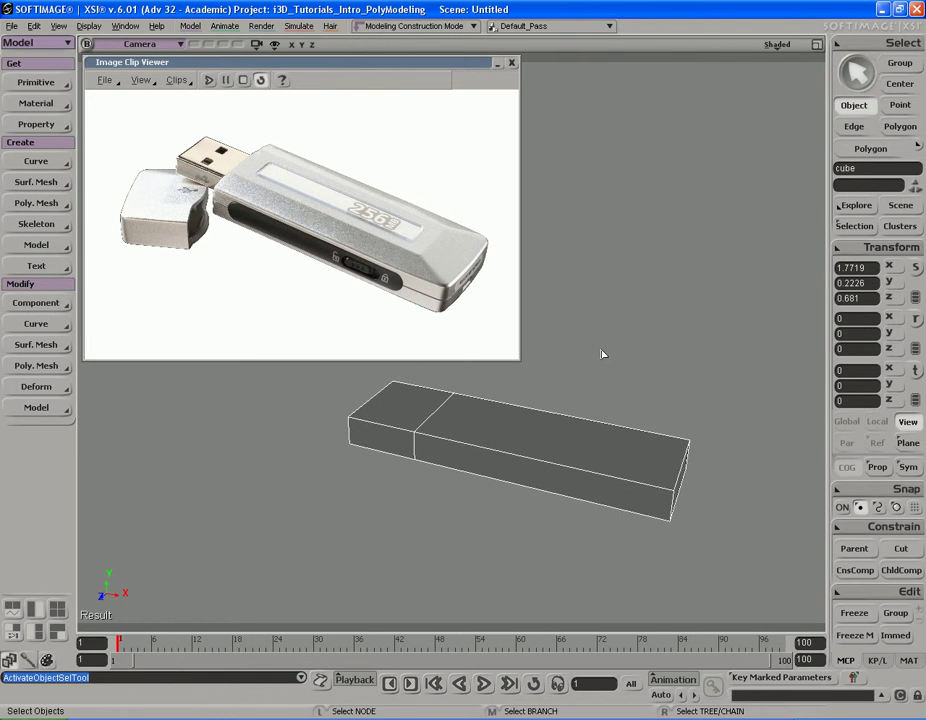
- Save the scene as USBDrive
key("ctrl+s")
key("space")
right_click_drag(614, 370, 591, 372)
key("space")
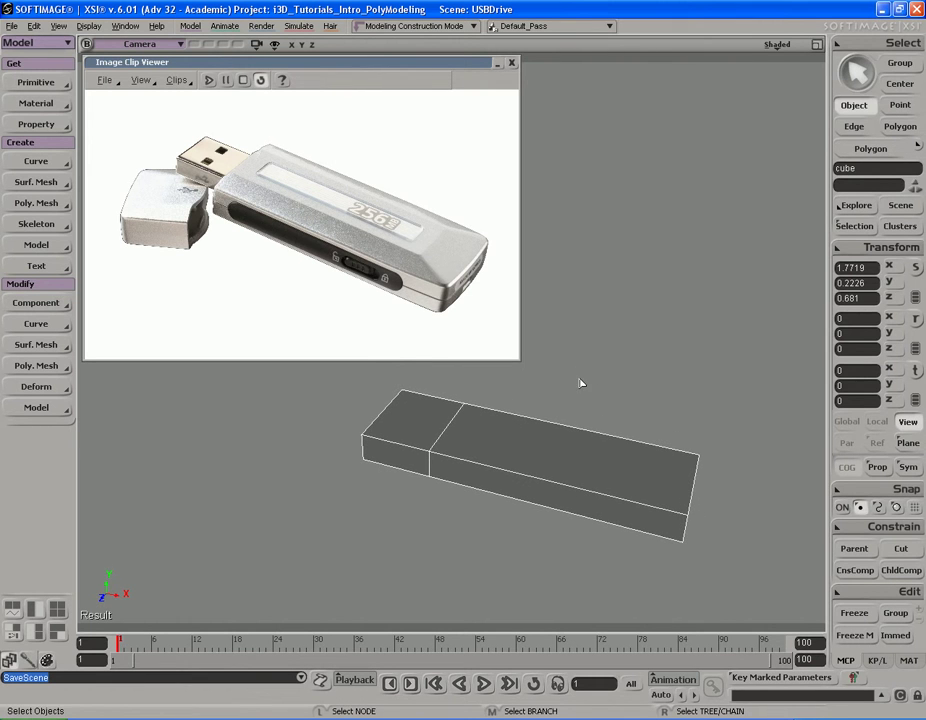
- Examine the block from several angles and compare its cap section with the reference picture
key("s")
right_click_drag(586, 373, 618, 364)
key("s")
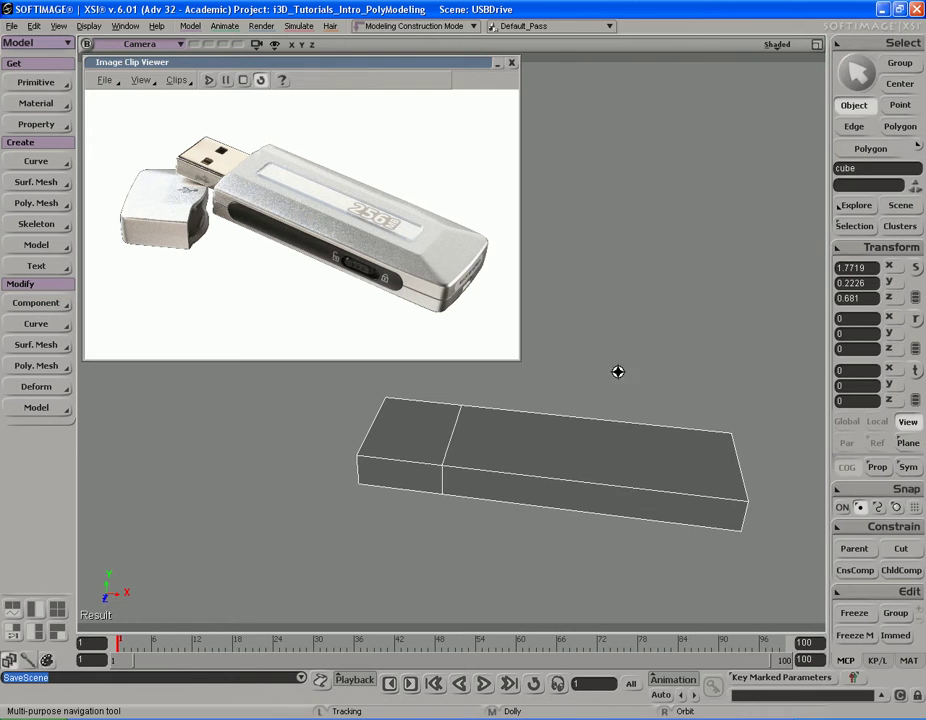
middle_click_drag(618, 372, 570, 420)
middle_click_drag(651, 389, 580, 412)
right_click_drag(580, 412, 459, 418)
middle_click_drag(459, 418, 589, 413)
right_click_drag(558, 409, 620, 397)
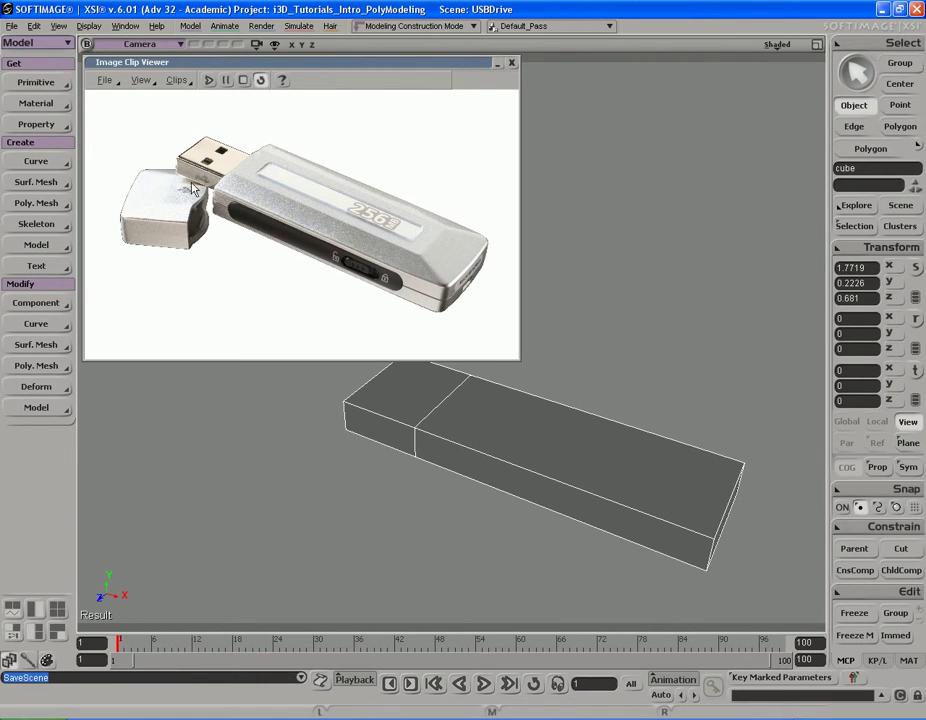
key("s")
right_click_drag(519, 366, 598, 351)
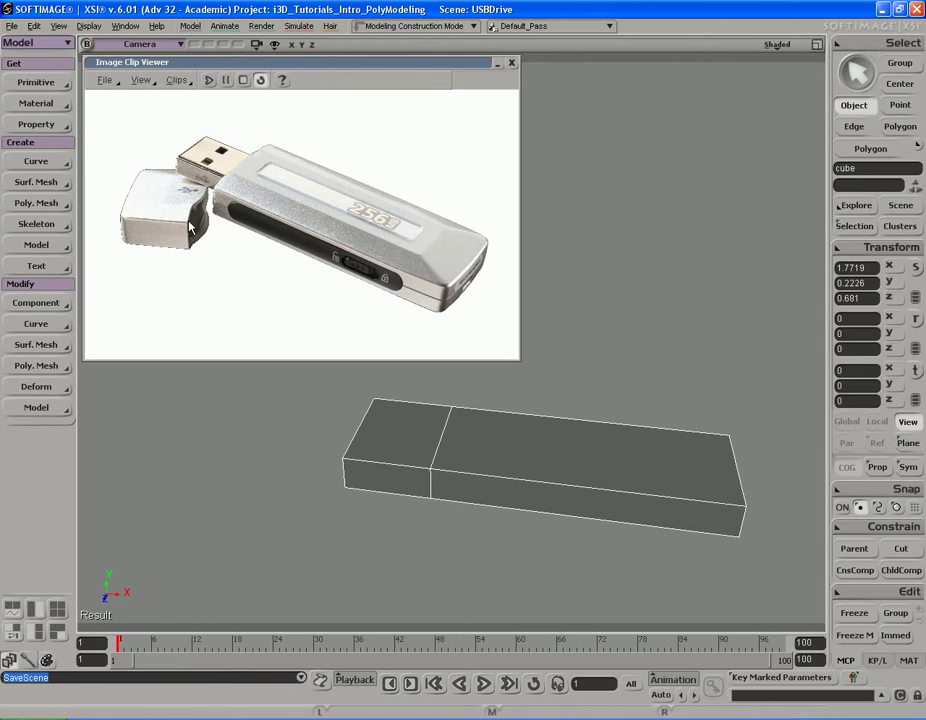
key("s")
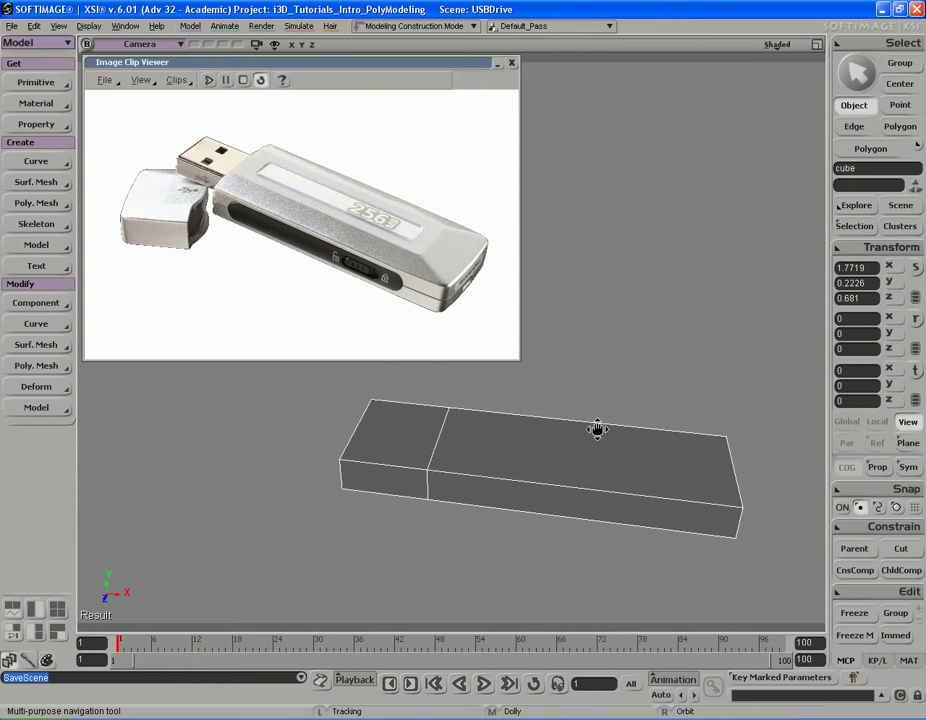
- Subdivide the block's parallel widthwise edges with 2 subdivisions and Connect enabled, adding a lengthwise centre edge loop
left_click_drag(597, 430, 557, 444)
mouse_move(593, 426)
right_mouse_down()
mouse_move(575, 424)
mouse_move(577, 440)
mouse_move(597, 422)
mouse_move(570, 413)
mouse_move(592, 432)
right_mouse_up()
key("s")
key("s")
right_click_drag(618, 504, 614, 493)
right_click_drag(590, 485, 544, 523)
key("e")
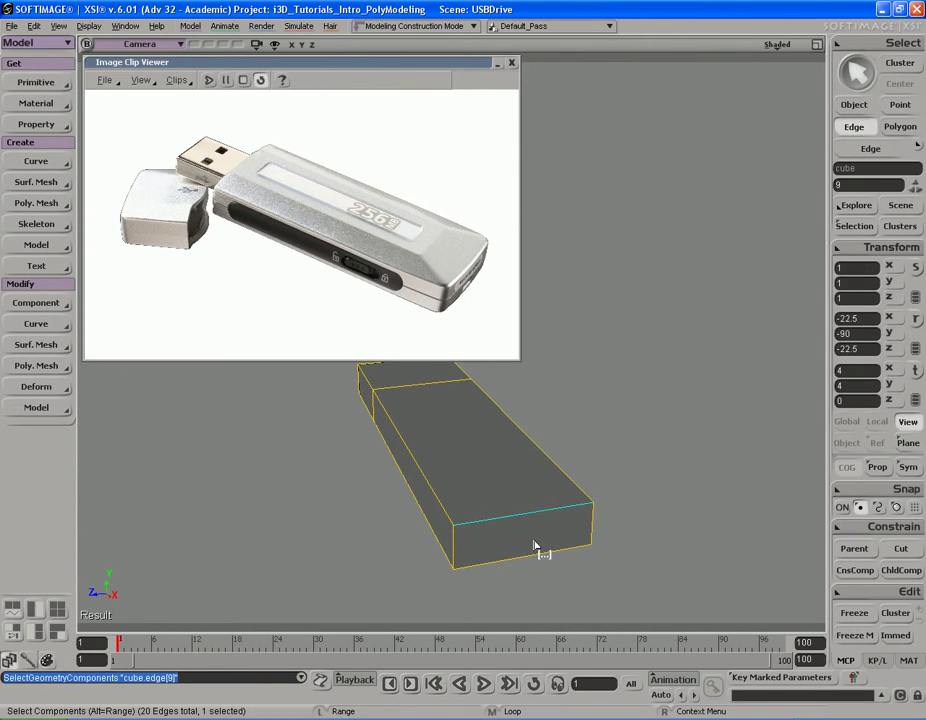
right_click_drag(531, 578, 510, 496)
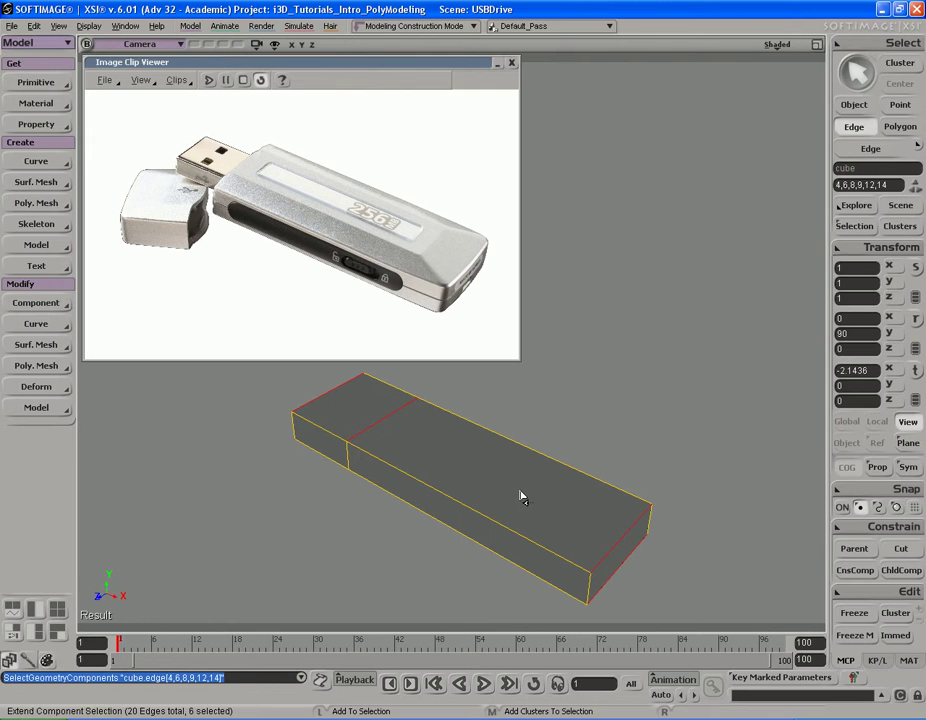
key("shift+d")
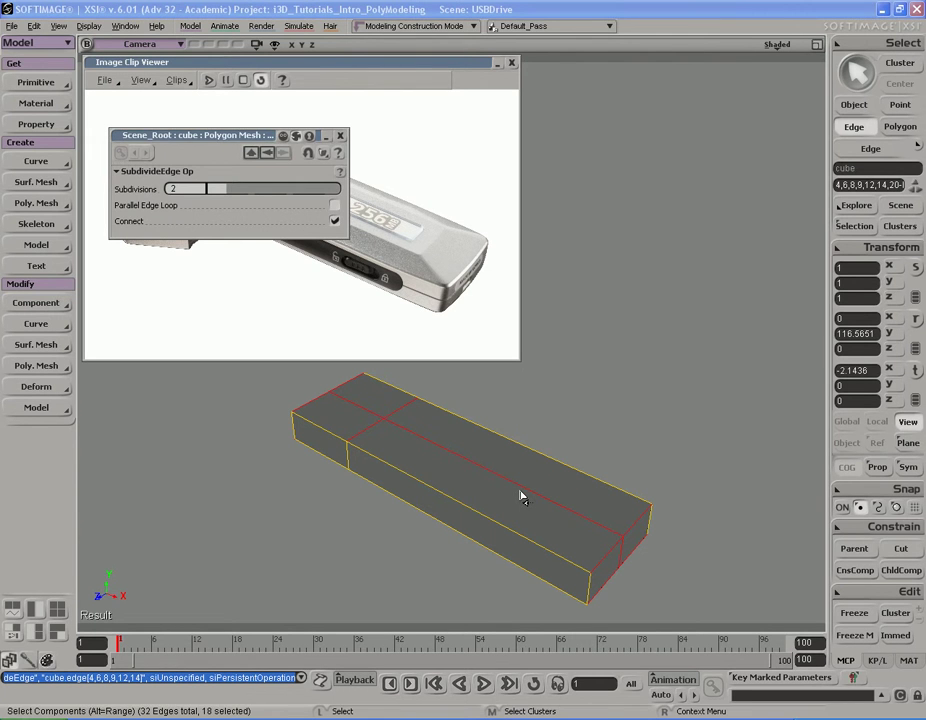
left_click(340, 135)
- Show the block in wireframe and select the two middle points of the cap seam, one on the upper face and one underneath
key("s")
right_click_drag(600, 440, 551, 501)
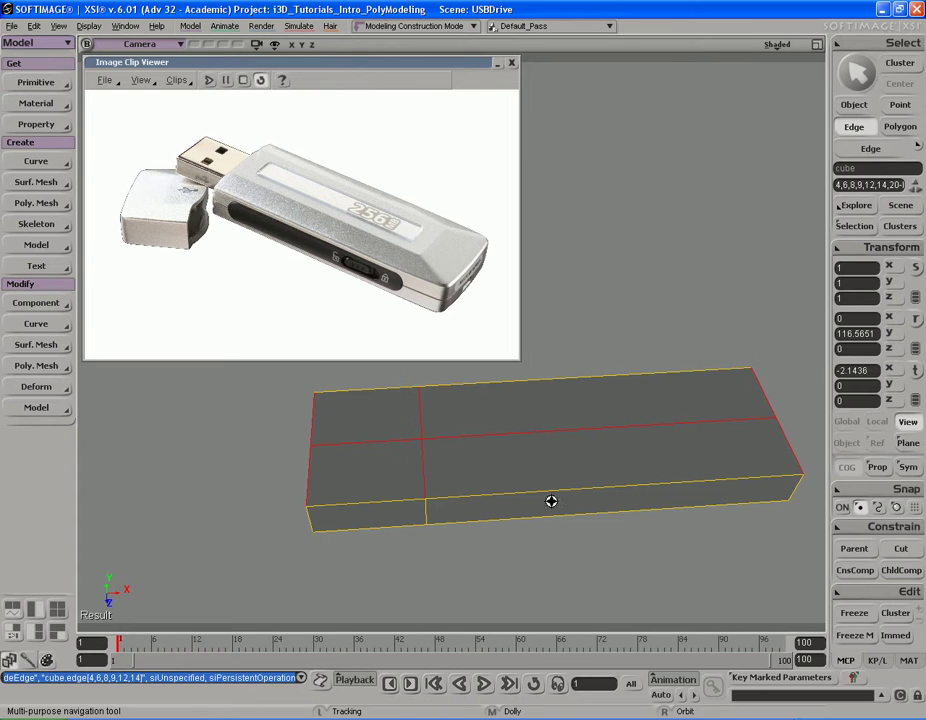
left_click(777, 44)
left_click(708, 190)
right_click_drag(676, 283, 721, 283)
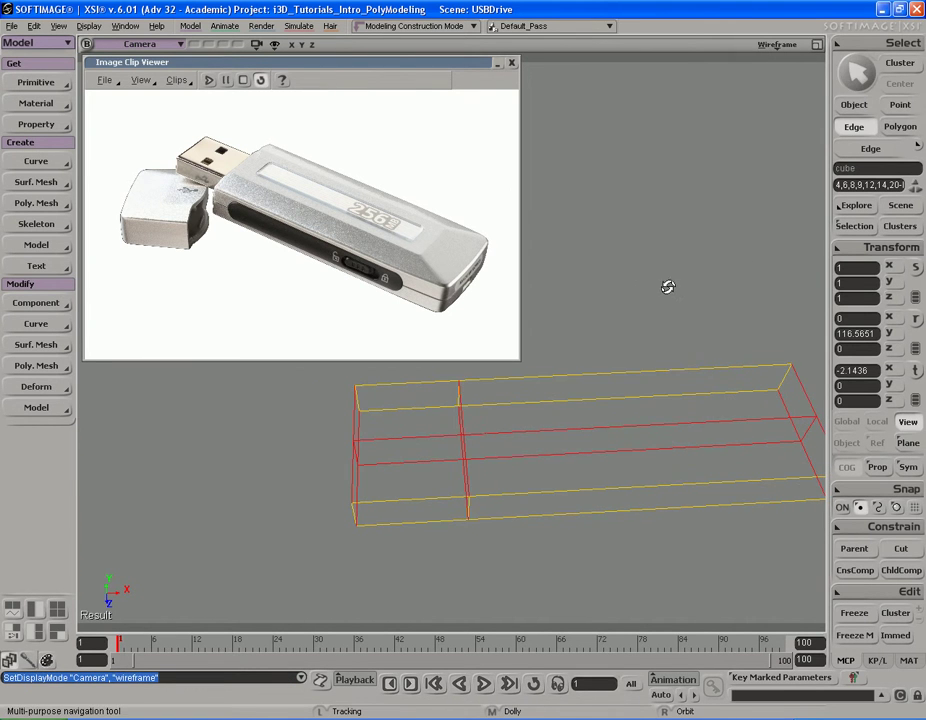
key("t")
key("s")
right_click_drag(593, 396, 593, 440)
left_click_drag(437, 384, 487, 416)
key("s")
right_click_drag(585, 409, 568, 444)
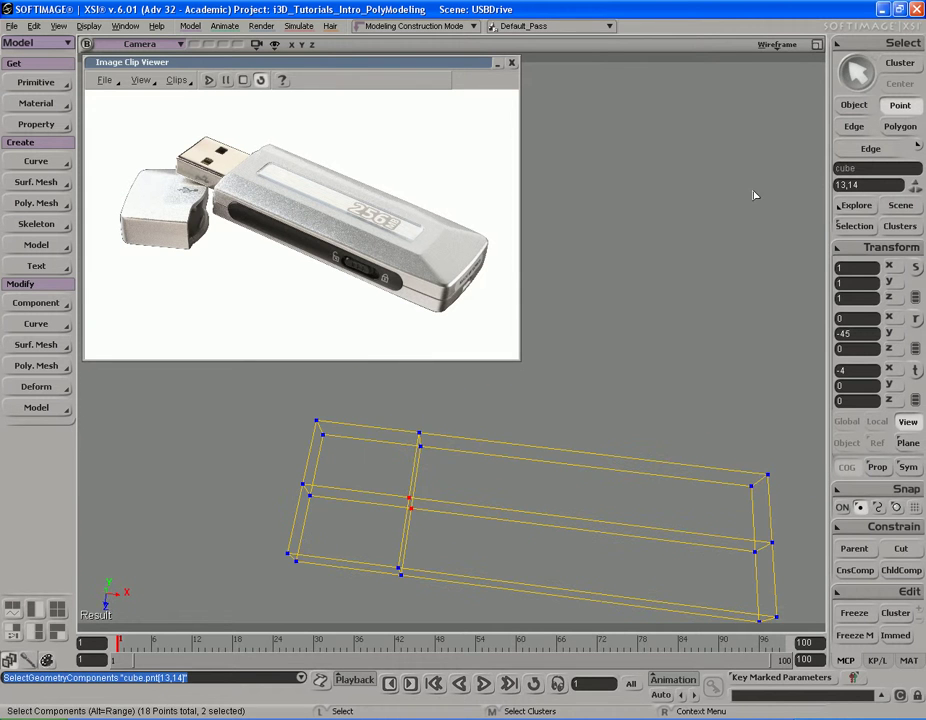
- Return to shaded display and move the two middle seam points along X toward the long body section, angling the cap seam
middle_click(775, 50)
key("s")
mouse_move(602, 392)
right_mouse_down()
mouse_move(545, 426)
mouse_move(541, 409)
right_mouse_up()
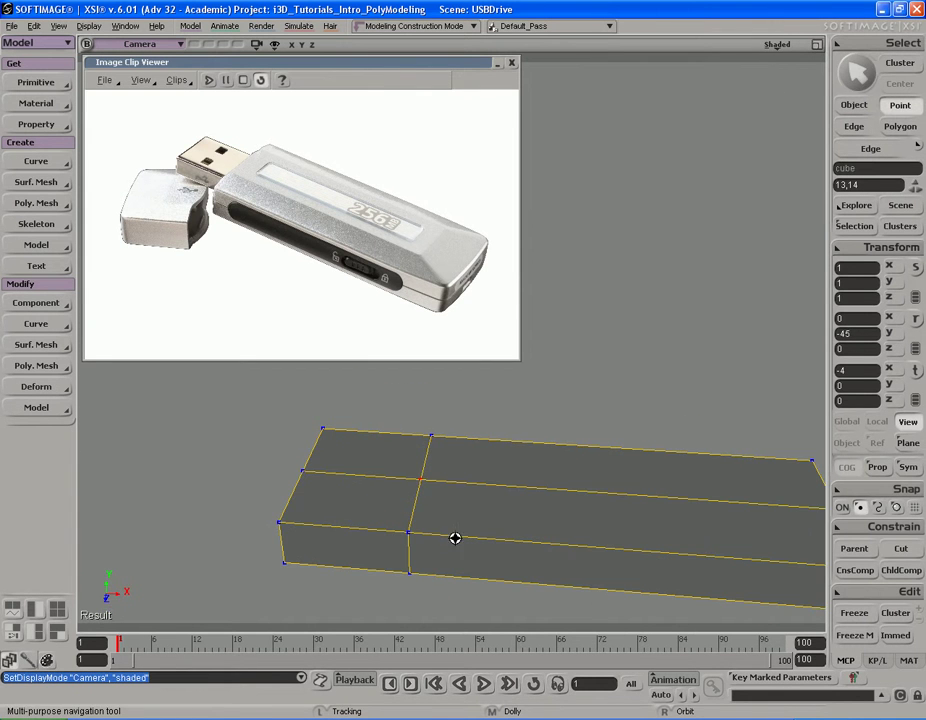
key("s")
mouse_move(424, 485)
right_mouse_down()
mouse_move(480, 428)
mouse_move(571, 465)
mouse_move(572, 457)
right_mouse_up()
key("v")
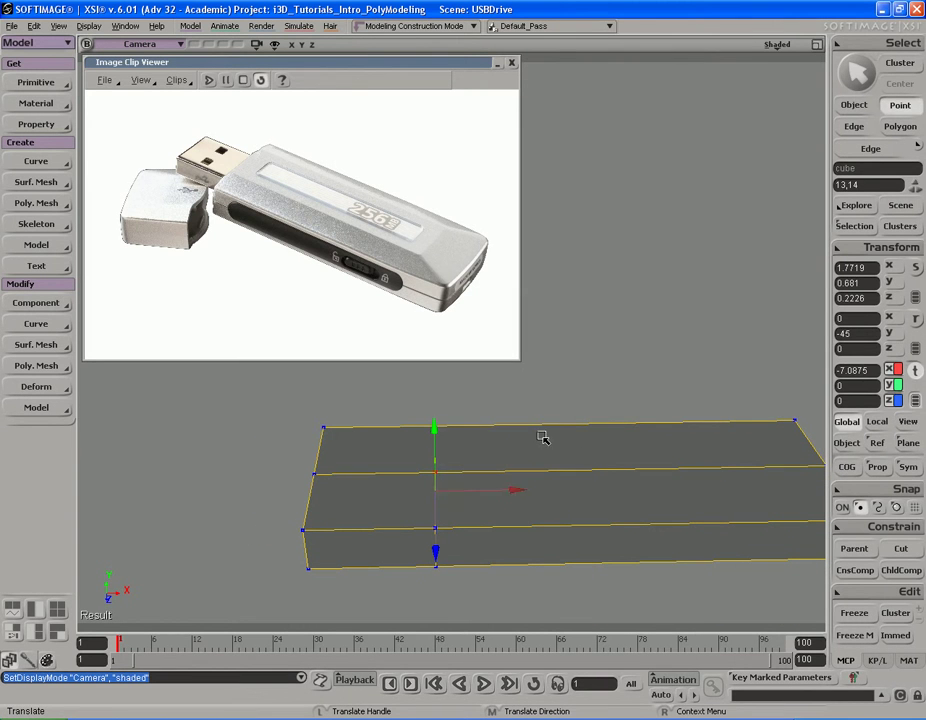
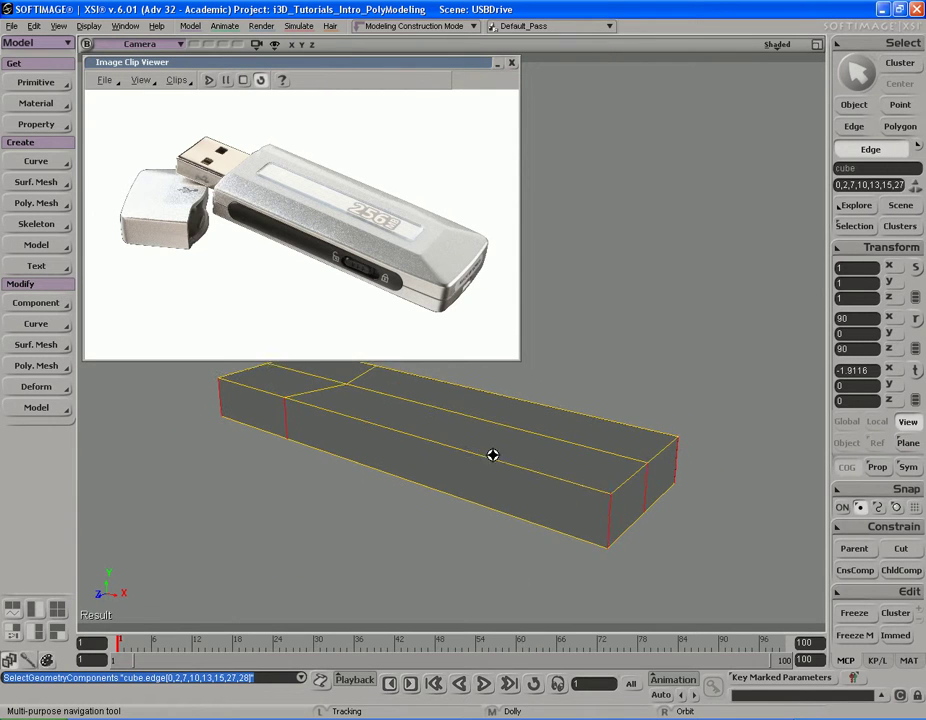
- Subdivide the block's vertical edges with 2 subdivisions and Connect enabled, adding an edge loop at mid-height
right_click(553, 430)
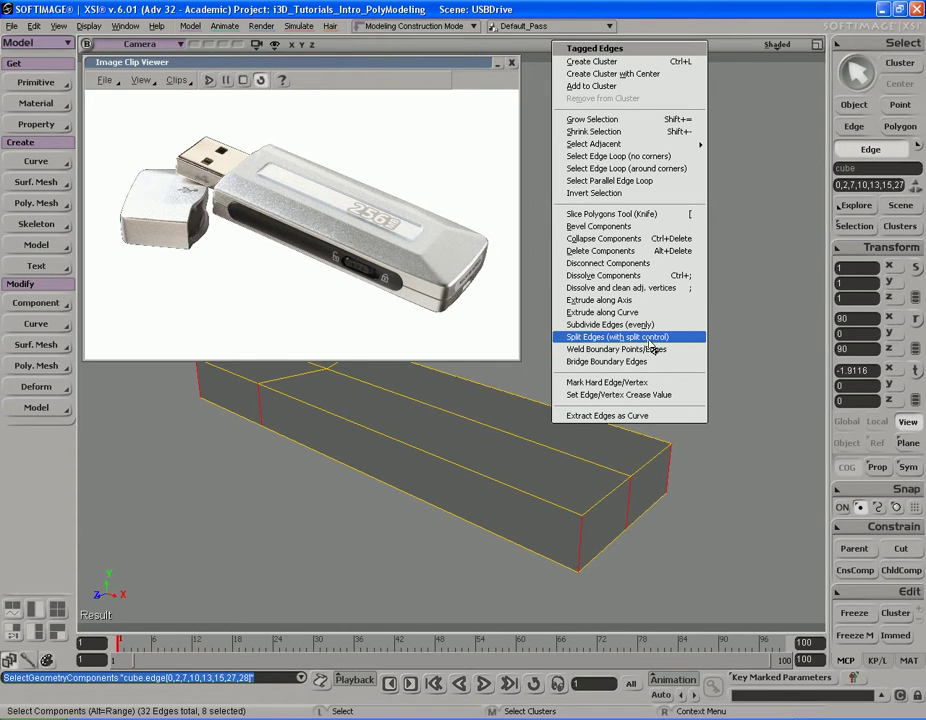
left_click(753, 321)
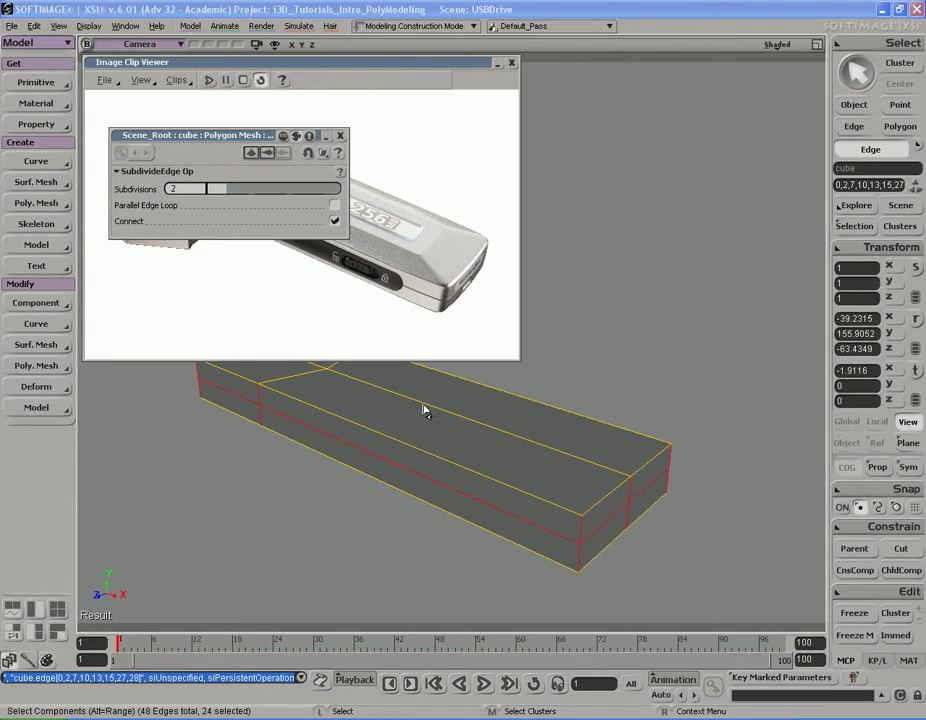
left_click(340, 135)
key("s")
mouse_move(480, 447)
right_mouse_down()
mouse_move(532, 427)
mouse_move(467, 432)
right_mouse_up()
- Select the mid-height edge loop around the block's sides and bevel it, keeping the reference picture uncovered
key("space")
left_click(507, 500)
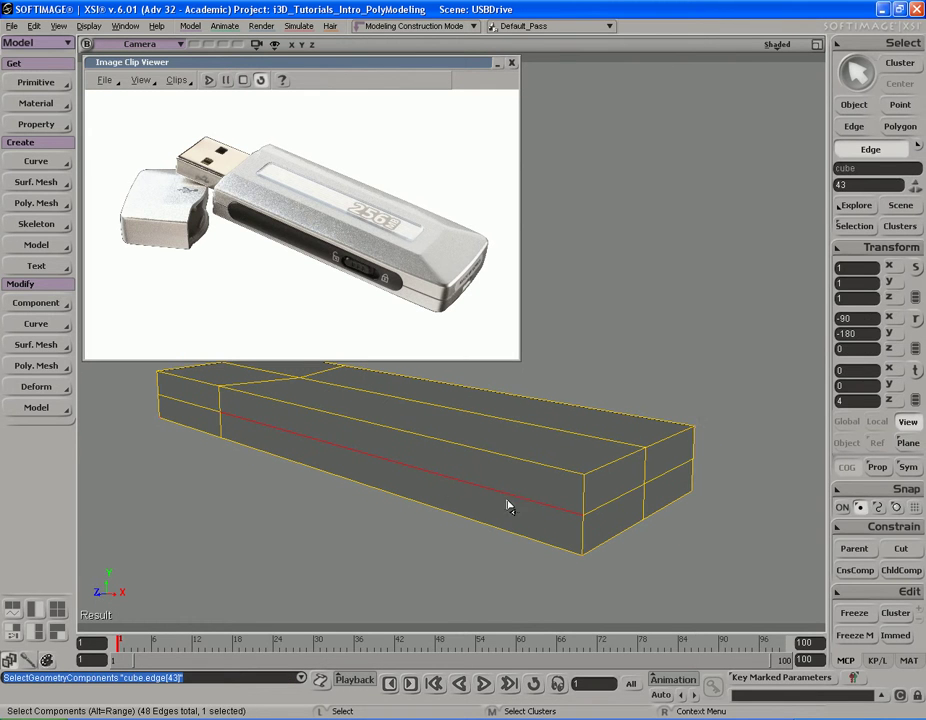
middle_click(616, 512, "alt")
key("s")
right_click_drag(616, 512, 616, 477)
right_click(616, 477)
left_click(630, 293)
key("s")
right_click_drag(575, 480, 537, 485)
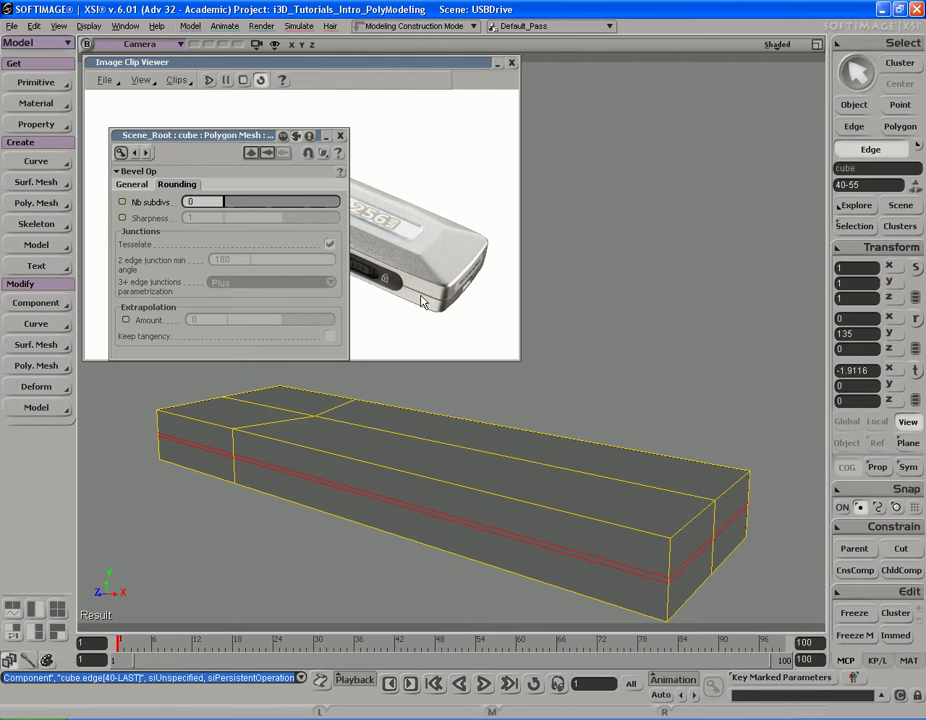
left_click_drag(265, 135, 710, 122)
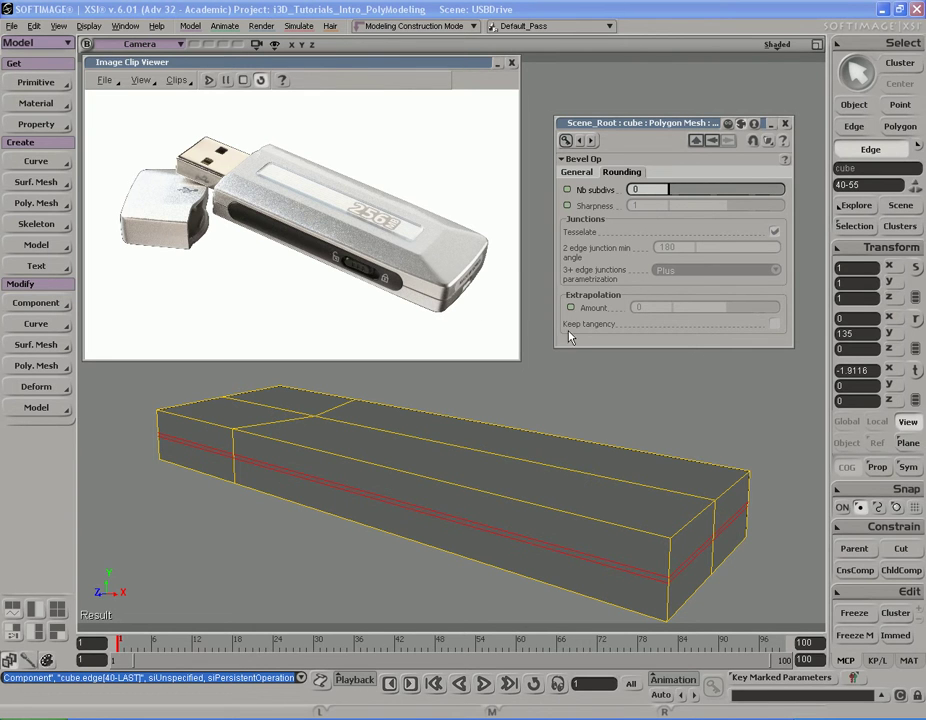
- Set the mid-height edge bevel's distance to 0.15
key("s")
left_click_drag(587, 471, 562, 455)
right_click_drag(562, 455, 565, 463)
middle_click_drag(612, 471, 550, 459)
right_click_drag(550, 459, 562, 467)
right_click_drag(591, 554, 558, 541)
left_click(586, 173)
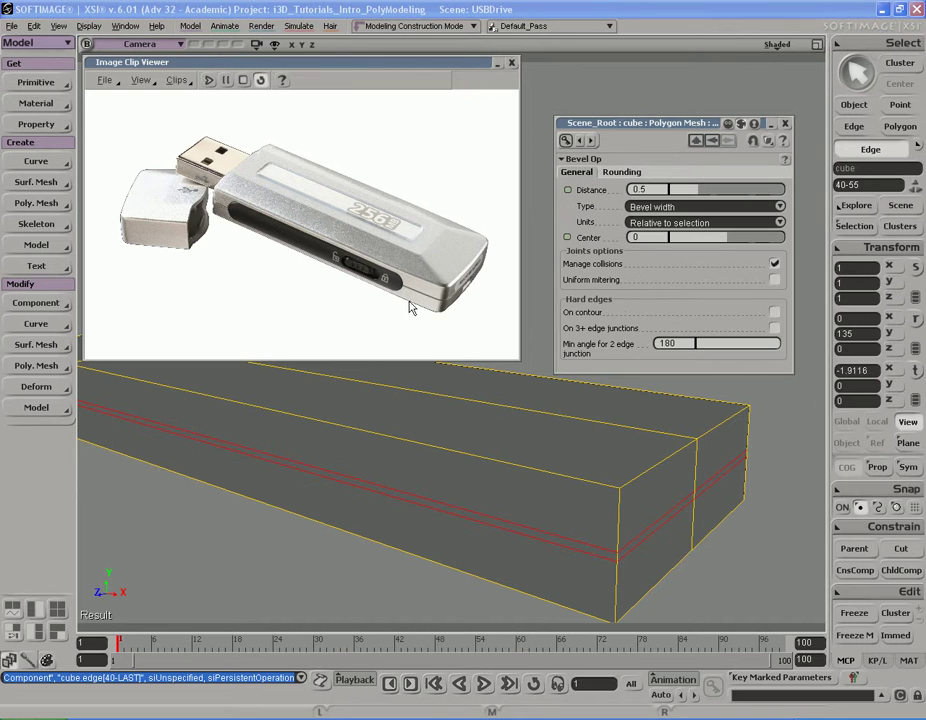
left_click_drag(680, 197, 683, 196)
left_click(658, 189)
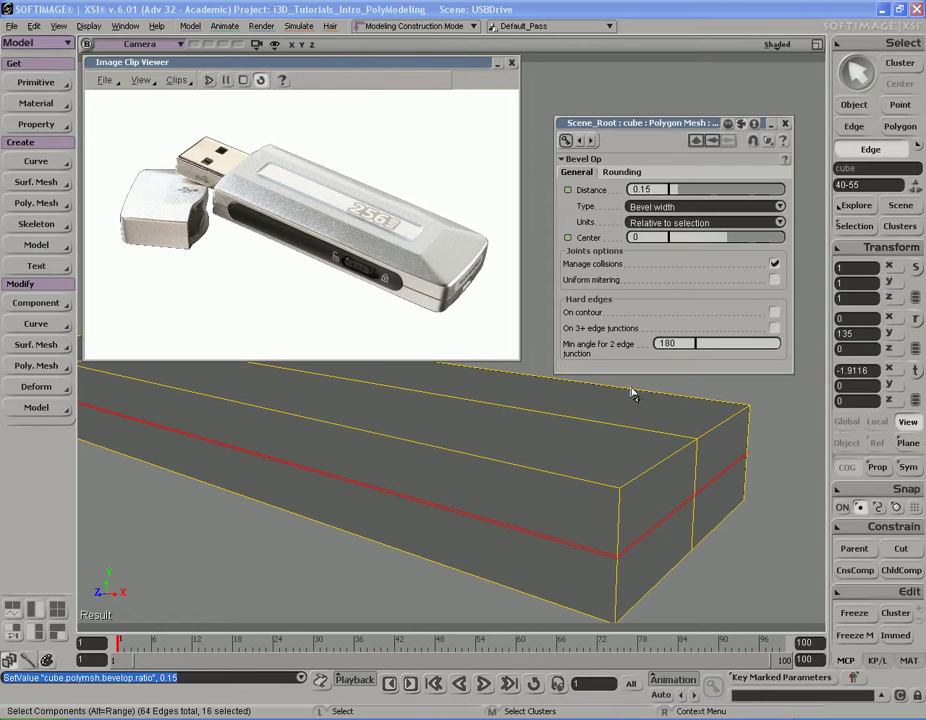
left_click(786, 125)
- Select the four polygons on the block's upper face, covering both the cap and body sections
key("s")
right_click_drag(651, 287, 649, 287)
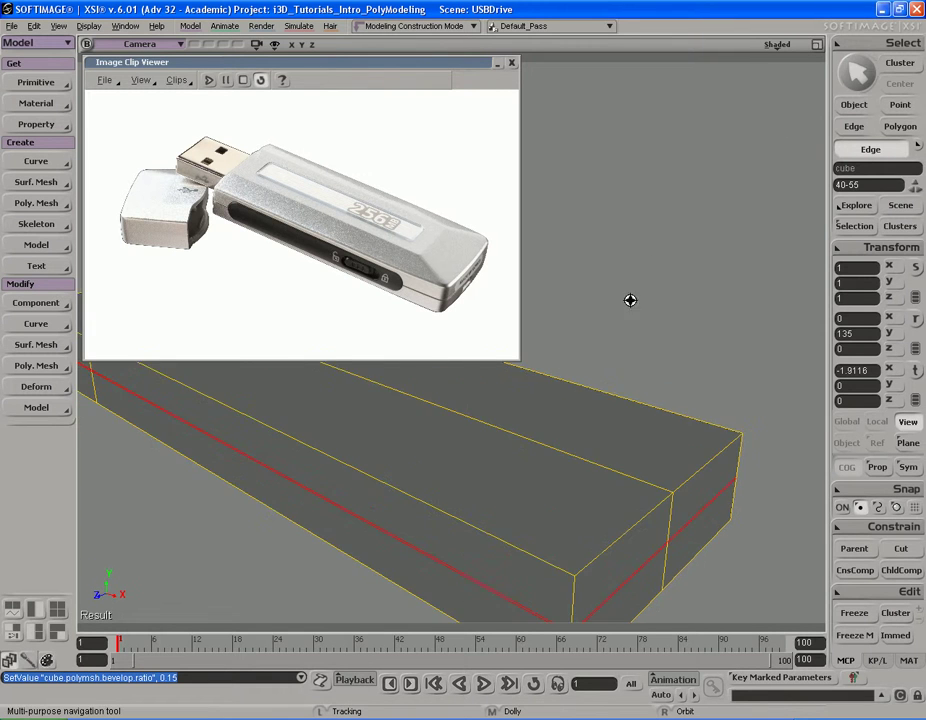
middle_click_drag(649, 287, 670, 308)
left_click_drag(670, 308, 696, 343)
right_click_drag(696, 343, 680, 283)
key("y")
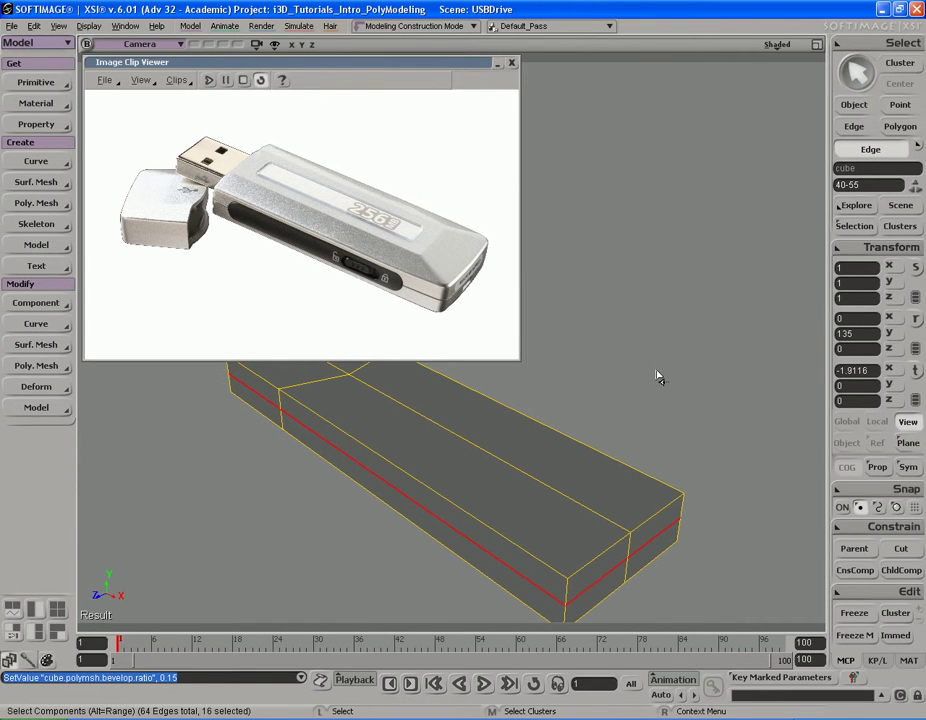
key("s")
right_click_drag(612, 400, 616, 397)
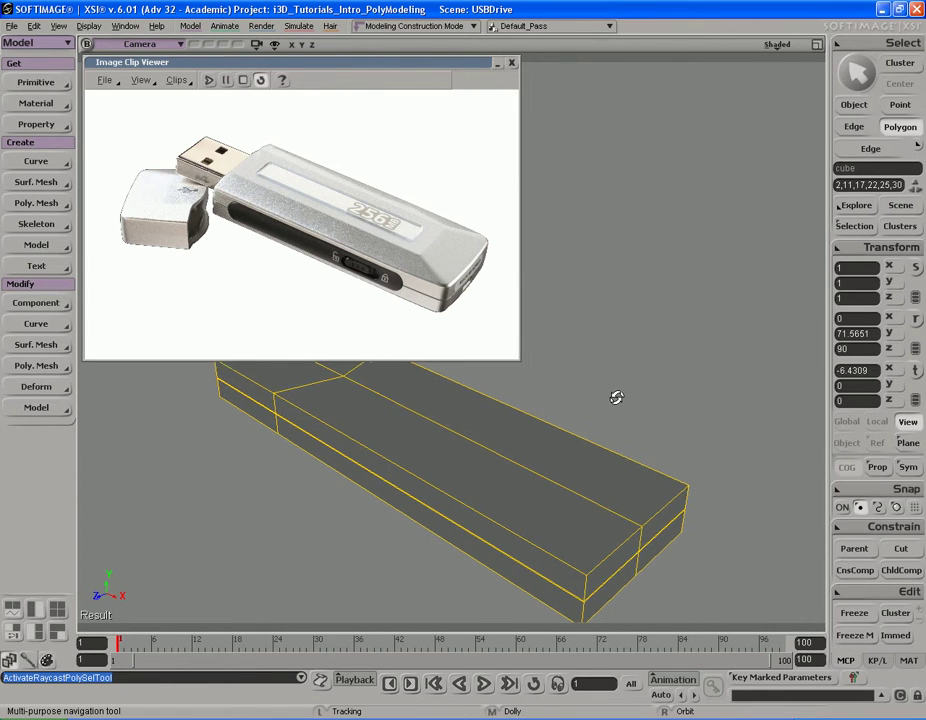
key("s")
left_click_drag(468, 423, 484, 447)
right_click_drag(484, 446, 529, 453)
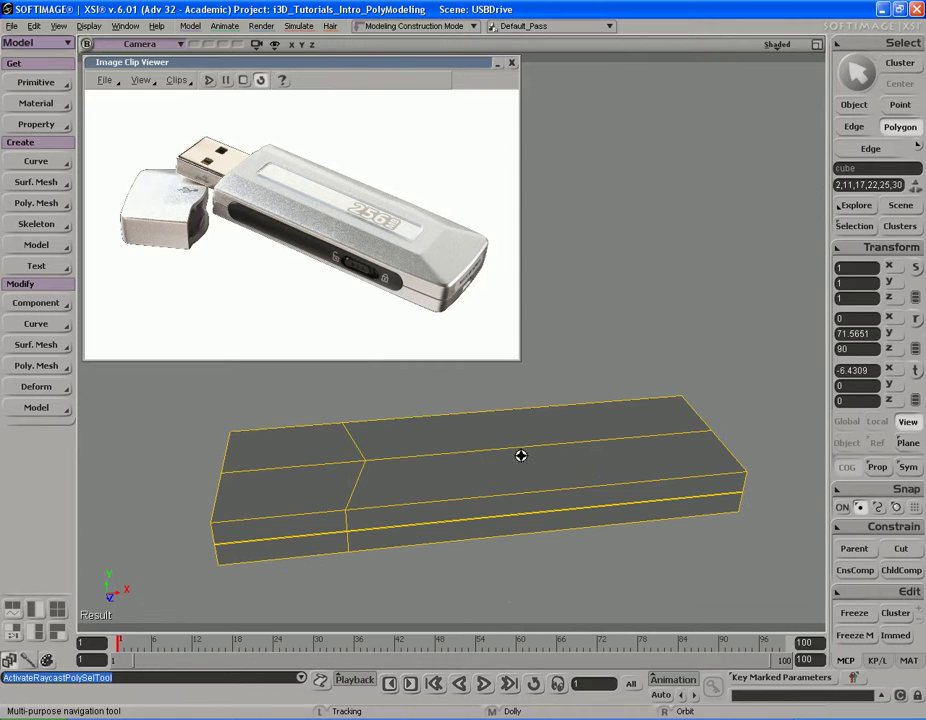
left_click_drag(421, 482, 332, 476)
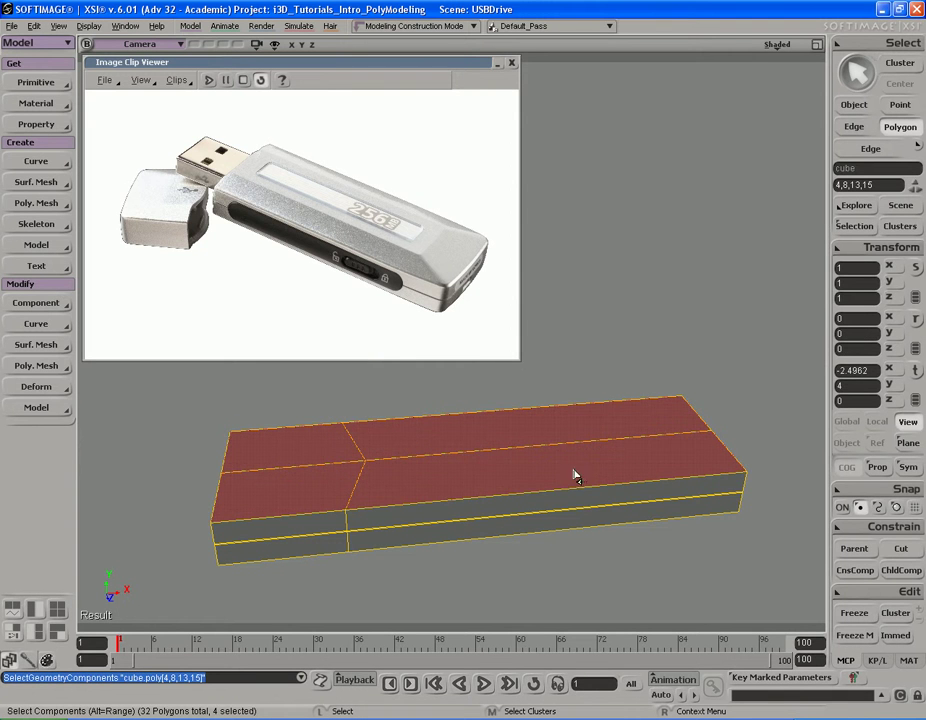
- Add the underside's four polygons to the selection and inset both faces by 1
key("s")
right_click_drag(597, 496, 591, 347)
mouse_move(340, 500)
left_mouse_down("shift")
mouse_move(374, 517)
mouse_move(347, 564)
left_mouse_up("shift")
key("s")
mouse_move(347, 564)
right_mouse_down()
mouse_move(595, 436)
mouse_move(563, 534)
mouse_move(542, 463)
mouse_move(575, 407)
right_mouse_up()
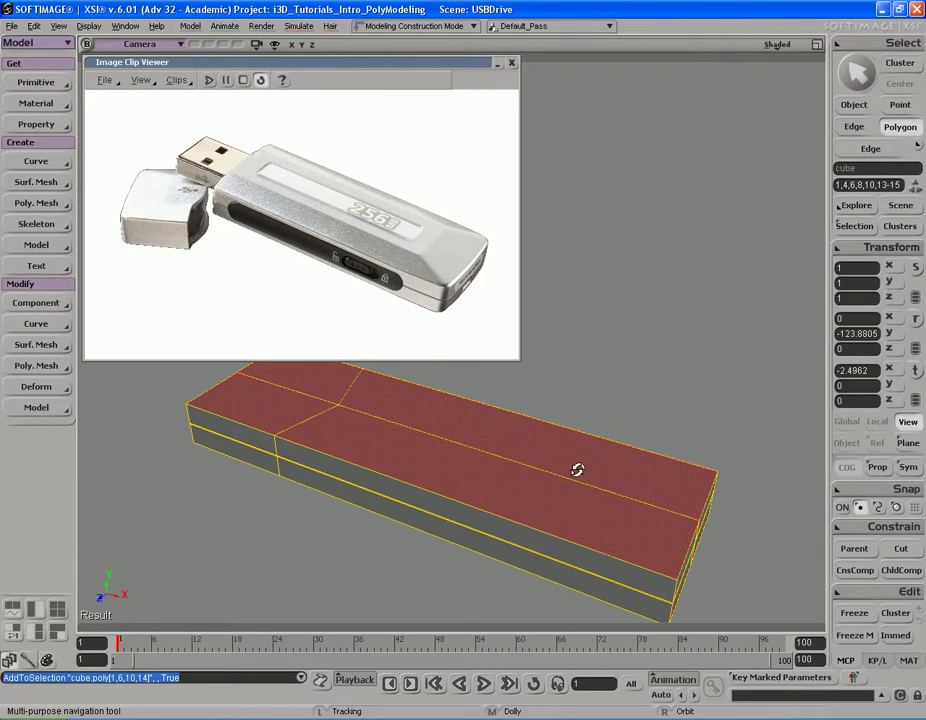
right_click(521, 453)
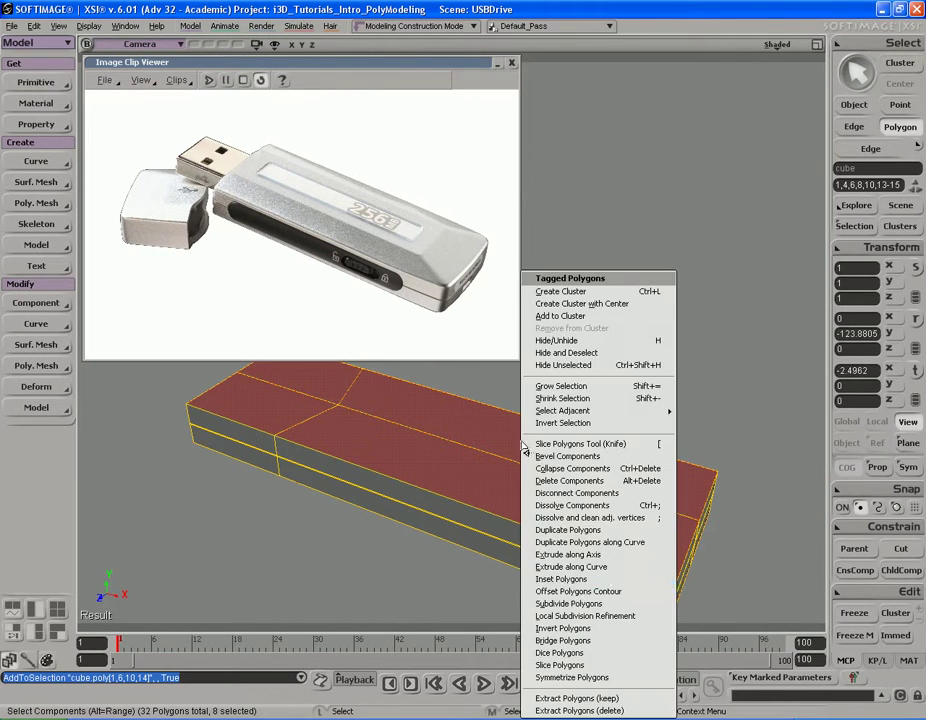
left_click(560, 579)
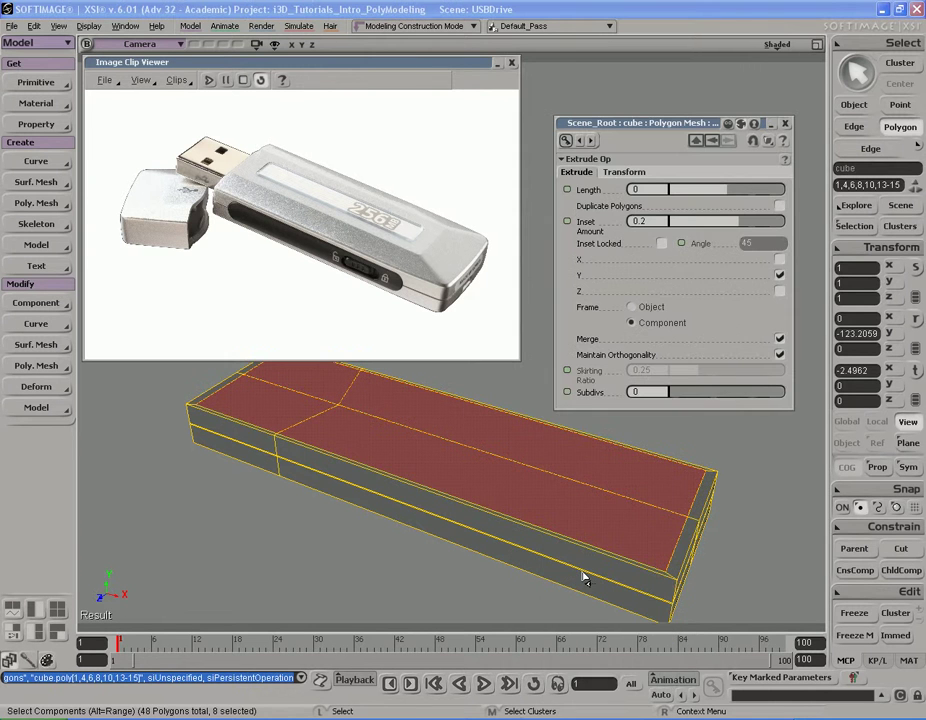
left_click_drag(745, 228, 788, 226)
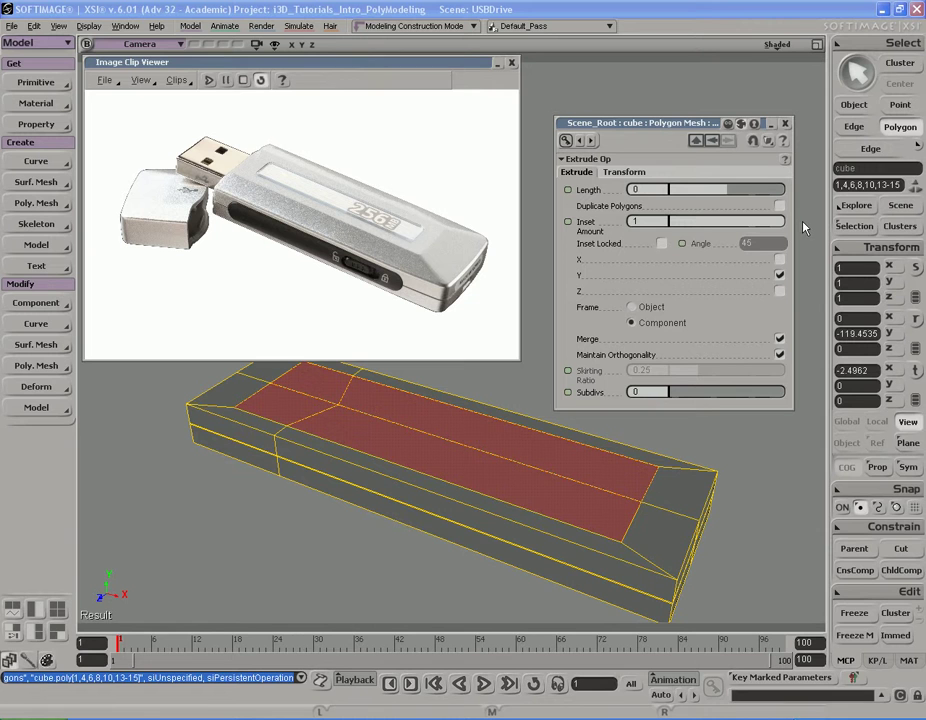
- Scale the inset upper and lower faces to 0.711 in Z to narrow them
key("s")
right_click_drag(620, 469, 550, 486)
left_click(624, 172)
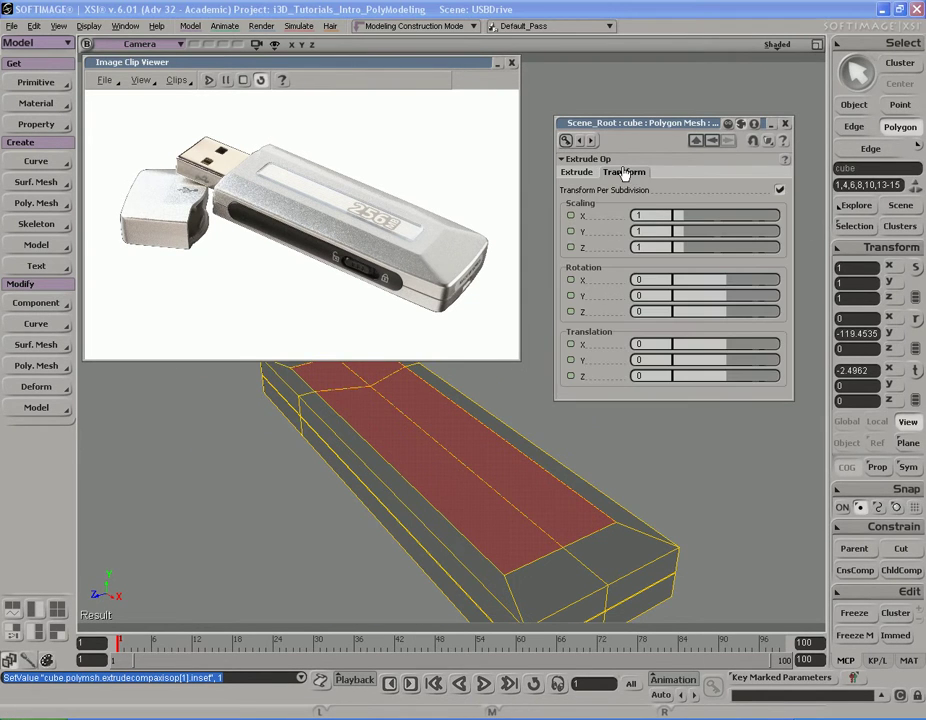
left_click_drag(682, 216, 690, 257)
key("ctrl+z")
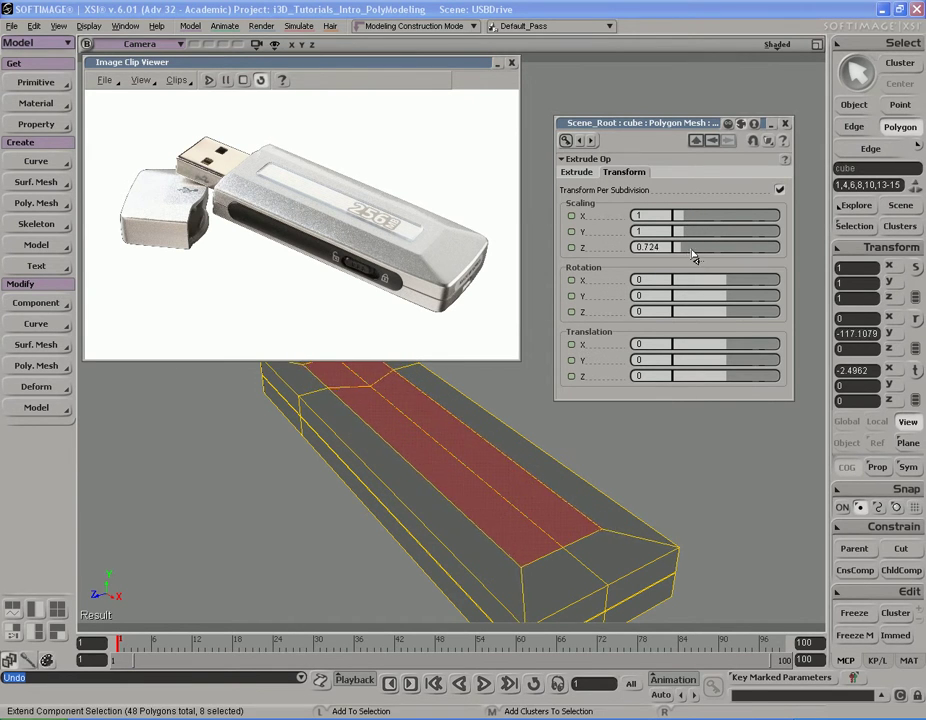
key("s")
right_click_drag(455, 440, 496, 451)
middle_click_drag(496, 451, 527, 457)
right_click_drag(527, 457, 510, 452)
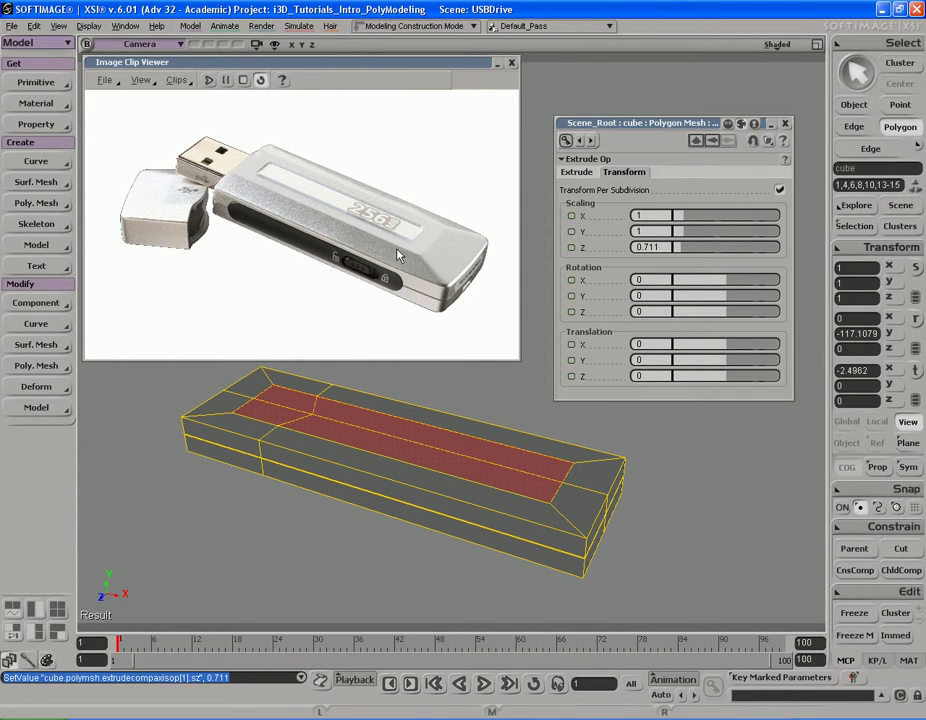
- Set the extrude length of the inset upper and lower faces to 1.321
left_click(577, 173)
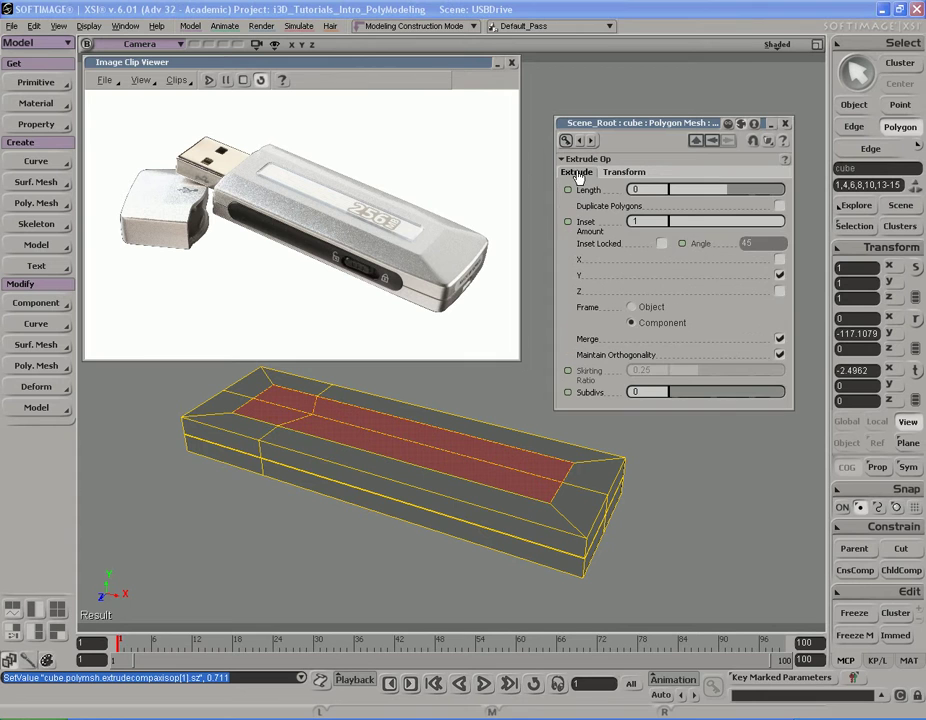
left_click_drag(730, 196, 736, 197)
key("s")
right_click_drag(643, 459, 659, 453)
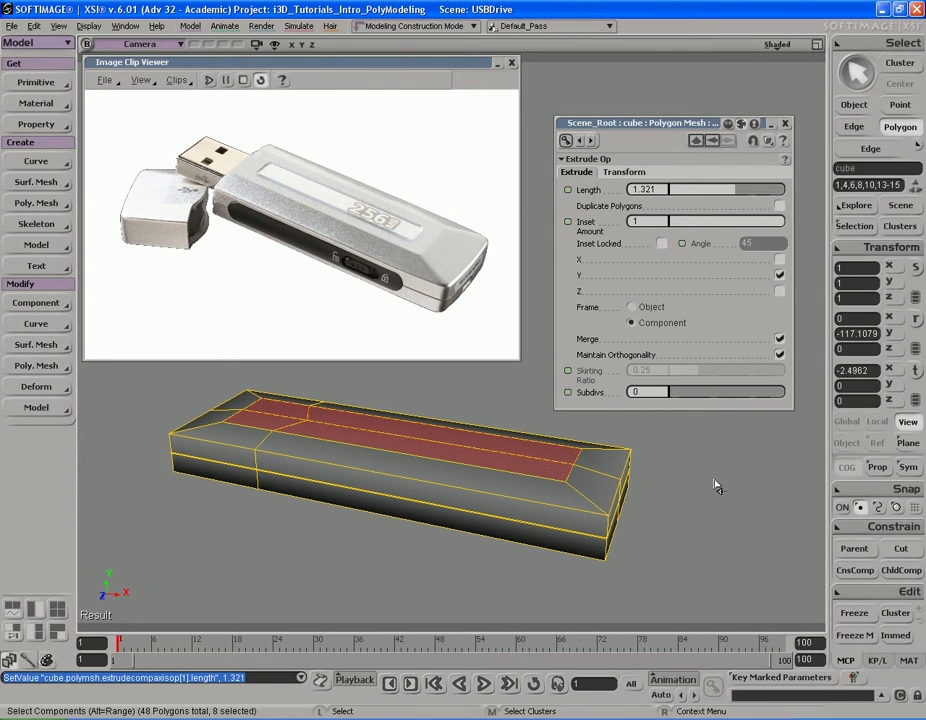
- Inspect the underside and delete the cube's latest Extrude operator to discard the two-sided inset
key("s")
right_click_drag(639, 548, 589, 465)
key("space")
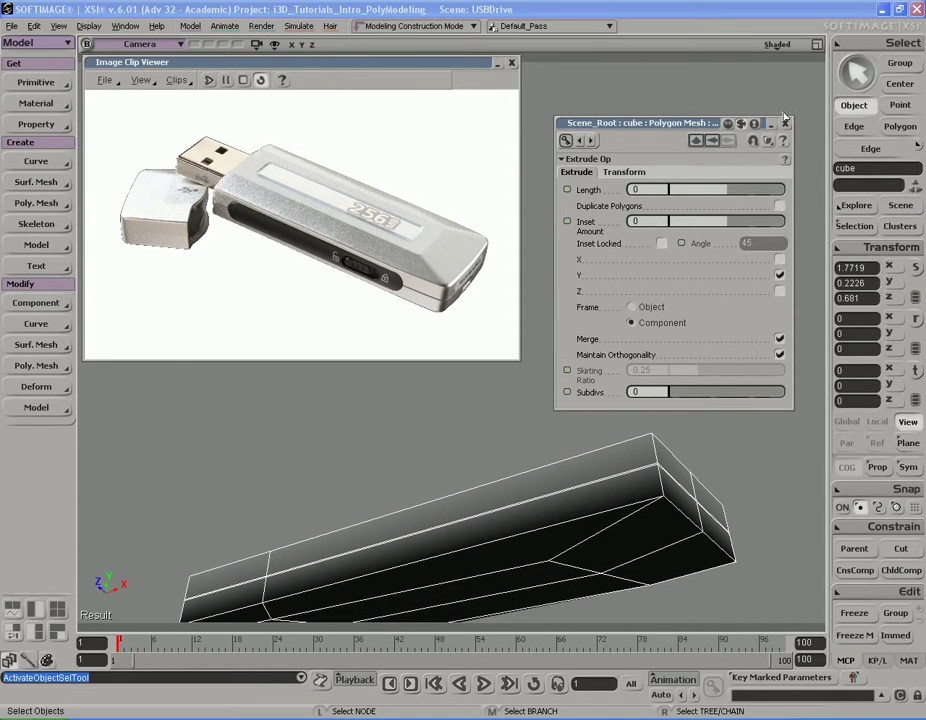
left_click(785, 122)
right_click_drag(727, 244, 670, 425)
left_click(670, 425)
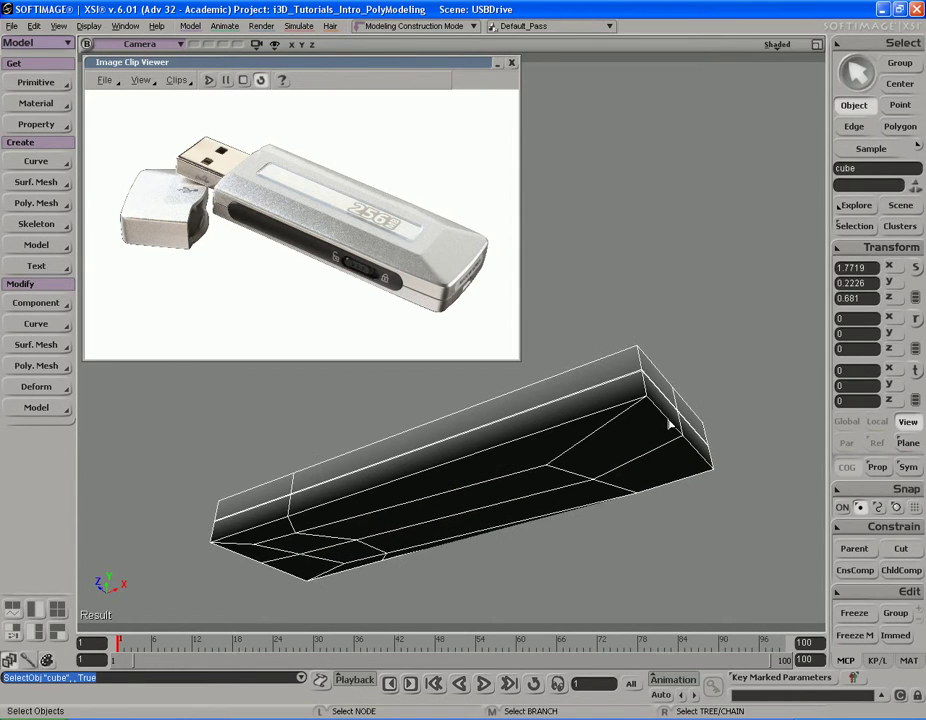
left_click(851, 229)
left_click(700, 281)
key("Delete")
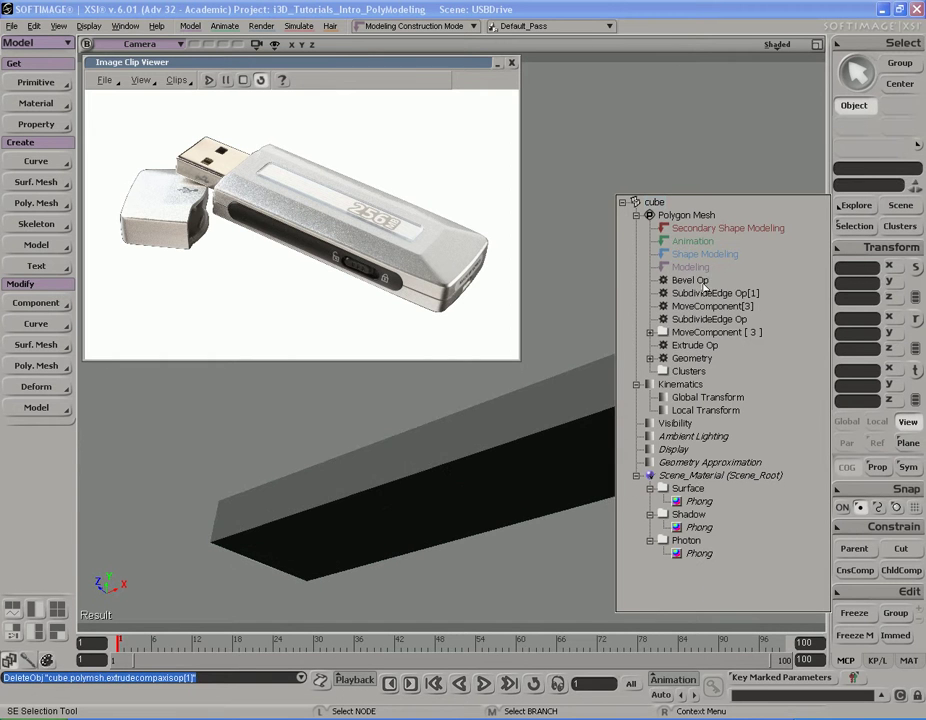
- Select only the four polygons on the block's upper face, leaving the underside out
left_click(502, 397)
left_click(565, 437)
key("s")
right_click_drag(618, 311, 622, 393)
left_click_drag(622, 400, 645, 380)
key("u")
key("s")
right_click_drag(600, 438, 550, 415)
key("s")
right_click_drag(488, 459, 453, 440)
mouse_move(381, 411)
left_mouse_down()
mouse_move(437, 417)
mouse_move(363, 416)
left_mouse_up()
left_click(366, 422)
key("s")
mouse_move(568, 449)
right_mouse_down()
mouse_move(624, 449)
mouse_move(568, 440)
mouse_move(552, 453)
right_mouse_up()
- Inset the selected upper-face polygons with an inset amount of 1
right_click(578, 440)
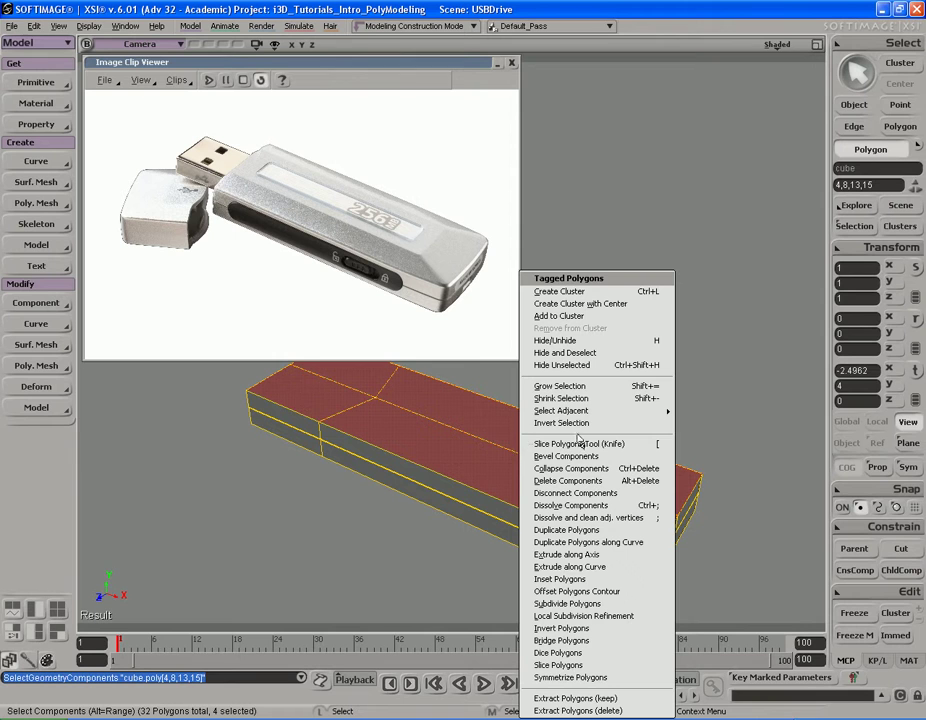
left_click(589, 580)
right_click_drag(700, 453, 666, 559)
left_click_drag(743, 220, 800, 221)
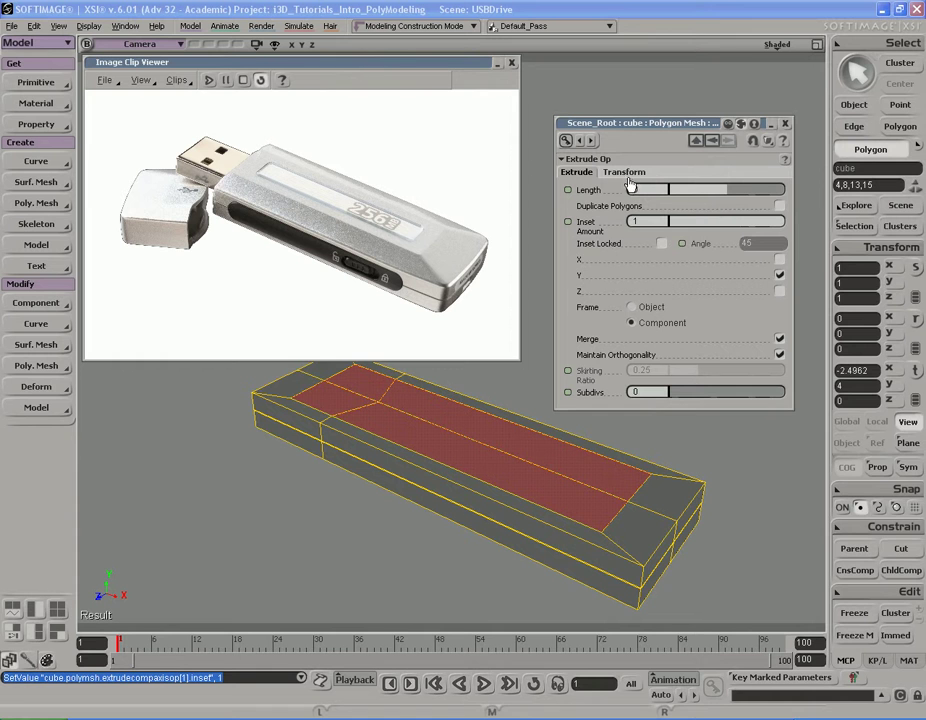
- Raise the inset upper face by setting its extrude length to 2
left_click_drag(726, 193, 739, 194)
key("s")
right_click_drag(700, 560, 706, 305)
left_click(660, 190)
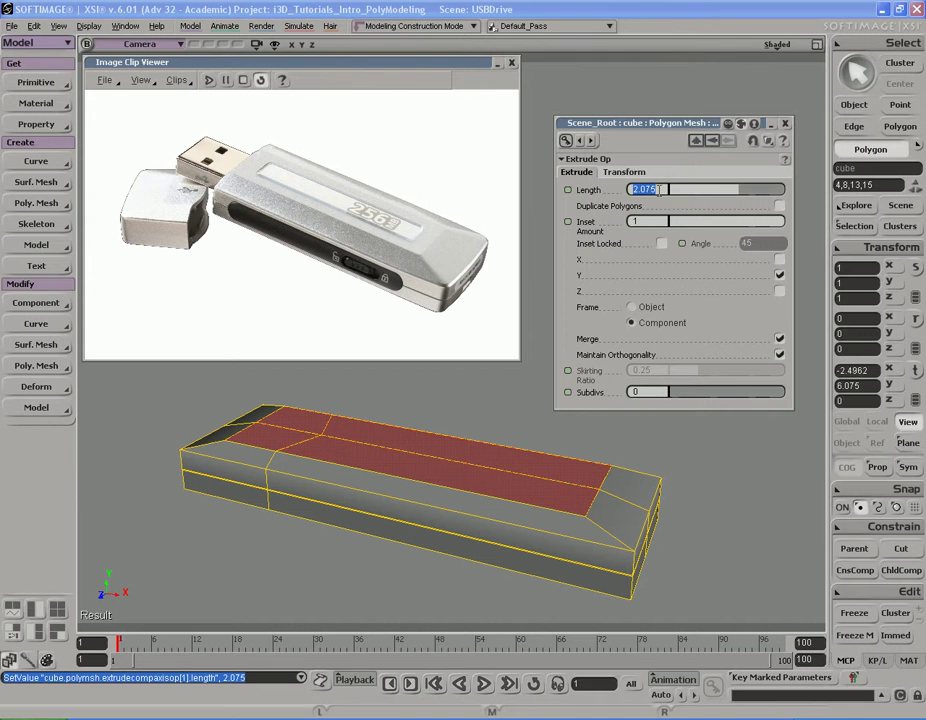
mouse_move(500, 434)
right_mouse_down()
mouse_move(455, 428)
mouse_move(500, 432)
right_mouse_up()
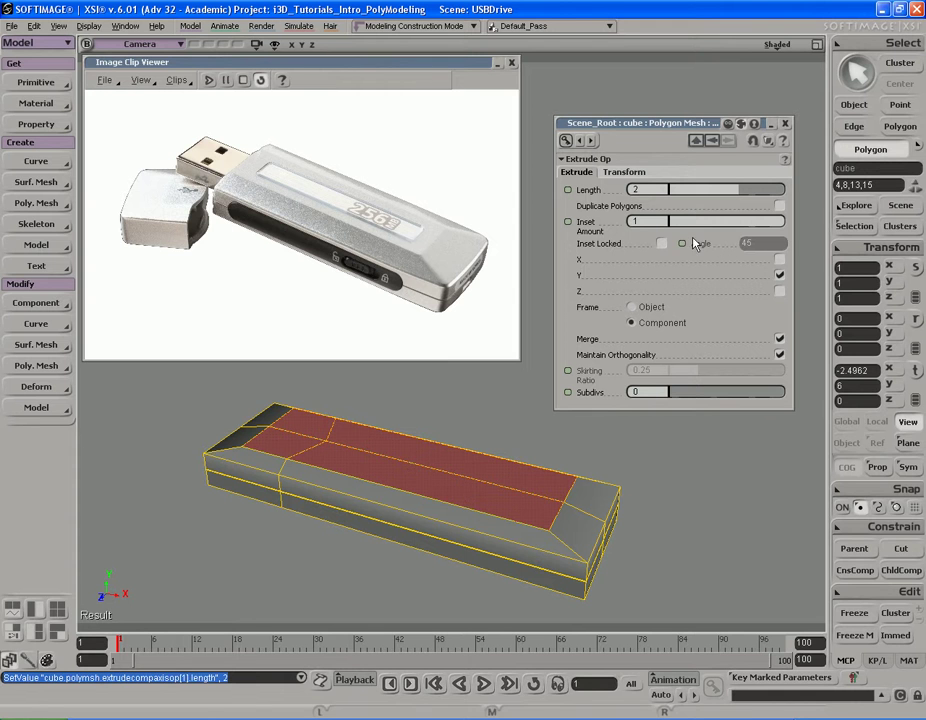
right_click_drag(506, 438, 502, 482)
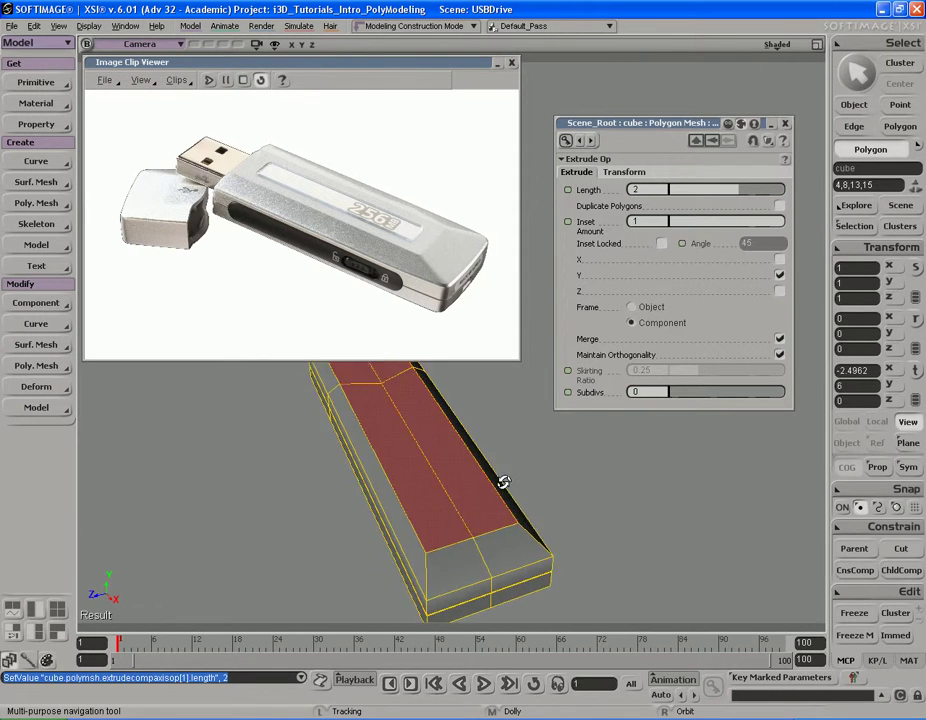
- Set the upper-face extrusion's Z scaling to 0.8 and close its properties
left_click(626, 173)
left_click_drag(686, 256, 641, 254)
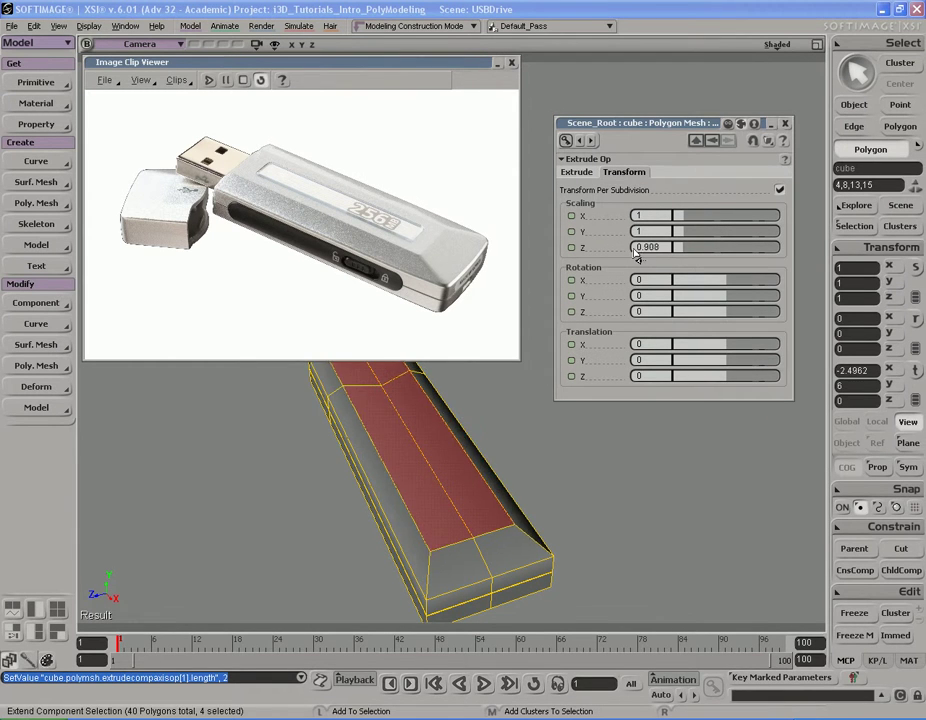
left_click(640, 248)
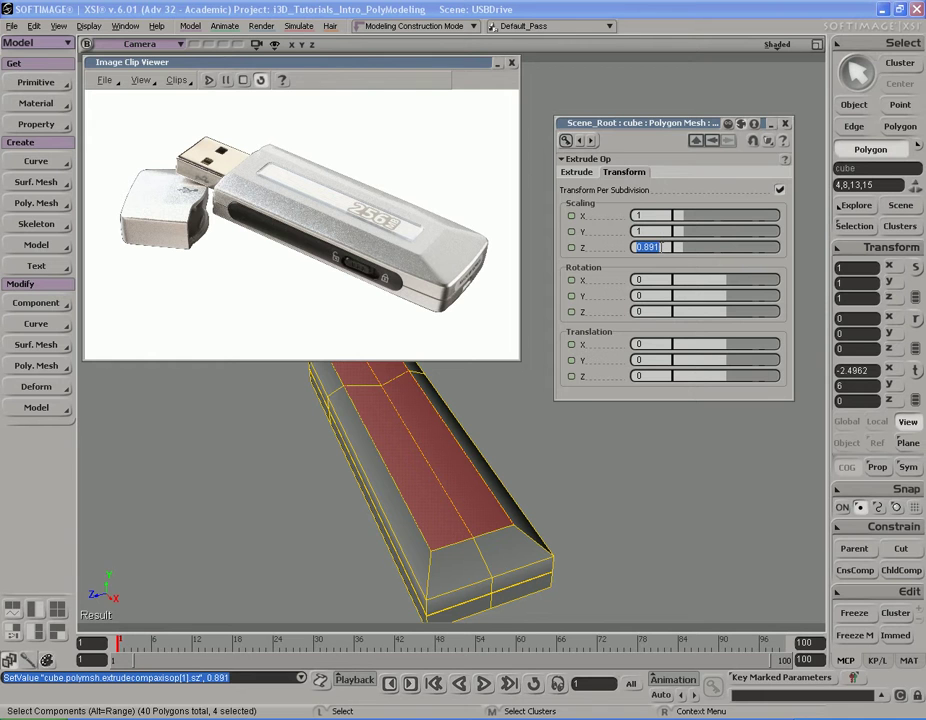
key("Return")
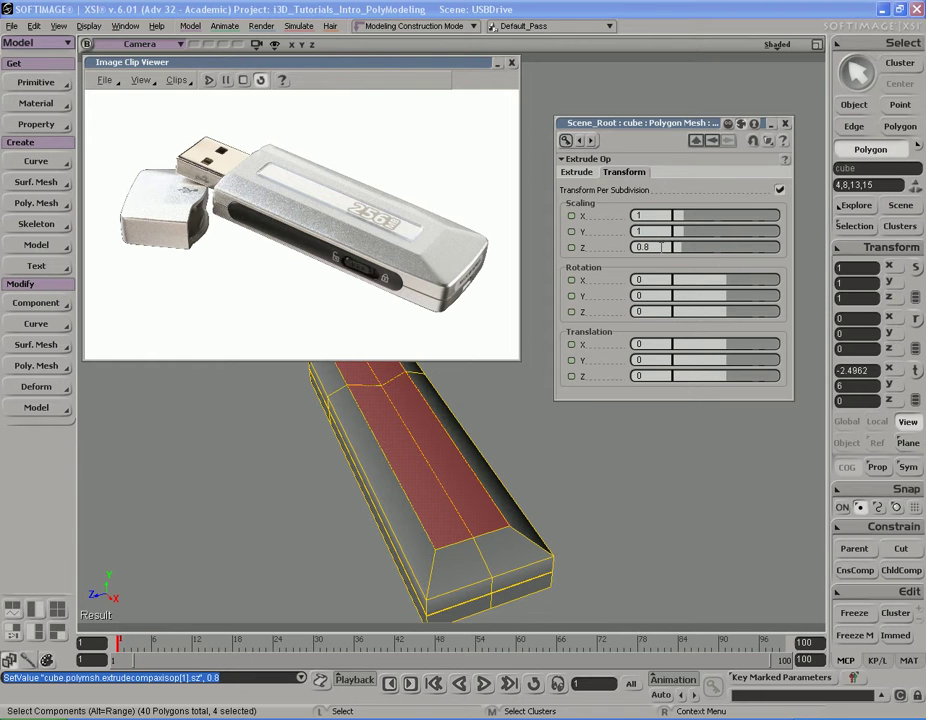
right_click_drag(519, 543, 657, 453)
left_click(787, 124)
left_click_drag(595, 460, 579, 428)
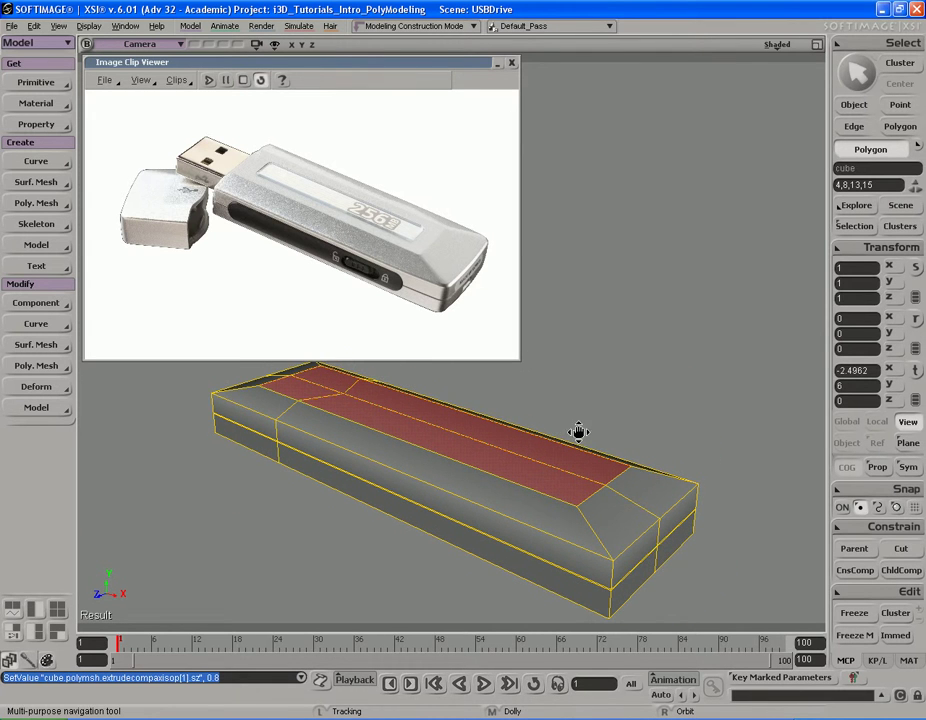
- Remove the pair of closely spaced horizontal edge loops running around the block's sides
double_click(429, 63)
key("s")
right_click_drag(640, 432, 648, 393)
middle_click_drag(648, 393, 628, 372)
right_click_drag(628, 372, 592, 366)
middle_click_drag(592, 366, 558, 370)
left_click_drag(558, 370, 546, 331)
right_click_drag(546, 331, 619, 295)
middle_click_drag(619, 295, 566, 300)
left_click_drag(566, 300, 619, 308)
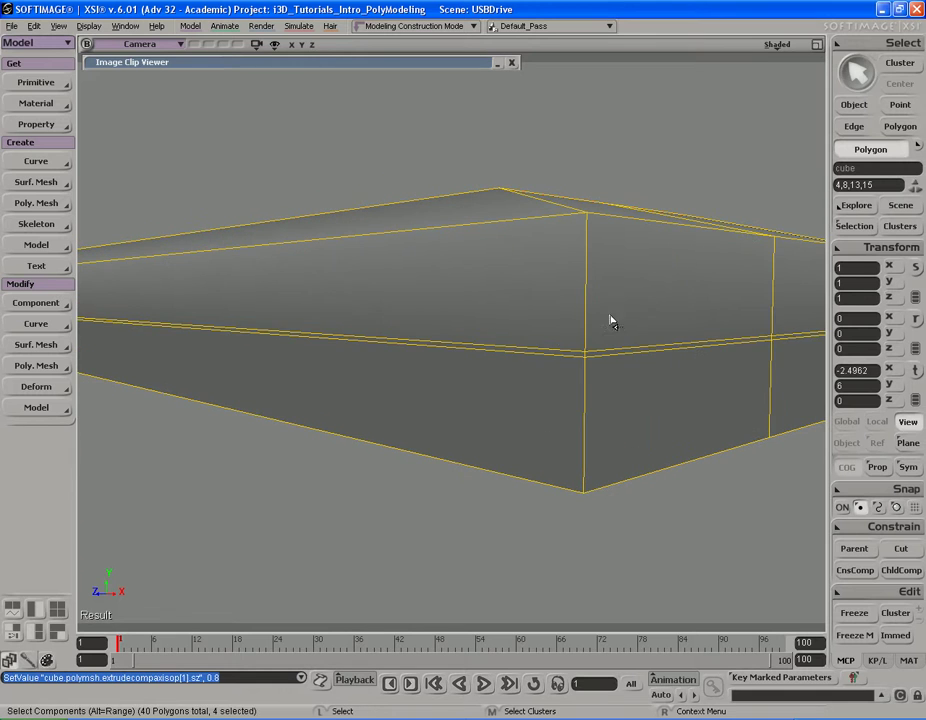
key("i")
key("s")
right_click_drag(535, 352, 482, 374)
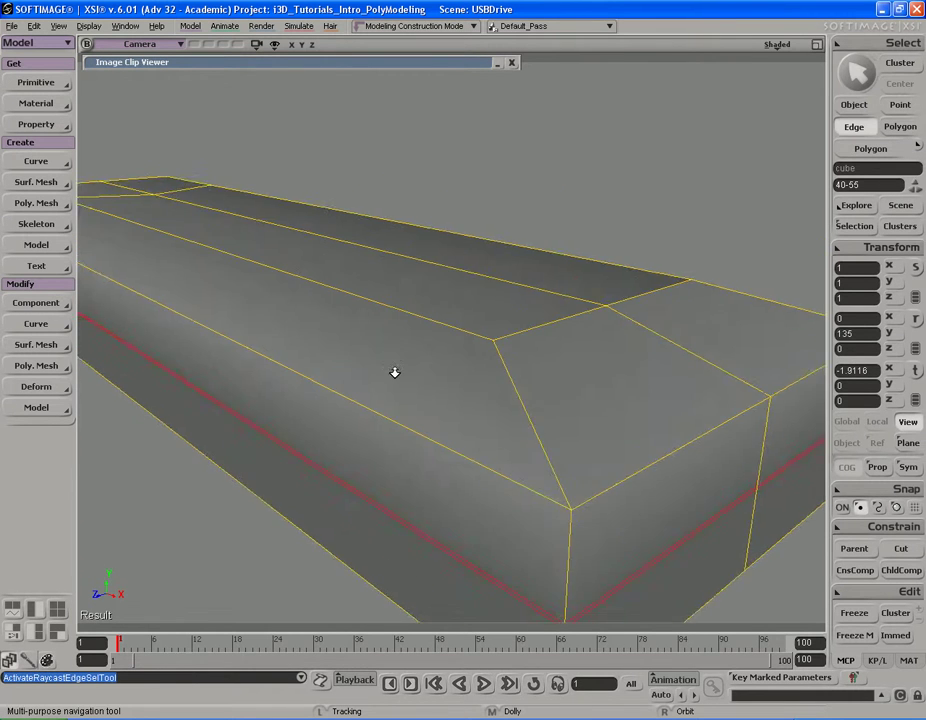
middle_click_drag(482, 374, 623, 377)
right_click_drag(623, 377, 558, 438)
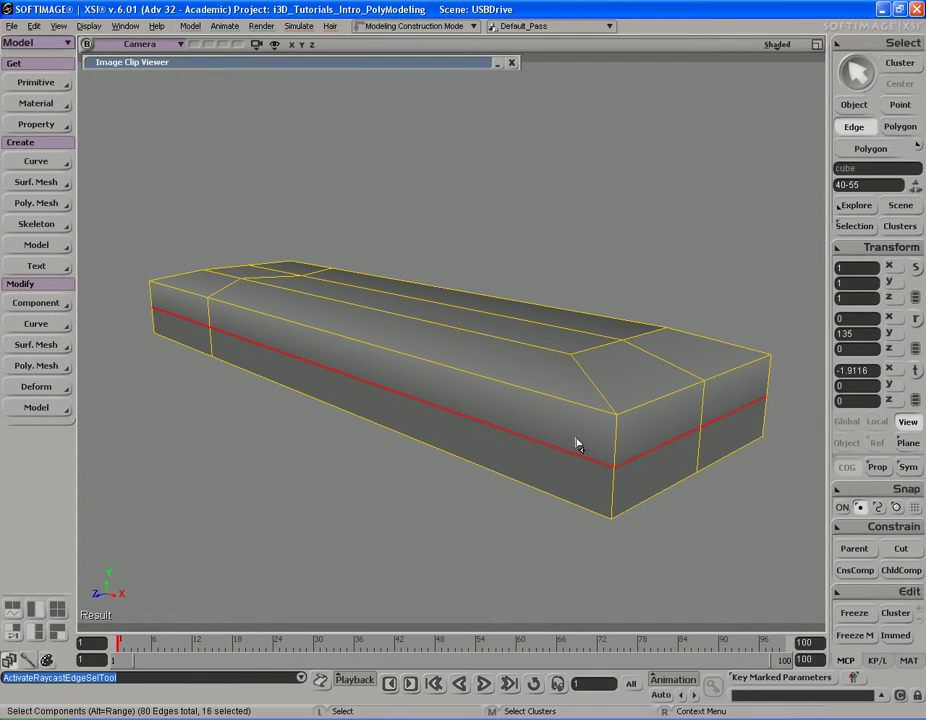
key("ctrl+BackSpace")
right_click_drag(573, 437, 533, 407)
- Select the whole cube and apply Slice Polygons with the X Axis plane normal at 50% offset
key("space")
key("s")
key("s")
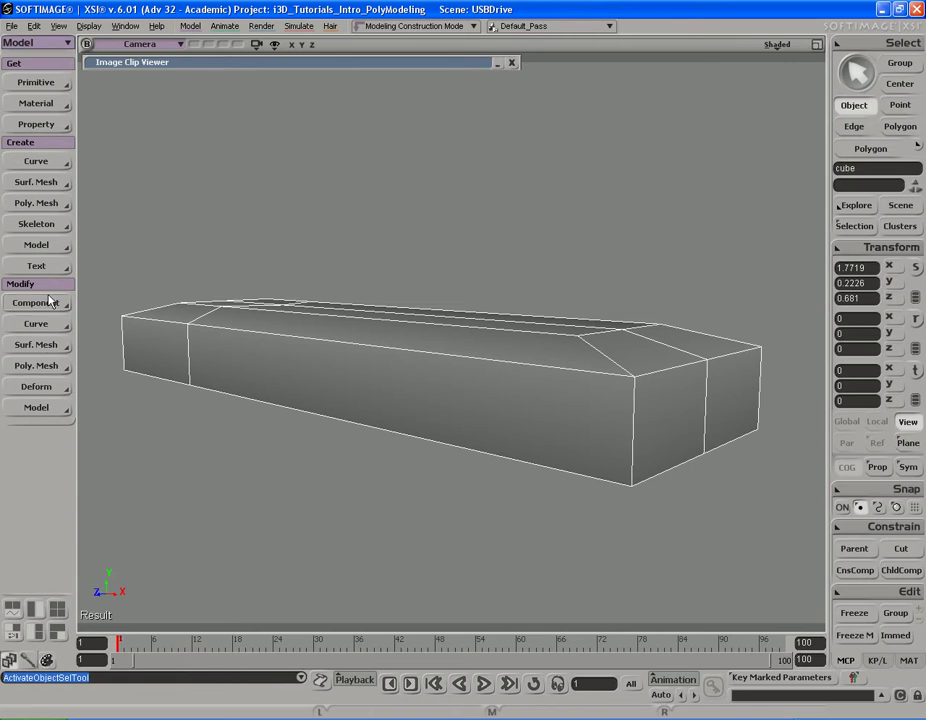
left_click(36, 366)
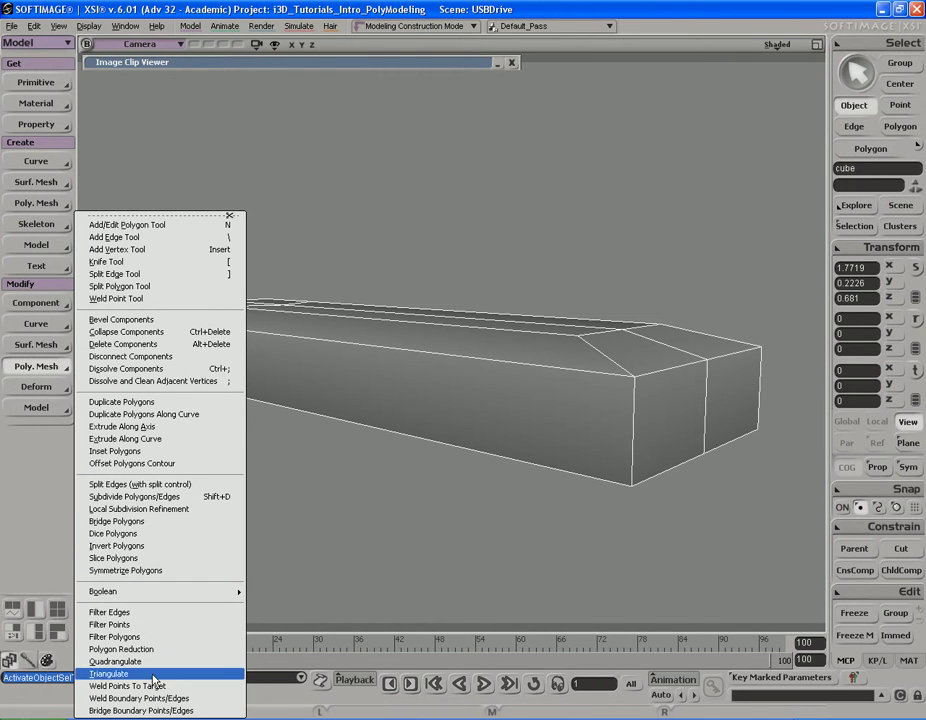
left_click(132, 564)
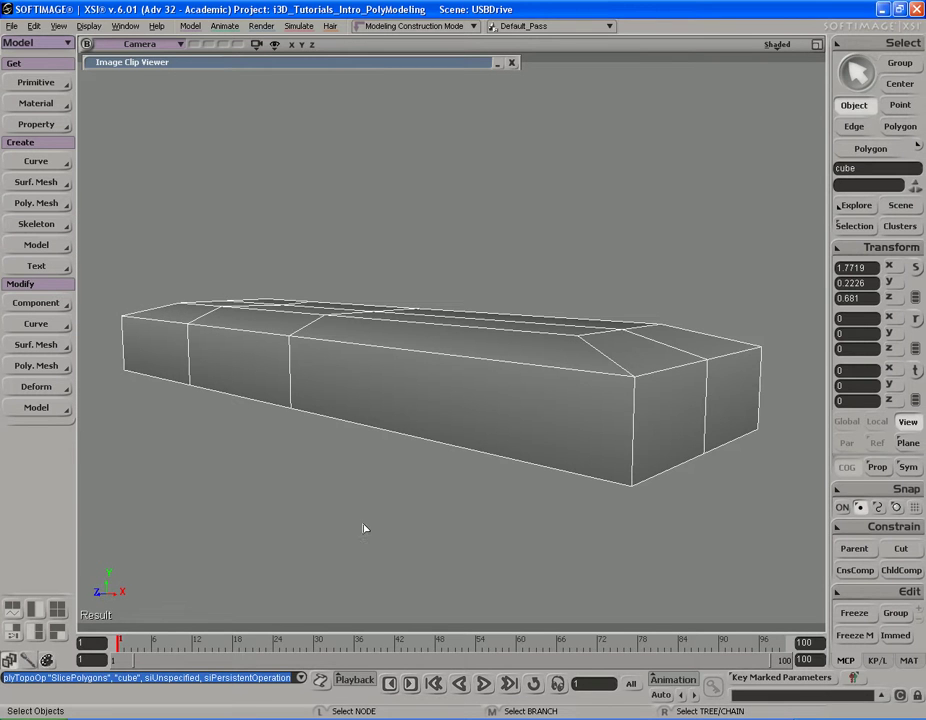
key("s")
right_click_drag(407, 358, 387, 384)
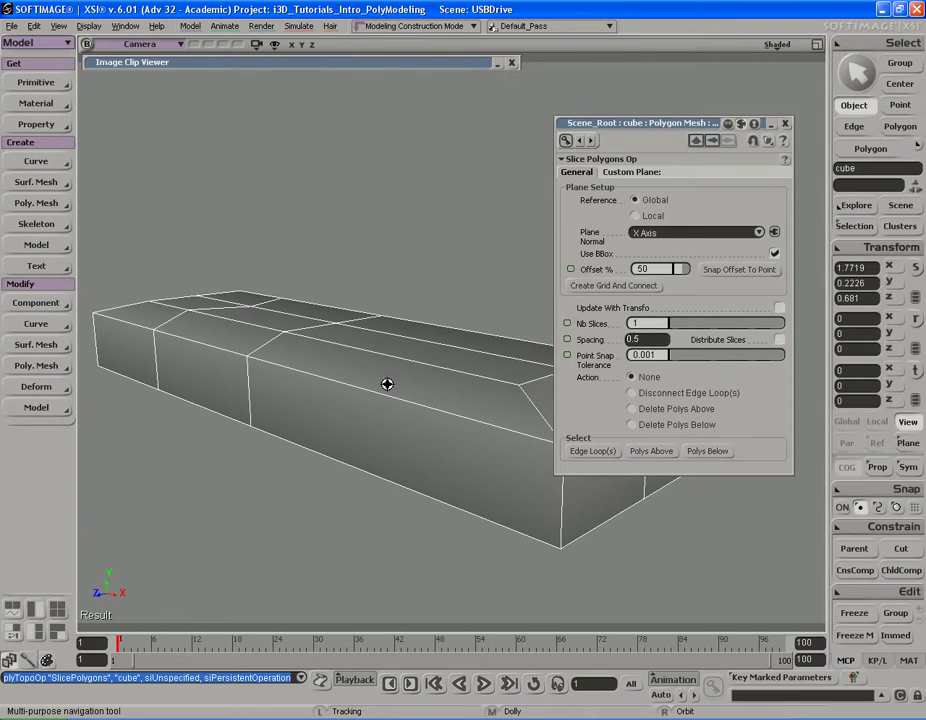
- Try the Y Axis as the slice's plane normal, undo that change and close the slice properties
left_click(686, 236)
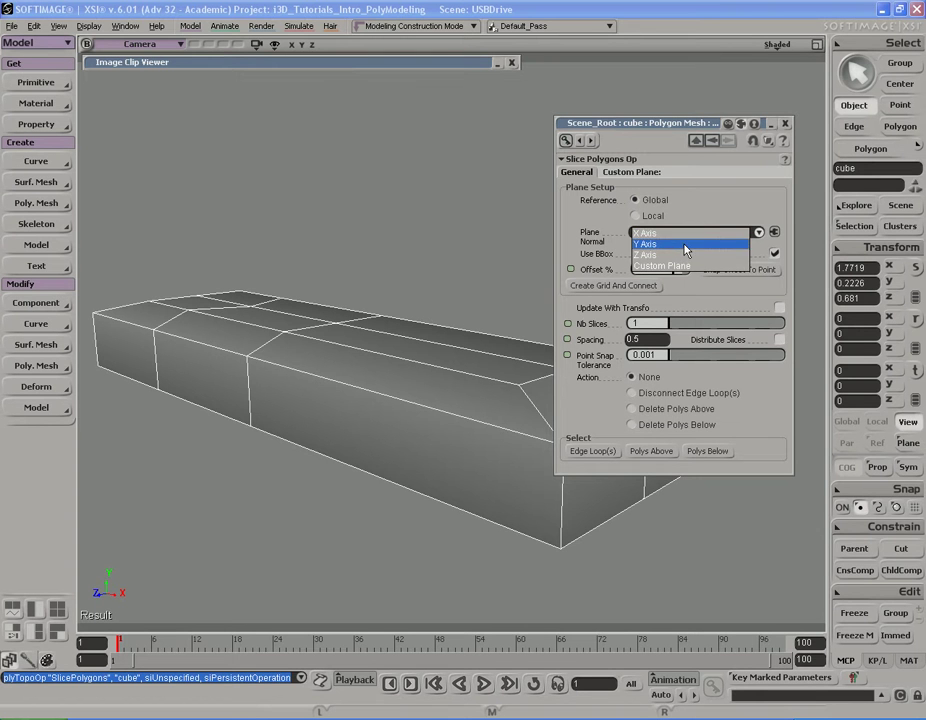
left_click(686, 248)
right_click_drag(415, 413, 342, 372)
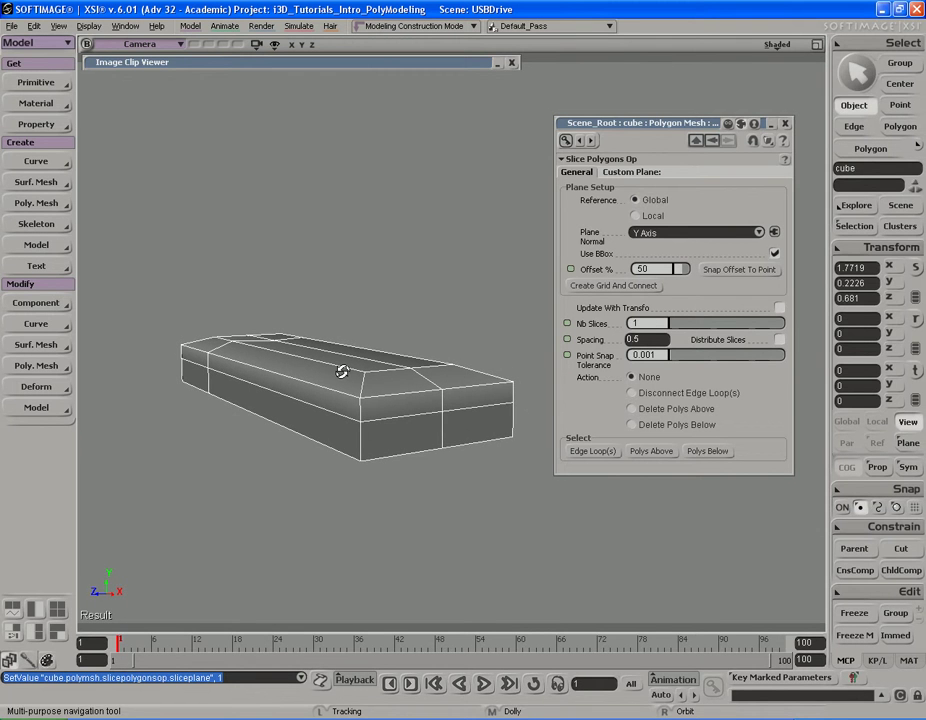
key("ctrl+z")
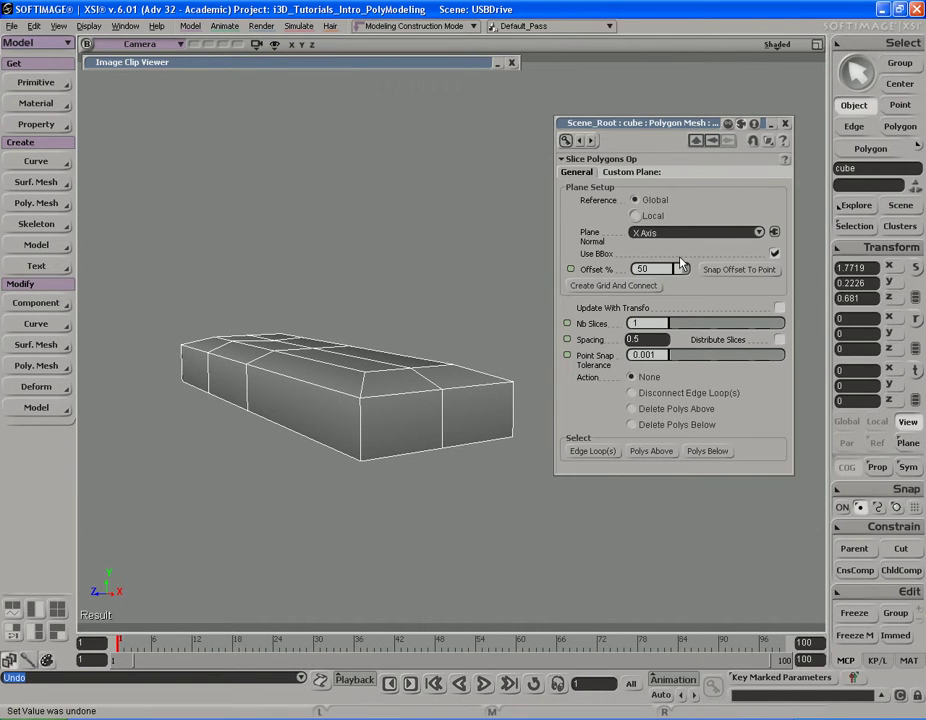
left_click(785, 124)
- Select the ring of vertical side edges around the block and split them to add one horizontal edge loop
key("s")
middle_click_drag(627, 304, 531, 351)
left_click_drag(531, 351, 543, 341)
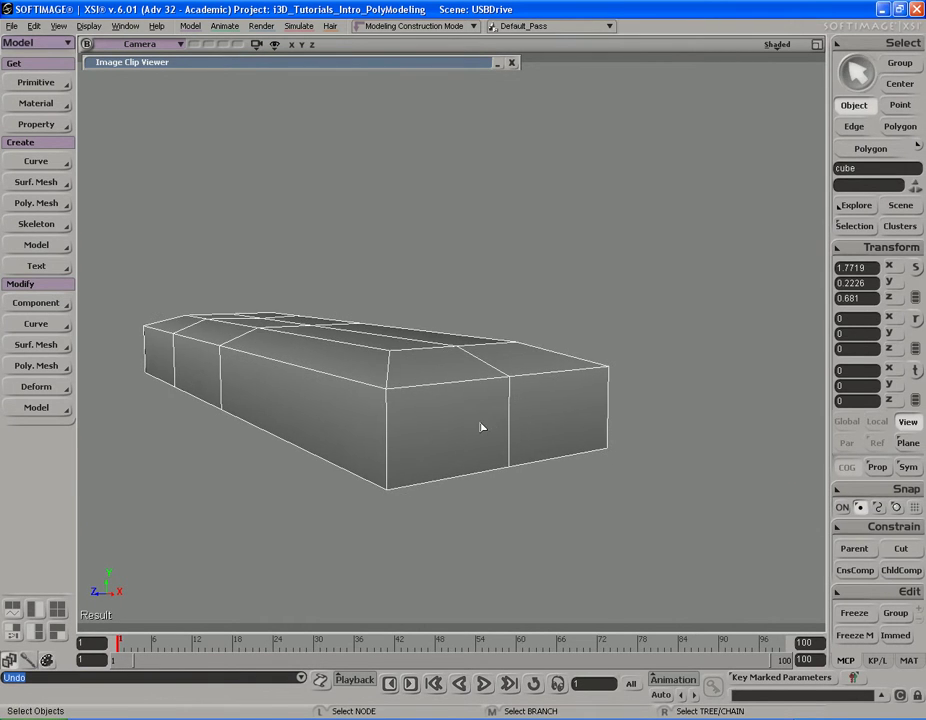
key("e")
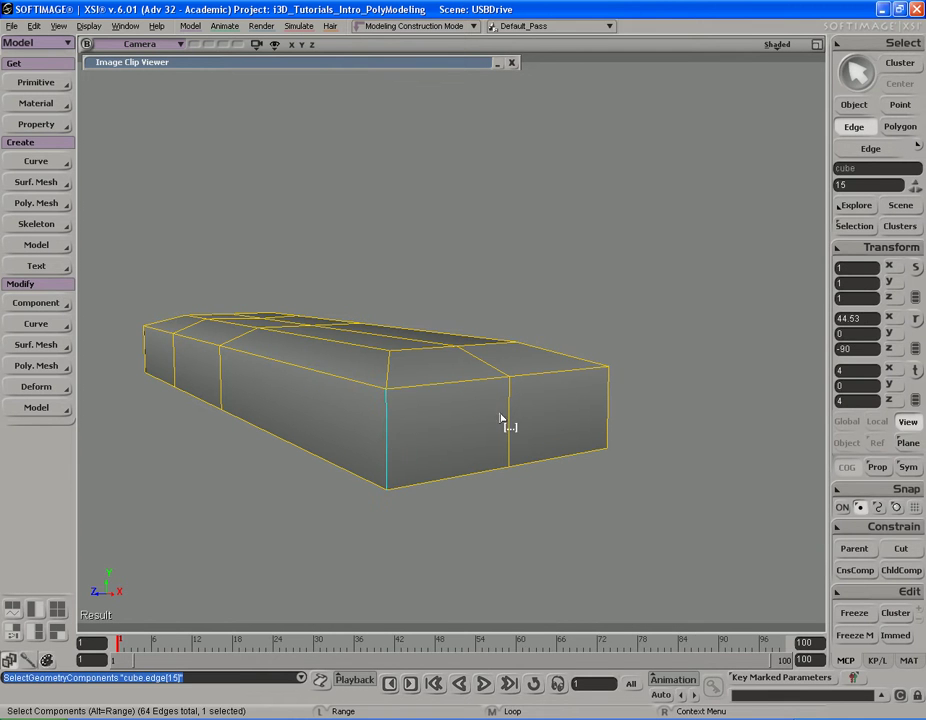
middle_click(511, 425, "alt")
key("s")
right_click_drag(557, 422, 706, 246)
key("shift+plus")
key("s")
left_click(787, 126)
- Select the underside and side polygons below the new horizontal edge loop and delete them
key("s")
right_click_drag(542, 482, 522, 421)
key("s")
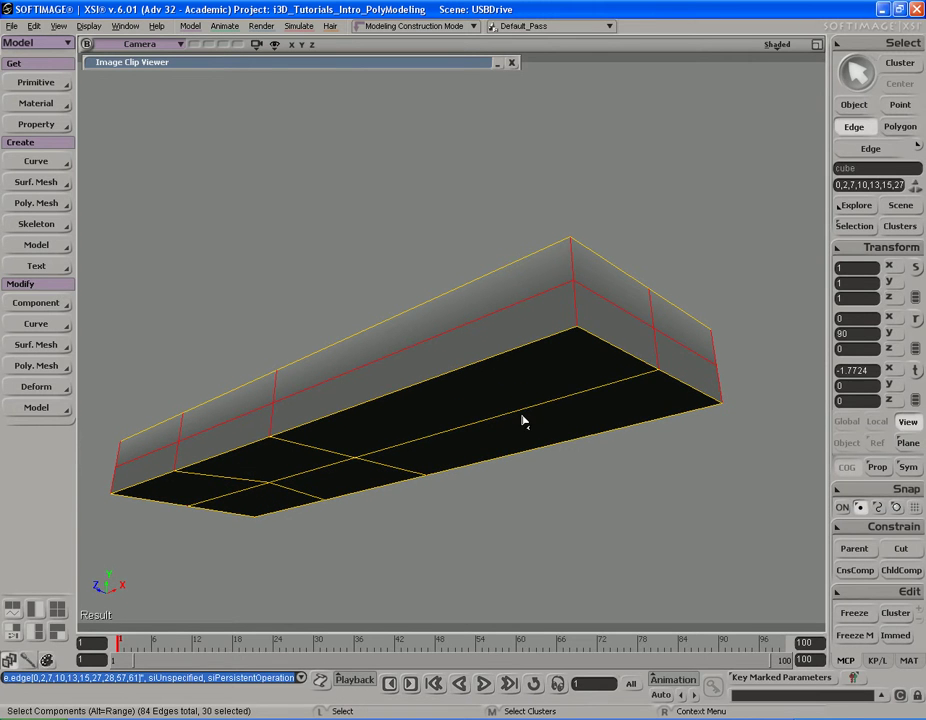
key("u")
left_click_drag(300, 460, 281, 498)
key("s")
right_click_drag(253, 489, 444, 333)
key("s")
key("Delete")
- Inspect the remaining upper half of the block as an object and check it against the reference image
key("s")
key("s")
left_click_drag(444, 333, 429, 321)
key("s")
middle_click_drag(429, 321, 462, 346)
left_click_drag(462, 346, 471, 356)
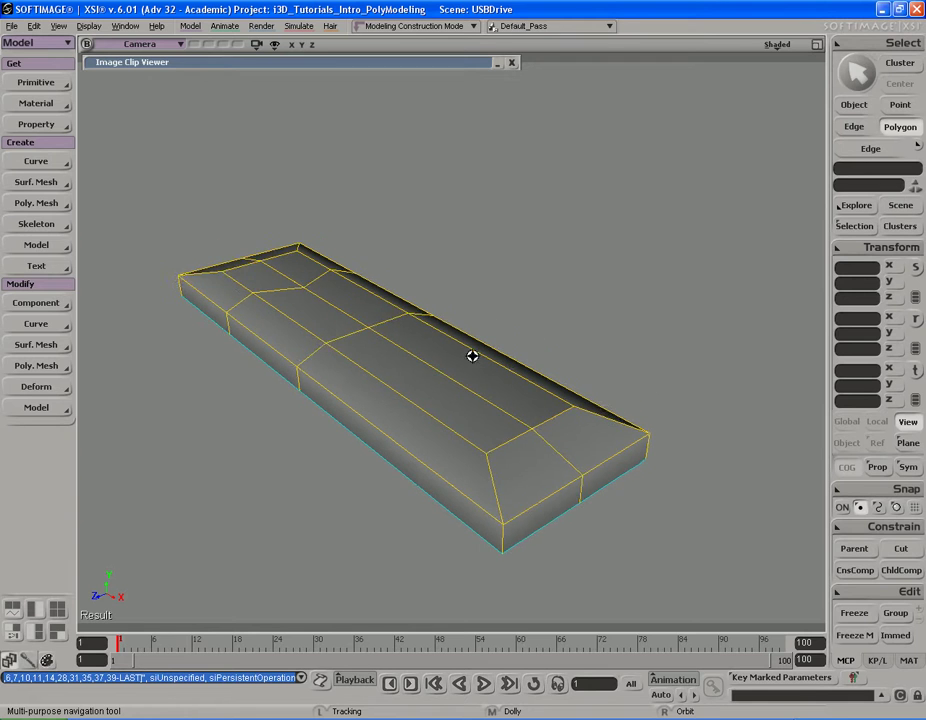
right_click_drag(471, 356, 463, 415)
key("space")
key("s")
mouse_move(521, 430)
right_mouse_down()
mouse_move(504, 364)
mouse_move(496, 424)
mouse_move(506, 416)
right_mouse_up()
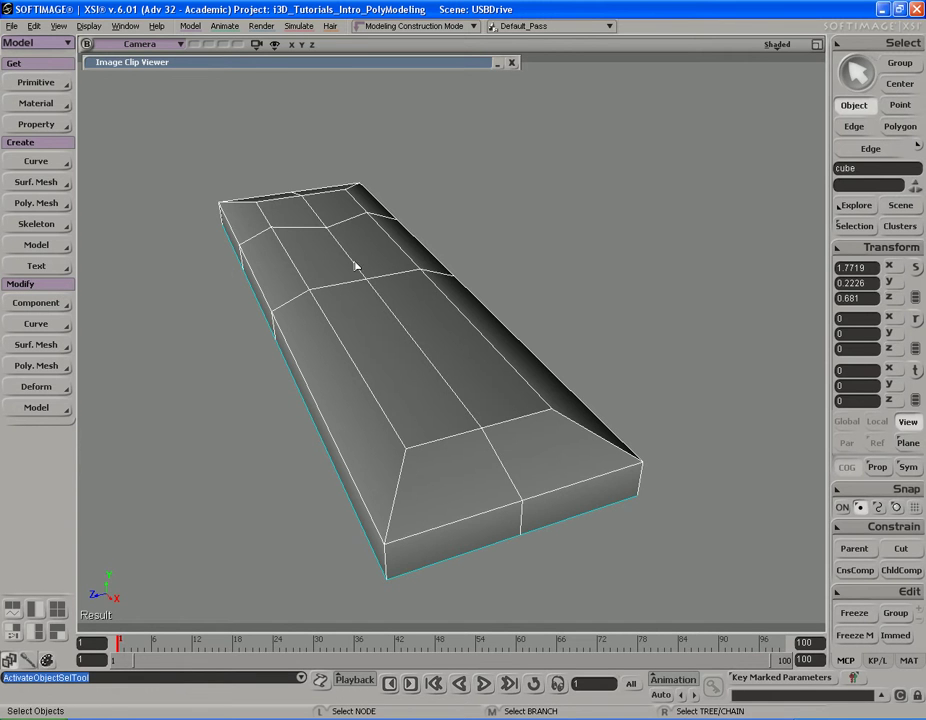
right_click_drag(437, 334, 468, 344)
double_click(407, 64)
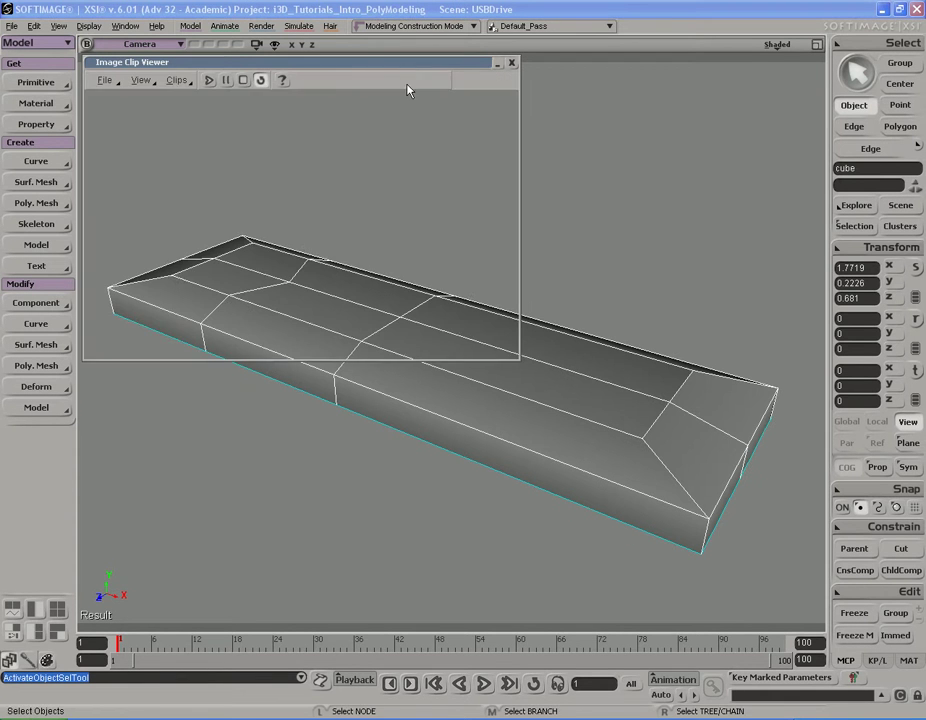
left_click(430, 66)
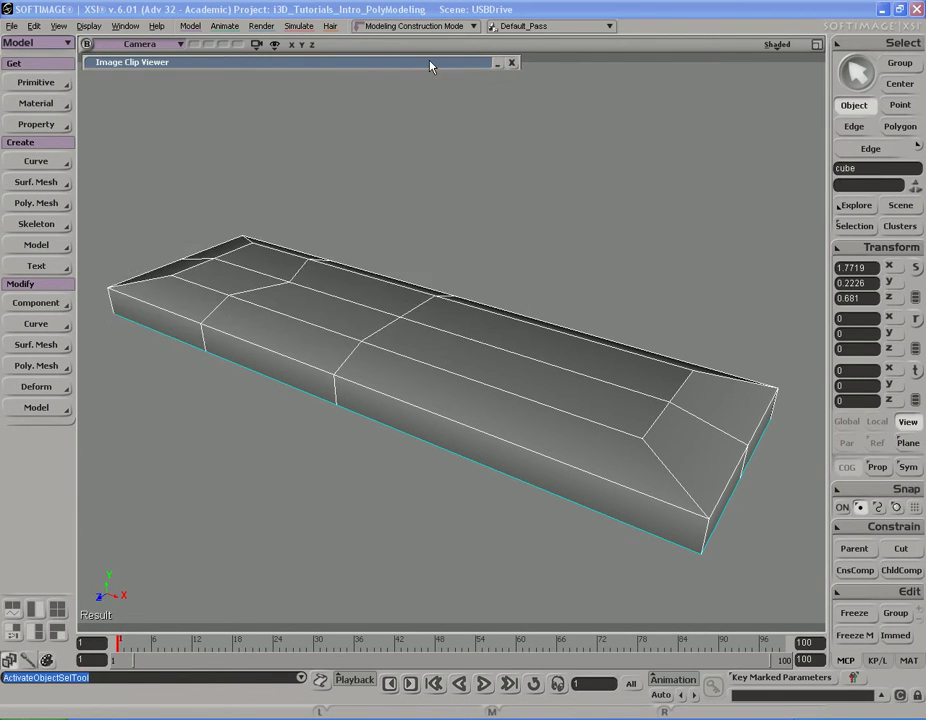
- Select the edge loop around the block's upper rim and add one long edge of the raised face
key("s")
right_click_drag(620, 399, 599, 359)
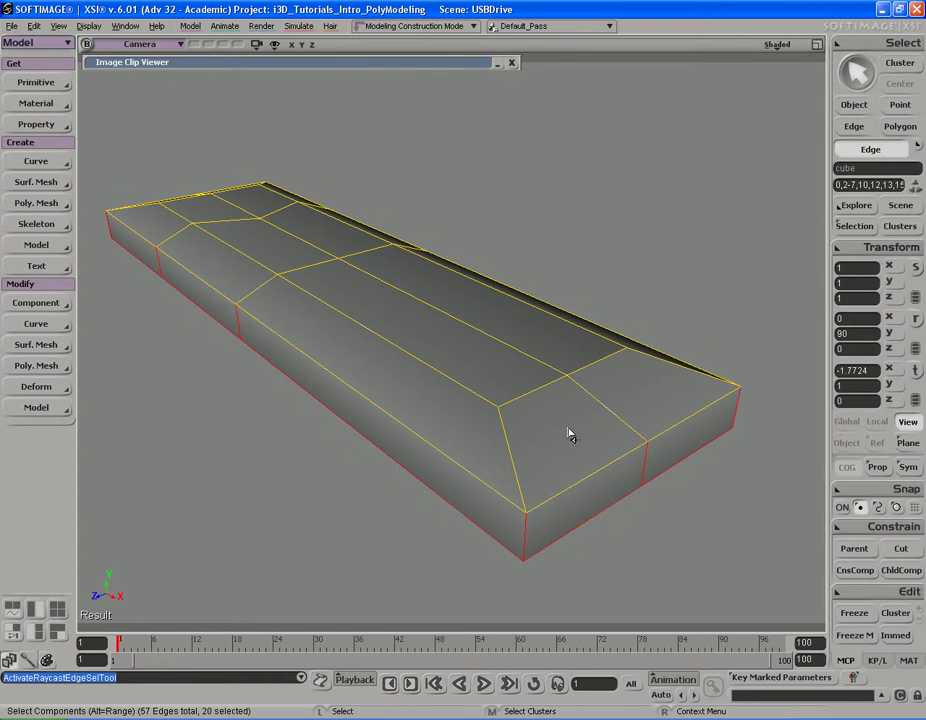
key("s")
right_click_drag(527, 420, 443, 402)
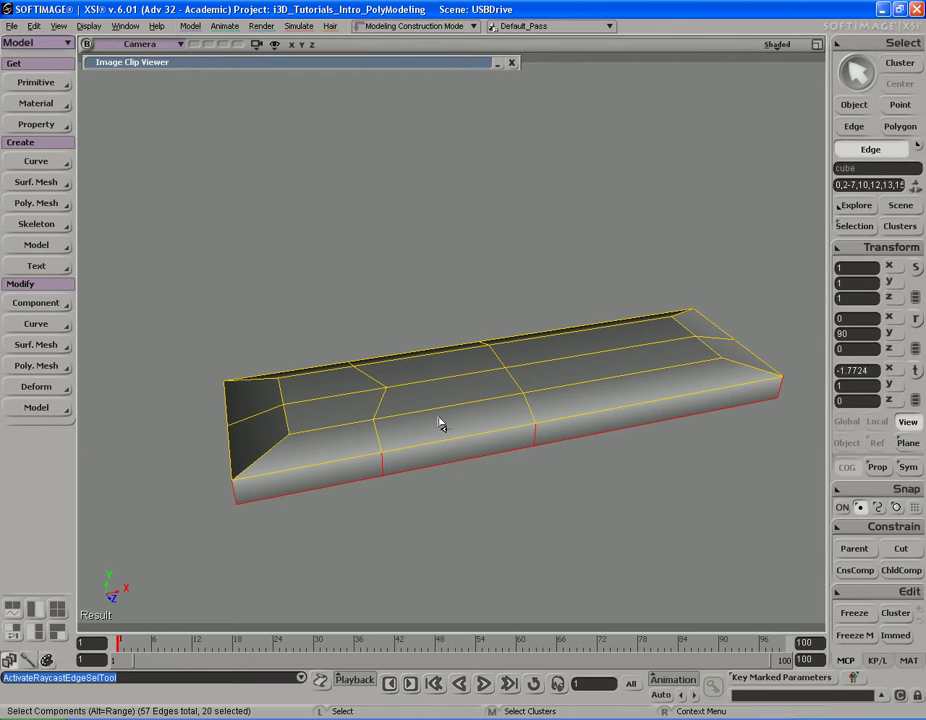
key("s")
right_click_drag(560, 415, 537, 421)
left_click(547, 432)
key("s")
middle_click(612, 440, "alt")
key("s")
right_click_drag(612, 440, 573, 407)
left_click(400, 371, "shift")
key("s")
right_click_drag(400, 371, 451, 387)
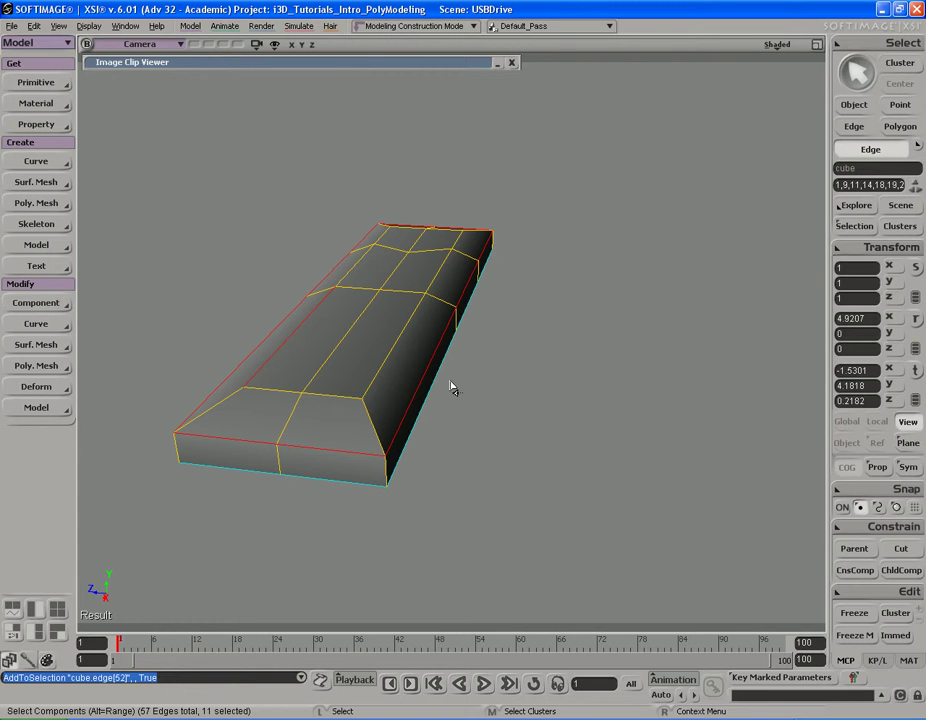
- Extend the edge selection with the remaining outline edges of the raised upper face
right_click_drag(455, 369, 410, 345)
left_click_drag(410, 345, 394, 345)
left_click(554, 408, "shift")
key("s")
right_click_drag(556, 413, 478, 340)
left_click_drag(478, 340, 507, 387)
left_click(468, 388, "shift")
key("s")
mouse_move(468, 390)
right_mouse_down()
mouse_move(457, 349)
mouse_move(505, 375)
mouse_move(467, 378)
right_mouse_up()
left_click(500, 293, "shift")
key("s")
- Add the slanted corner edges and the vertical corner edges of the block to the edge selection
right_click_drag(504, 302, 538, 435)
key("s")
right_click_drag(446, 466, 376, 426)
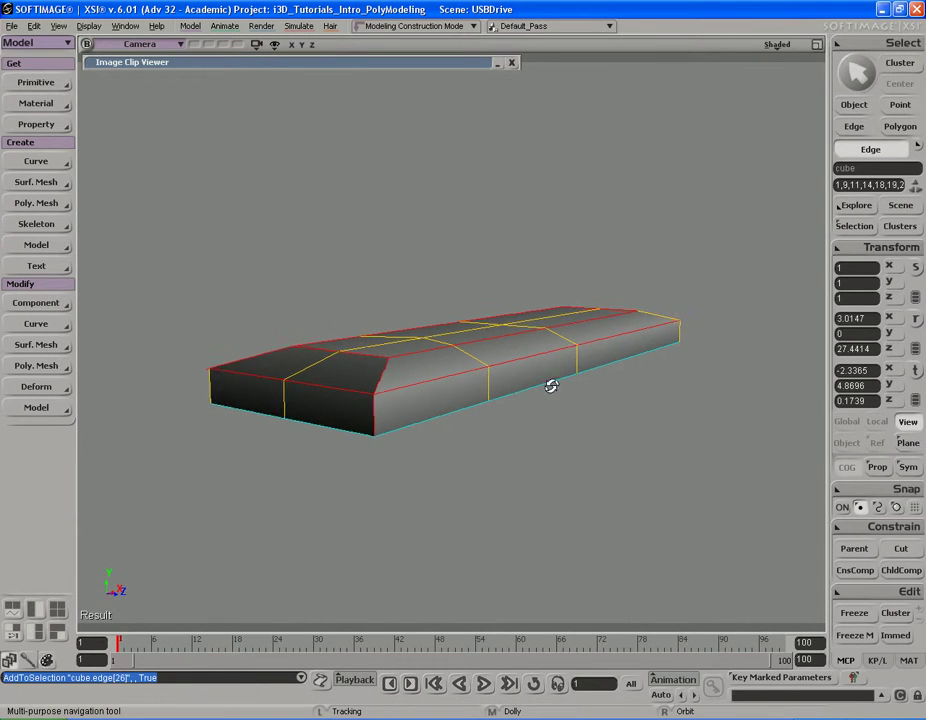
right_click_drag(545, 385, 442, 399)
left_click_drag(442, 399, 320, 352)
left_click(588, 488, "shift")
key("s")
right_click_drag(652, 476, 478, 437)
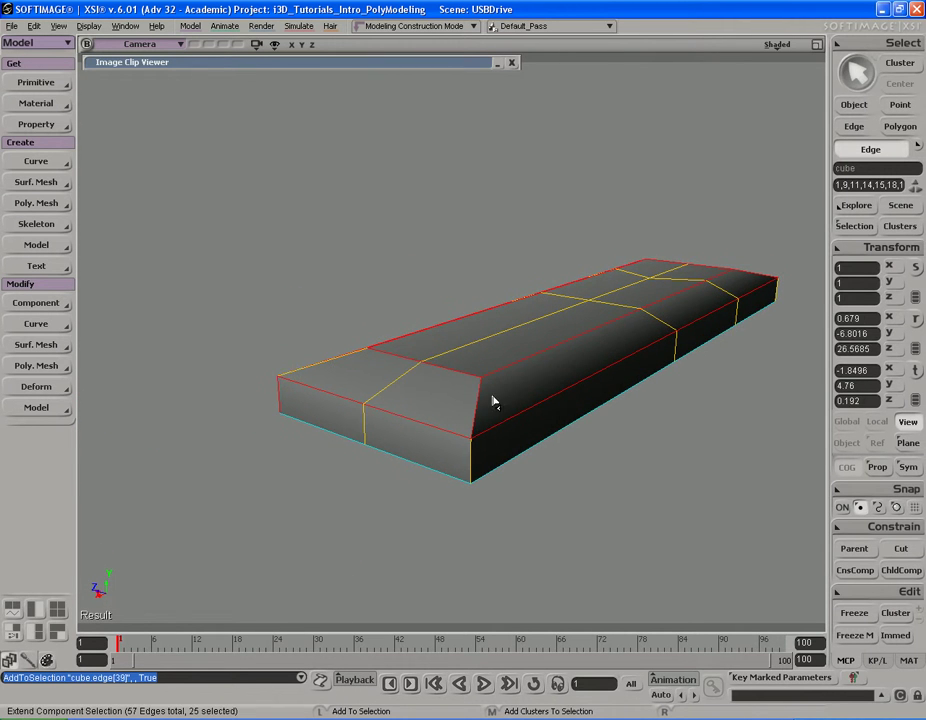
right_click_drag(430, 407, 480, 393)
- Bevel the selected edges and set the bevel's rounding to 2 subdivisions
right_click(480, 393)
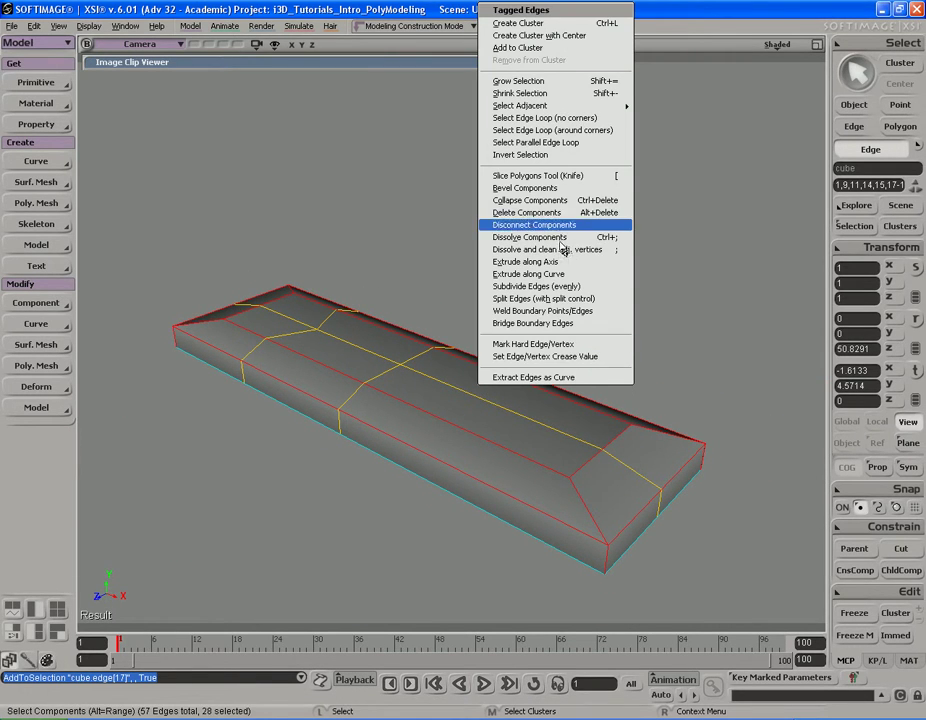
left_click(535, 188)
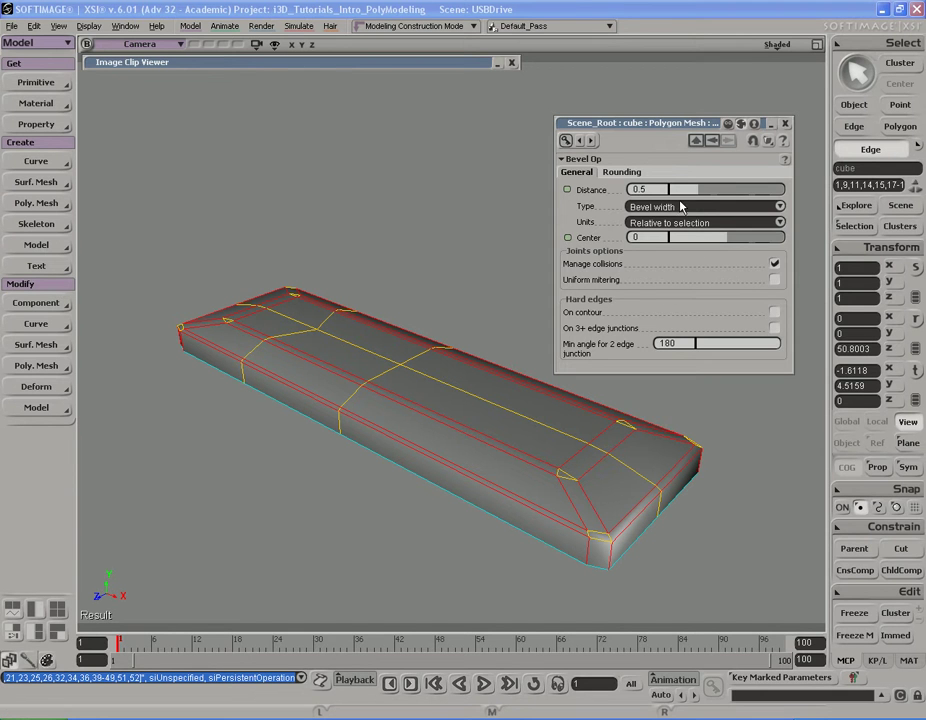
left_click(622, 172)
left_click_drag(699, 188, 698, 192)
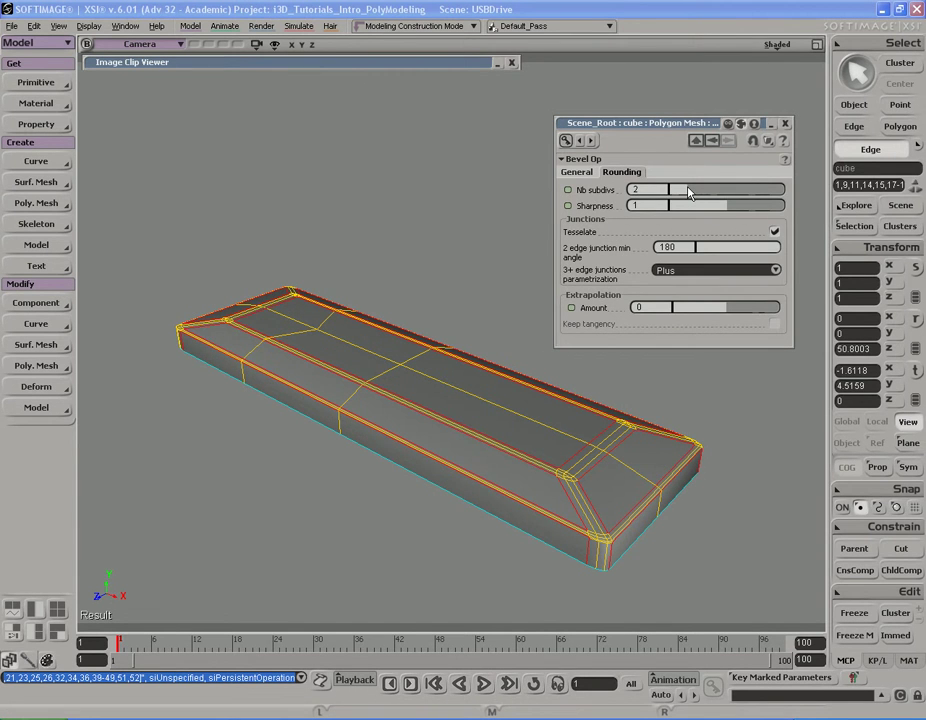
- Try a bevel distance of 0.893 and preview the block's near end in a render region
left_click(582, 172)
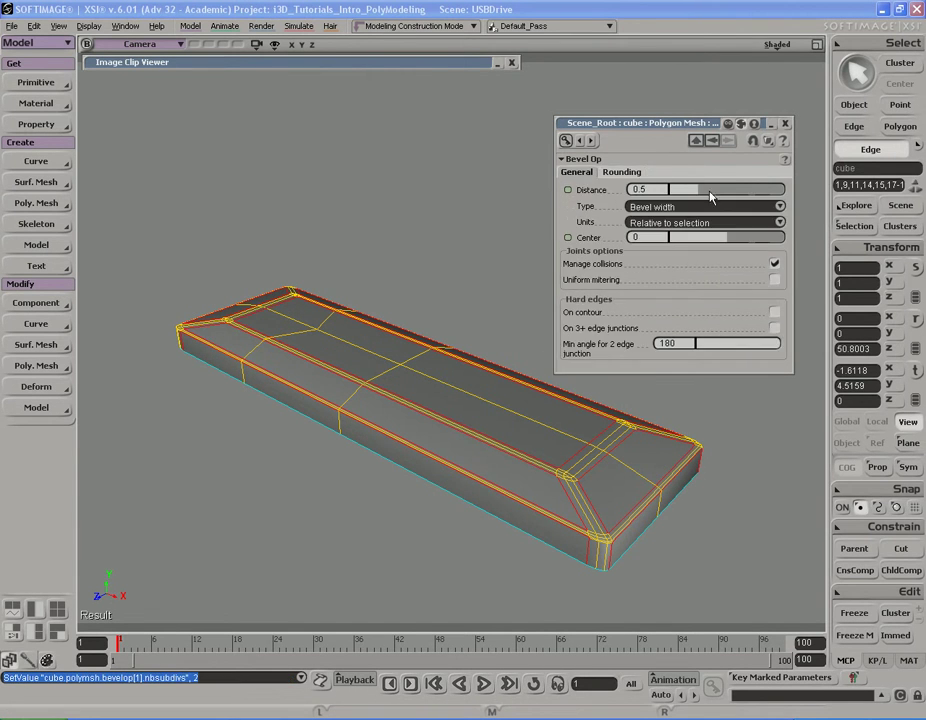
left_click_drag(702, 195, 729, 194)
key("s")
left_click_drag(482, 391, 418, 356)
key("q")
left_click_drag(313, 287, 602, 544)
key("s")
right_click_drag(653, 421, 628, 434)
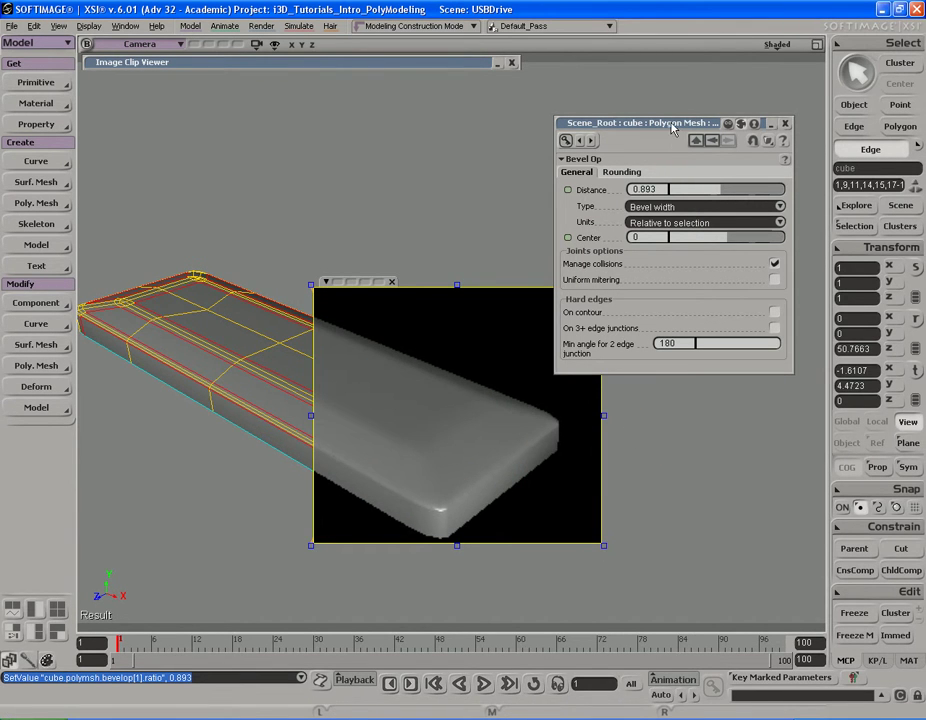
left_click_drag(673, 131, 775, 87)
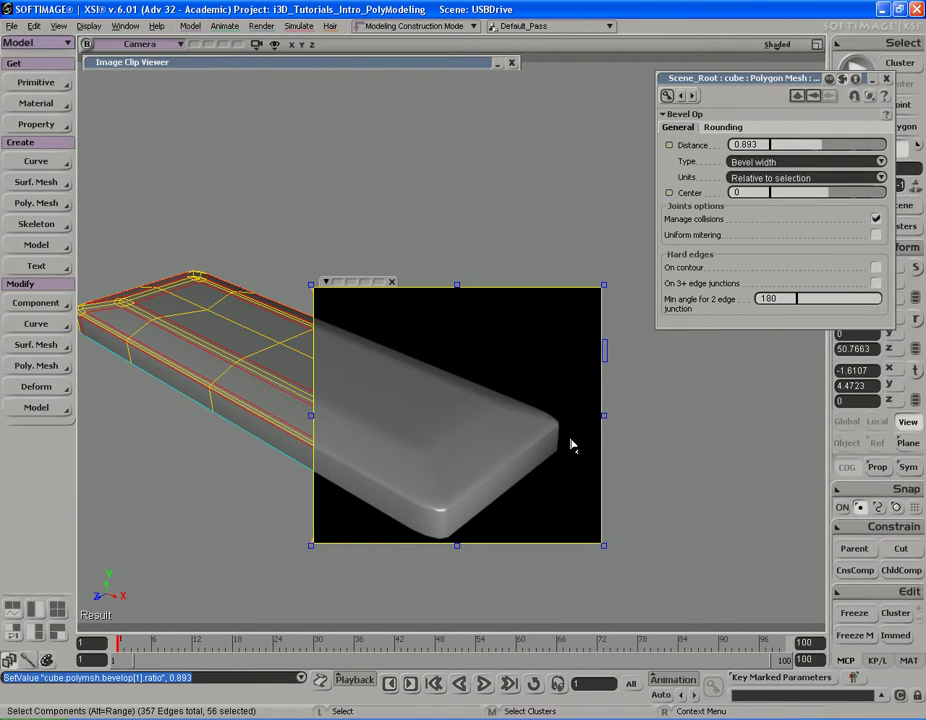
- Clear the render region, set the bevel distance to 0.428 and preview the near end in a new region
key("q")
middle_click(623, 214)
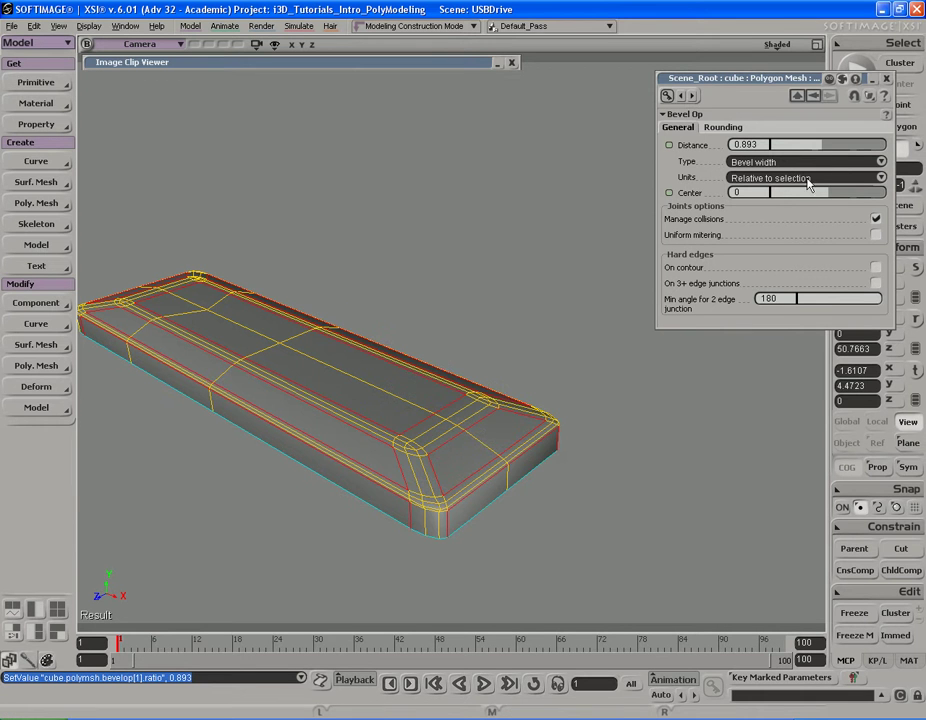
left_click_drag(816, 149, 800, 148)
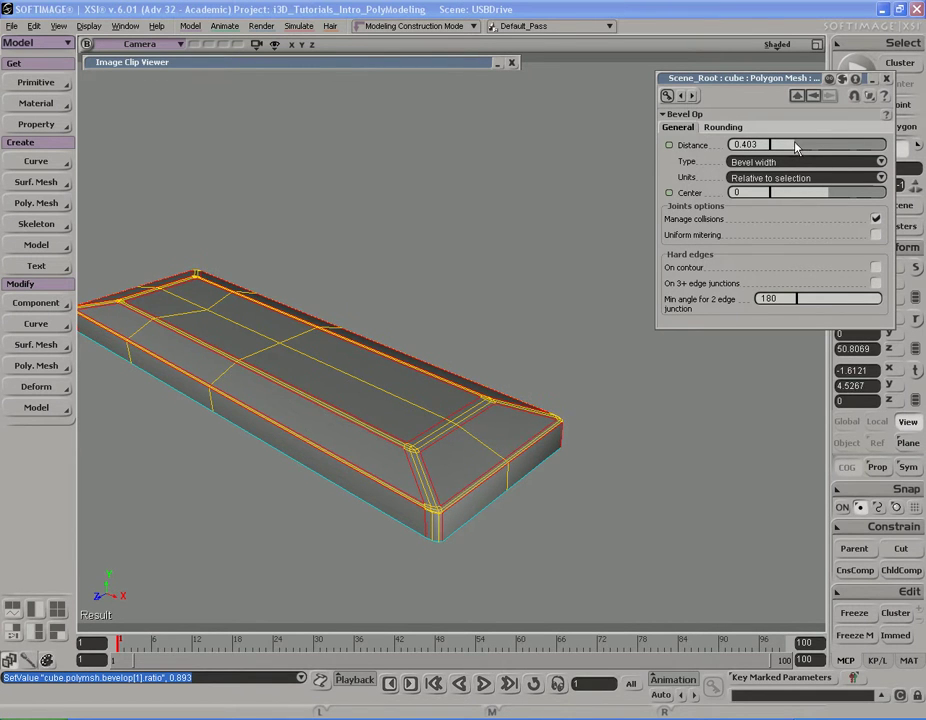
left_click_drag(347, 331, 565, 557)
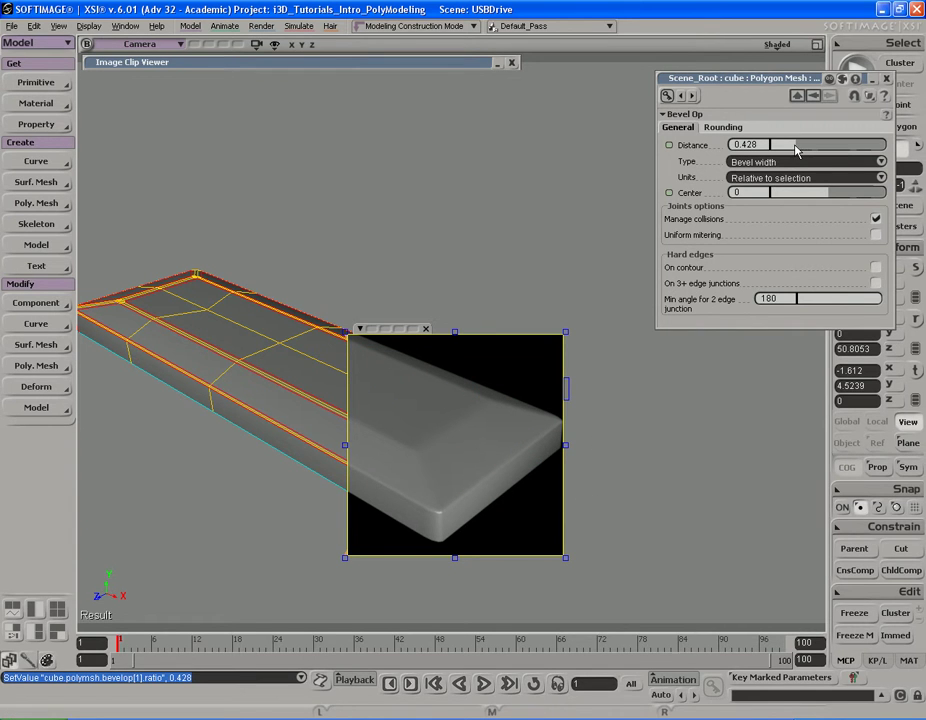
- Set the bevel distance to 0.591, clear the render preview and close the bevel properties
left_click_drag(797, 150, 800, 150)
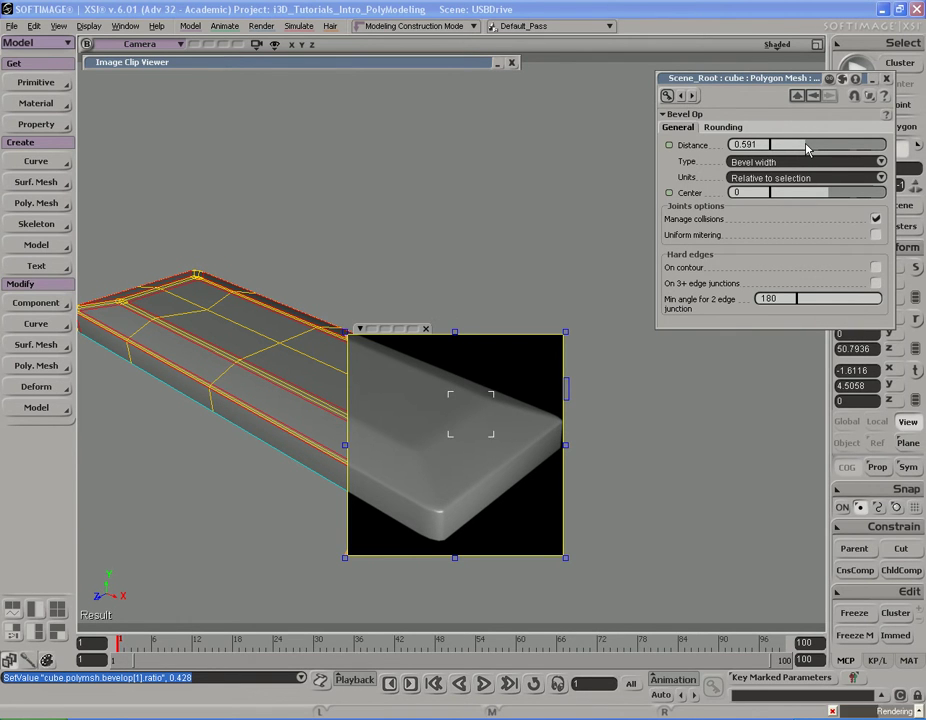
middle_click(632, 404)
left_click(887, 80)
- Select the block as an object and preview its opposite end in a render region, clearing the region when done
key("s")
left_click_drag(494, 405, 543, 409)
right_click_drag(543, 409, 489, 399)
right_click_drag(495, 399, 566, 395)
key("space")
key("s")
left_click_drag(320, 378, 474, 380)
key("q")
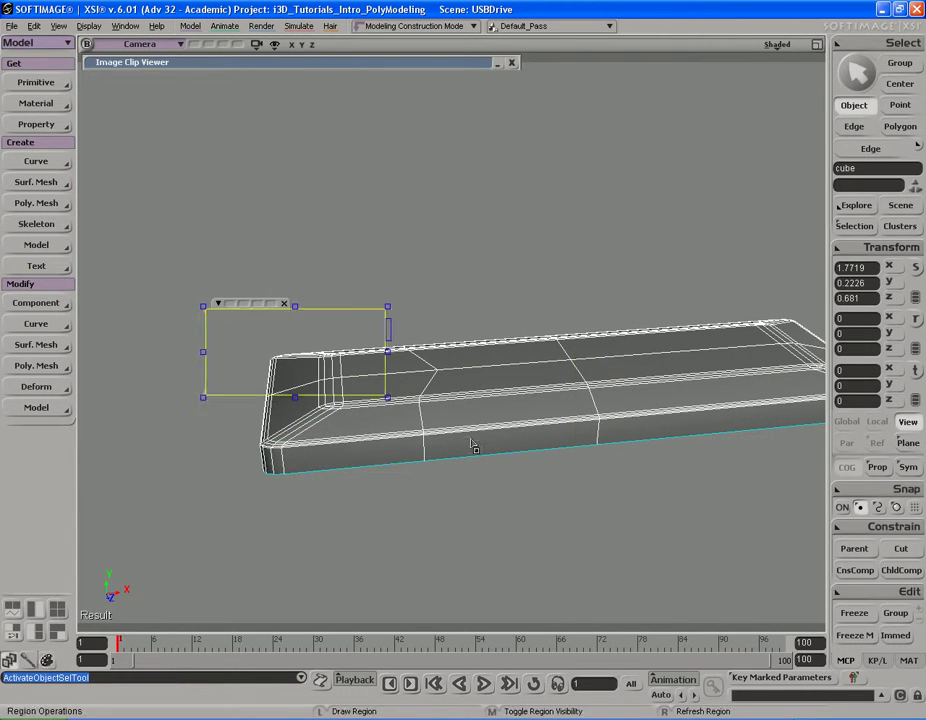
left_click_drag(206, 308, 593, 505)
middle_click(657, 370)
- Restore the reference image viewer, deselect the block and compare a render preview of the whole block with the photo
key("s")
right_click_drag(657, 370, 573, 409)
middle_click_drag(573, 409, 540, 403)
right_click_drag(540, 403, 577, 495)
key("s")
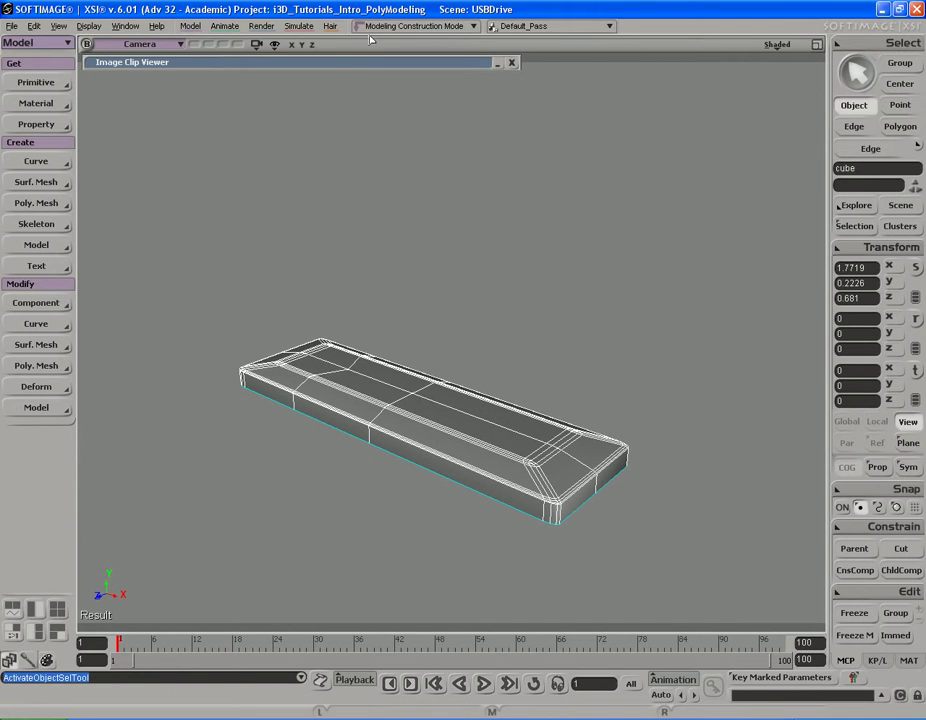
double_click(380, 63)
key("s")
left_click_drag(596, 184, 601, 244)
right_click_drag(601, 244, 619, 248)
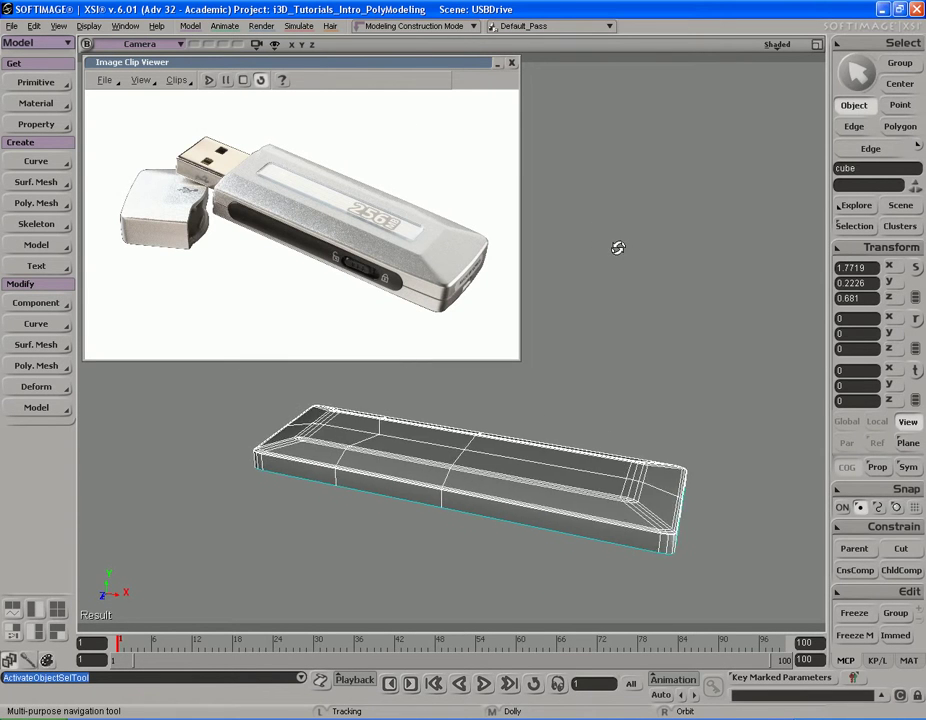
key("space")
left_click(636, 304)
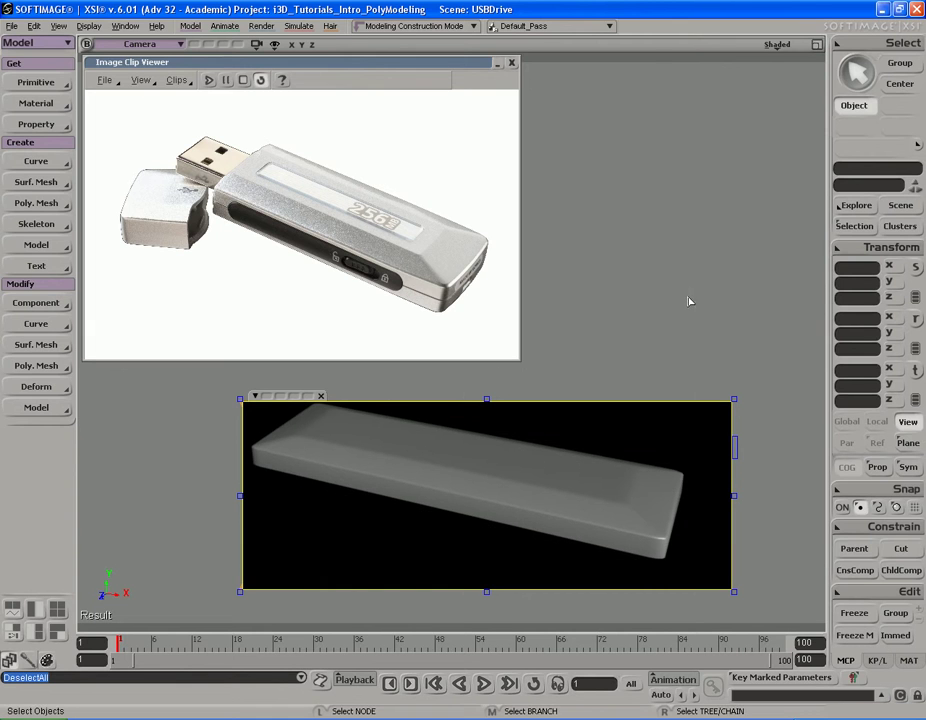
middle_click(683, 252)
- Select the half block and freeze its modeling history
key("s")
right_click_drag(622, 355, 657, 364)
key("s")
left_click_drag(617, 366, 656, 354)
middle_click_drag(717, 340, 661, 337)
right_click_drag(661, 337, 660, 333)
left_click(523, 468)
key("s")
right_click_drag(521, 467, 605, 493)
key("space")
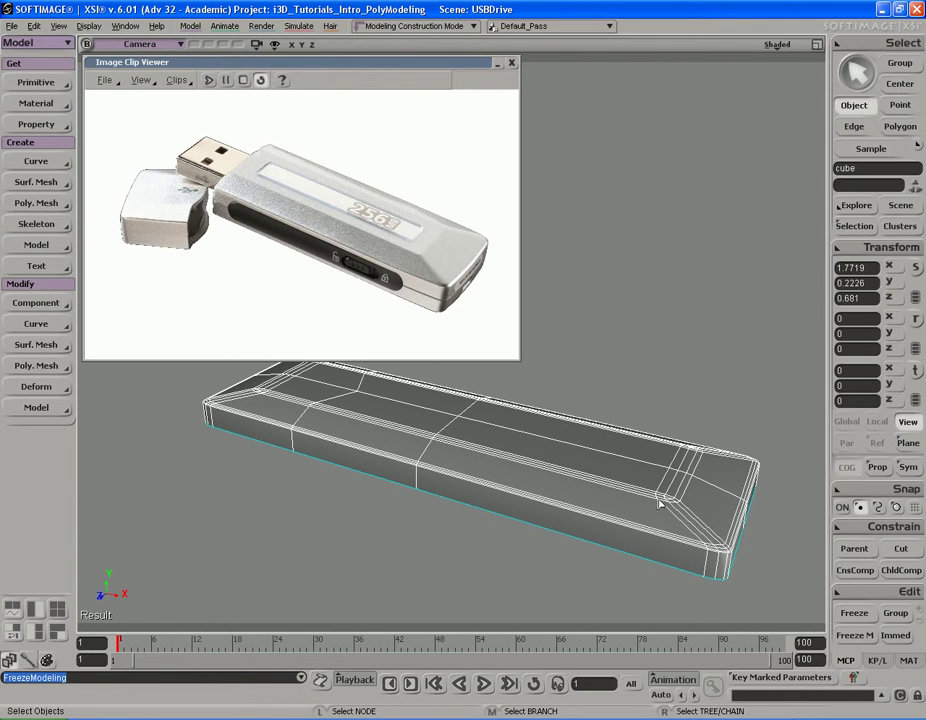
- Symmetrize the half block's polygons with the plane normal set to the Y axis
right_click(563, 459)
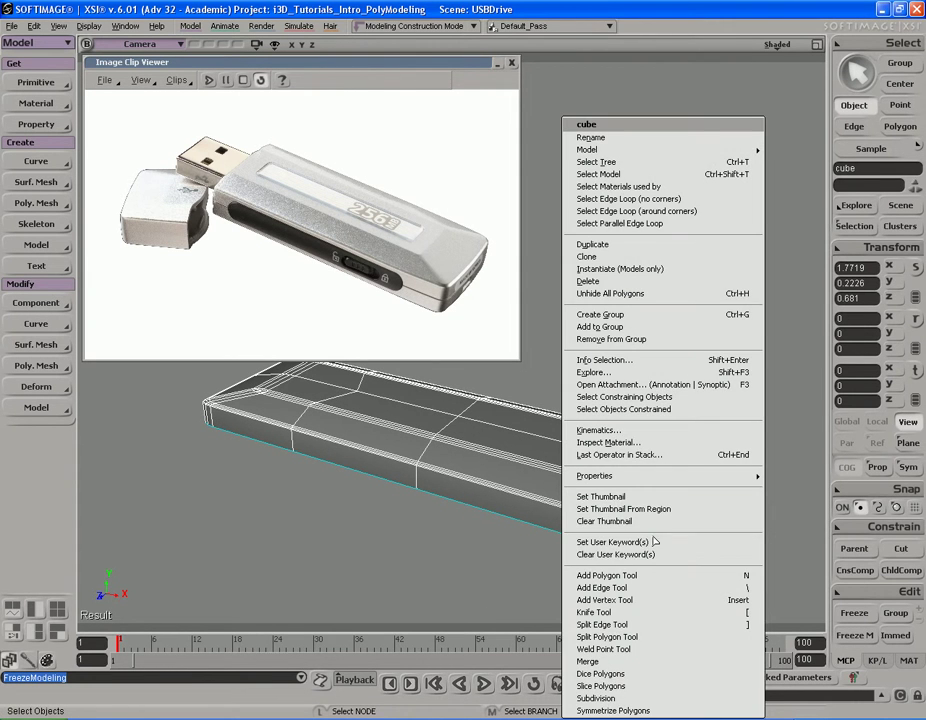
left_click(666, 712)
key("s")
right_click_drag(531, 471, 592, 410)
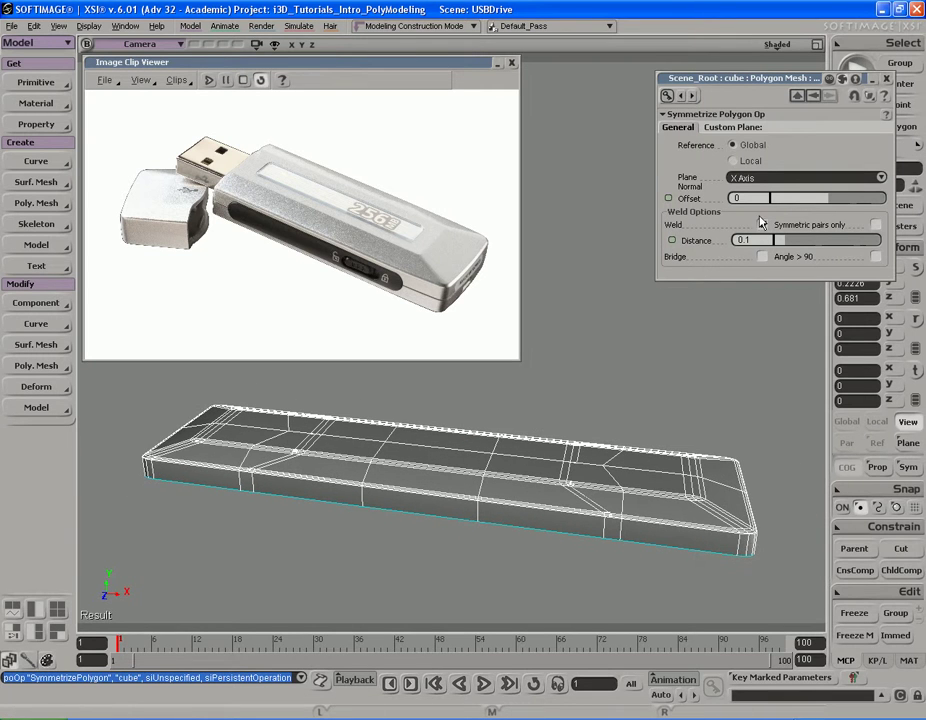
left_click(765, 178)
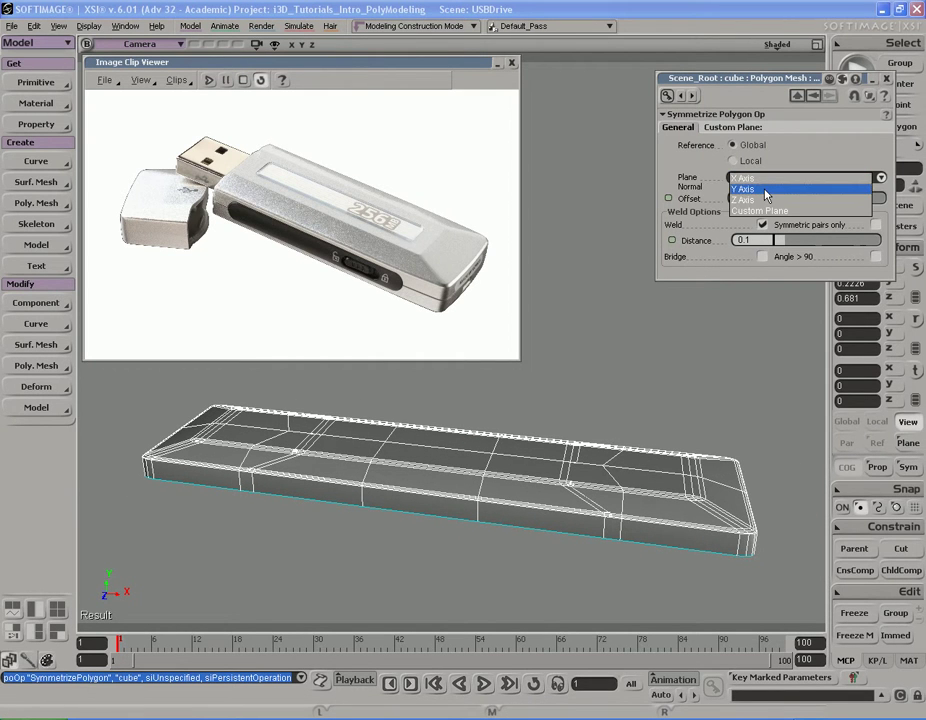
left_click(765, 190)
- Inspect the mirrored body in render previews and from several angles, and close the symmetrize properties
right_click_drag(537, 459, 412, 472)
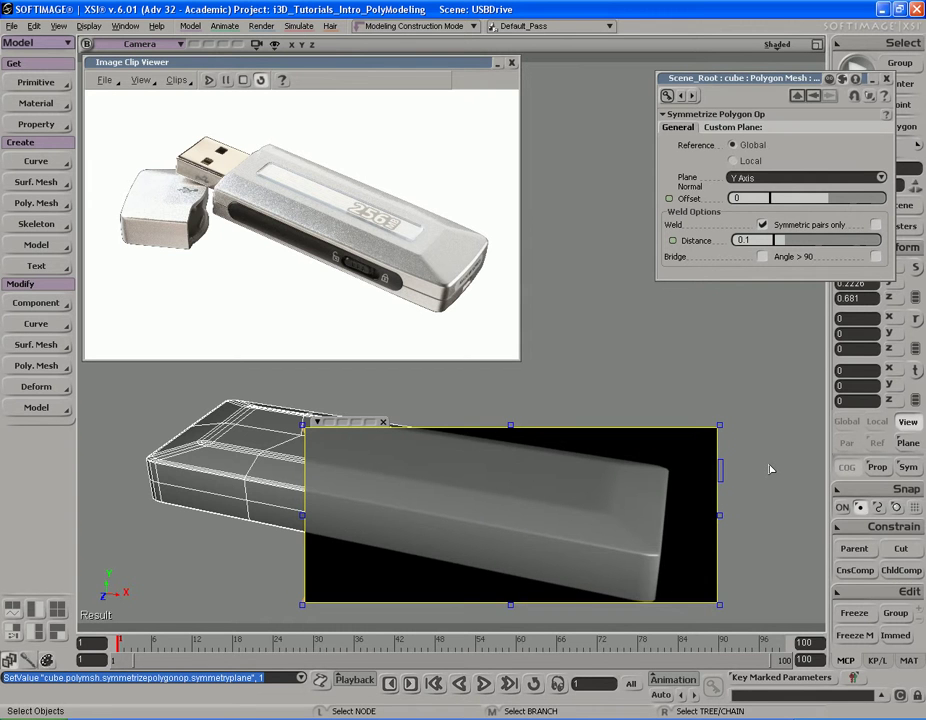
key("q")
key("s")
right_click_drag(700, 478, 613, 469)
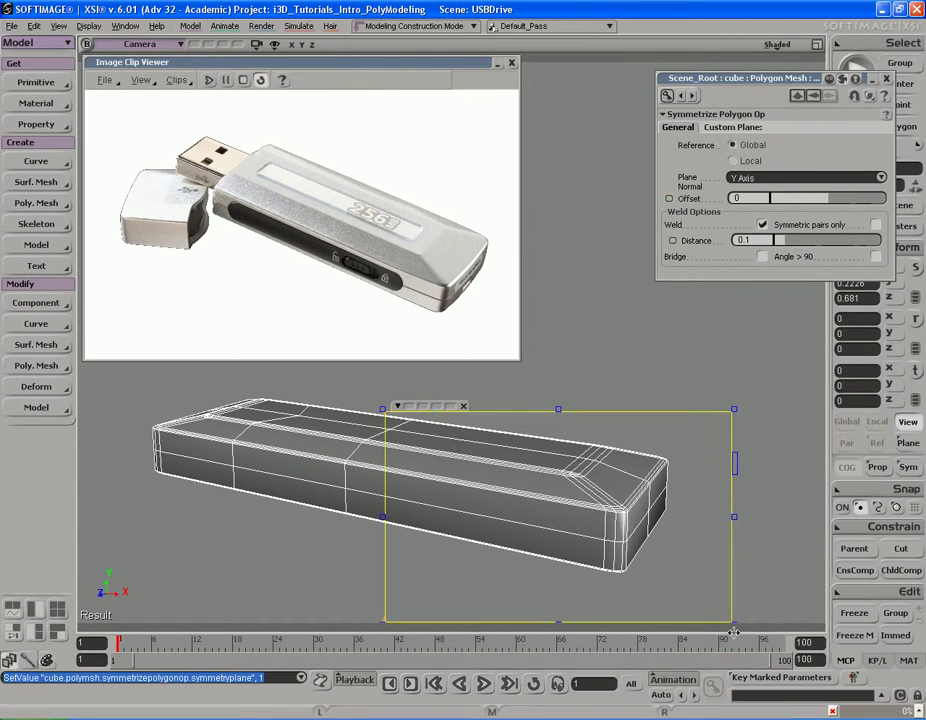
right_click_drag(647, 523, 692, 489)
left_click_drag(692, 489, 625, 492)
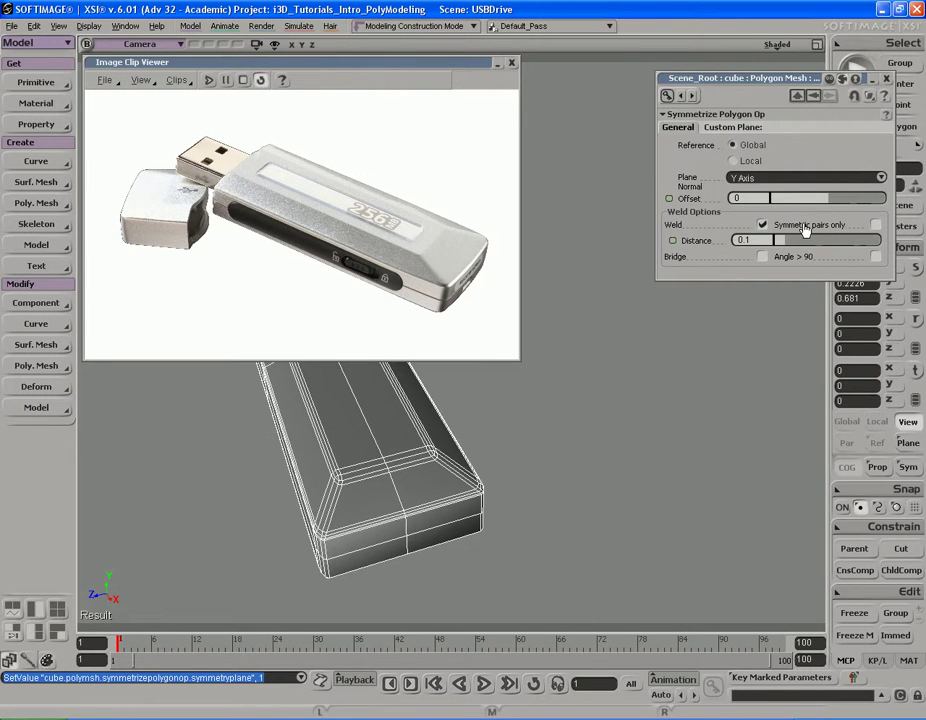
left_click(877, 80)
- Flatten the whole body by scaling it in Y to 0.1735
right_click_drag(710, 360, 668, 405)
key("c")
key("x")
key("s")
right_click_drag(639, 452, 641, 405)
key("s")
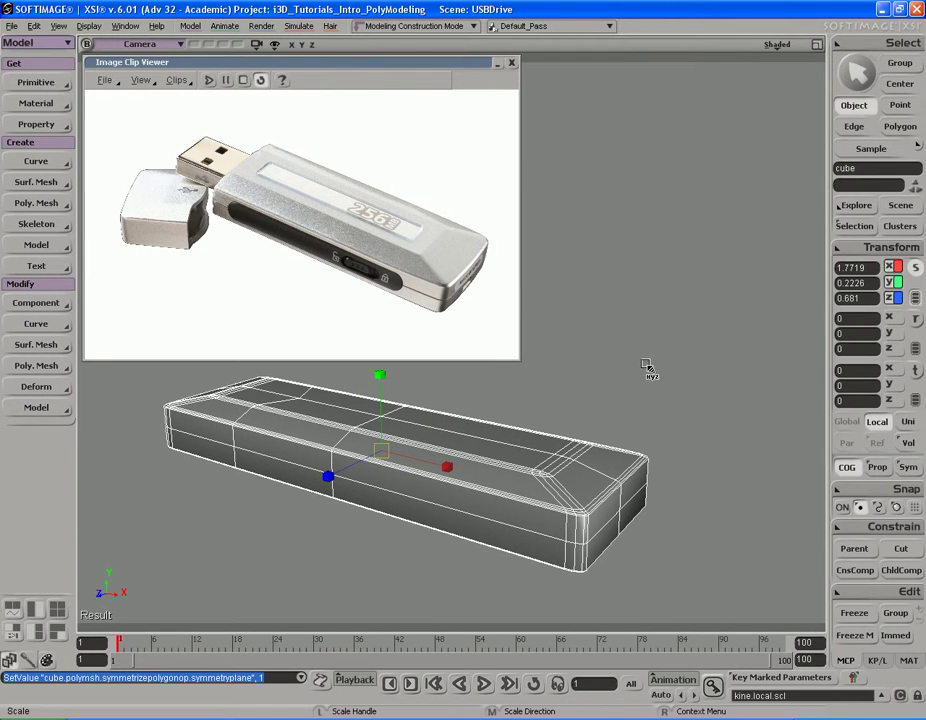
middle_click_drag(641, 357, 641, 386)
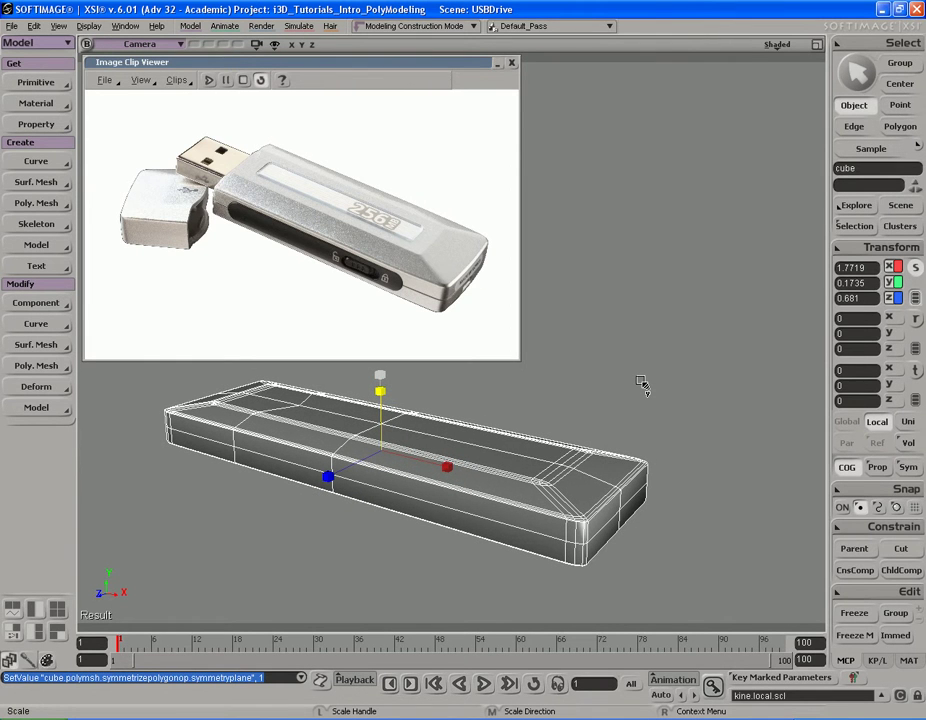
- Preview the near end of the flattened body in a render region to judge its thickness
left_click_drag(389, 413, 667, 604)
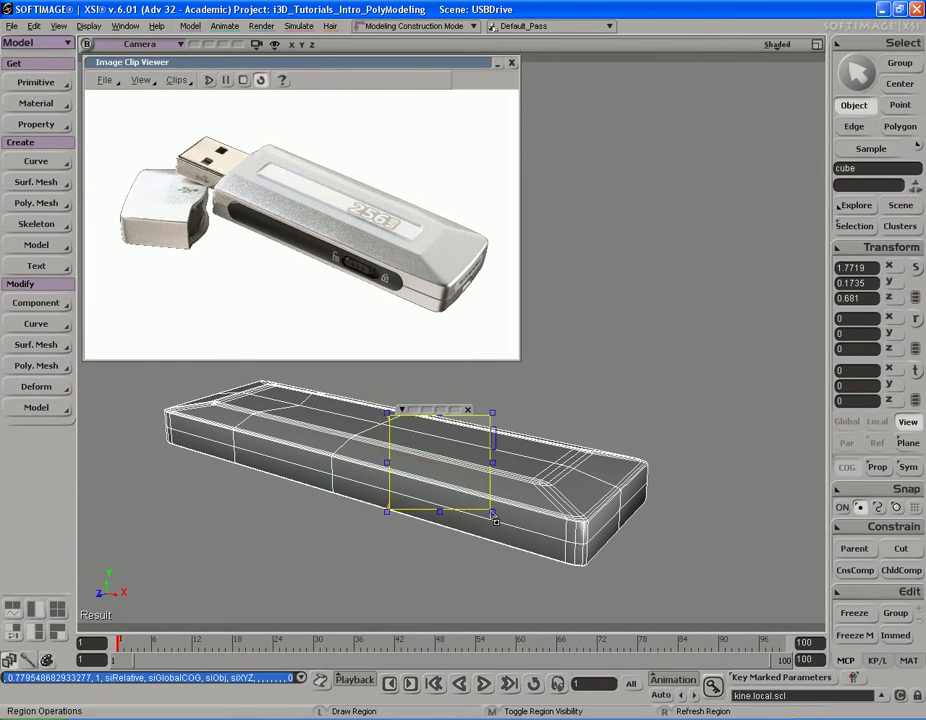
key("q")
middle_click(721, 456)
key("space")
key("s")
left_click_drag(682, 486, 662, 496)
key("q")
mouse_move(650, 446)
left_mouse_down()
mouse_move(571, 527)
mouse_move(473, 595)
left_mouse_up()
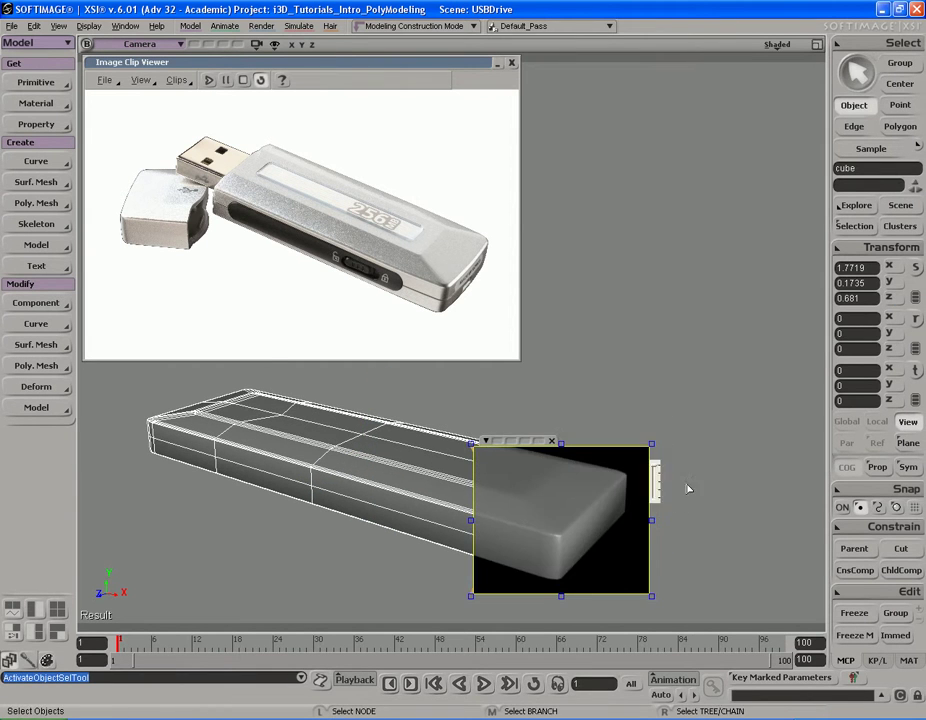
key("q")
- Fine-tune the body's Y scale to 0.1715 and clear the render preview
key("c")
key("x")
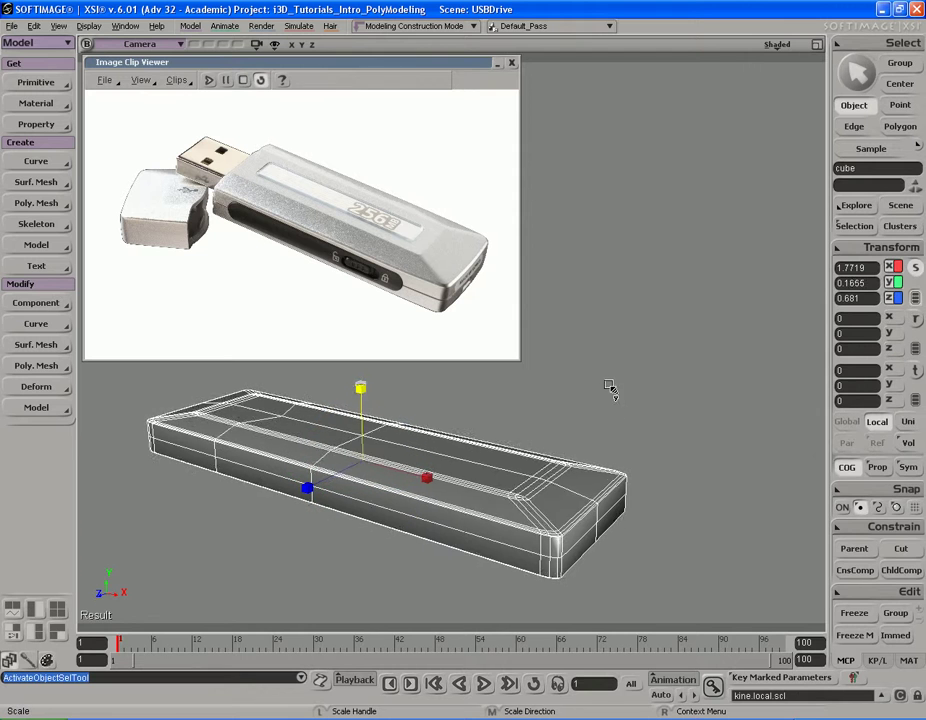
middle_click(660, 470)
key("q")
middle_click(682, 424)
- Select the vertical center edges across the thickness of the body's near end face
key("s")
left_click_drag(586, 548, 620, 443)
right_click_drag(620, 443, 572, 430)
key("x")
key("e")
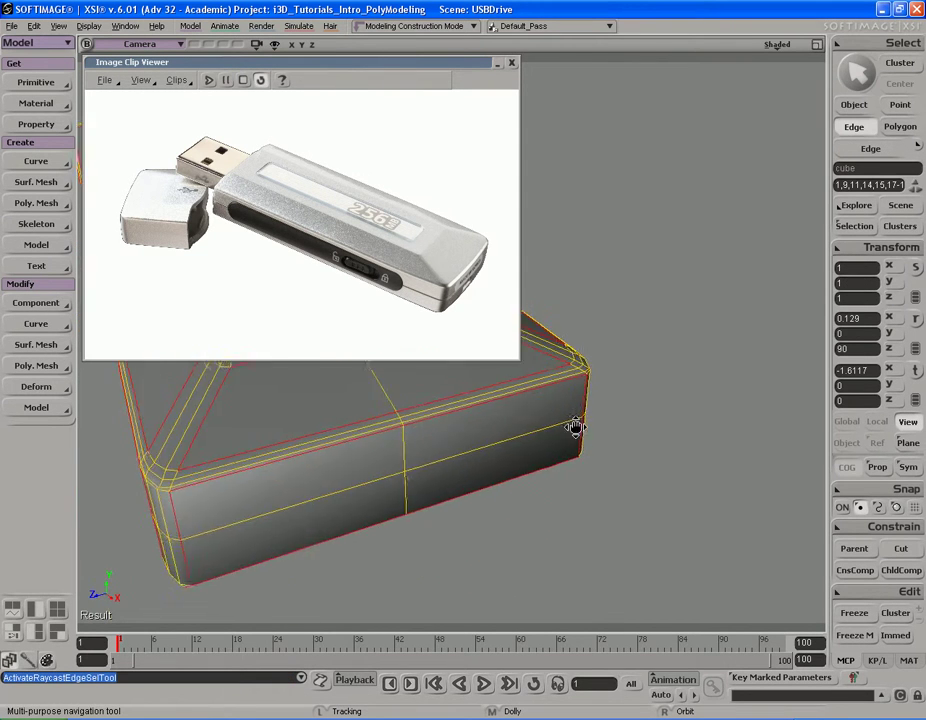
middle_click_drag(572, 430, 550, 449)
right_click_drag(550, 449, 628, 403)
left_click(421, 452)
- Move the selected center edges outward along global X to 7.2749 so the end face bulges
key("v")
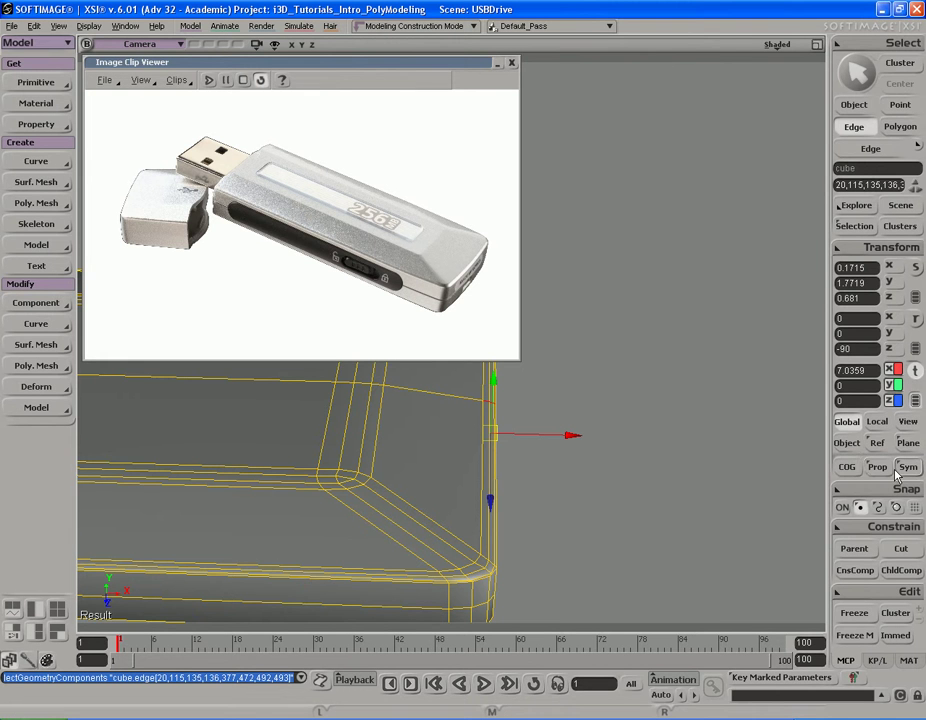
key("s")
right_click_drag(663, 412, 620, 460)
key("v")
key("s")
key("v")
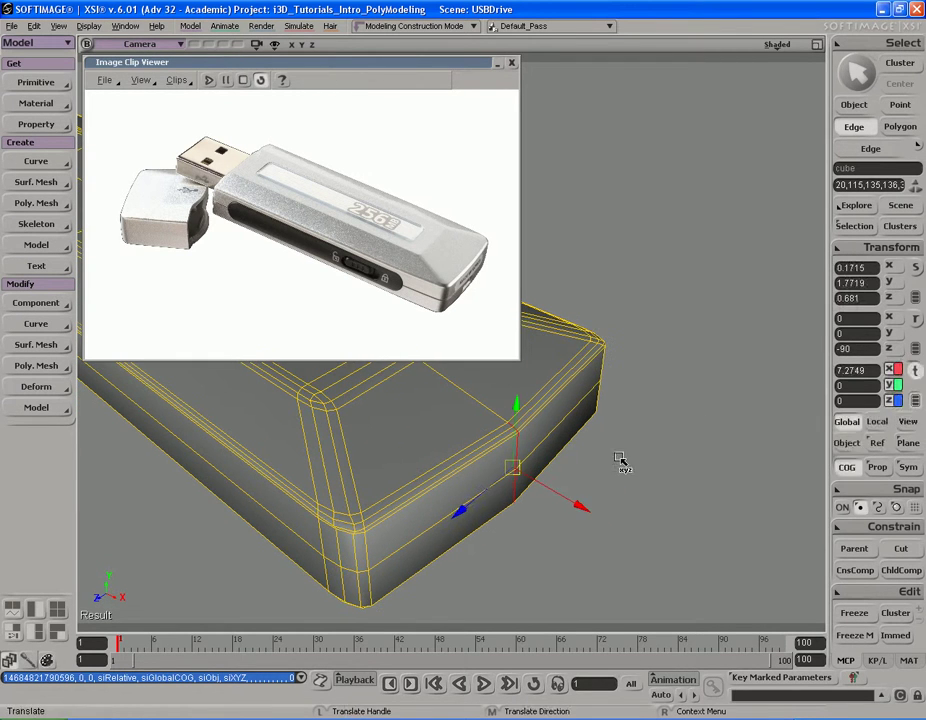
- Bevel the moved center edges with a distance of 6 and a rounding of 4 subdivisions
key("space")
right_click(562, 413)
left_click(652, 207)
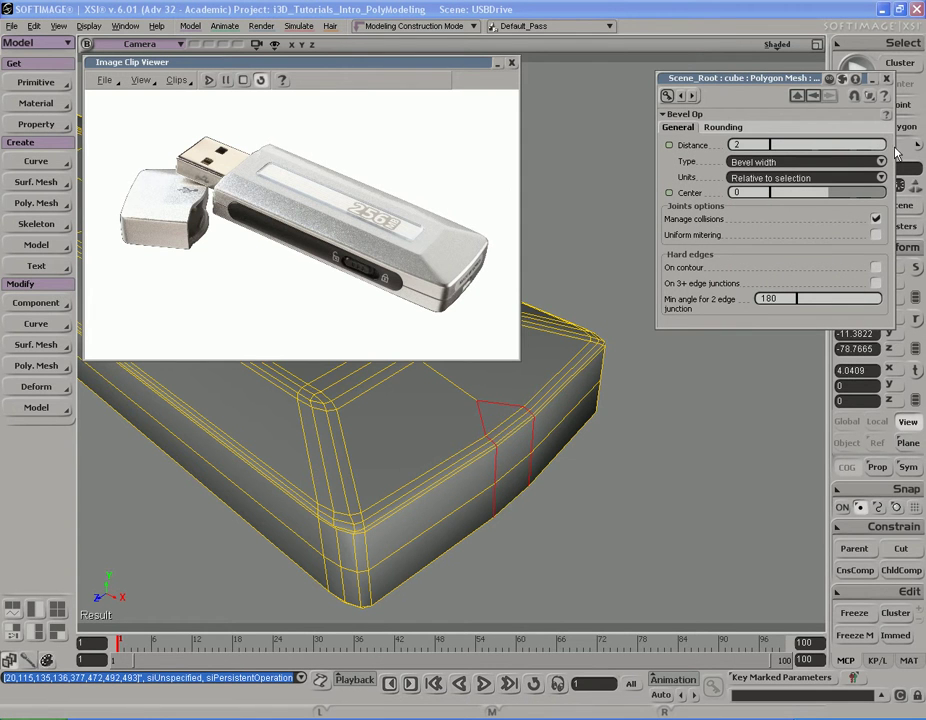
key("Return")
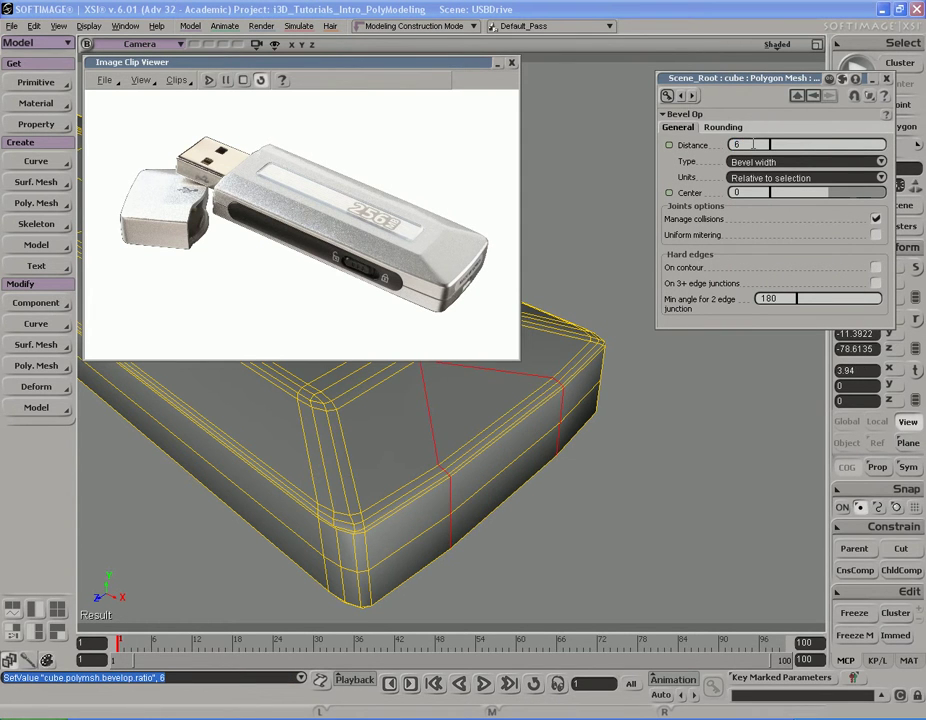
left_click(722, 127)
left_click(783, 149)
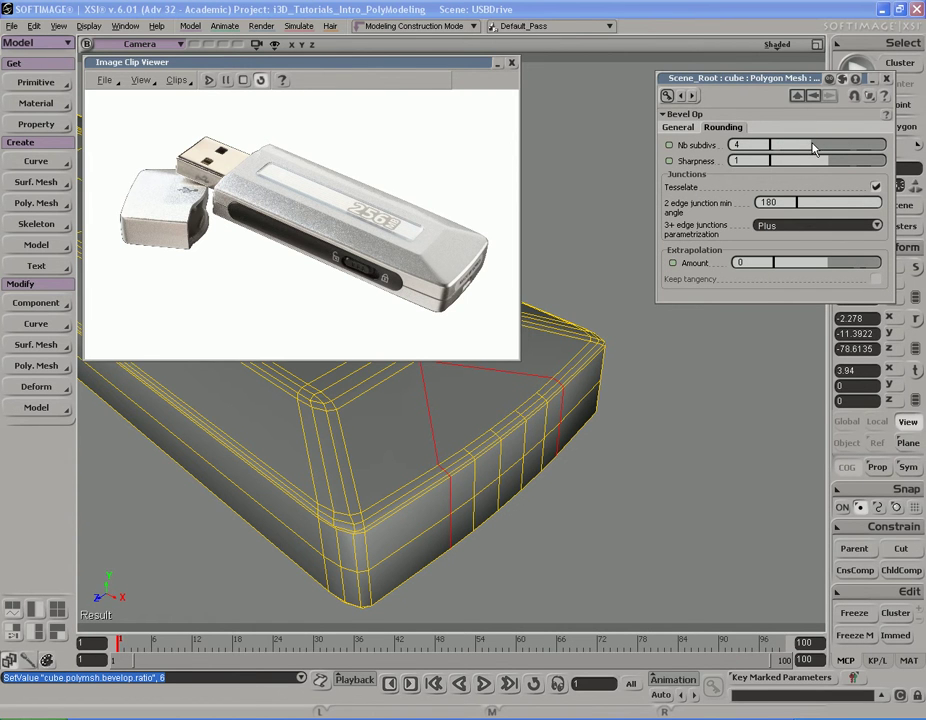
- Close the bevel properties and preview the curved end in a render region, clearing the region when done
left_click(888, 80)
key("s")
mouse_move(722, 378)
middle_mouse_down()
mouse_move(700, 378)
mouse_move(657, 331)
middle_mouse_up()
mouse_move(657, 331)
left_mouse_down()
mouse_move(692, 351)
mouse_move(435, 537)
left_mouse_up()
key("q")
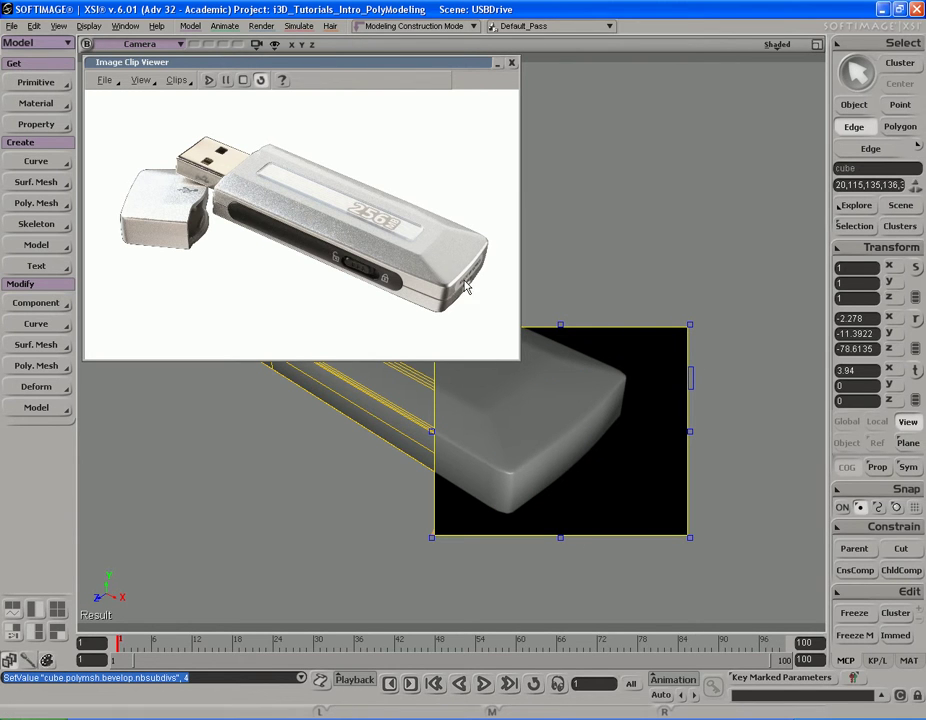
middle_click(628, 254)
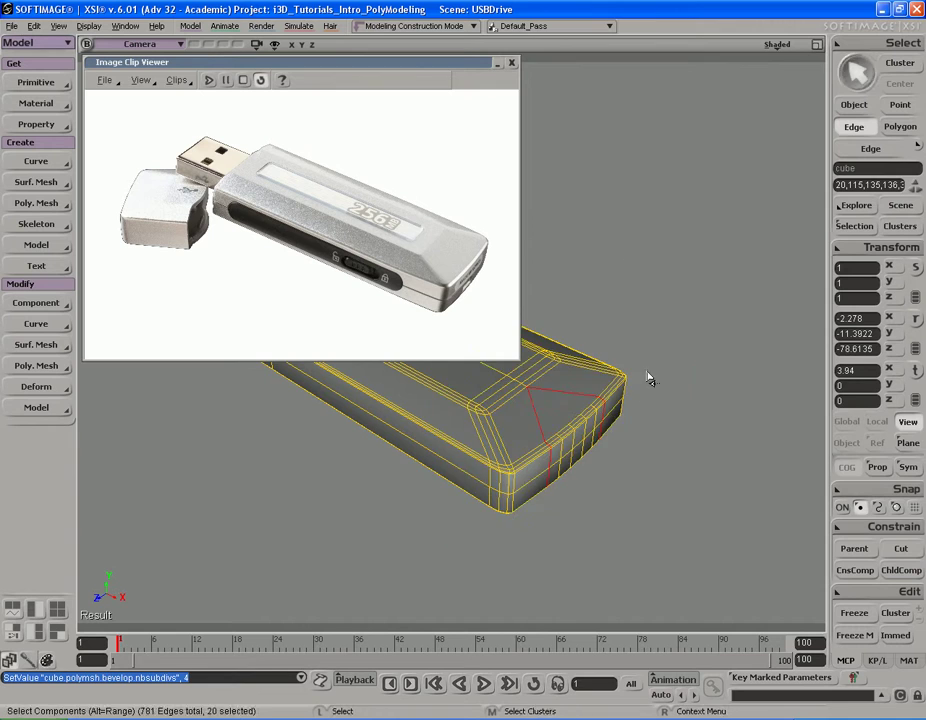
- Select the body as an object and examine its overall shape beside the reference image
key("s")
left_click_drag(614, 348, 647, 395)
mouse_move(647, 395)
right_mouse_down()
mouse_move(595, 279)
mouse_move(645, 378)
right_mouse_up()
key("space")
right_click_drag(633, 325, 700, 412)
right_click_drag(337, 544, 350, 532)
left_click_drag(350, 532, 376, 518)
key("s")
right_click_drag(466, 456, 440, 468)
middle_click_drag(402, 475, 386, 475)
right_click_drag(386, 475, 378, 459)
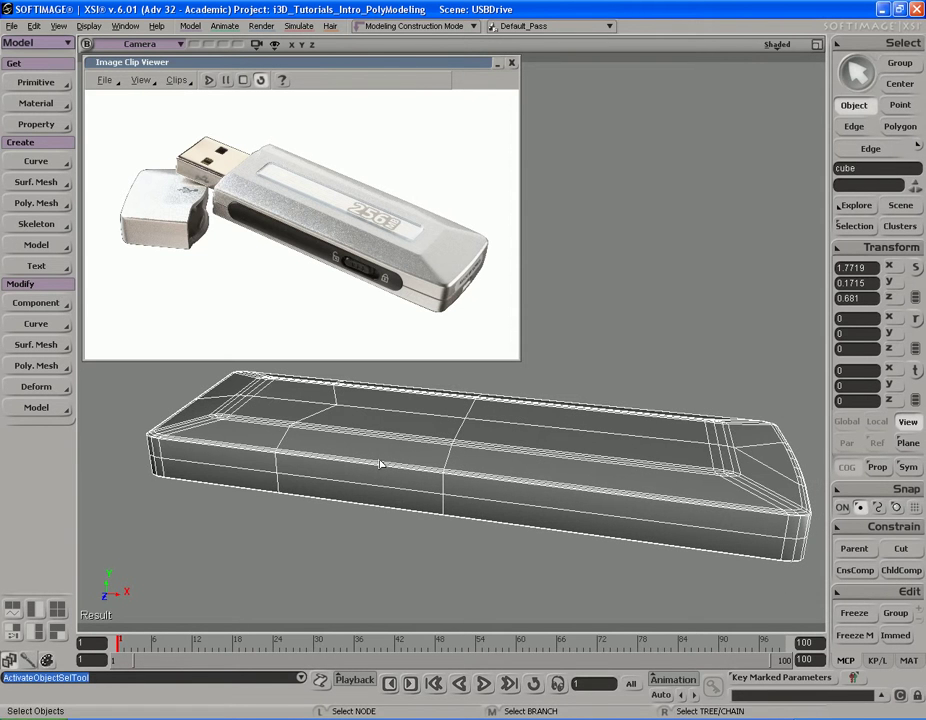
- Select the polygons on the flat cap-side end face and grow the selection twice
right_click_drag(624, 483, 503, 443)
key("s")
key("u")
key("s")
left_click_drag(486, 492, 482, 504)
key("s")
right_click_drag(630, 464, 575, 487)
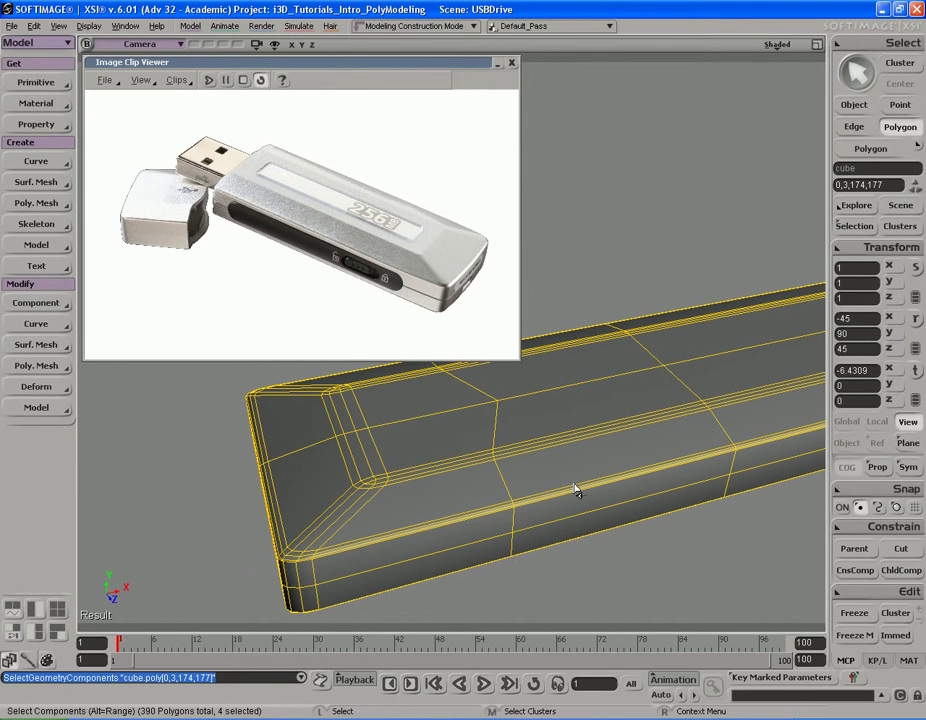
key("shift+plus")
key("shift+plus")
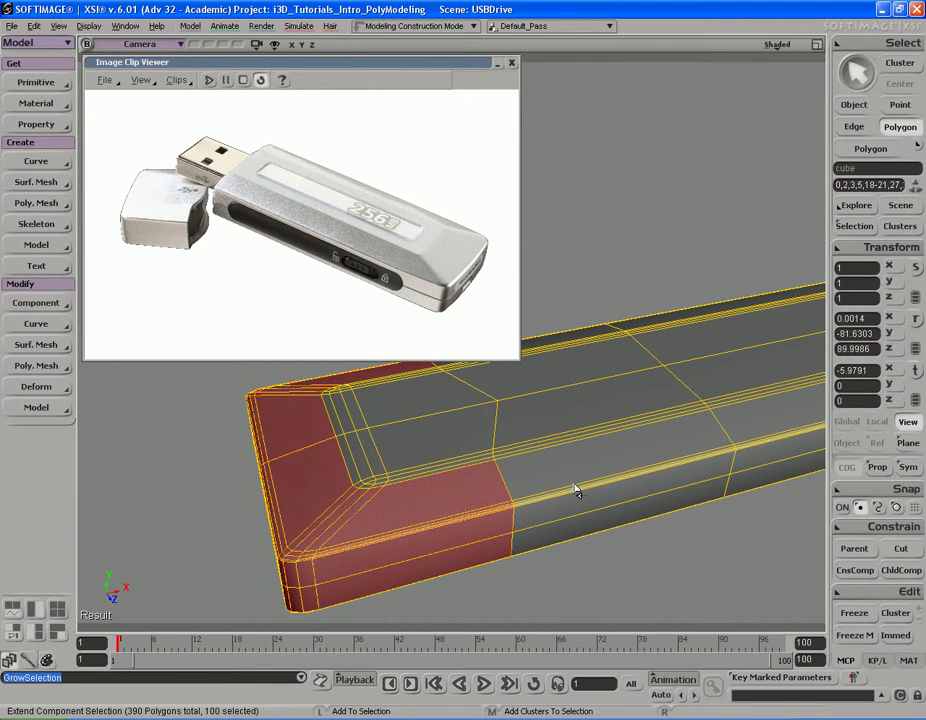
- Compare the selected cap section with the reference from the side and collapse the reference image viewer
right_click_drag(605, 470, 587, 485)
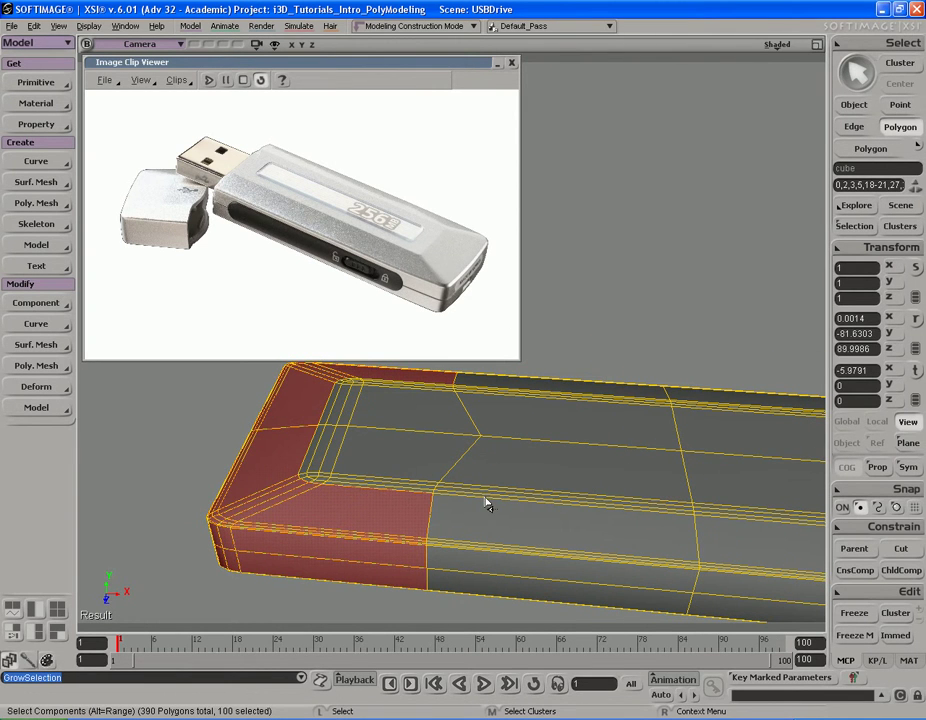
right_click_drag(563, 545, 566, 476)
left_click_drag(566, 476, 565, 513)
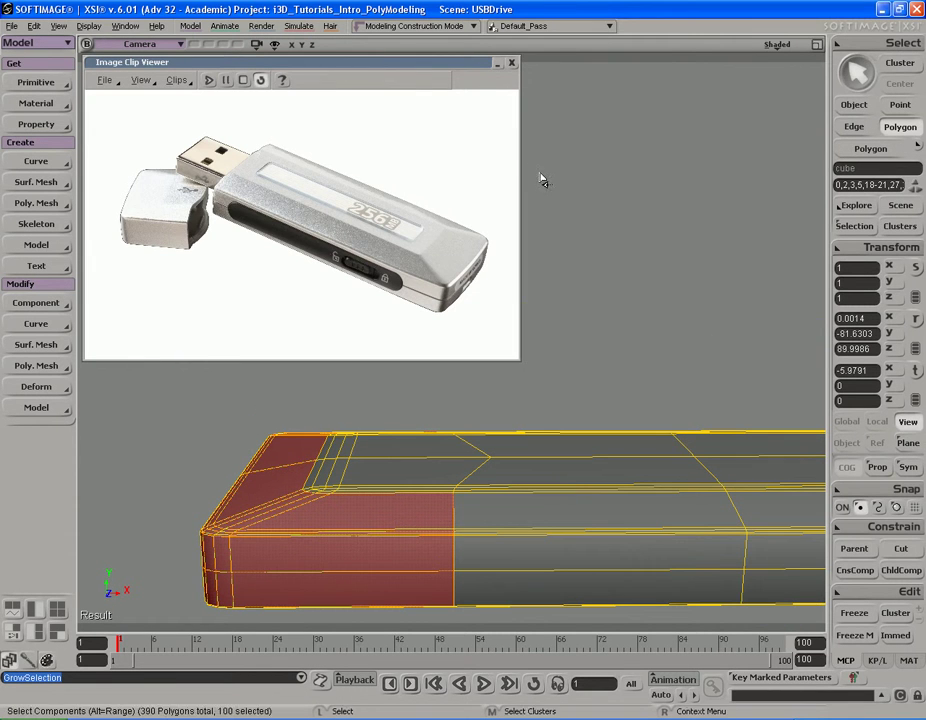
double_click(469, 63)
middle_click_drag(519, 411, 471, 428)
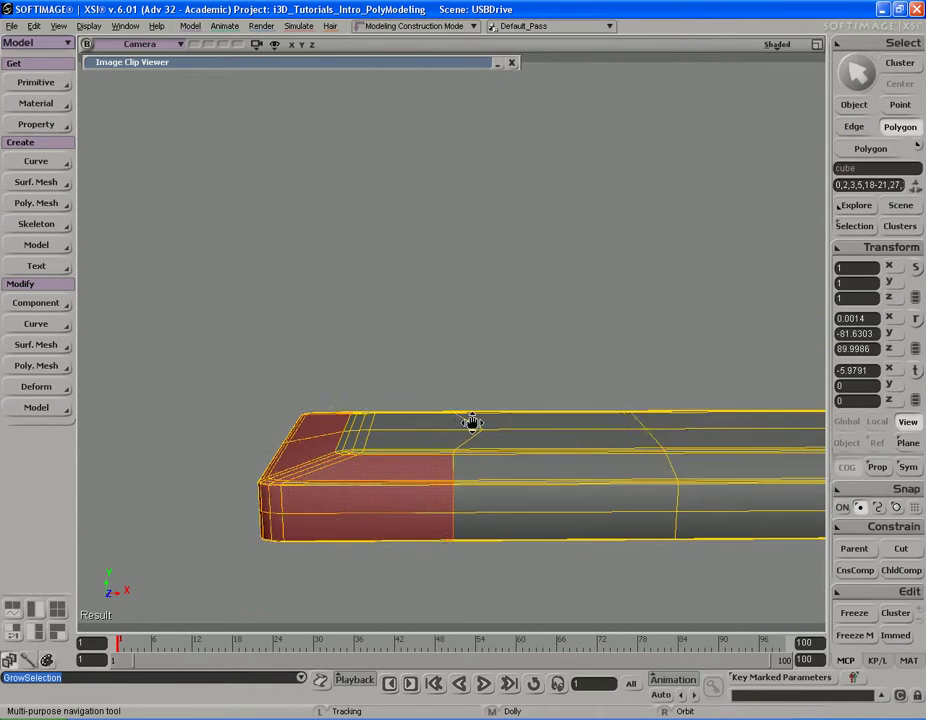
- In the Front view, box-select all polygons of the cap section and return to the Camera view
key("F12")
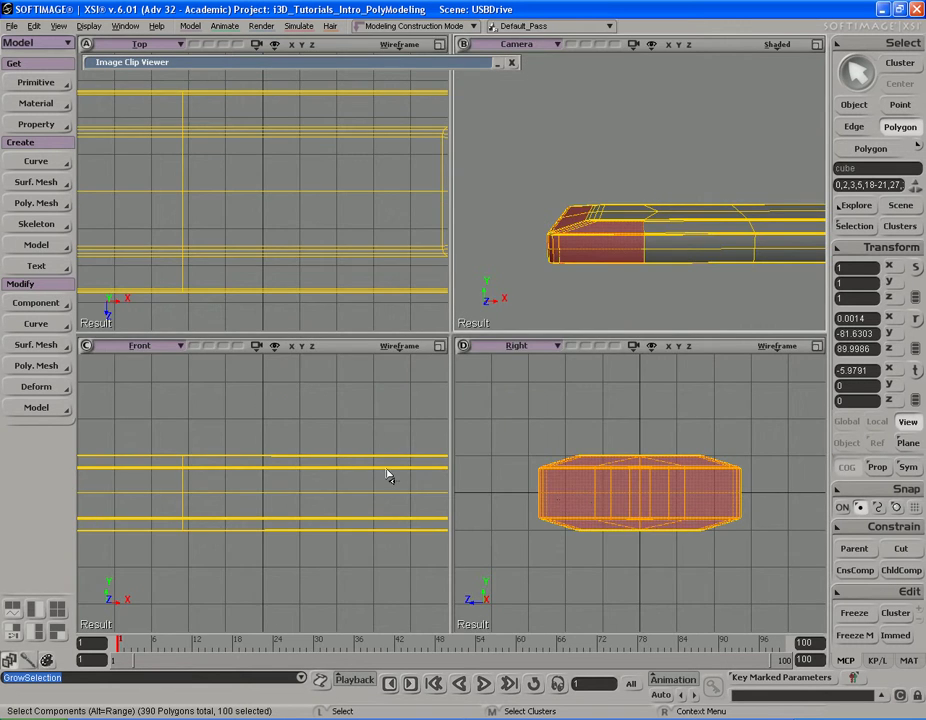
key("F12")
key("a")
left_click_drag(222, 407, 452, 442)
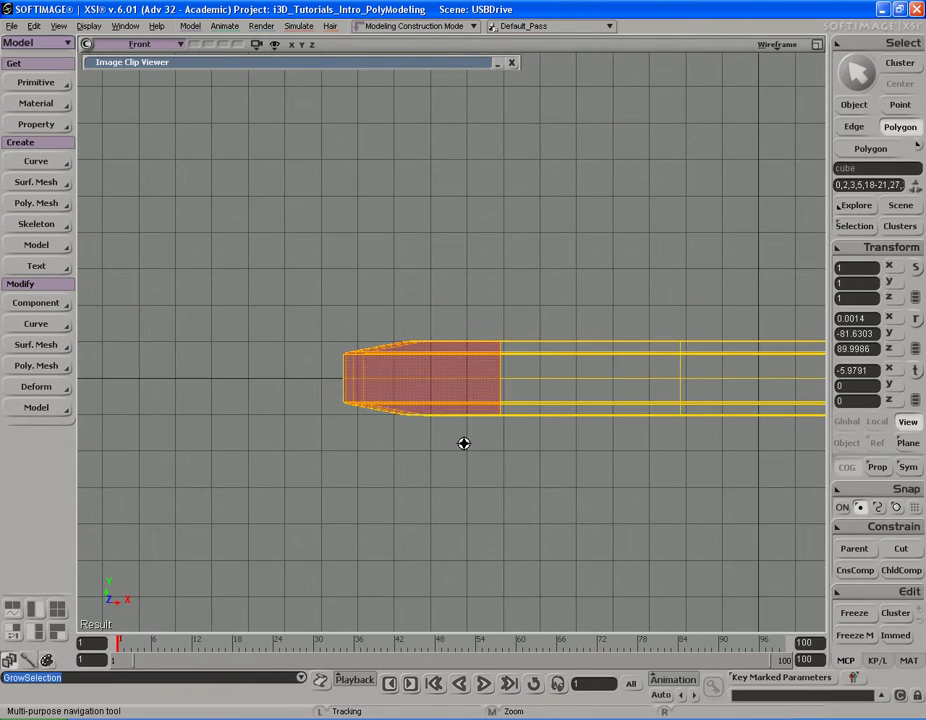
middle_click_drag(452, 442, 438, 448)
left_click_drag(438, 448, 384, 446)
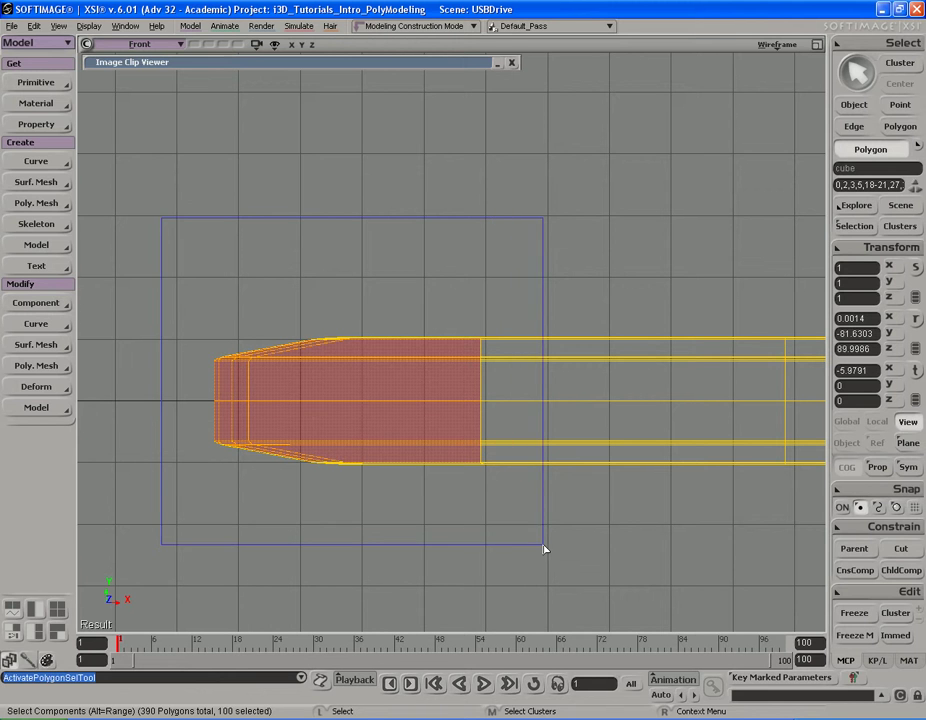
left_click_drag(544, 548, 544, 547)
key("F12")
key("F12")
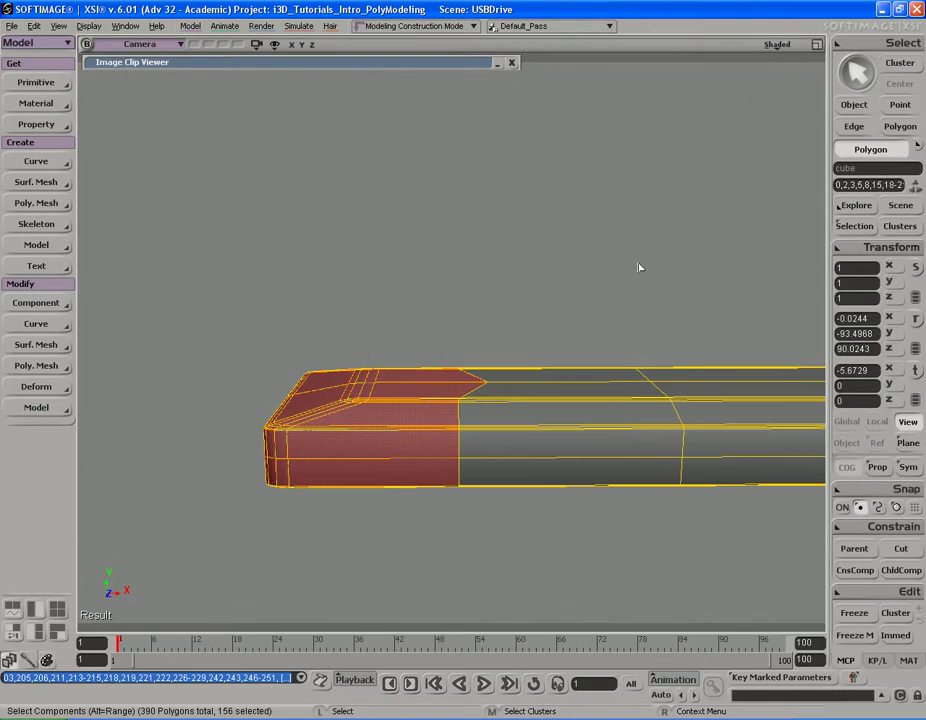
- Extract the selected cap polygons from the body into a separate mesh, deleting the originals
key("s")
right_click_drag(600, 408, 502, 374)
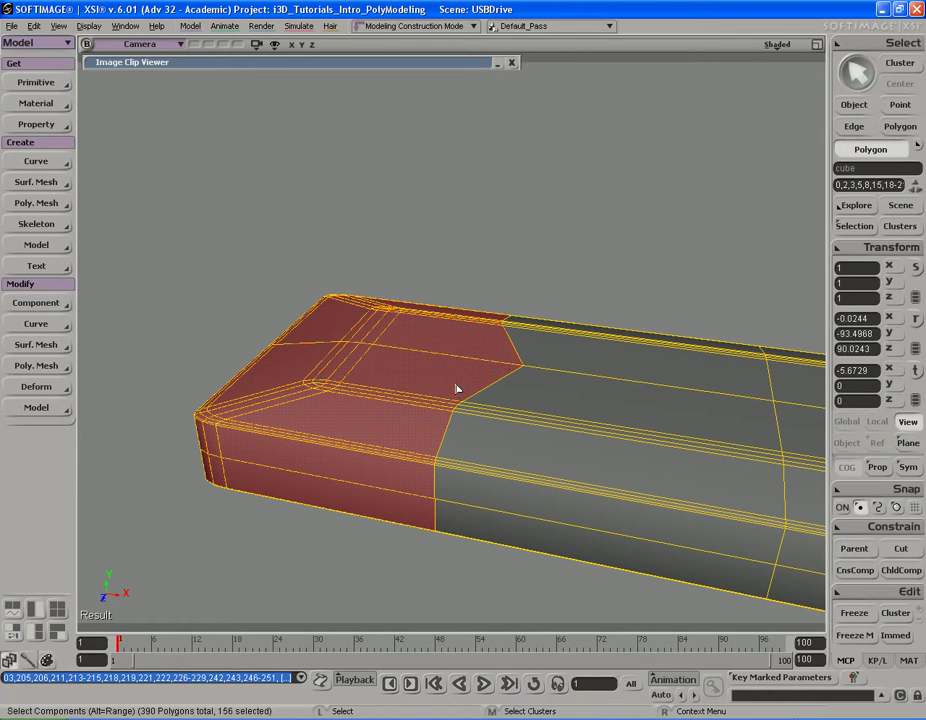
right_click(431, 350)
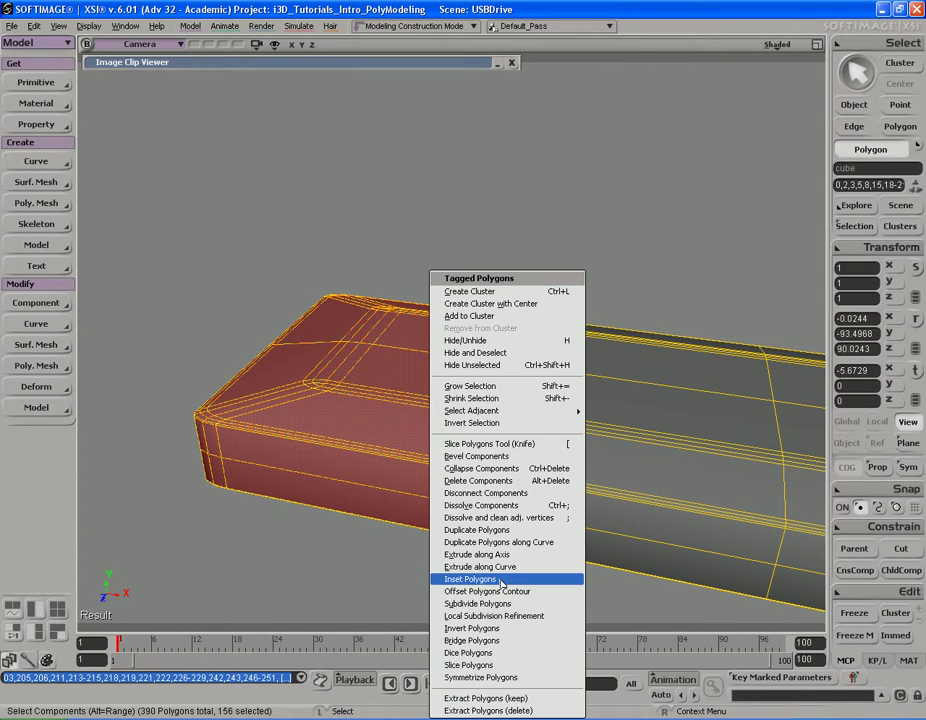
left_click(516, 711)
right_click_drag(471, 413, 479, 413)
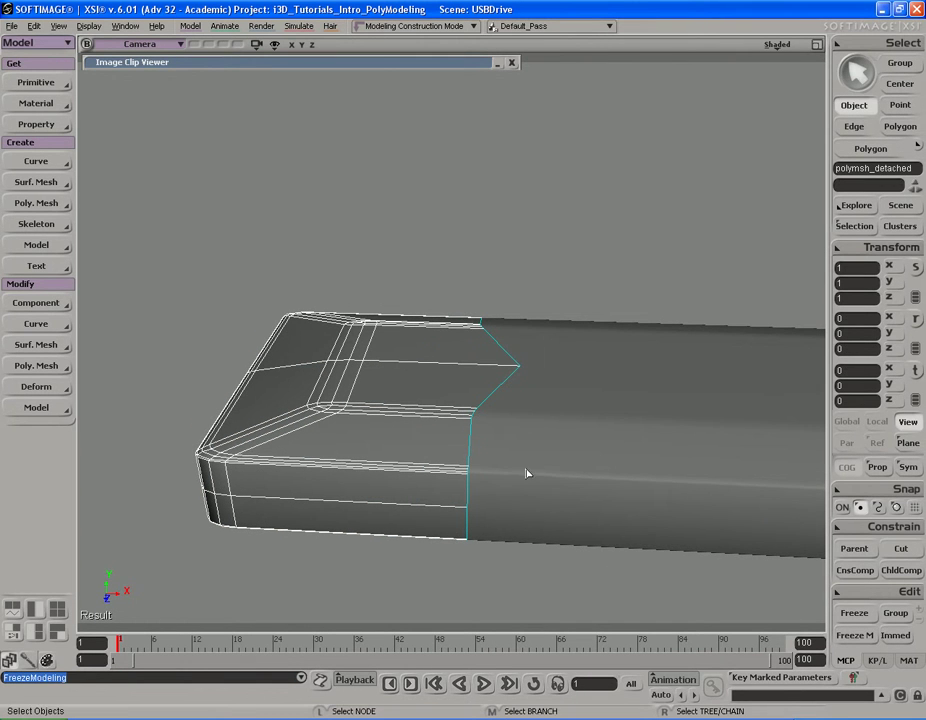
- Move the detached cap away from the body along X only, to about -1.8654
key("v")
left_click_drag(673, 425, 555, 423)
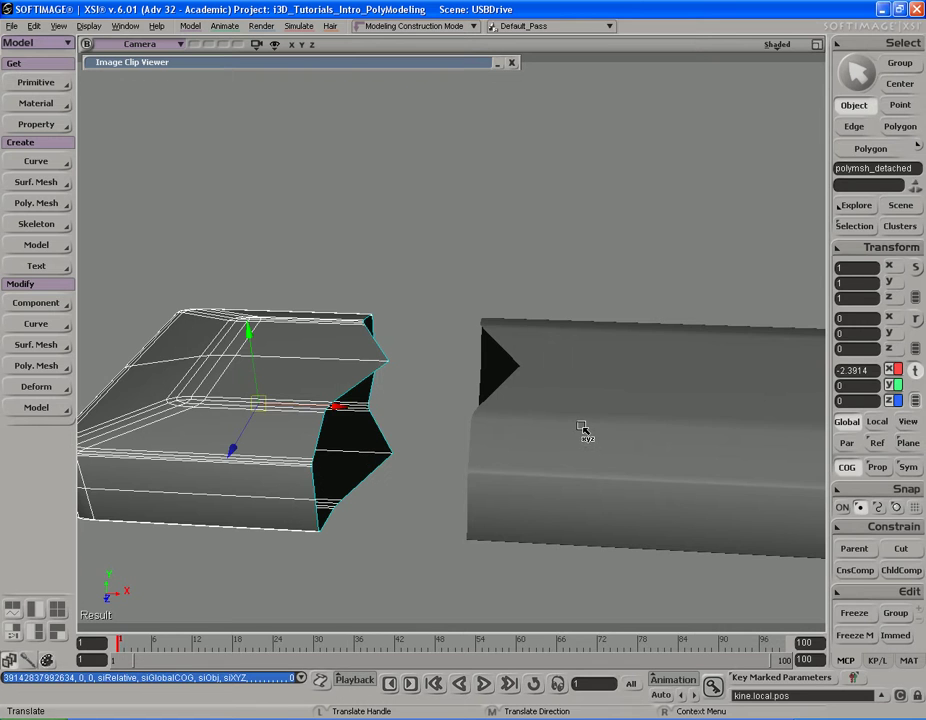
key("ctrl+z")
mouse_move(572, 422)
right_mouse_down()
mouse_move(612, 415)
mouse_move(633, 397)
mouse_move(599, 419)
mouse_move(581, 399)
mouse_move(578, 421)
mouse_move(533, 408)
mouse_move(561, 404)
right_mouse_up()
left_click_drag(635, 404, 584, 405)
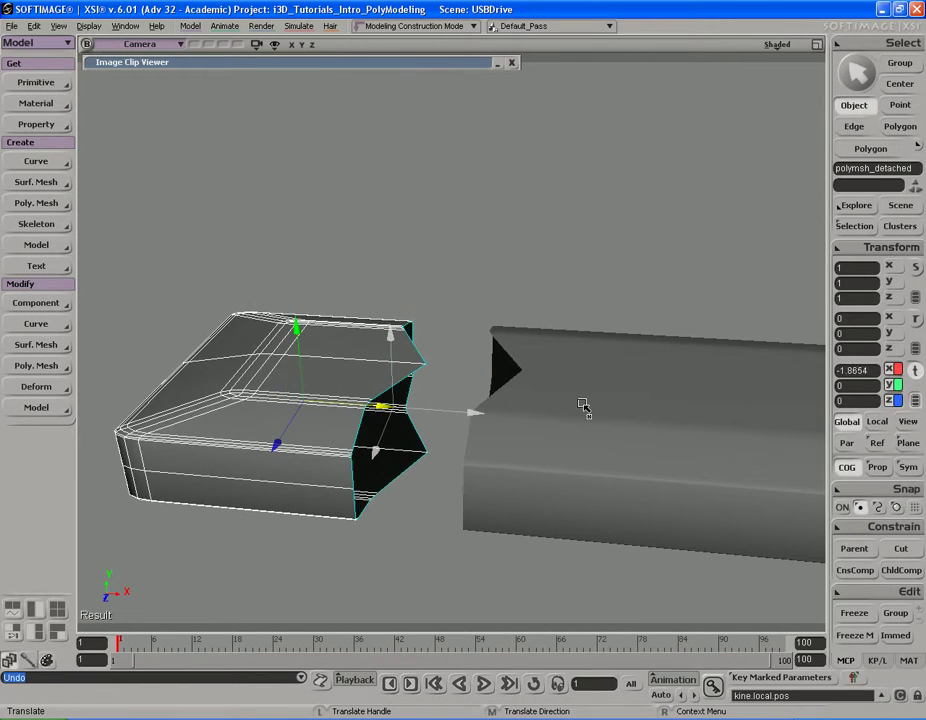
- Examine the open facing ends of the detached cap and the body from several angles
key("s")
right_click_drag(562, 393, 598, 382)
middle_click_drag(598, 382, 533, 389)
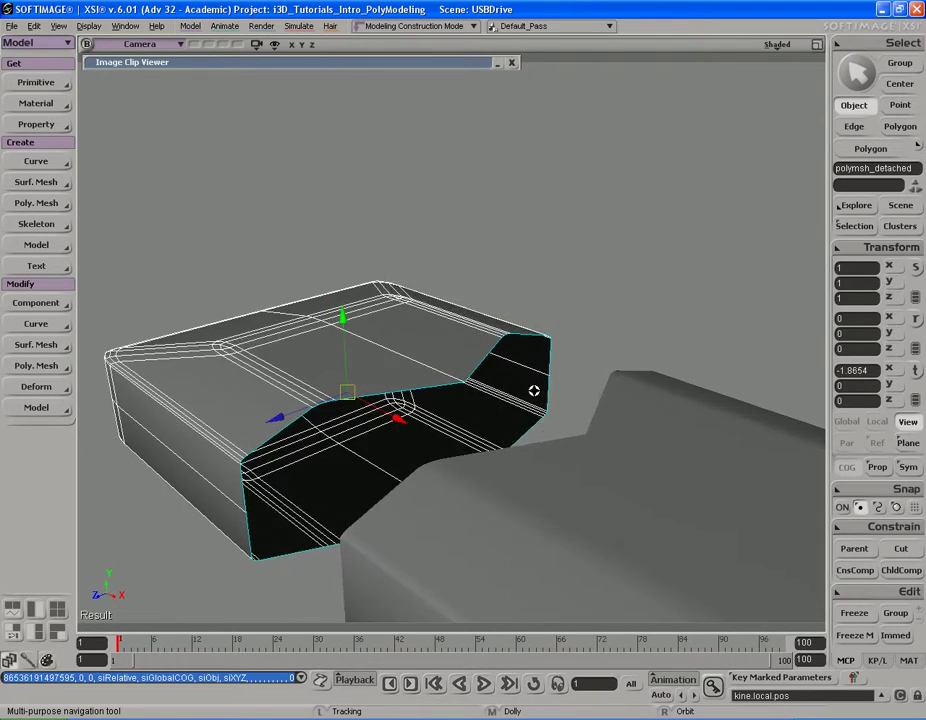
left_click_drag(533, 389, 672, 372)
middle_click_drag(672, 372, 614, 384)
left_click_drag(614, 384, 585, 378)
mouse_move(584, 378)
right_mouse_down()
mouse_move(604, 364)
mouse_move(585, 356)
mouse_move(632, 358)
mouse_move(606, 358)
mouse_move(644, 346)
mouse_move(595, 371)
mouse_move(554, 374)
mouse_move(576, 374)
right_mouse_up()
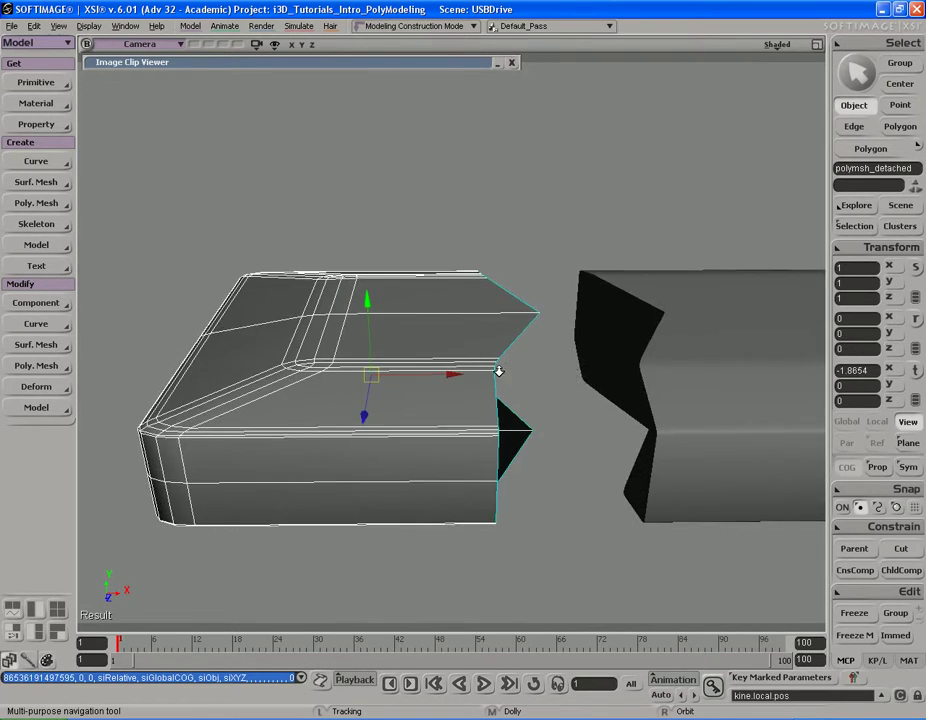
middle_click_drag(576, 374, 734, 358)
left_click_drag(625, 359, 610, 360)
- Select the main USB body as an object
left_click(610, 360)
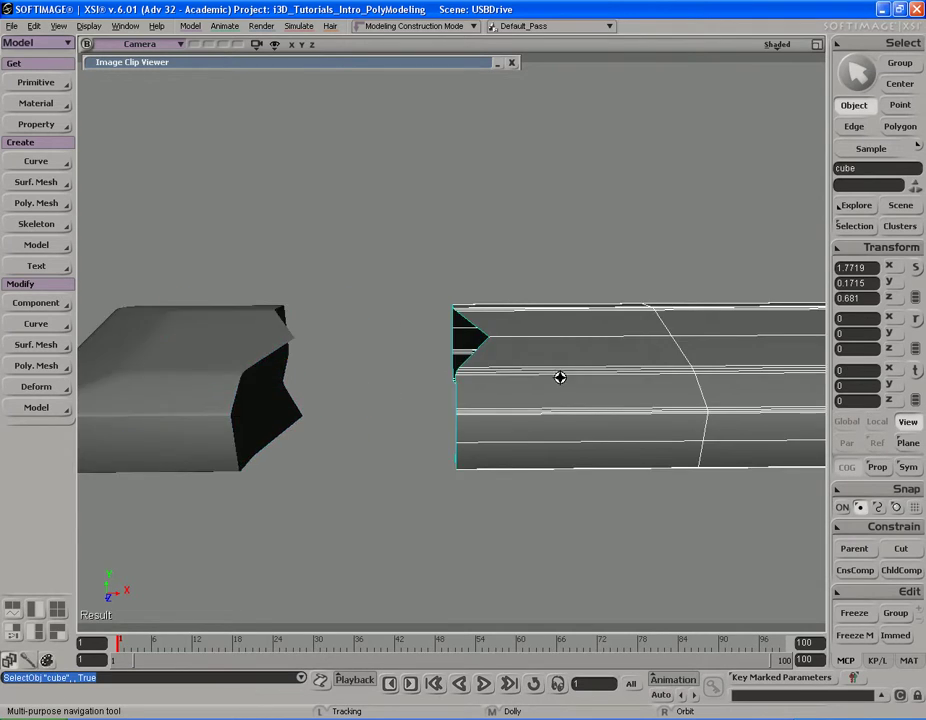
right_click_drag(562, 380, 593, 374)
middle_click_drag(593, 374, 599, 382)
right_click_drag(556, 378, 469, 362)
- Select the two middle upper and two middle lower boundary edges of the body's open end
key("e")
left_click(418, 355)
left_click(520, 356, "shift")
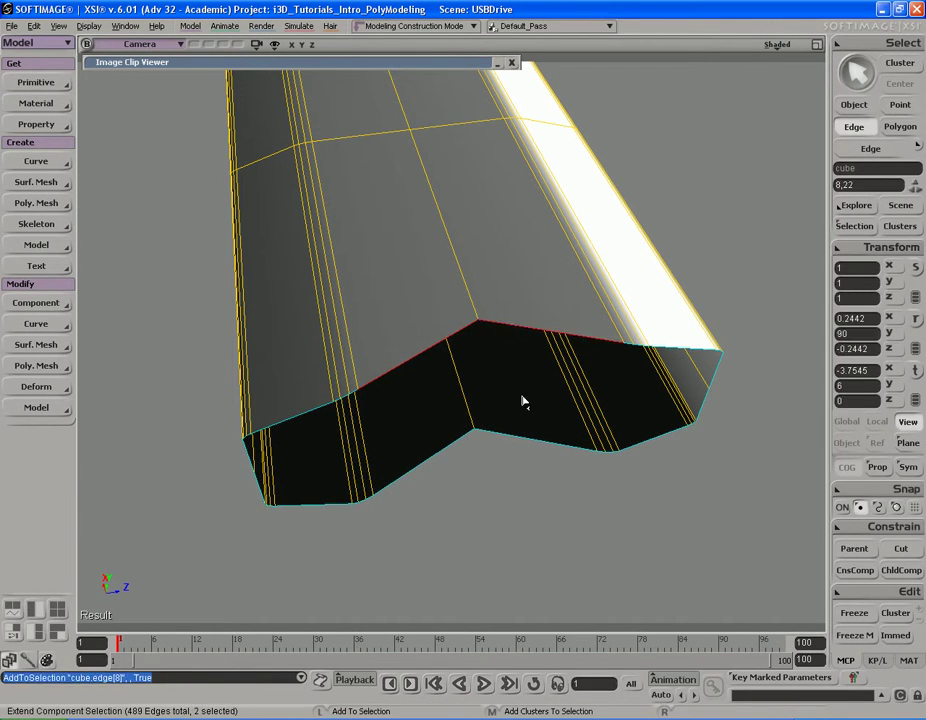
left_click(509, 437, "shift")
key("s")
left_click_drag(506, 442, 610, 413)
middle_click_drag(610, 413, 471, 424)
right_click_drag(471, 424, 461, 421)
middle_click_drag(461, 421, 446, 368)
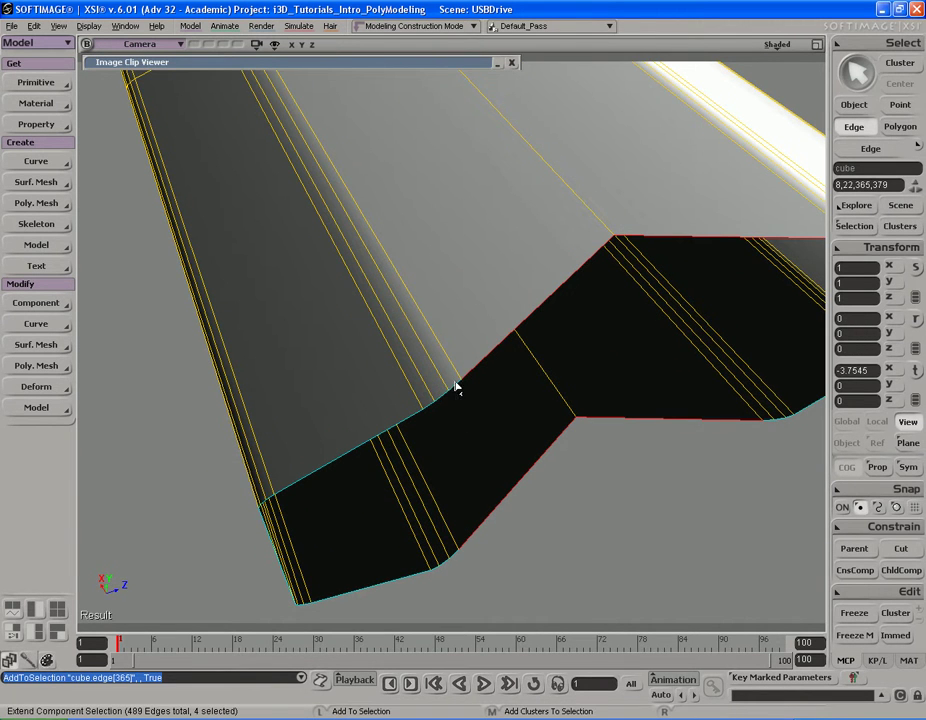
- Add the adjoining upper and lower boundary edges toward one side of the open end to the edge selection
left_click(452, 553, "shift")
key("s")
right_click_drag(380, 544, 397, 511)
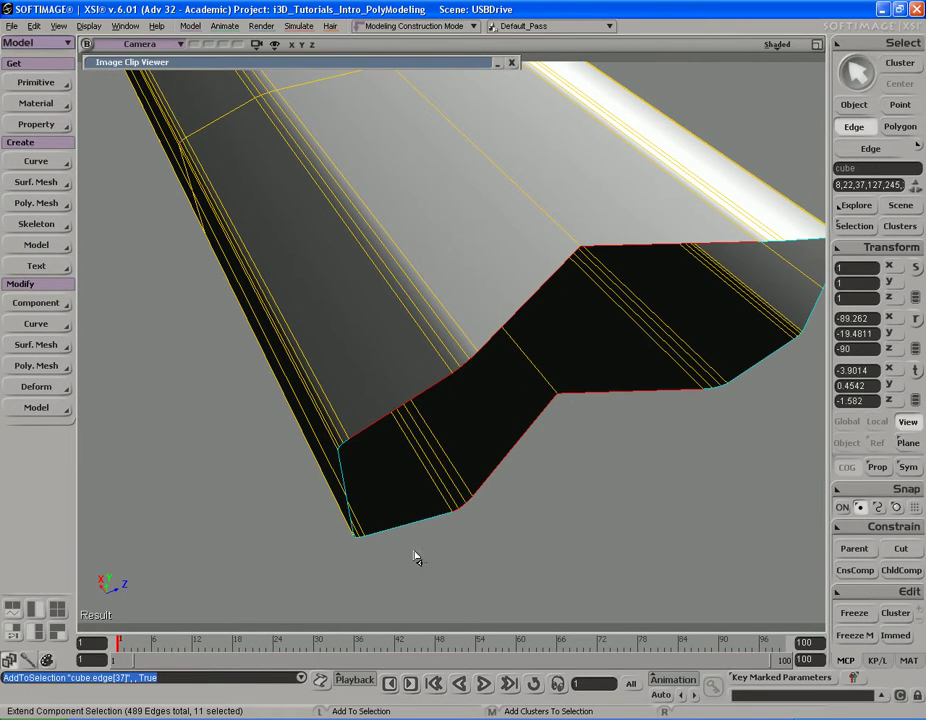
key("s")
mouse_move(423, 567)
middle_mouse_down()
mouse_move(440, 531)
mouse_move(409, 554)
middle_mouse_up()
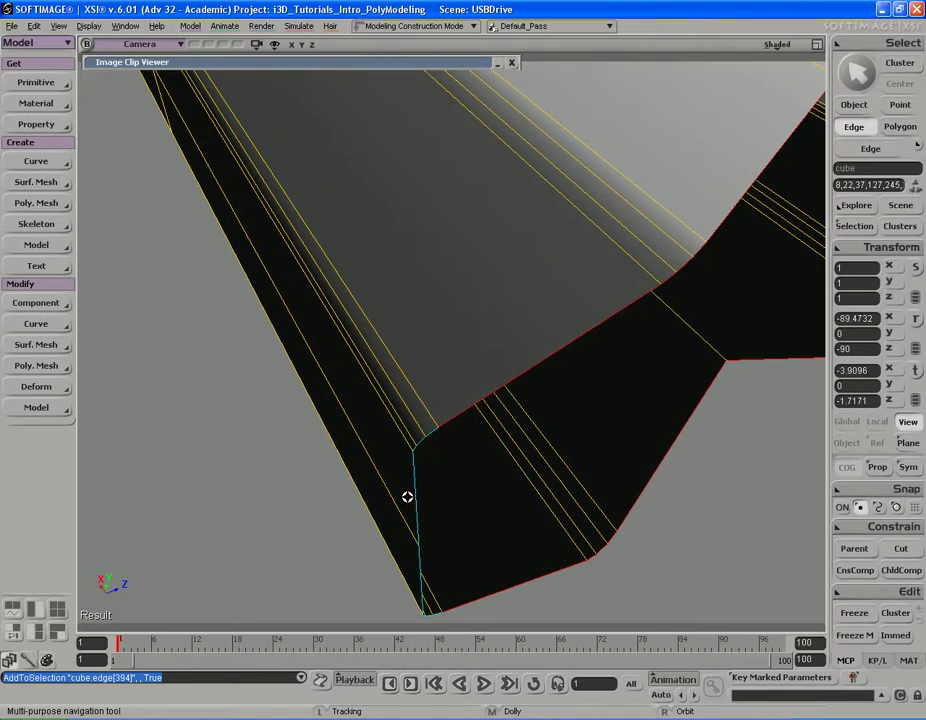
left_click(434, 434, "shift")
key("s")
right_click_drag(463, 519, 490, 458)
key("s")
middle_click_drag(490, 458, 511, 476)
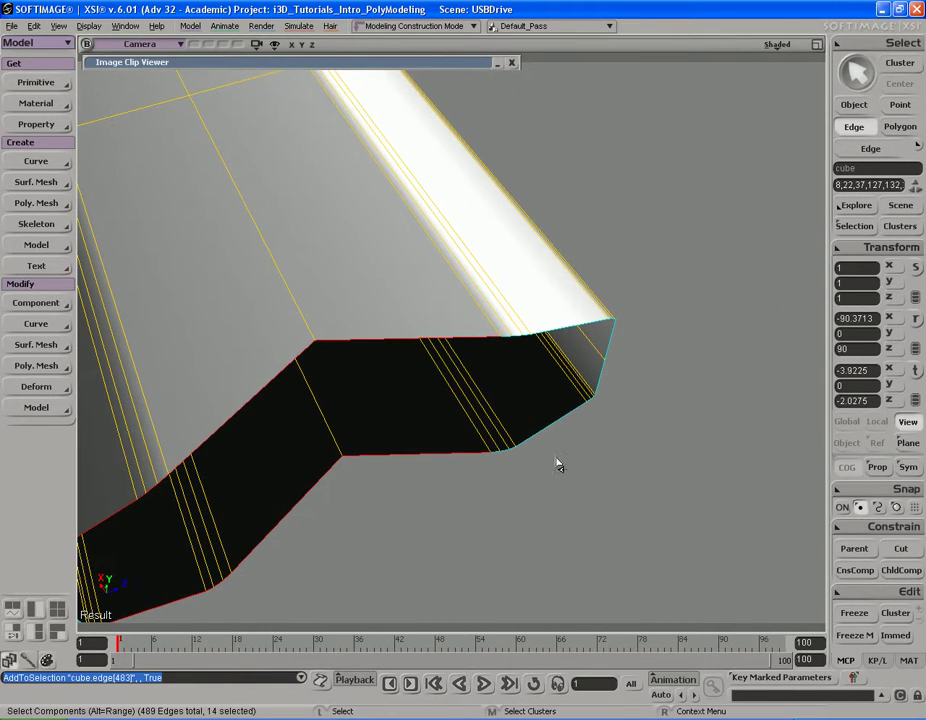
- Extend the edge selection to the remaining boundary edges around the body's open end
left_click_drag(541, 390, 572, 461)
middle_click(434, 455, "alt")
key("s")
right_click_drag(409, 484, 551, 422)
key("s")
key("s")
right_click_drag(468, 446, 528, 409)
key("s")
right_click_drag(426, 537, 434, 540)
left_click_drag(404, 539, 523, 484)
middle_click_drag(523, 484, 407, 502)
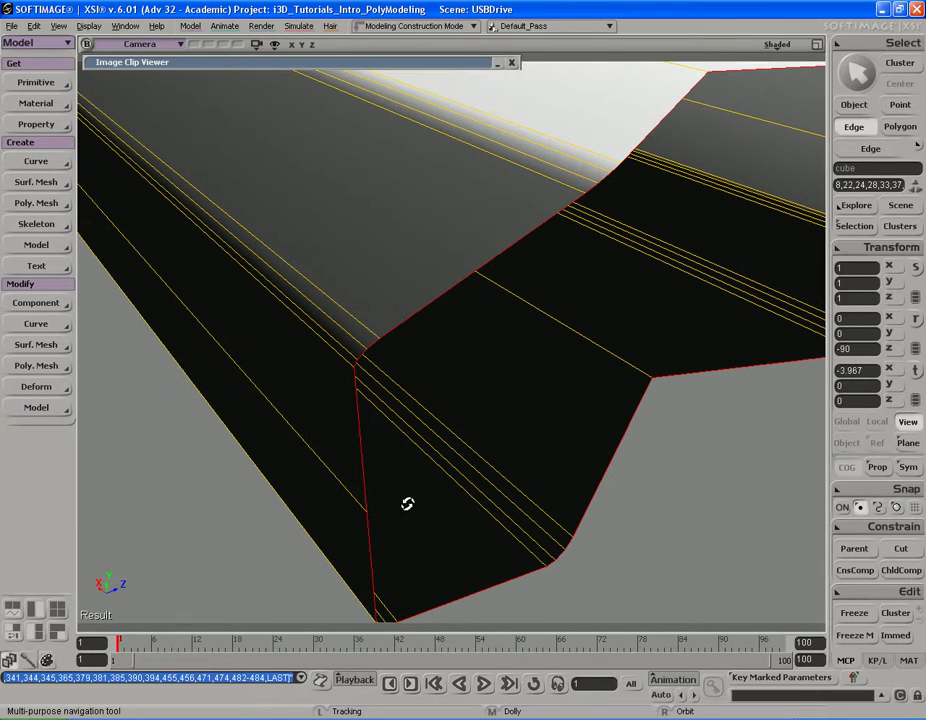
- Deselect the vertical side edges at both ends of the opening, keeping the upper and lower boundary edges
left_click(360, 458, "ctrl+shift")
key("s")
right_click_drag(397, 527, 533, 356)
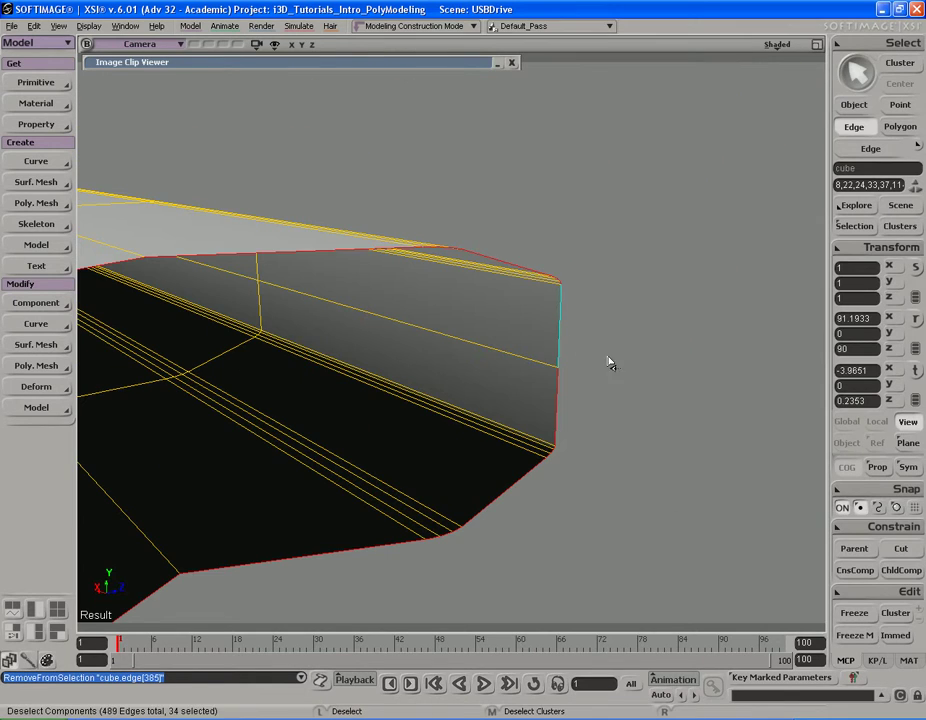
key("s")
right_click_drag(407, 407, 456, 342)
- Try Bridge Boundary Edges on the upper and lower edges with distances of 5, 10 and 20
right_click(456, 342)
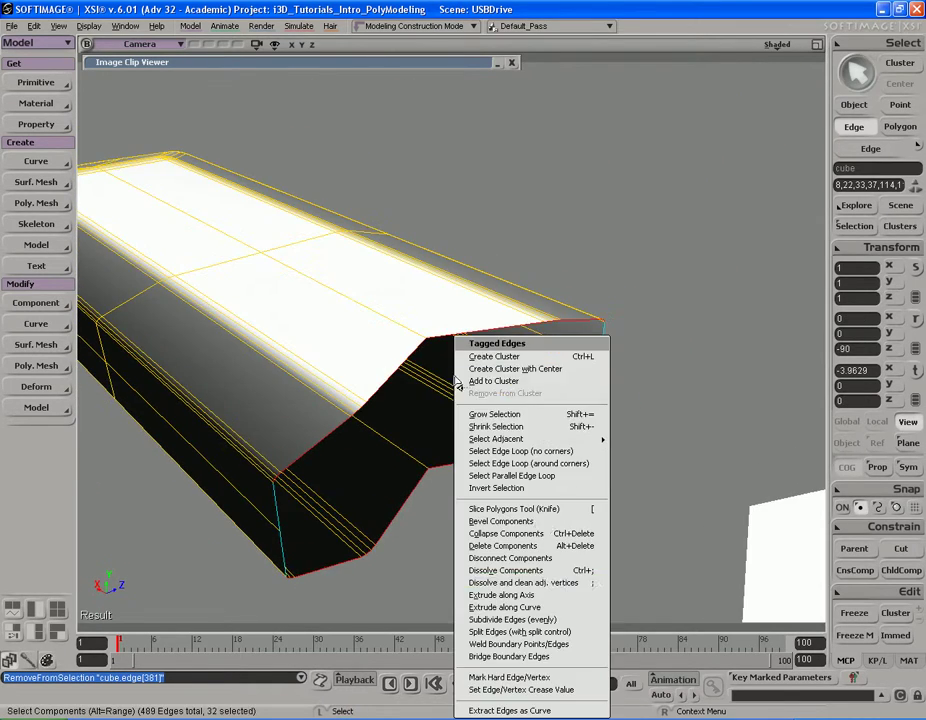
left_click(521, 657)
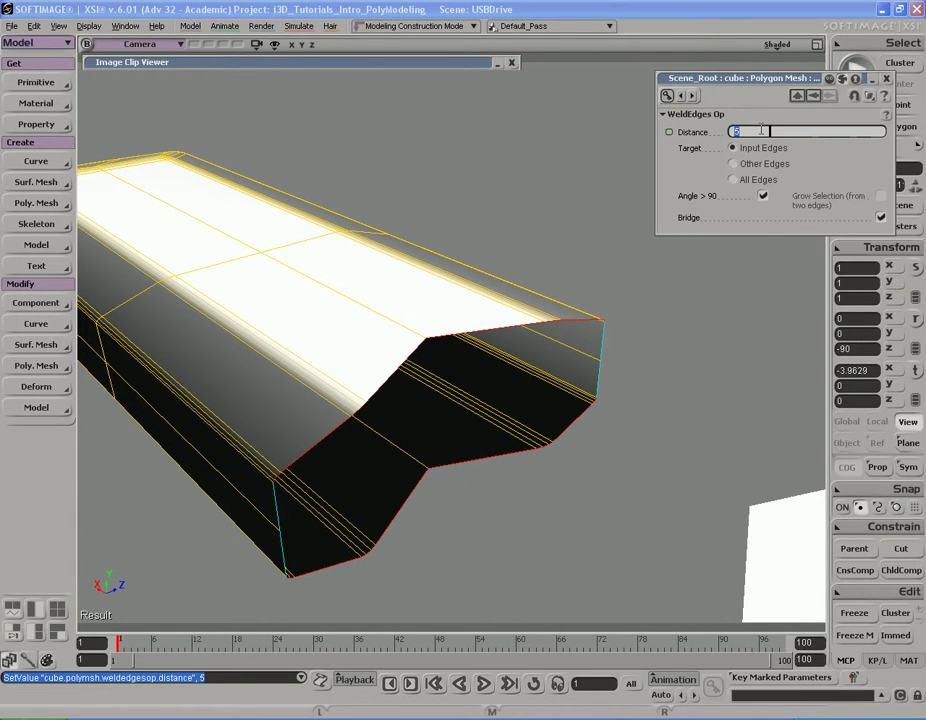
type("10")
key("Return")
key("s")
mouse_move(560, 378)
right_mouse_down()
mouse_move(544, 360)
mouse_move(589, 349)
mouse_move(572, 360)
mouse_move(568, 382)
mouse_move(580, 387)
right_mouse_up()
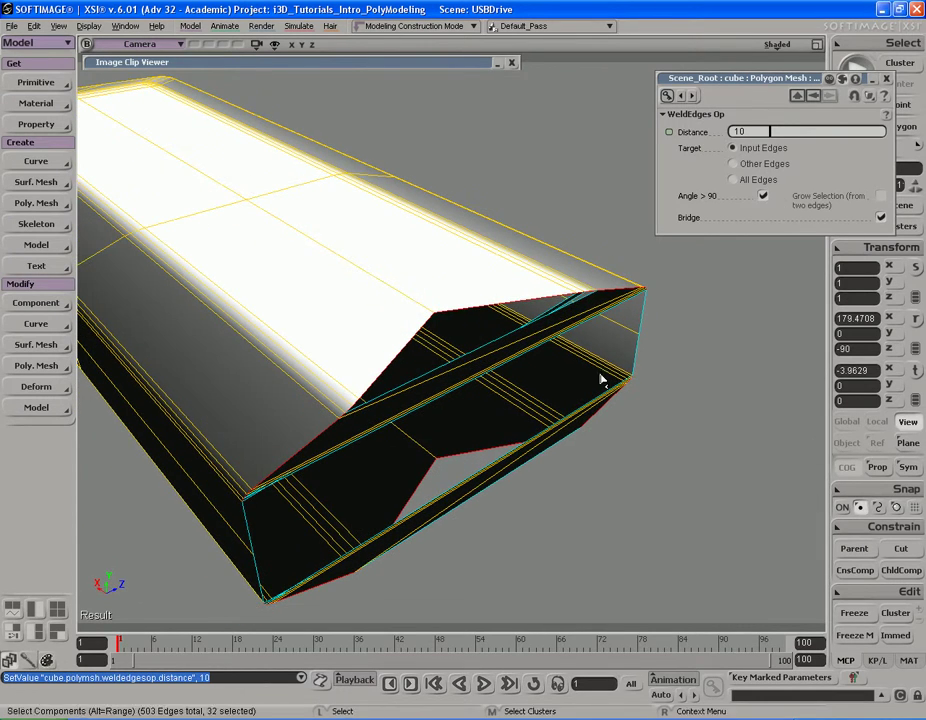
left_click(740, 131)
type("20")
key("Return")
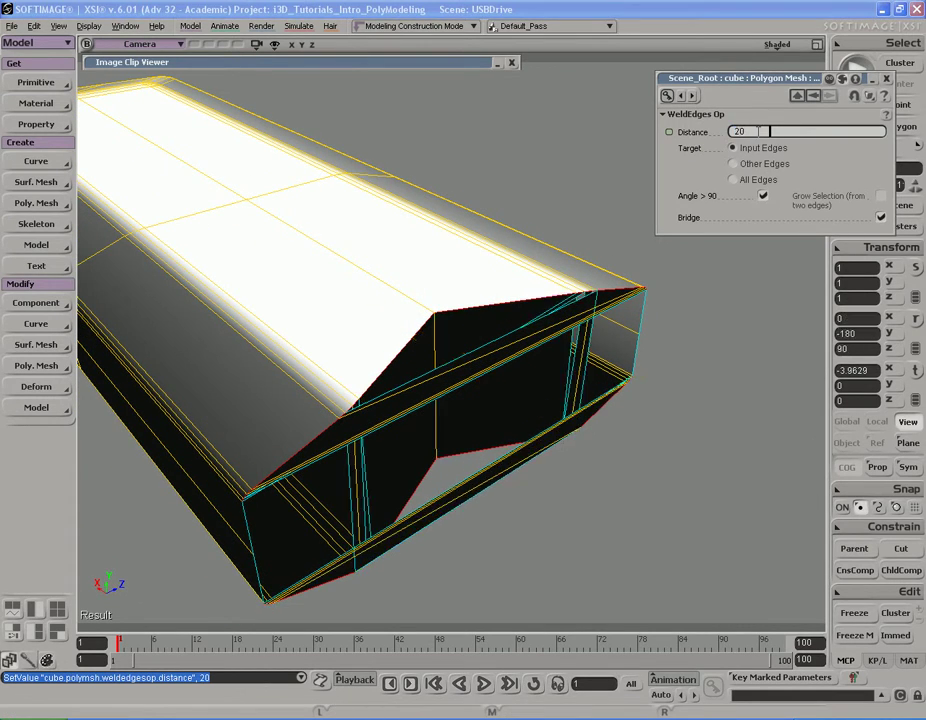
right_click_drag(453, 473, 440, 523)
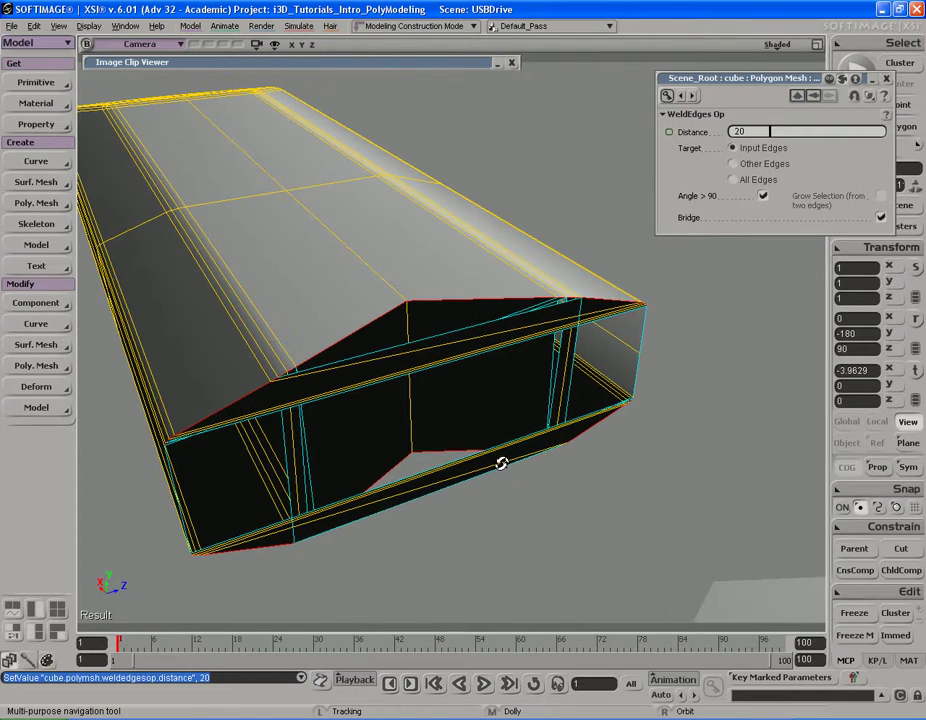
- Try the bridge with Other Edges as target, restore Input Edges and toggle Angle > 90 off and on
left_click(733, 180)
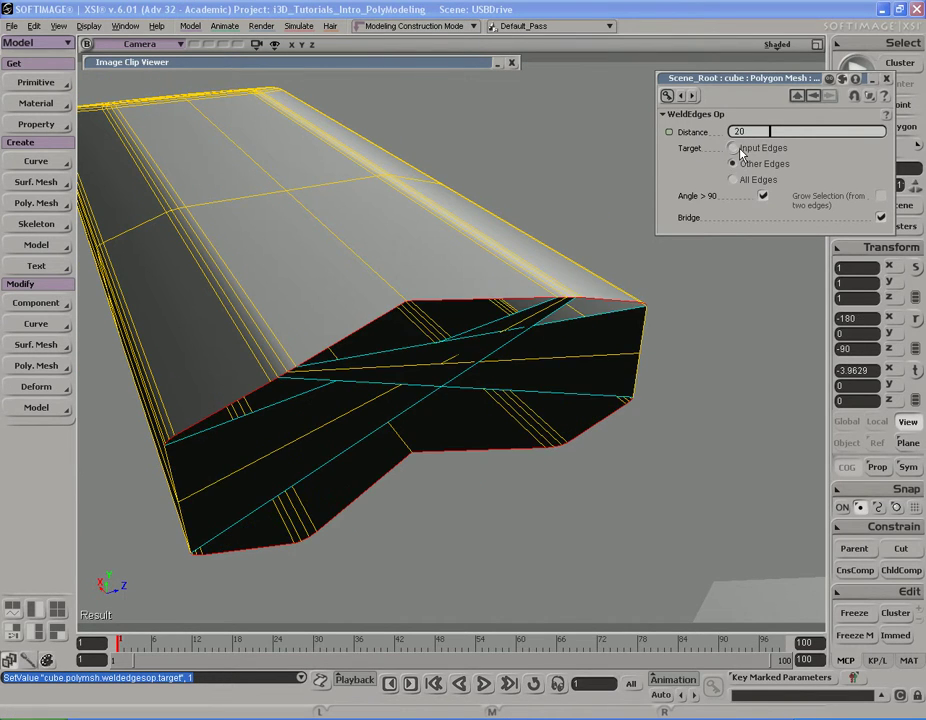
left_click(737, 149)
left_click(765, 197)
left_click(765, 197)
left_click(765, 197)
left_click(765, 197)
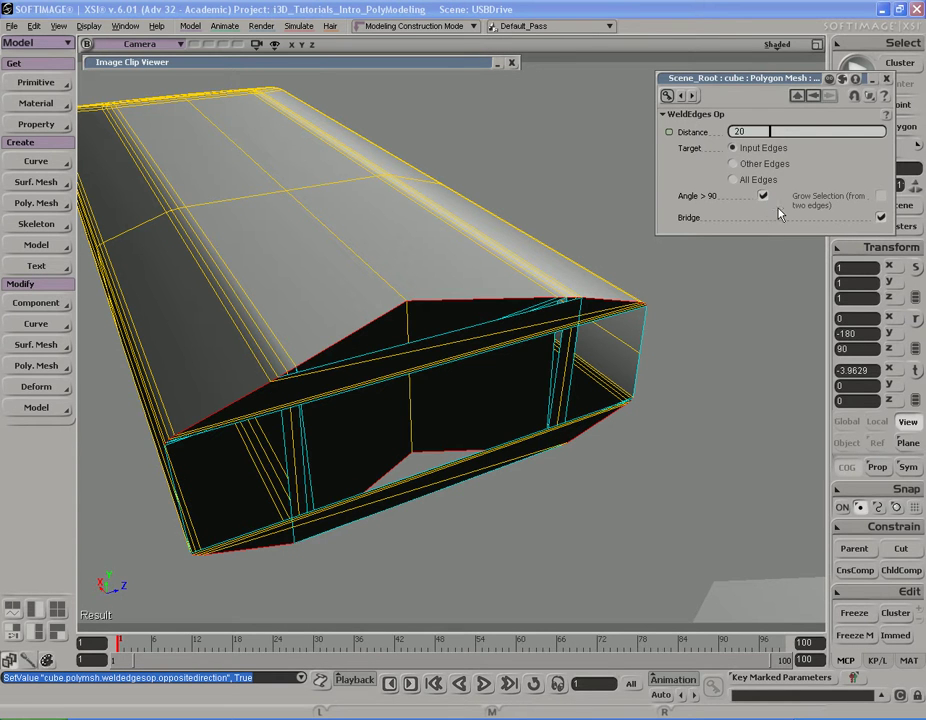
- Undo the bridge settings and the bridge operation itself, and close its properties
key("ctrl+z")
key("ctrl+z")
key("ctrl+z")
key("ctrl+z")
key("ctrl+z")
key("ctrl+z")
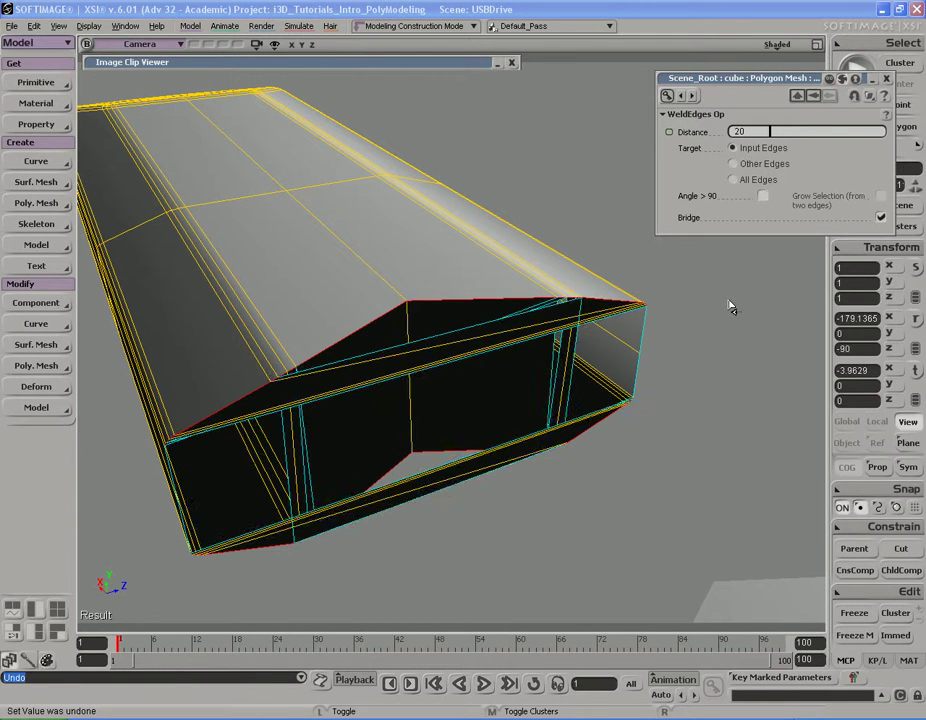
key("ctrl+z")
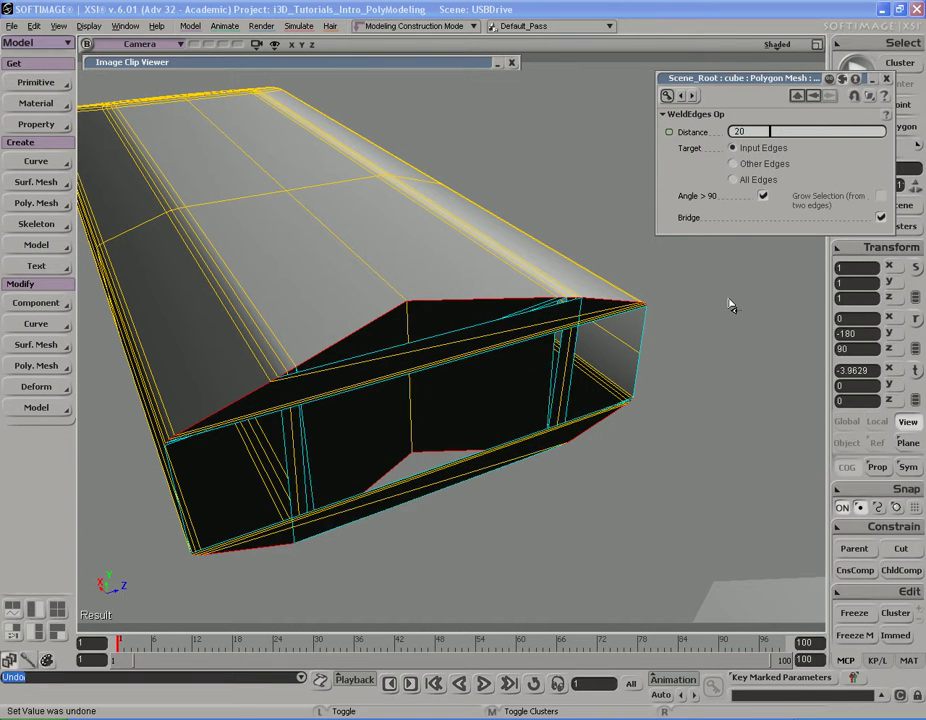
key("ctrl+z")
left_click(887, 79)
- Replace the selection with the two middle lower boundary edges of the body's open end
key("s")
right_click_drag(560, 331, 570, 327)
middle_click_drag(678, 325, 632, 319)
right_click_drag(632, 320, 570, 365)
right_click_drag(508, 353, 498, 396)
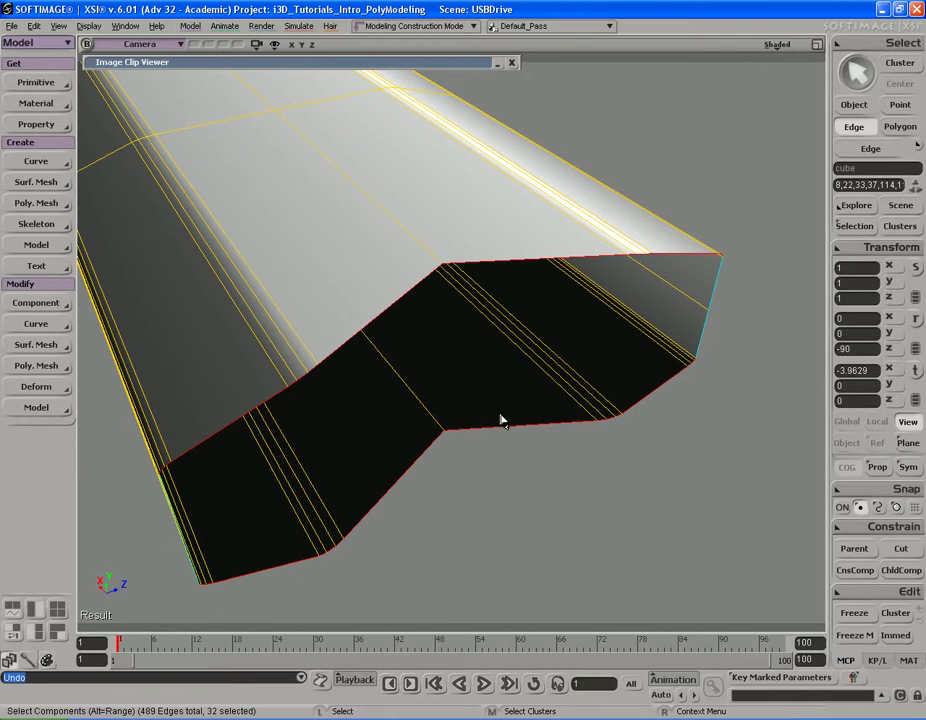
left_click(494, 429)
left_click(428, 463, "shift")
key("s")
right_click_drag(428, 463, 464, 426)
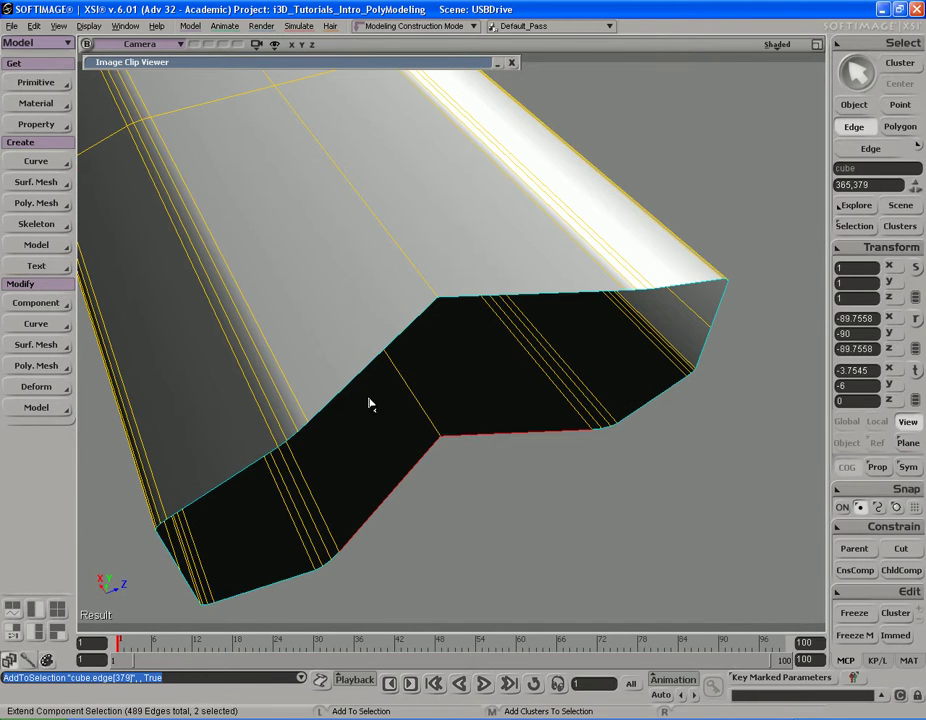
- Add the two matching middle upper boundary edges to the selection
key("s")
right_click_drag(474, 315, 455, 362)
left_click(466, 345, "shift")
key("s")
right_click_drag(471, 407, 482, 401)
- Bridge the four selected middle boundary edges with a distance of 20
right_click(481, 401)
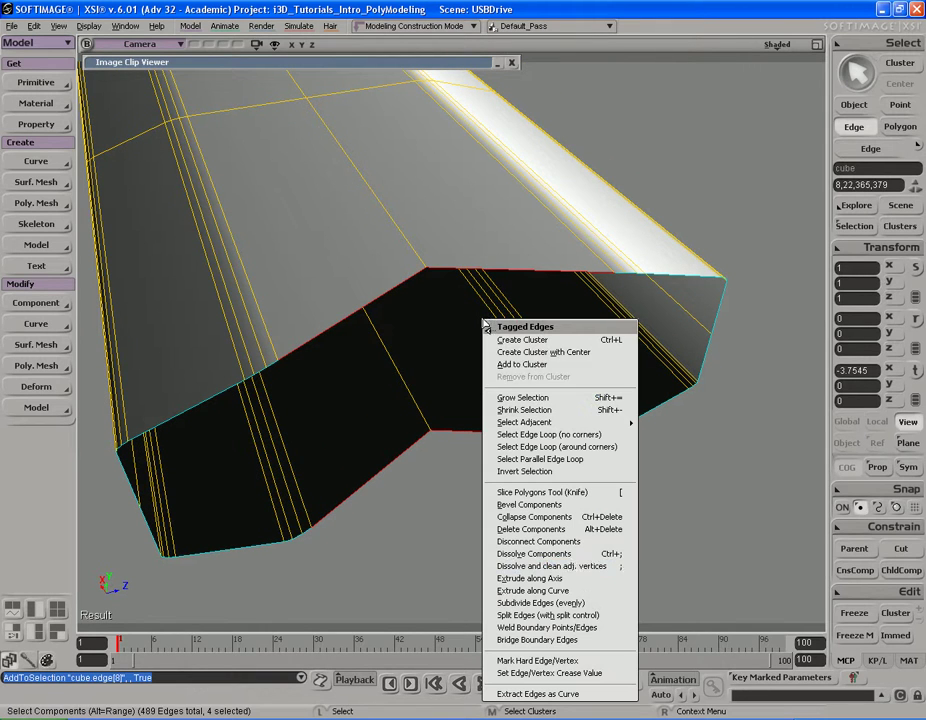
left_click(555, 648)
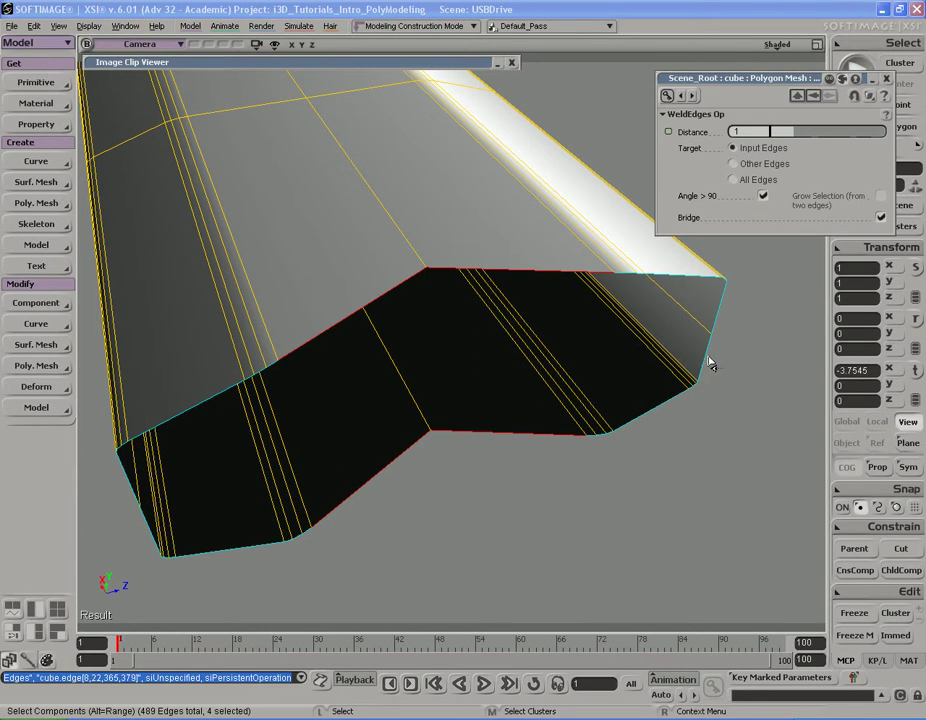
type("5")
key("Return")
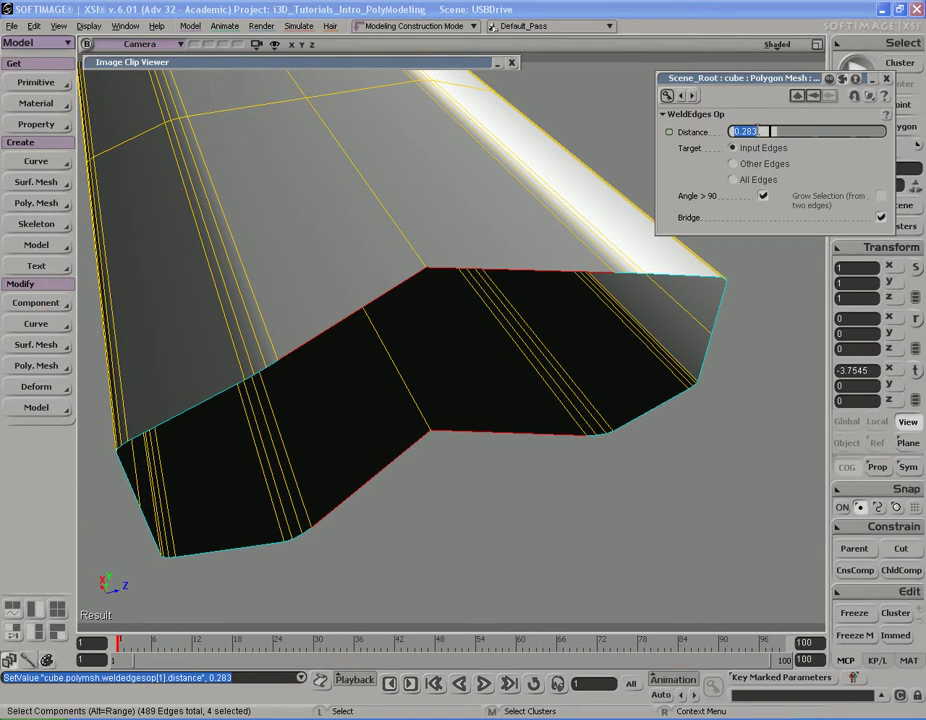
key("s")
right_click_drag(561, 354, 544, 358)
left_click(762, 131)
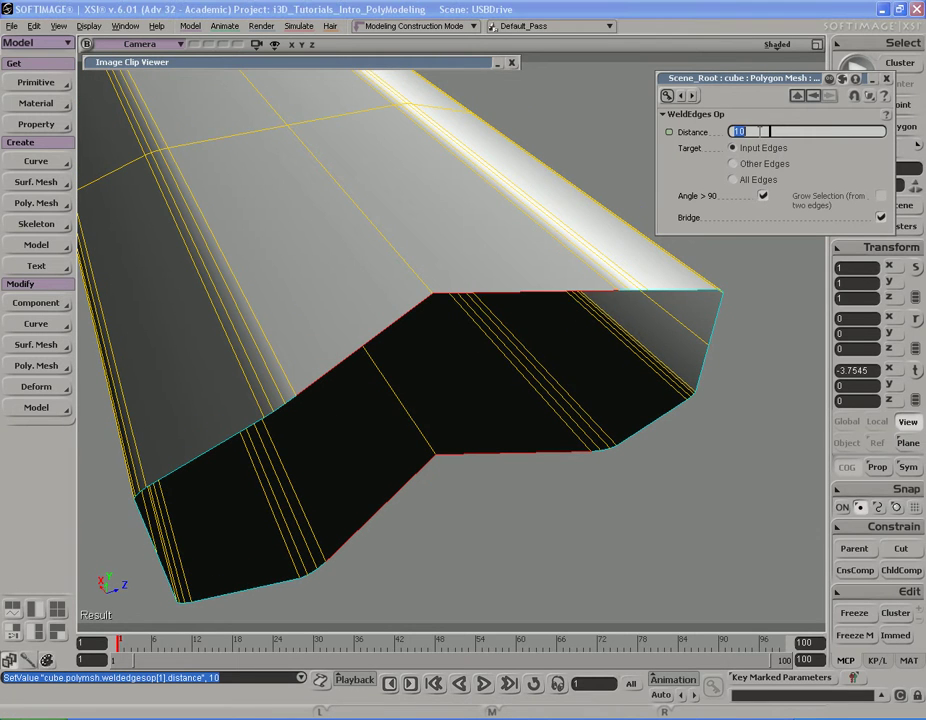
key("Return")
- Select the three short bevel boundary edges beside the new bridge on the upper side and the matching three below
key("s")
right_click_drag(595, 451, 566, 430)
middle_click_drag(639, 422, 506, 468)
left_click_drag(506, 468, 552, 405)
right_click_drag(552, 405, 550, 412)
left_click(420, 365)
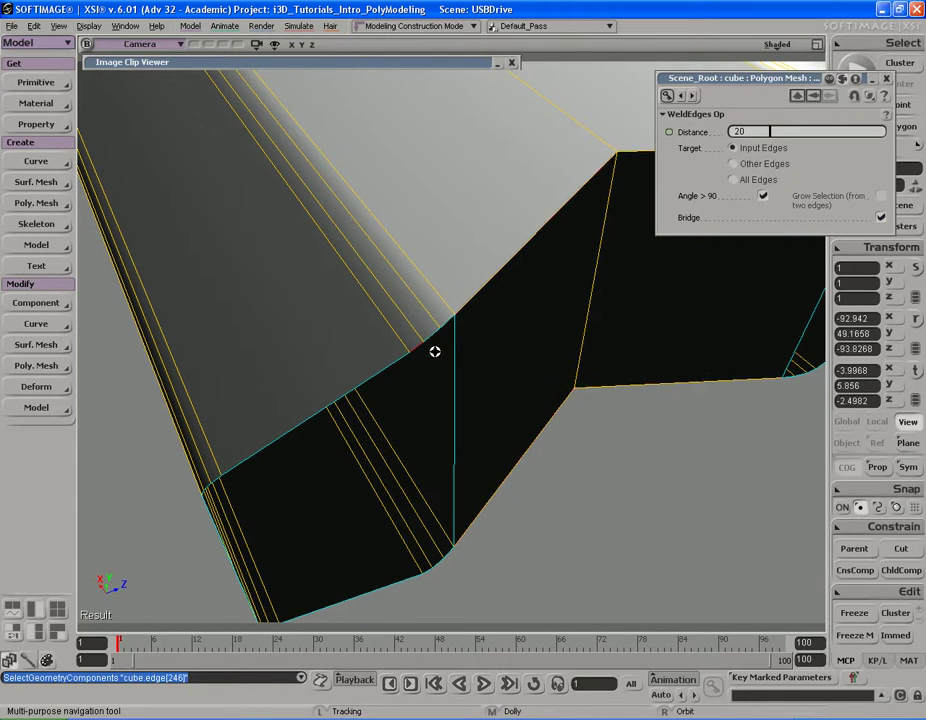
key("s")
right_click_drag(430, 373, 447, 508)
left_click(442, 510, "shift")
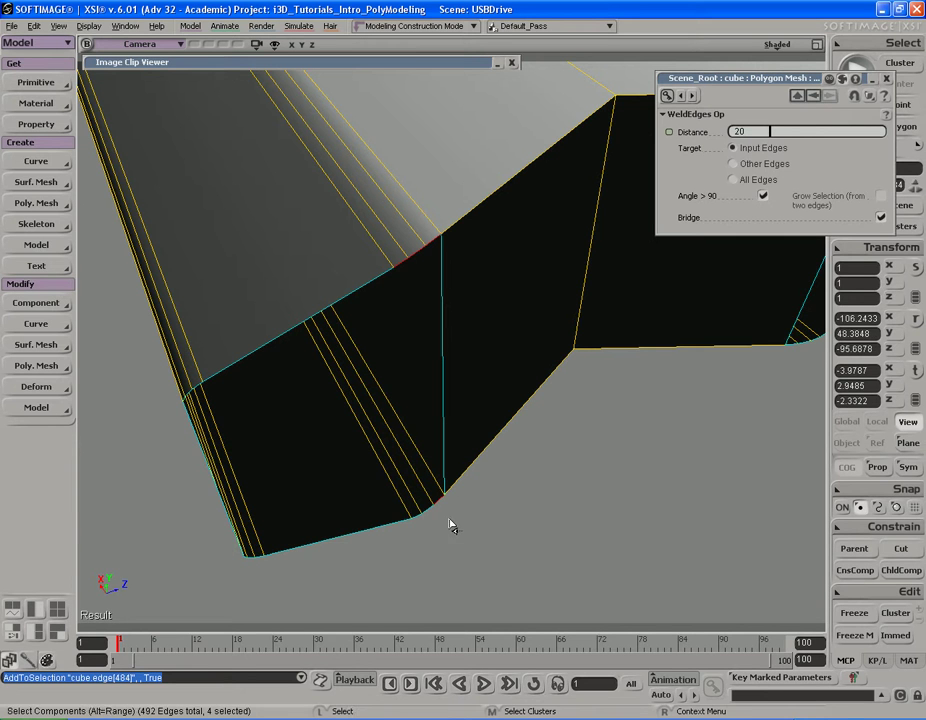
left_click(418, 523, "alt+shift")
key("s")
right_click_drag(492, 461, 469, 465)
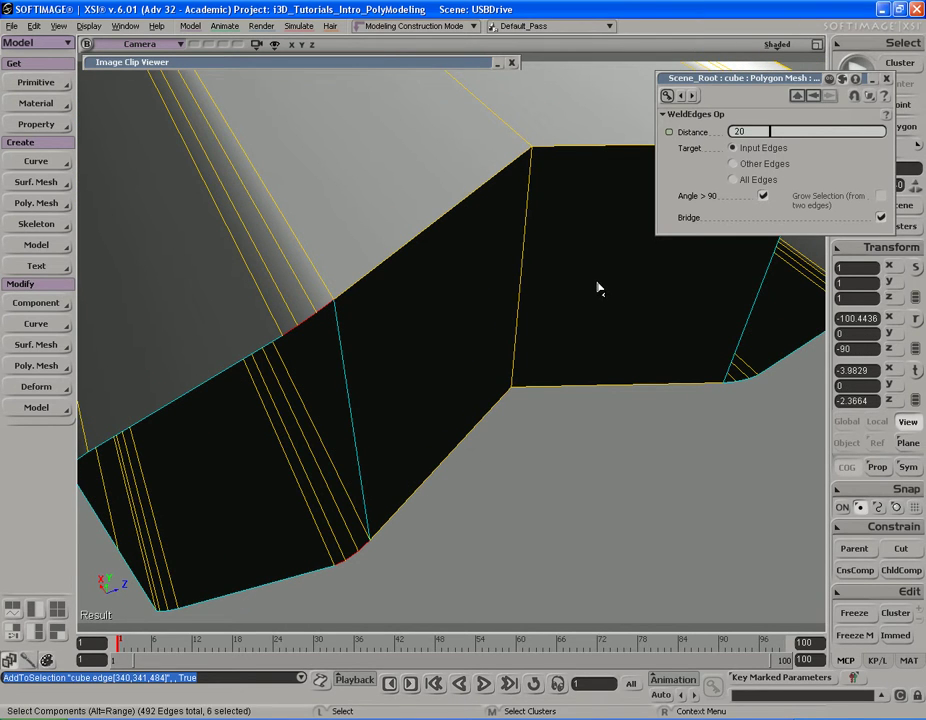
- Bridge the six selected short bevel boundary edges with a distance of 20
key("period")
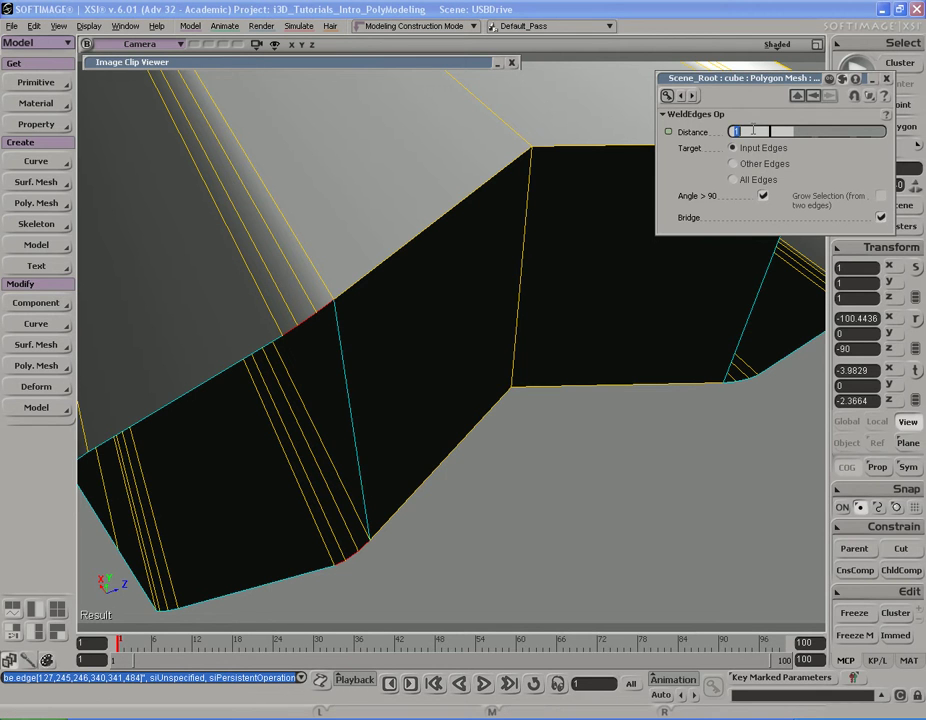
key("Return")
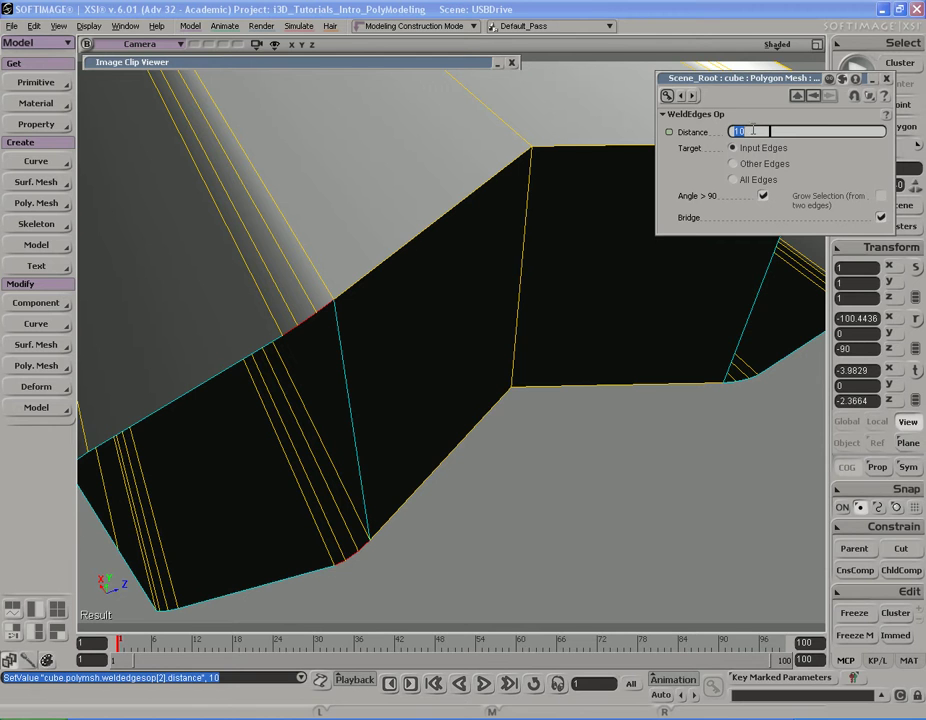
key("Return")
- On the other side of the open end, select the long boundary edge, its three neighbouring bevel edges and the four matching edges below
right_click_drag(692, 478, 584, 442)
left_click(631, 400)
left_click_drag(648, 513, 618, 480)
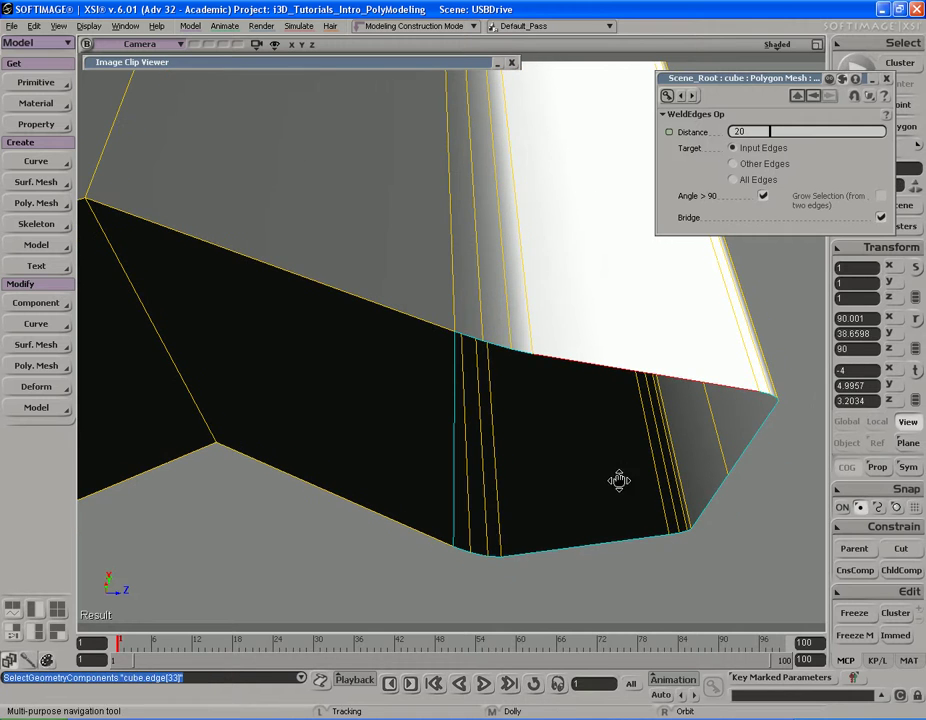
left_click(598, 545, "shift")
key("s")
right_click_drag(463, 352, 486, 362)
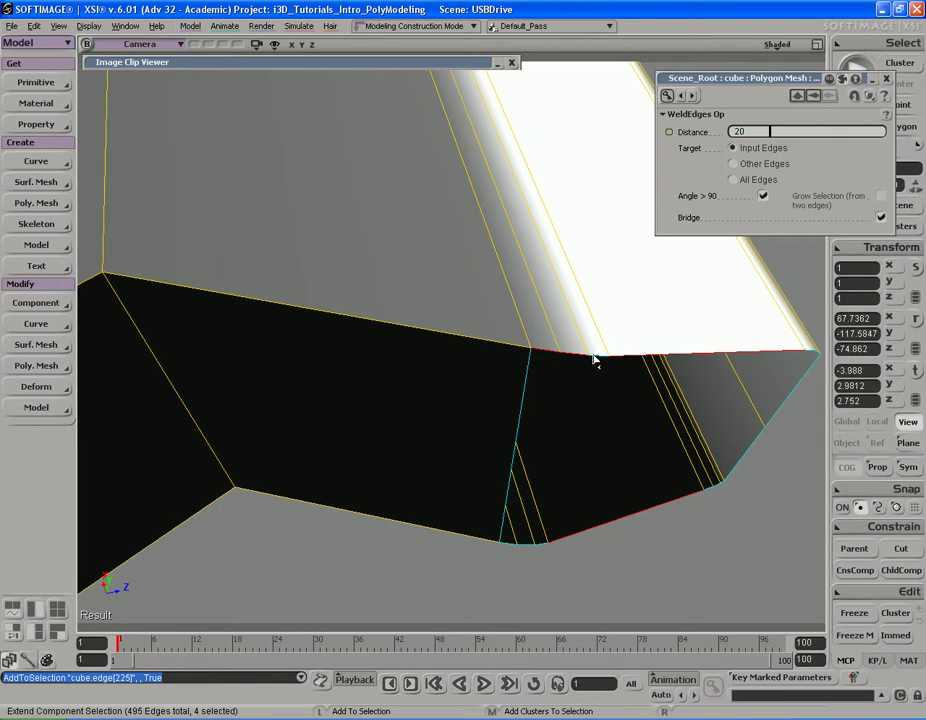
key("s")
right_click_drag(510, 557, 478, 289)
key("s")
right_click_drag(421, 268, 474, 339)
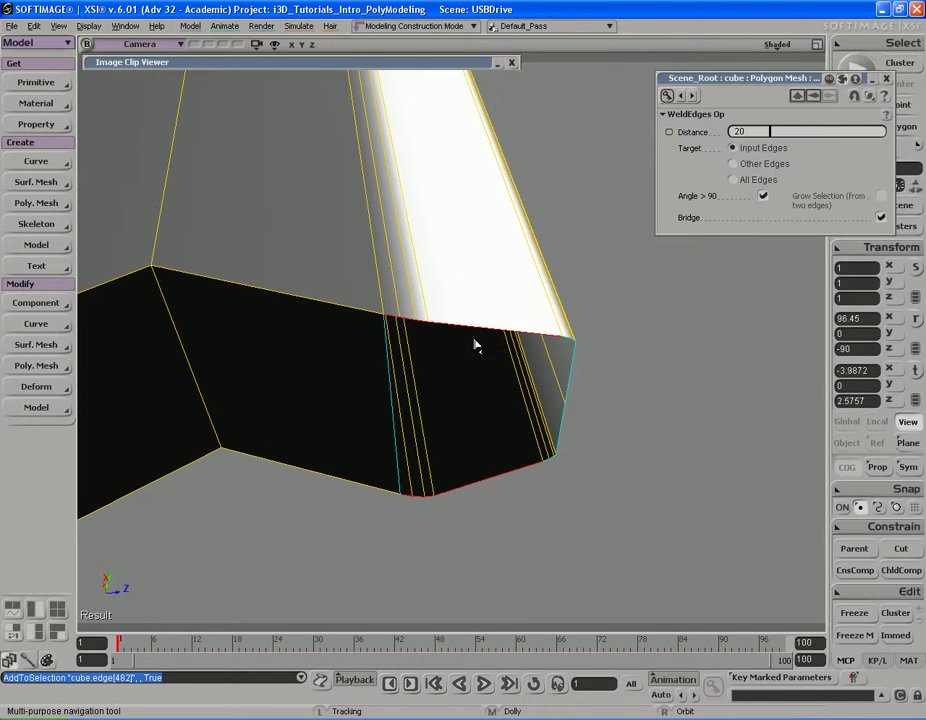
- Try to bridge all eight selected boundary edges at once, and undo the operation
key("period")
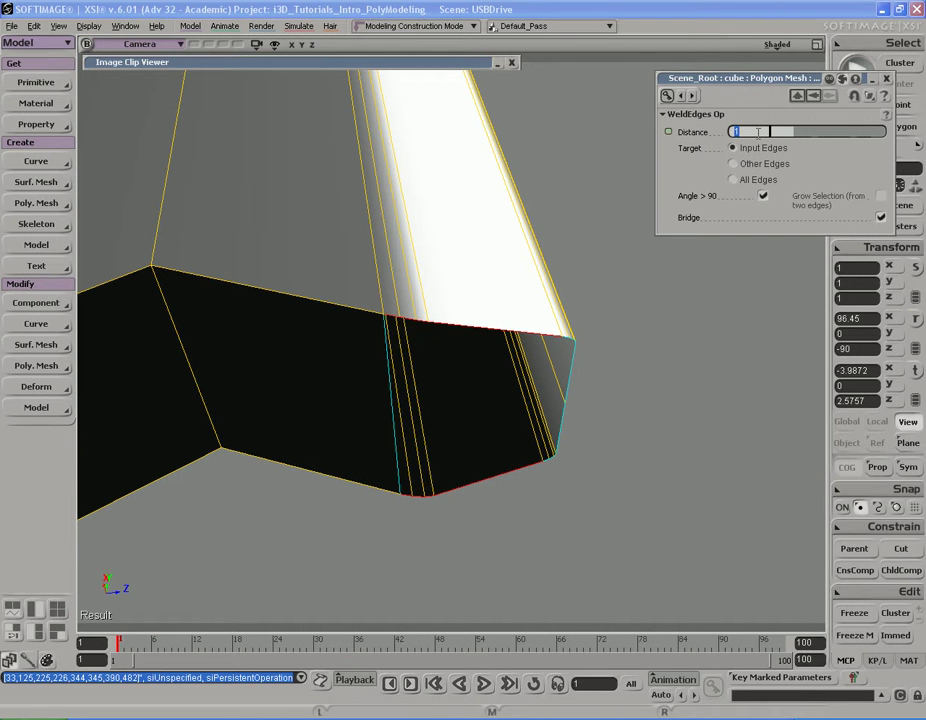
key("Return")
key("s")
right_click_drag(554, 409, 659, 380)
key("ctrl+z")
- Select only the three short upper bevel boundary edges beside the middle bridge
key("s")
middle_click_drag(659, 380, 552, 364)
right_click_drag(552, 364, 508, 378)
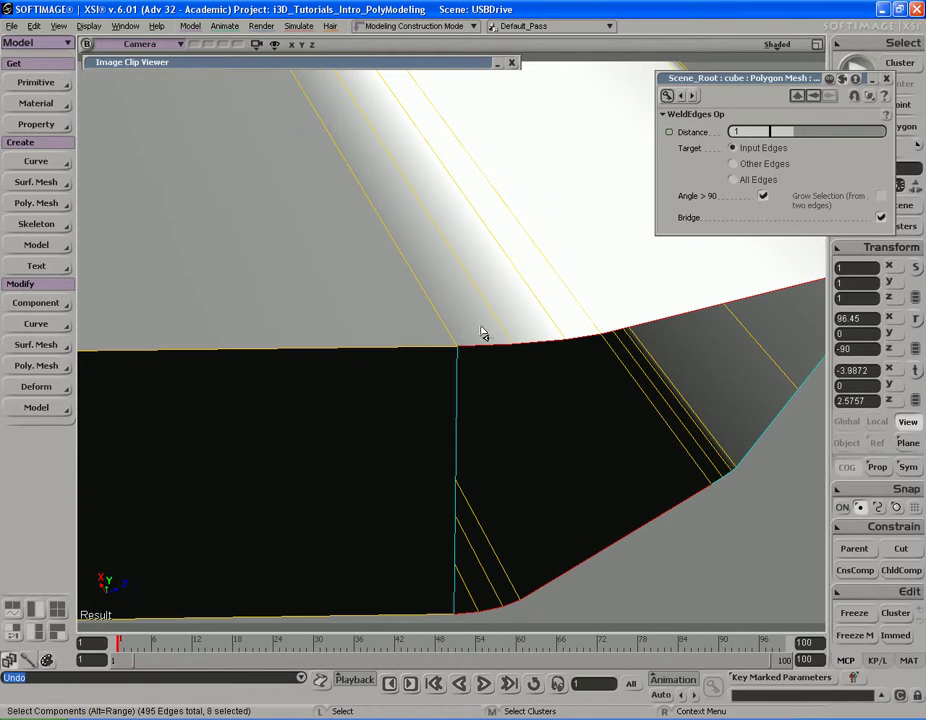
left_click(496, 354)
key("s")
right_click_drag(580, 371, 533, 407)
left_click(518, 340, "alt")
- Add the three matching lower bevel edges and bridge the six edges with a distance of 20
key("s")
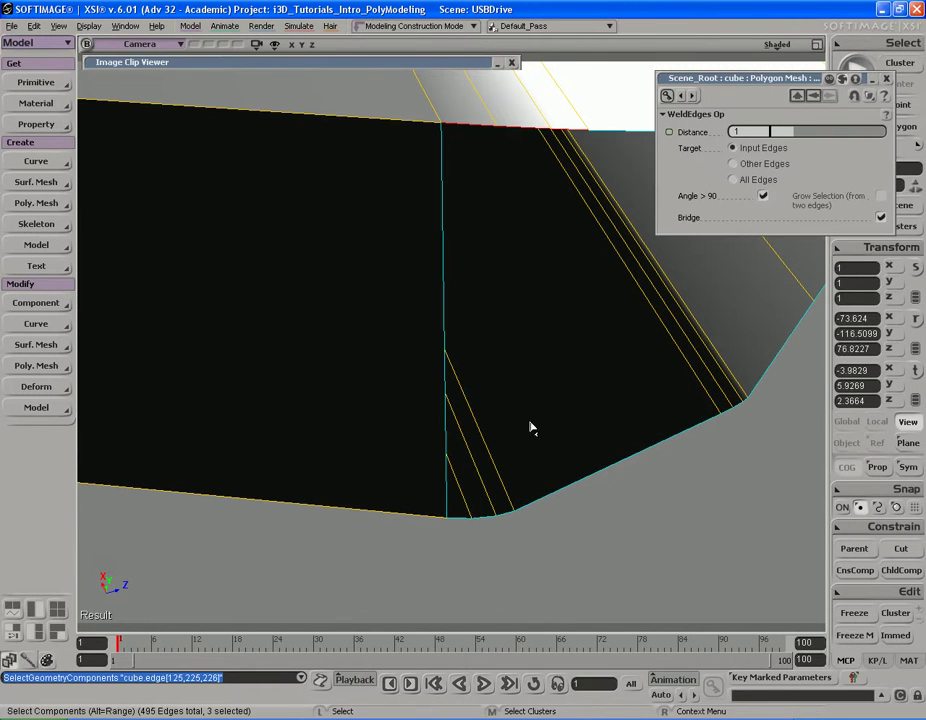
left_click(514, 530, "shift")
key("s")
right_click_drag(527, 471, 519, 430)
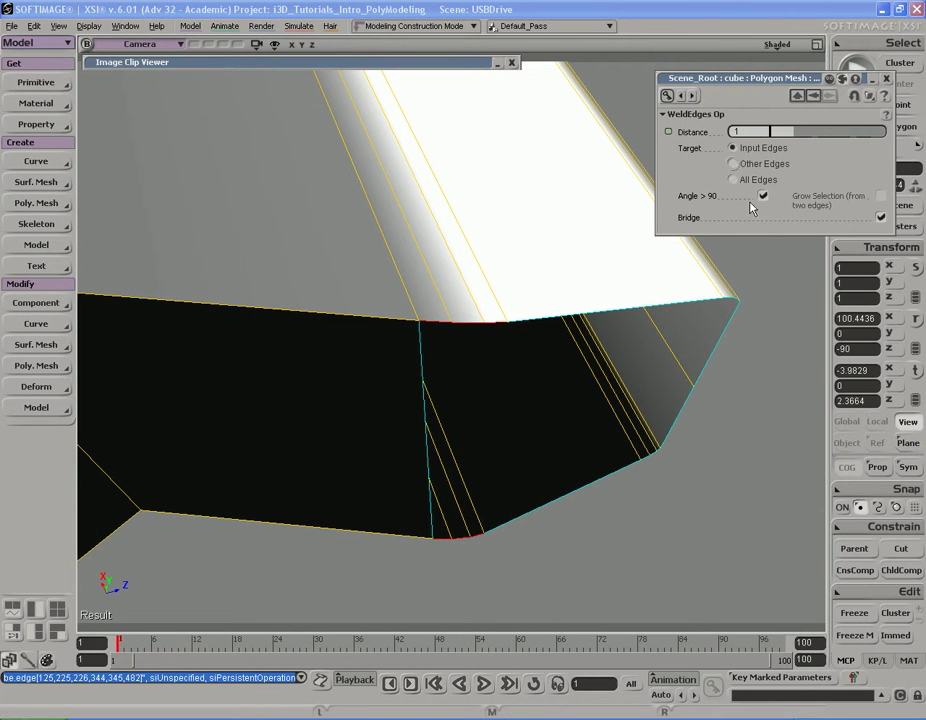
key("Return")
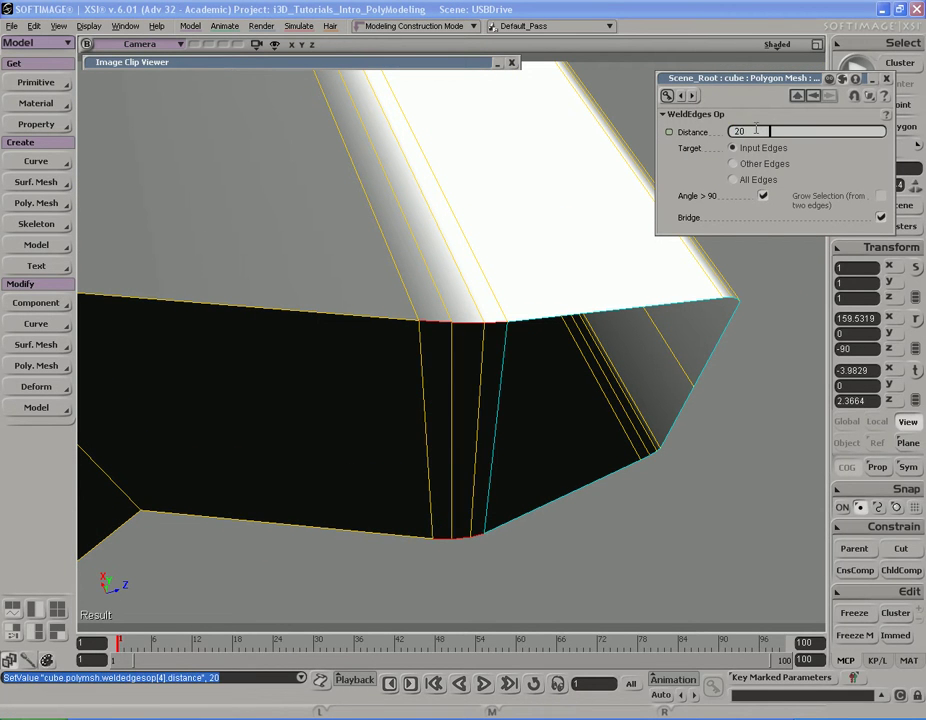
- Bridge the long upper boundary edge beside the new bevel faces with the matching long lower edge
right_click_drag(623, 455, 433, 404)
left_click(449, 341)
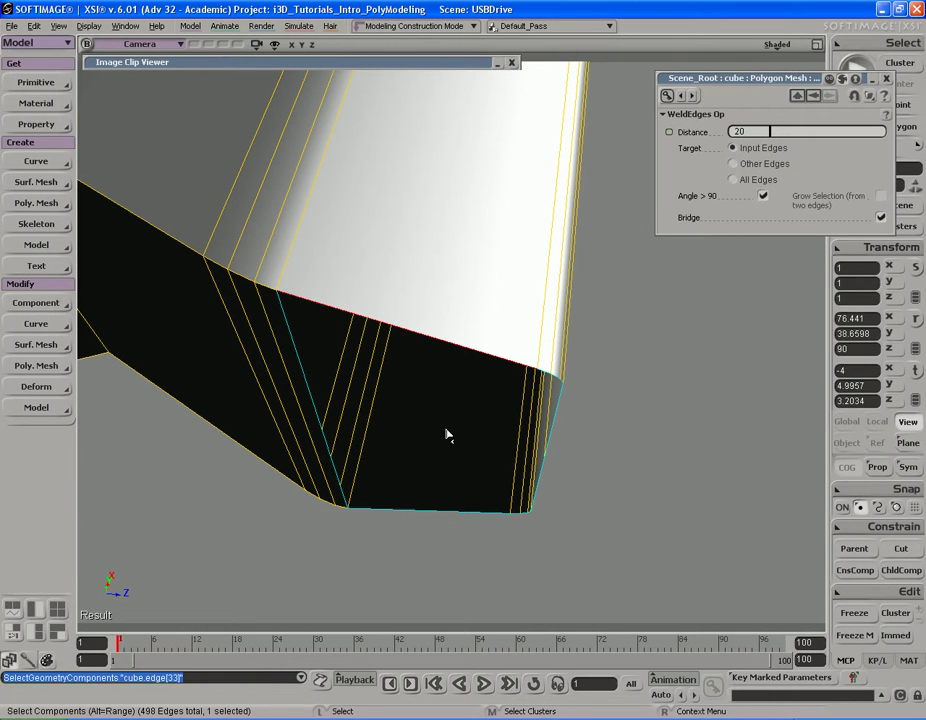
left_click(461, 512, "shift")
key("period")
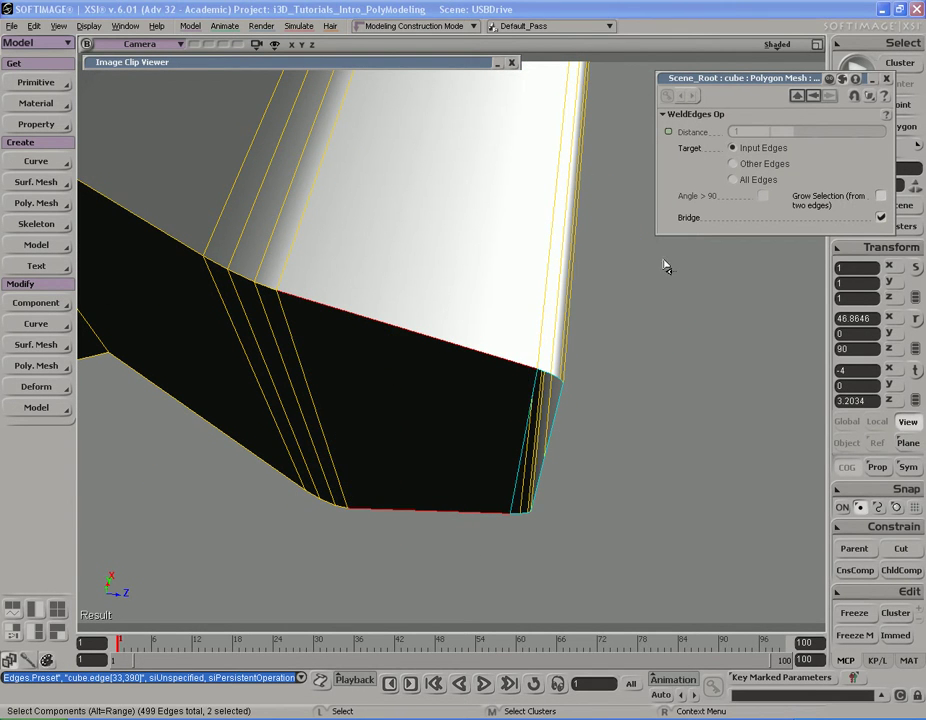
- Select two short upper boundary edges at the outer rounded corner and the two matching edges below
key("s")
right_click_drag(613, 410, 520, 505)
key("e")
left_click(456, 552)
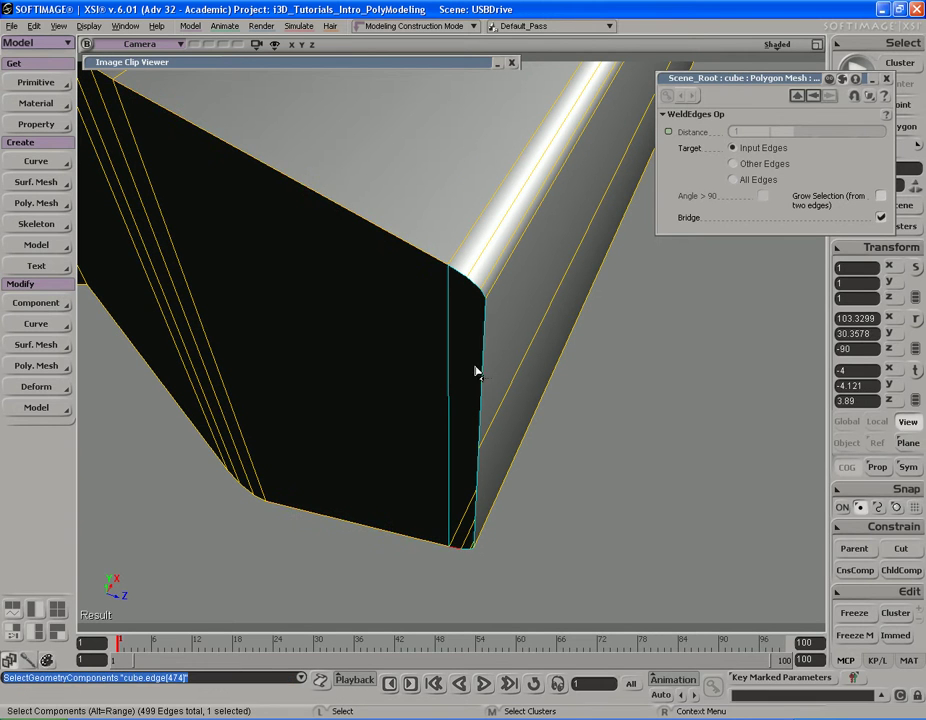
left_click(455, 287, "shift")
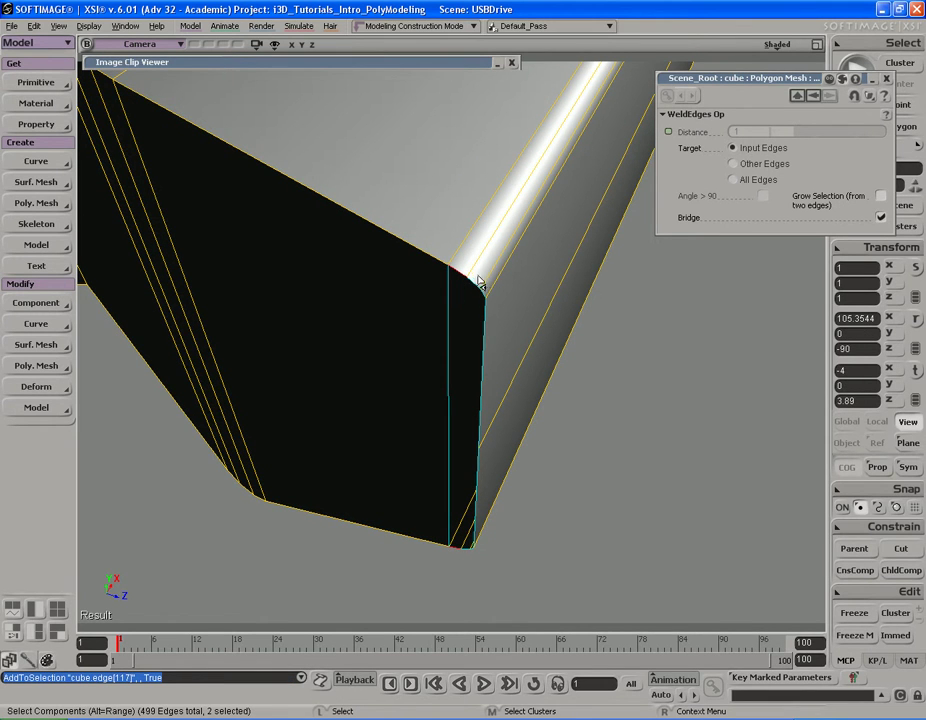
left_click(474, 326, "shift")
left_click(469, 551, "shift")
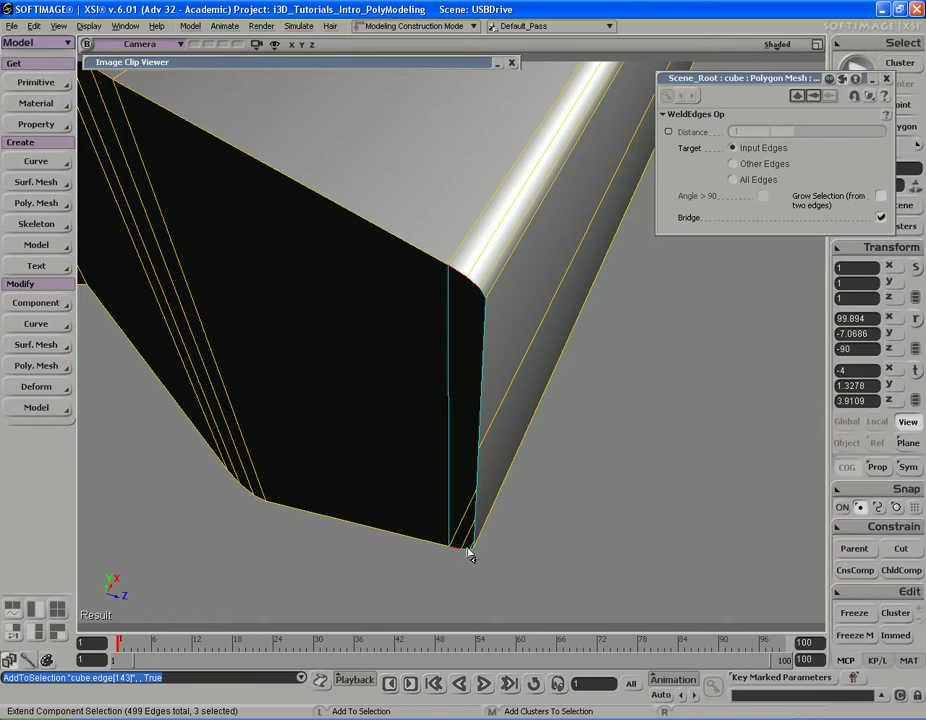
- Try to bridge the four corner edges with a distance of 30, testing Other Edges as target before returning to Input Edges
key("period")
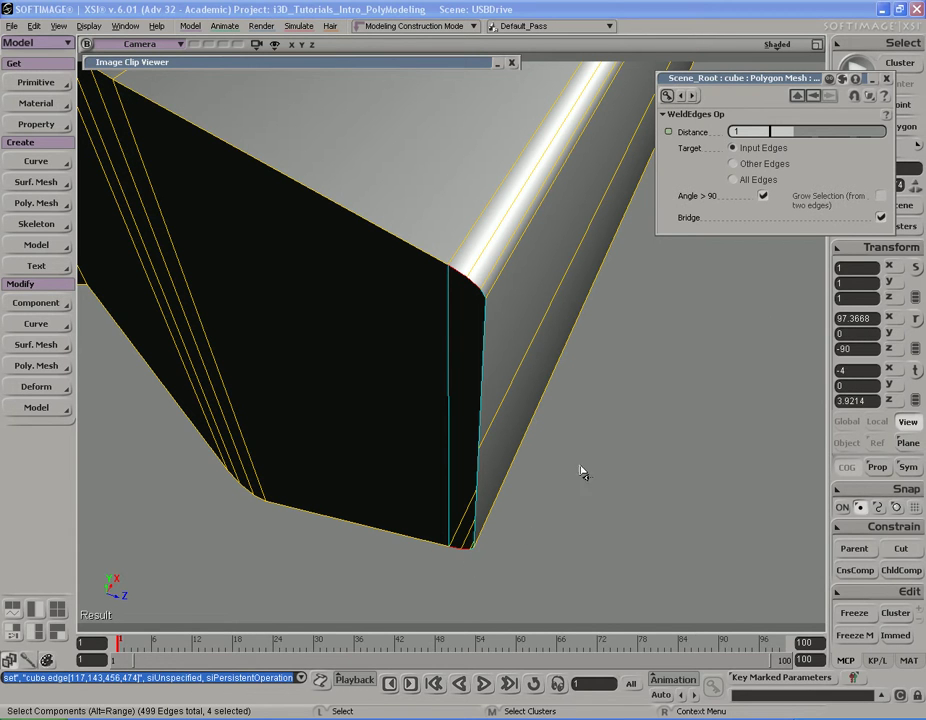
type("20")
key("Return")
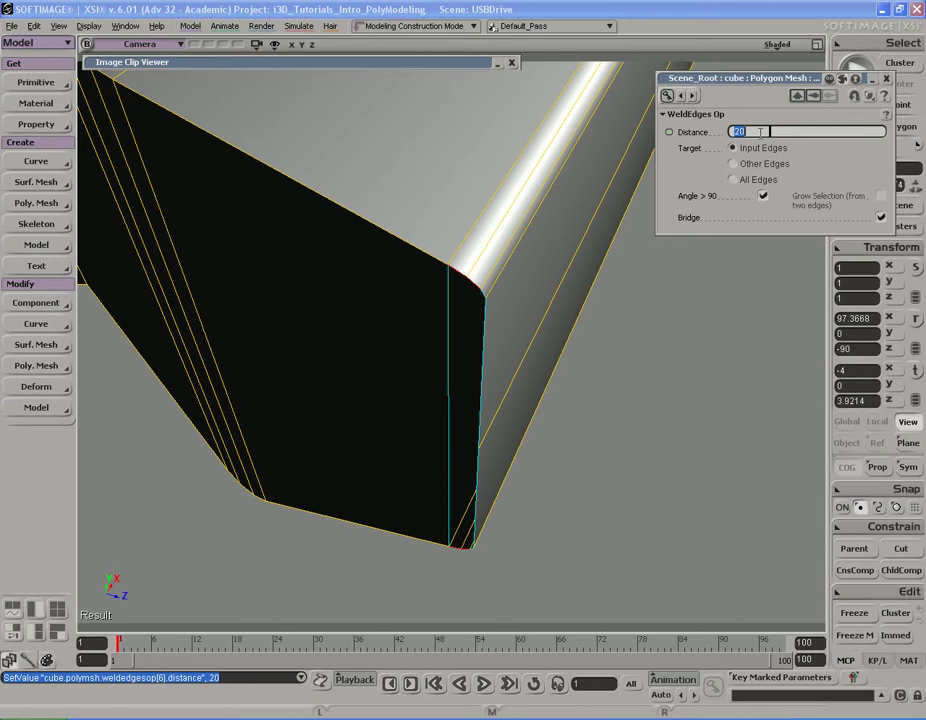
right_click_drag(603, 480, 635, 404)
left_click(732, 164)
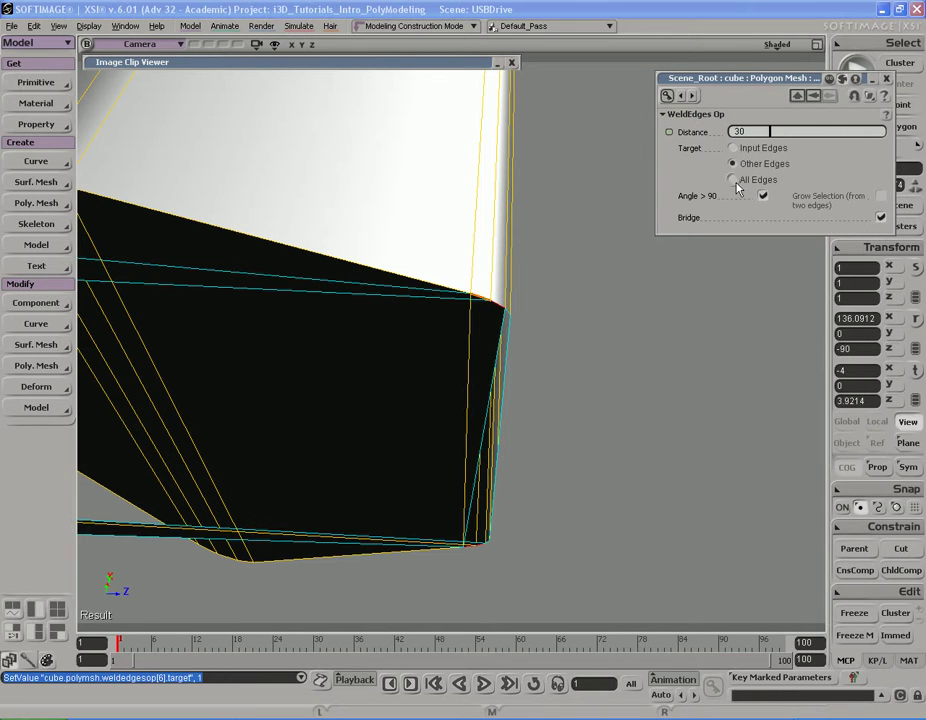
left_click(733, 148)
- Bridge only the innermost upper corner boundary edge with its matching lower edge
right_click_drag(597, 447, 616, 416)
left_click(593, 410)
key("s")
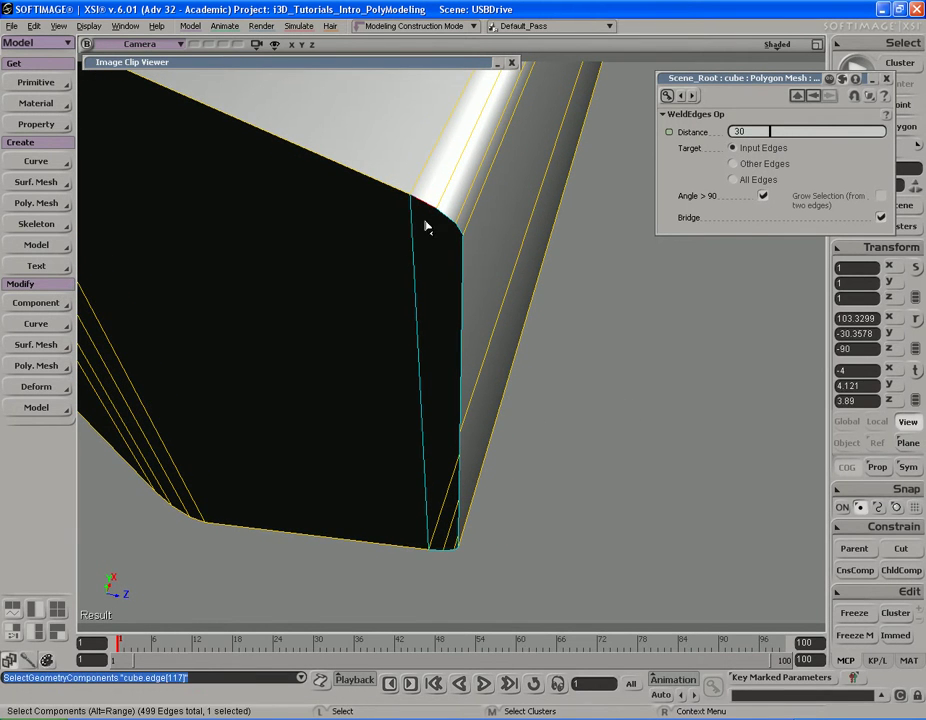
left_click(448, 552, "shift")
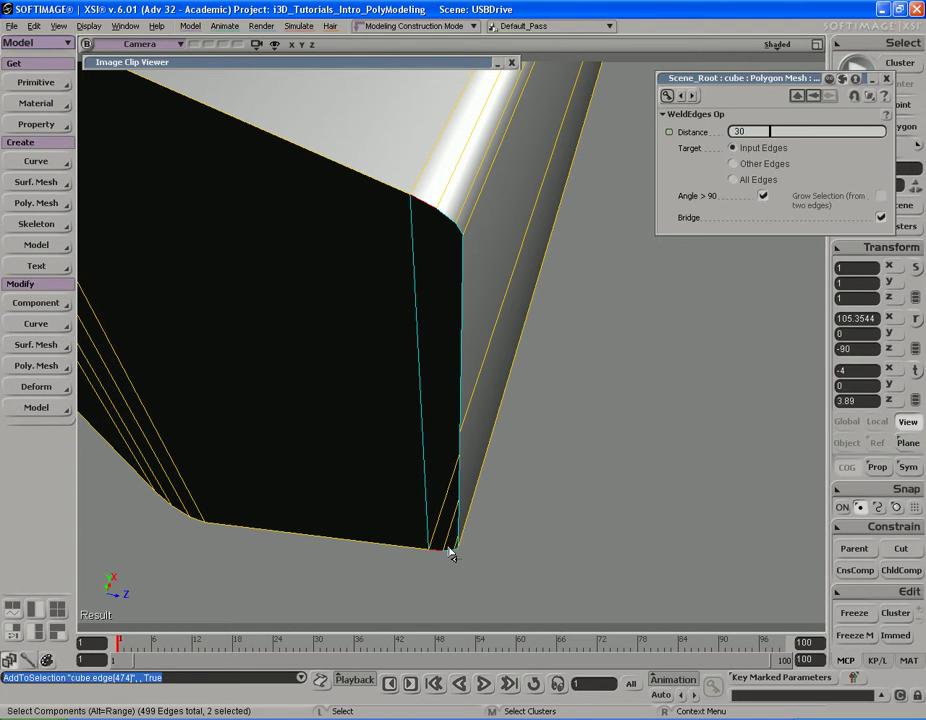
key("period")
- Bridge the next corner boundary edge outward with its matching lower edge
left_click(448, 229)
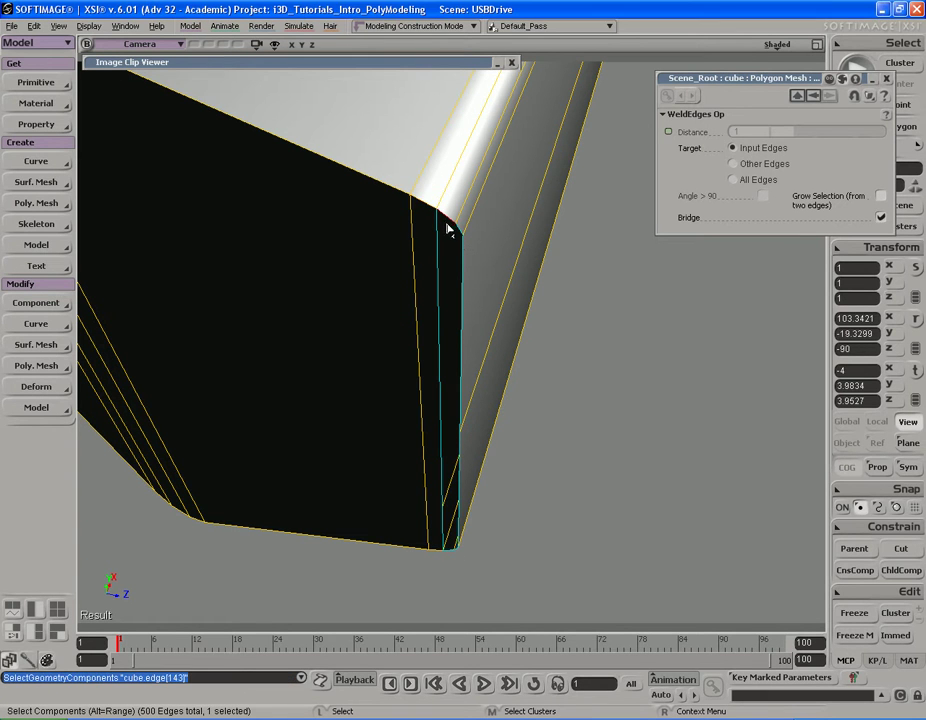
left_click(453, 548, "shift")
key("period")
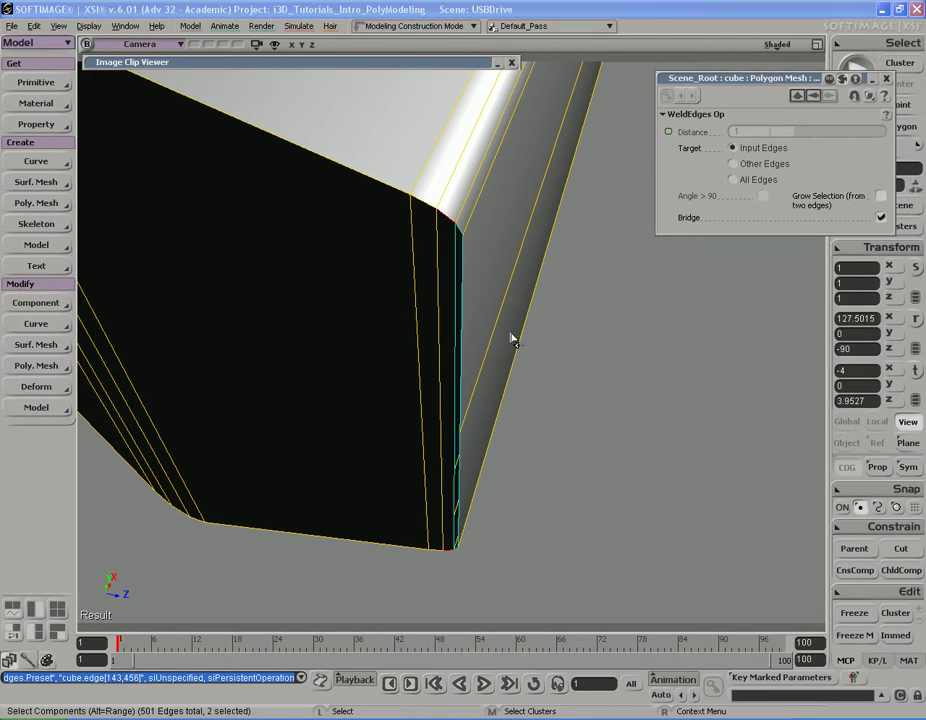
- On the opposite side of the open end, bridge the long upper boundary edge with the long lower edge
key("s")
middle_click_drag(581, 362, 544, 360)
right_click_drag(544, 360, 546, 347)
middle_click_drag(546, 347, 340, 364)
left_click_drag(340, 364, 463, 378)
right_click_drag(463, 378, 432, 340)
right_click_drag(432, 362, 431, 360)
left_click(389, 258)
left_click(401, 533, "shift")
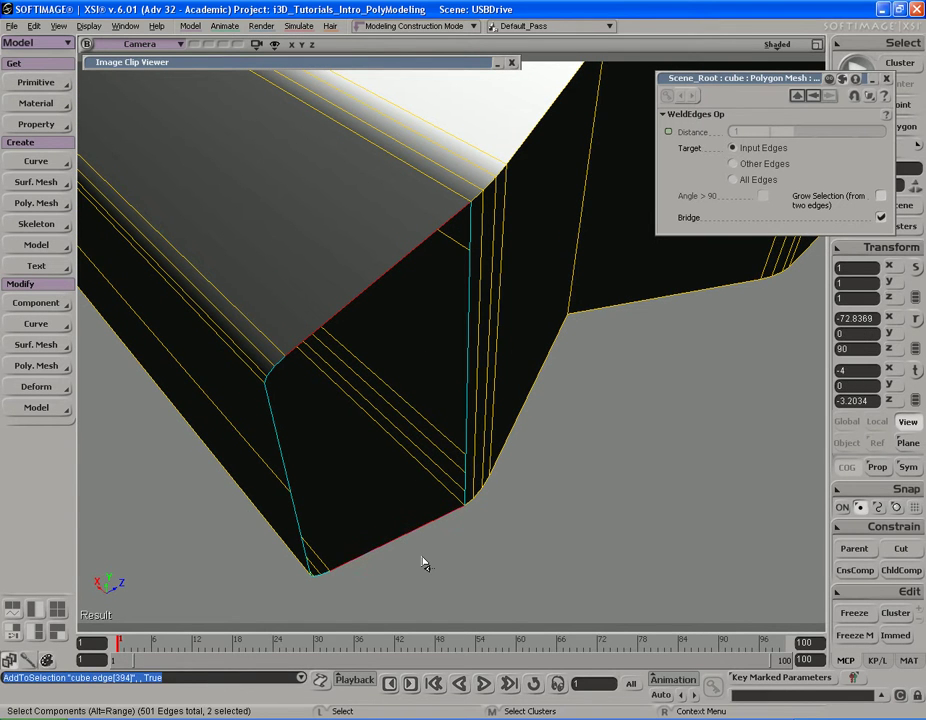
key("period")
- Try to bridge two upper corner boundary edges and their two lower counterparts on this side in one operation
key("s")
middle_click_drag(340, 422, 397, 413)
right_click_drag(397, 413, 398, 405)
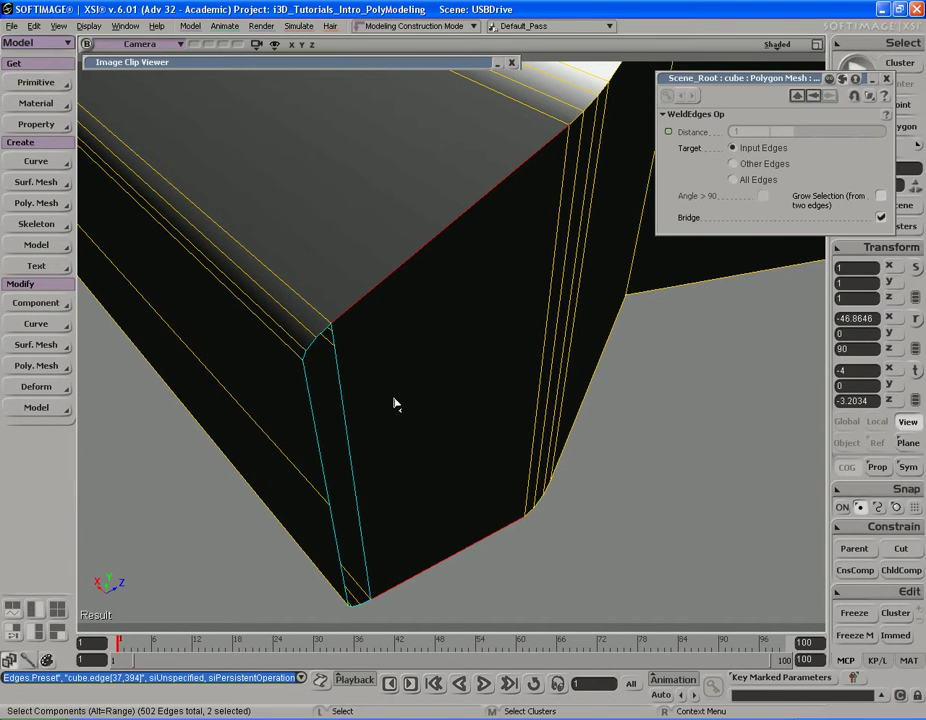
key("s")
middle_click_drag(327, 332, 328, 352)
left_click(287, 424)
key("s")
left_click_drag(331, 496, 335, 464)
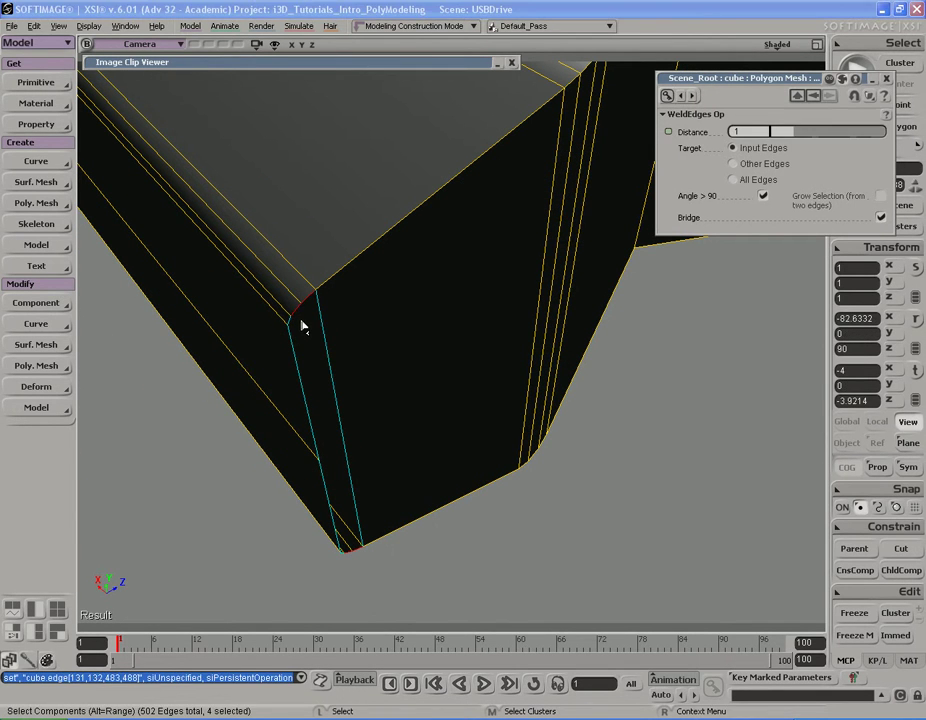
- Bridge the innermost corner edge pair on this side, selecting only one upper and one lower boundary edge
left_click(310, 330)
left_click(355, 551, "shift")
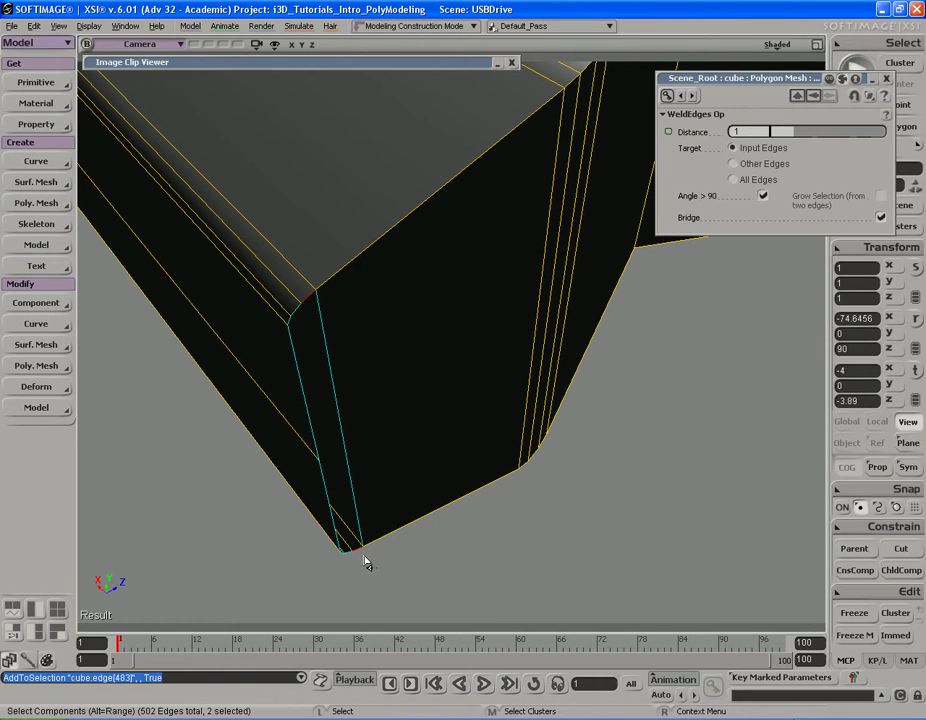
key("period")
- Bridge the second upper corner boundary edge on this side with its matching lower edge
left_click(299, 318)
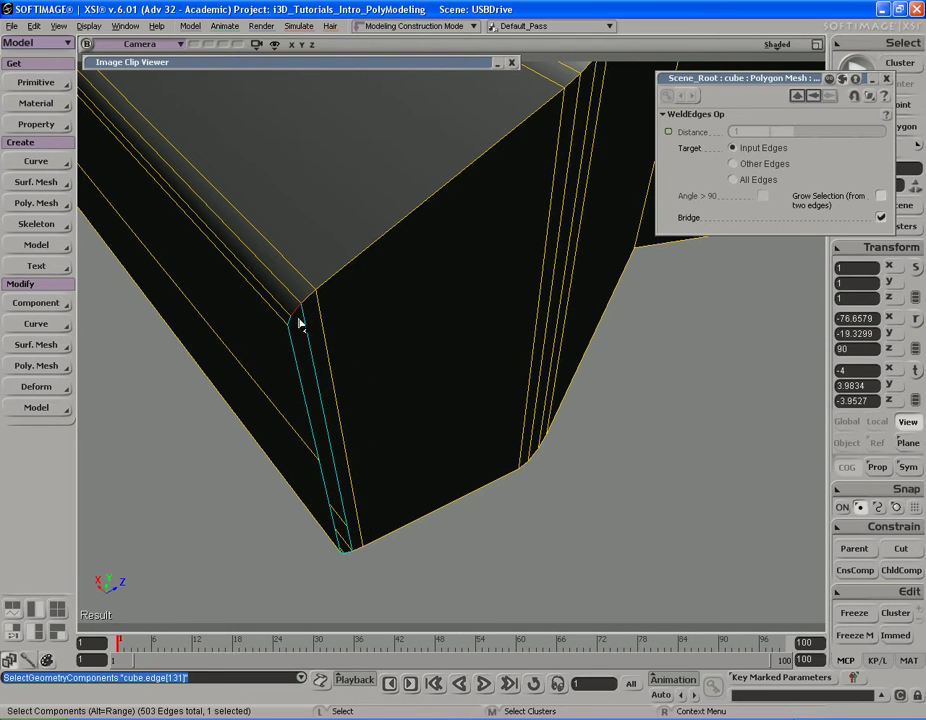
left_click(348, 550, "shift")
key("period")
- Bridge the outermost short upper boundary edge at this corner with its matching lower edge
key("s")
middle_click_drag(337, 367, 389, 382)
left_click_drag(389, 382, 405, 382)
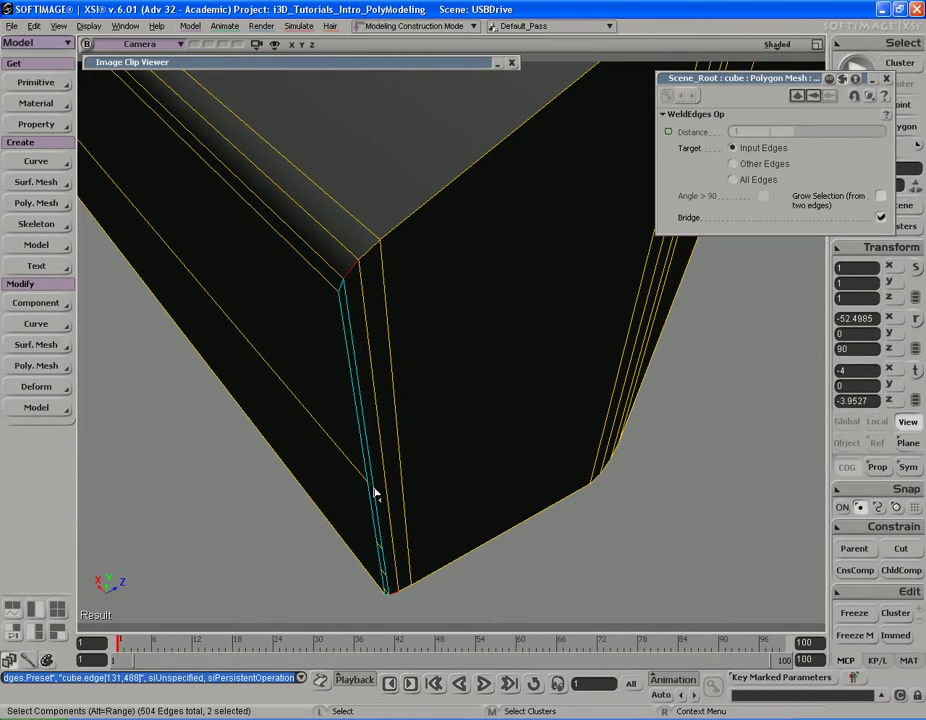
left_click(342, 292)
key("s")
right_click_drag(478, 570, 380, 562)
left_click_drag(380, 562, 393, 511)
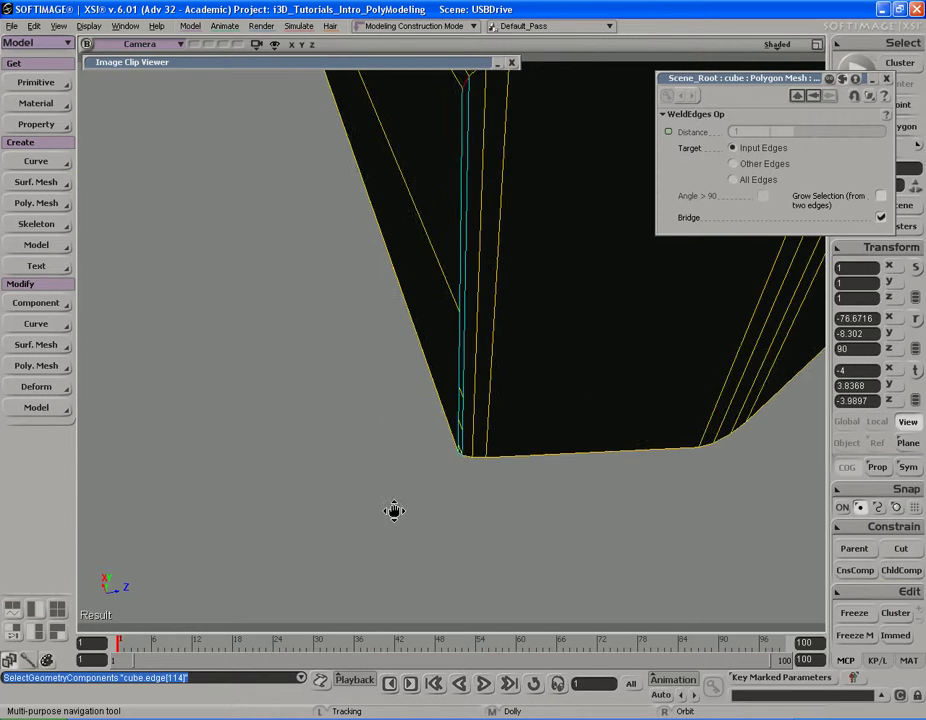
middle_click_drag(393, 511, 411, 515)
right_click_drag(411, 515, 431, 526)
left_click(367, 551, "shift")
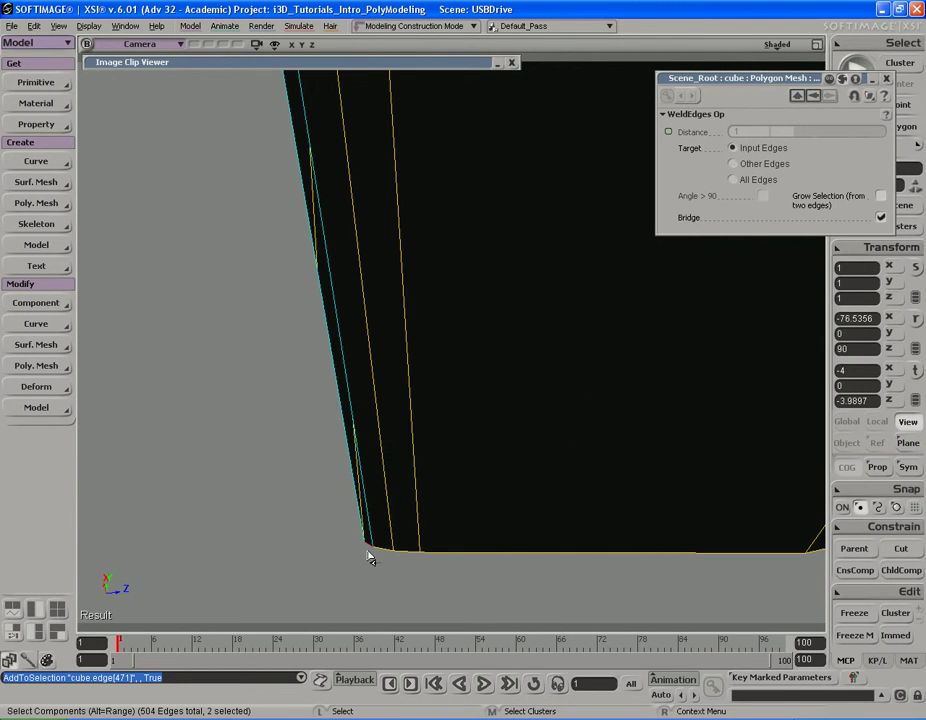
- Bridge the remaining outermost corner boundary edge pair on the opposite side of the body
key("s")
right_click_drag(368, 557, 448, 479)
right_click_drag(392, 465, 507, 347)
right_click_drag(523, 263, 527, 301)
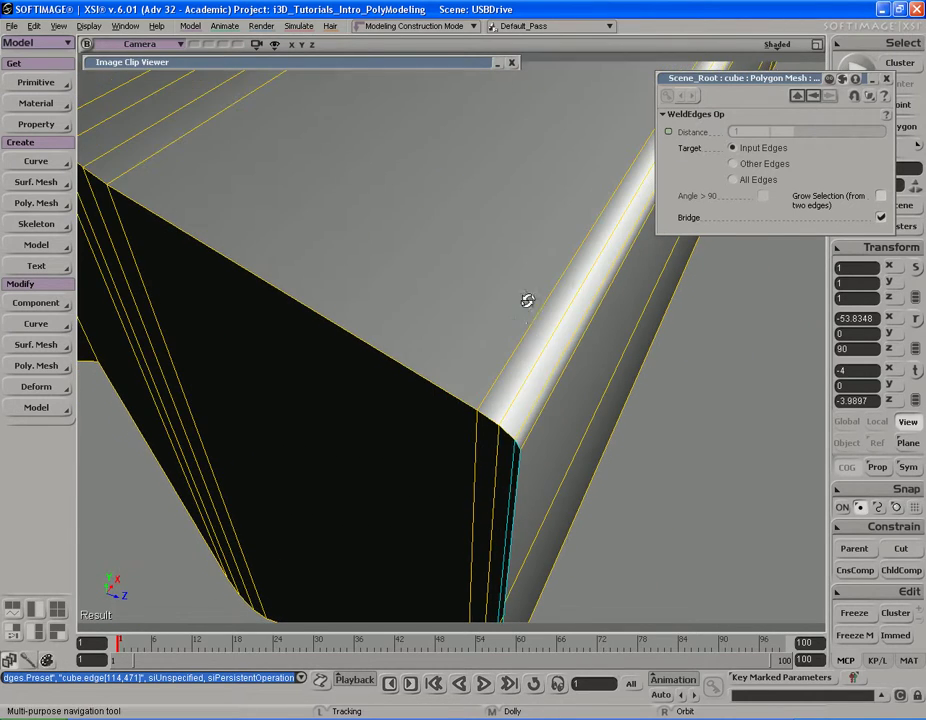
left_click(520, 450)
key("s")
left_click_drag(527, 517, 521, 403)
middle_click_drag(521, 403, 476, 417)
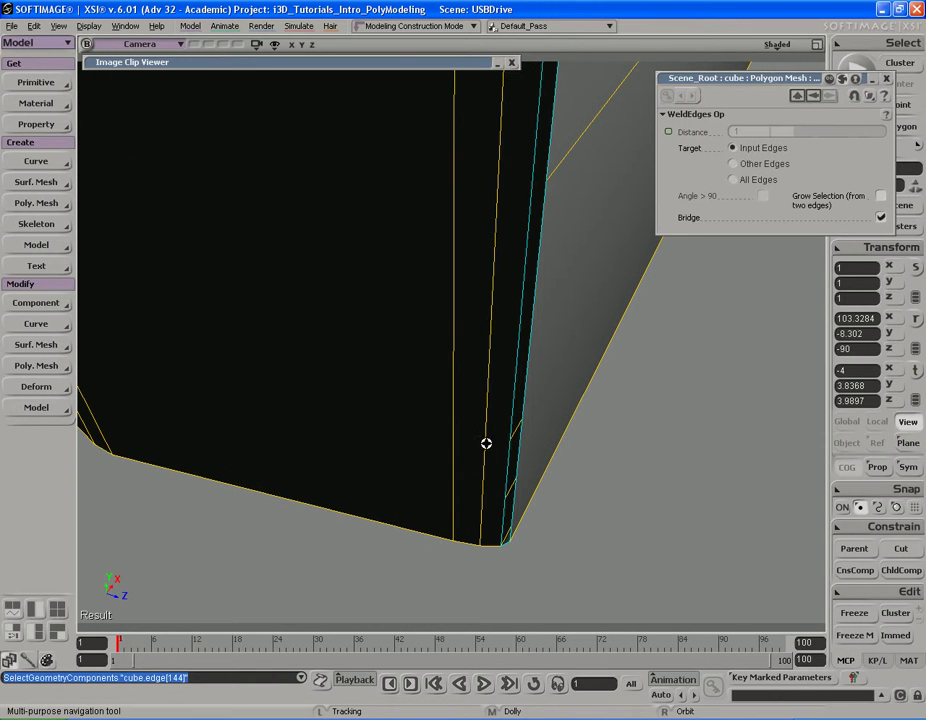
right_click_drag(523, 539, 459, 366)
- Select the parallel vertical edges across the closed end, starting from the middle one, and subdivide them with 2 subdivisions and Connect enabled
left_click(512, 347)
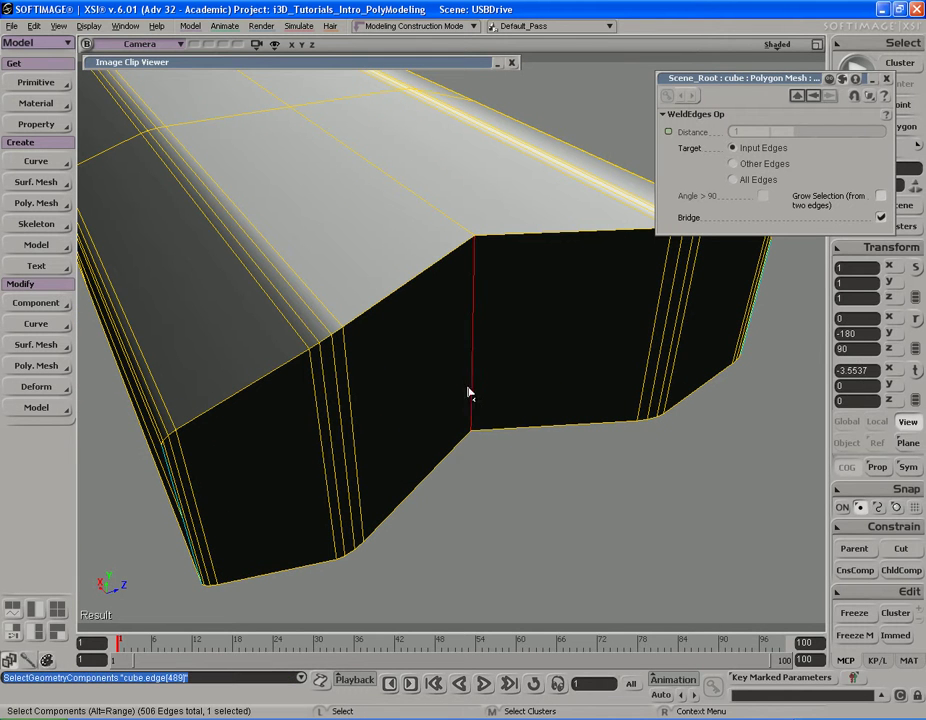
middle_click(370, 430, "alt")
key("s")
right_click_drag(386, 431, 406, 411)
key("shift+d")
- Weld the boundary points and edges of the body mesh with a distance of 2.642
key("s")
right_click_drag(588, 375, 484, 352)
key("space")
key("s")
right_click_drag(560, 438, 536, 413)
left_click(514, 330)
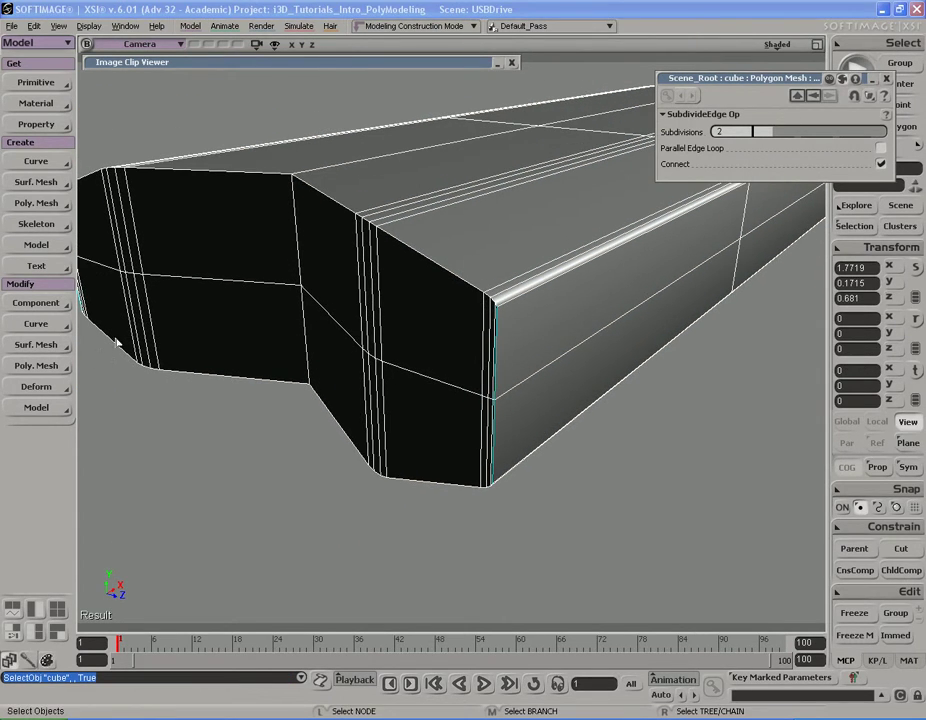
left_click(36, 366)
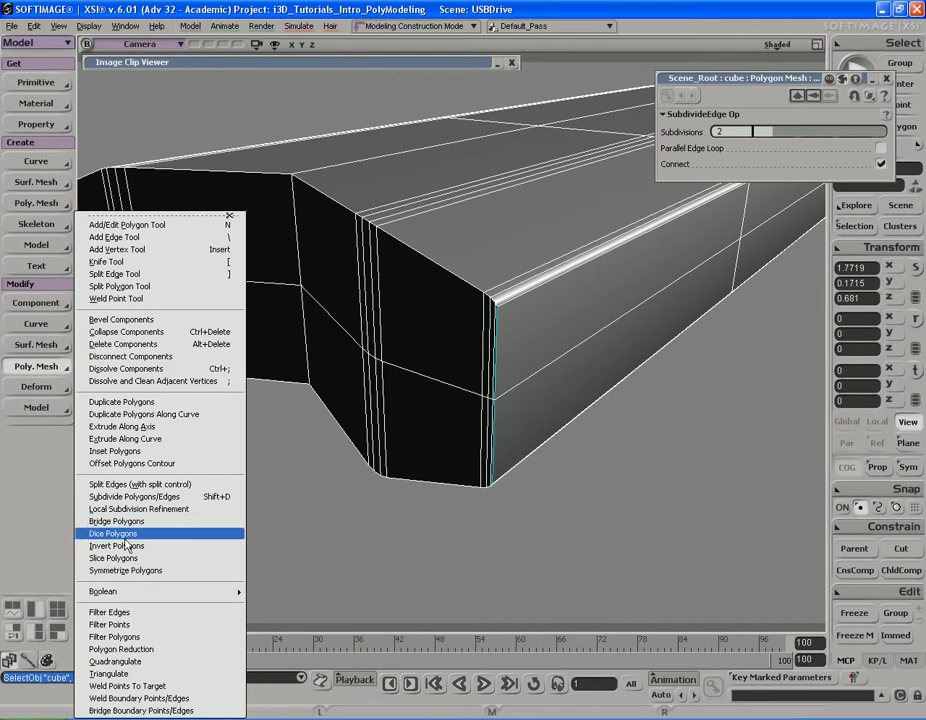
left_click(151, 698)
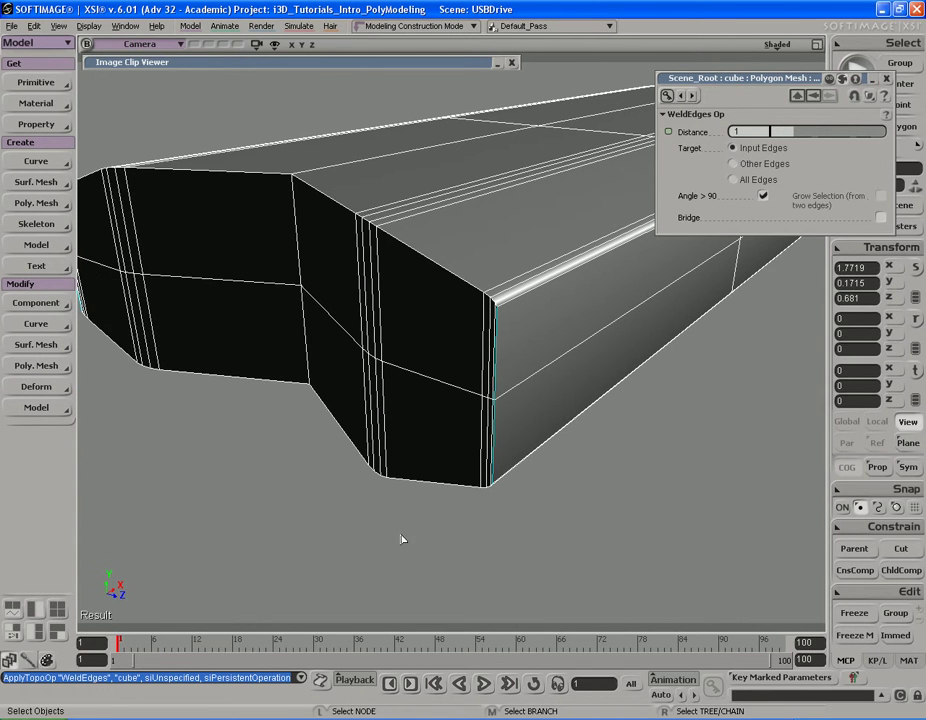
left_click_drag(562, 368, 560, 353)
left_click_drag(805, 143, 835, 131)
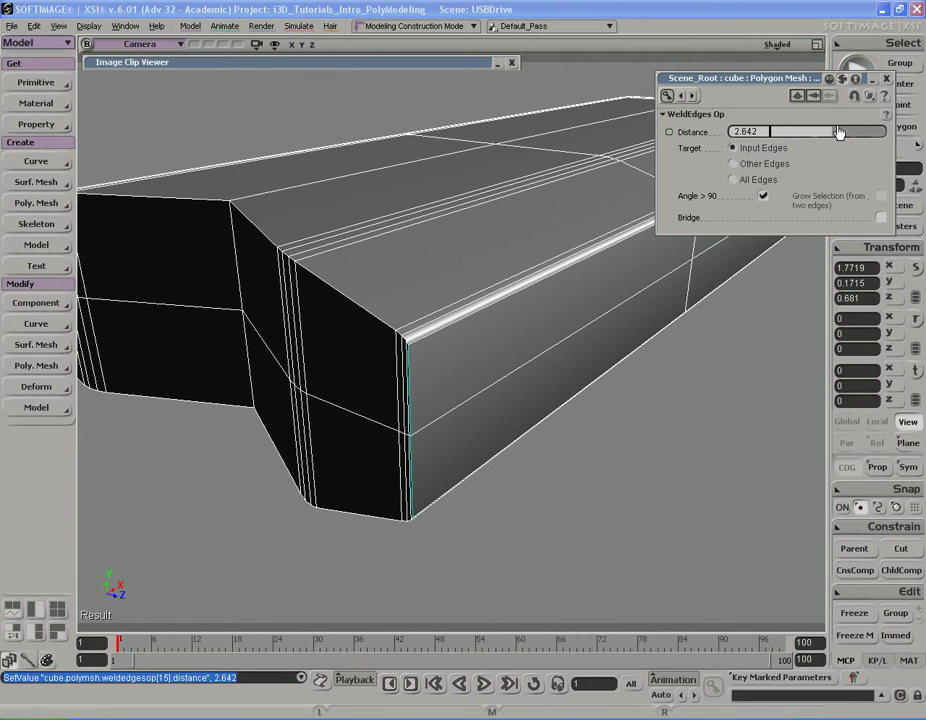
left_click(886, 78)
- Weld the coincident mid-height points at one outer corner of the body's closed end
right_click_drag(719, 312, 674, 432)
middle_click_drag(674, 432, 516, 434)
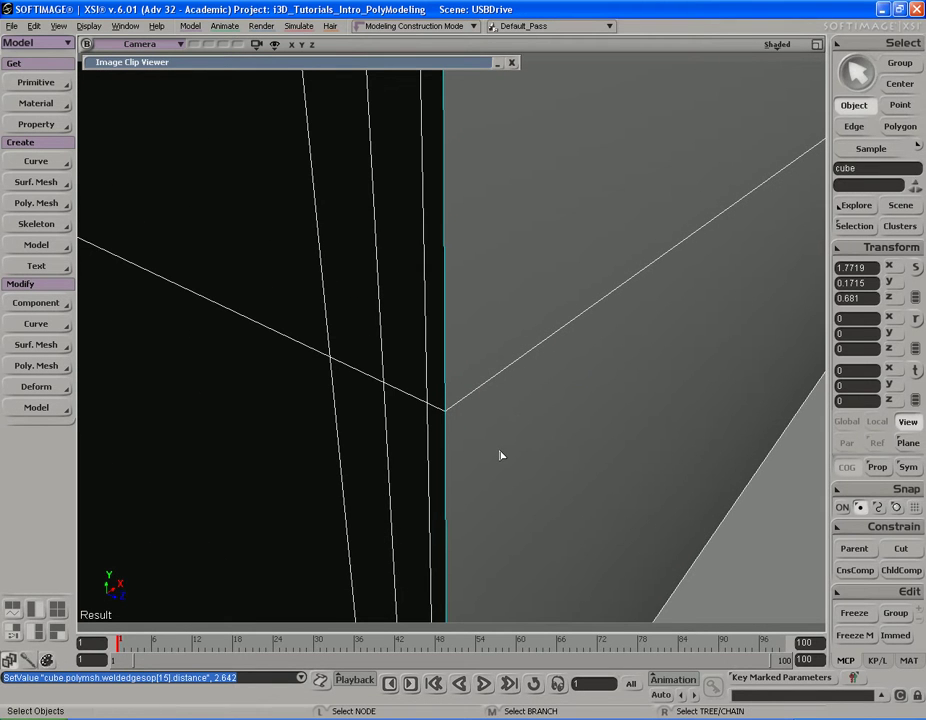
key("m")
mouse_move(445, 410)
left_mouse_down()
mouse_move(473, 413)
mouse_move(472, 390)
mouse_move(434, 416)
mouse_move(444, 416)
left_mouse_up()
key("ctrl+z")
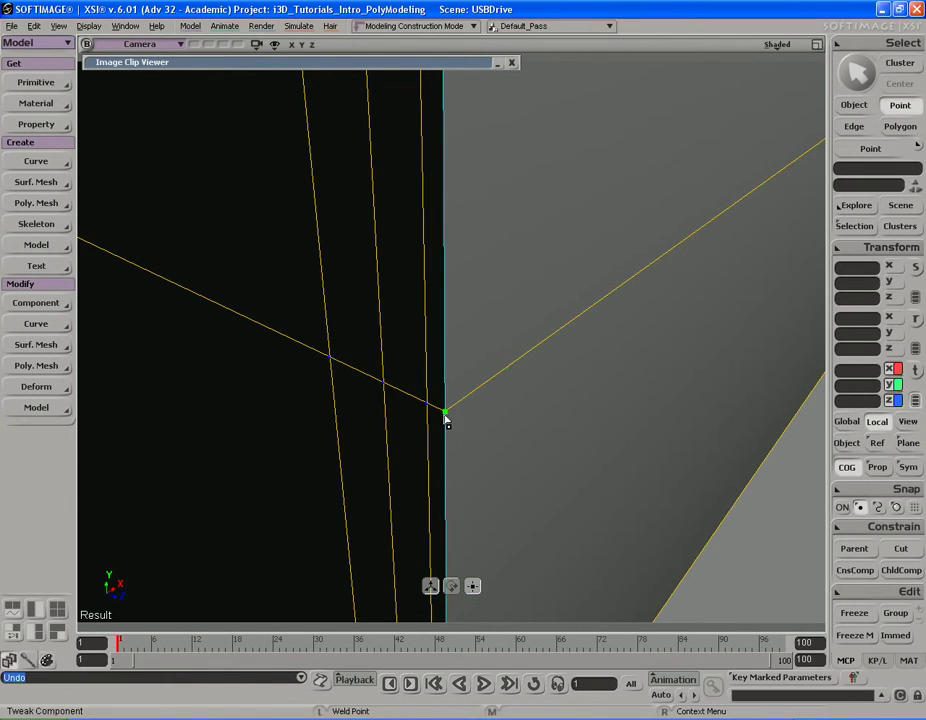
left_click(447, 414)
- Weld the coincident mid-height points at the opposite outer corner of the body's closed end
key("s")
middle_click_drag(447, 424, 639, 438)
right_click_drag(258, 404, 430, 405)
middle_click_drag(430, 405, 440, 424)
left_click_drag(440, 424, 438, 448)
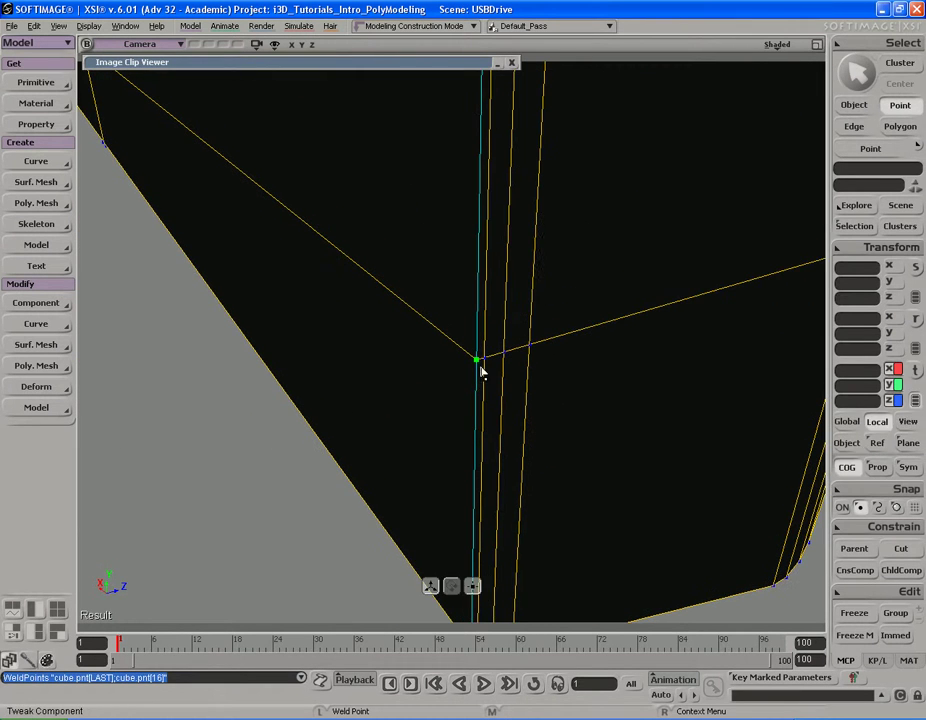
left_click(476, 366)
- Freeze the modeling history of the body mesh
key("s")
middle_click_drag(476, 368, 670, 393)
left_click_drag(670, 393, 570, 380)
right_click_drag(570, 380, 548, 339)
key("space")
left_click(867, 642)
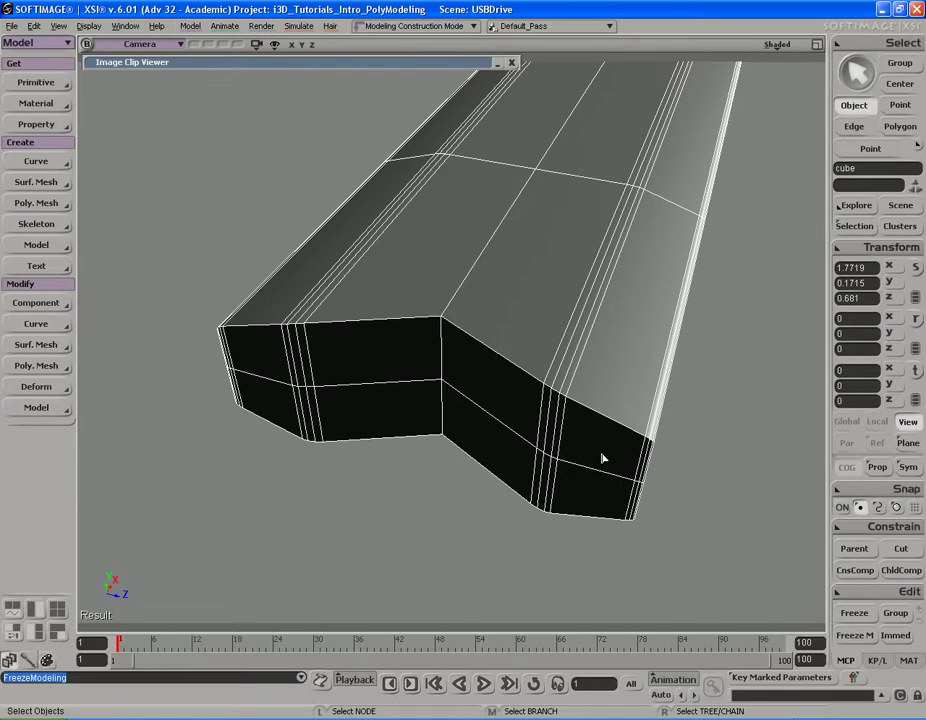
- Try beveling the two middle vertical edges of the closed end with distance 2 and 3 rounding subdivisions
key("s")
middle_click_drag(600, 466, 529, 434)
right_click_drag(529, 434, 548, 439)
key("i")
key("s")
right_click_drag(486, 397, 548, 382)
left_click(483, 342)
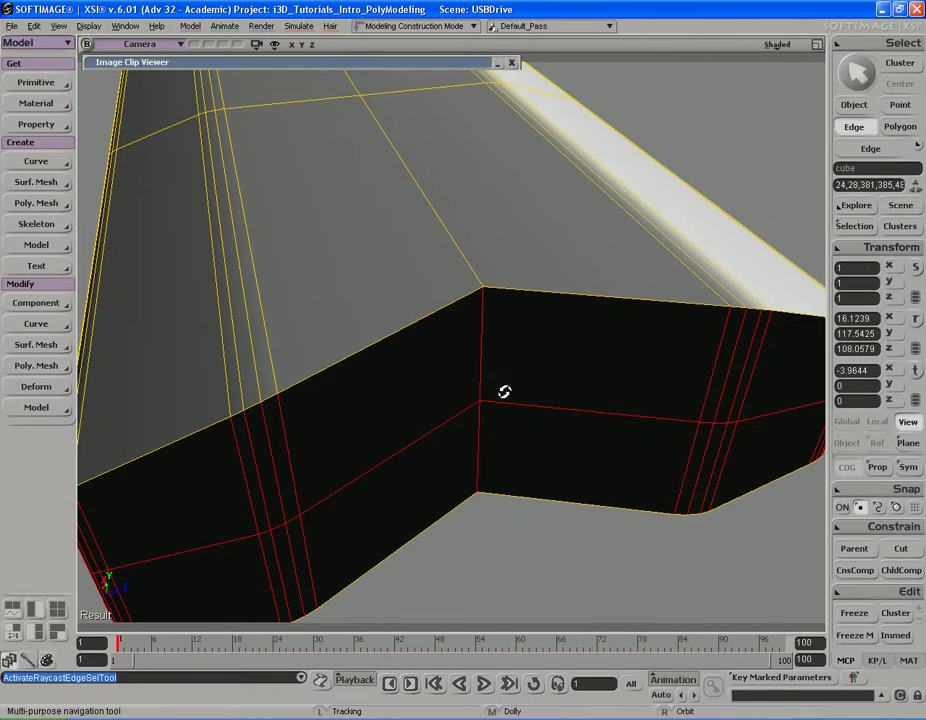
key("s")
middle_click_drag(508, 447, 527, 430)
right_click_drag(527, 430, 507, 418)
right_click(508, 418)
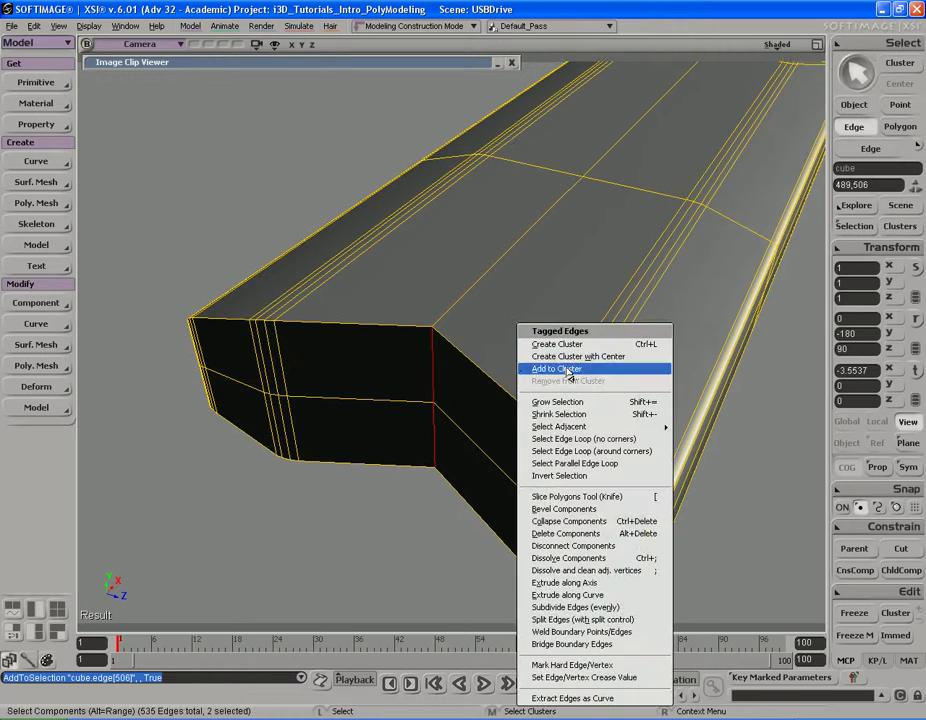
left_click(562, 508)
left_click(693, 129)
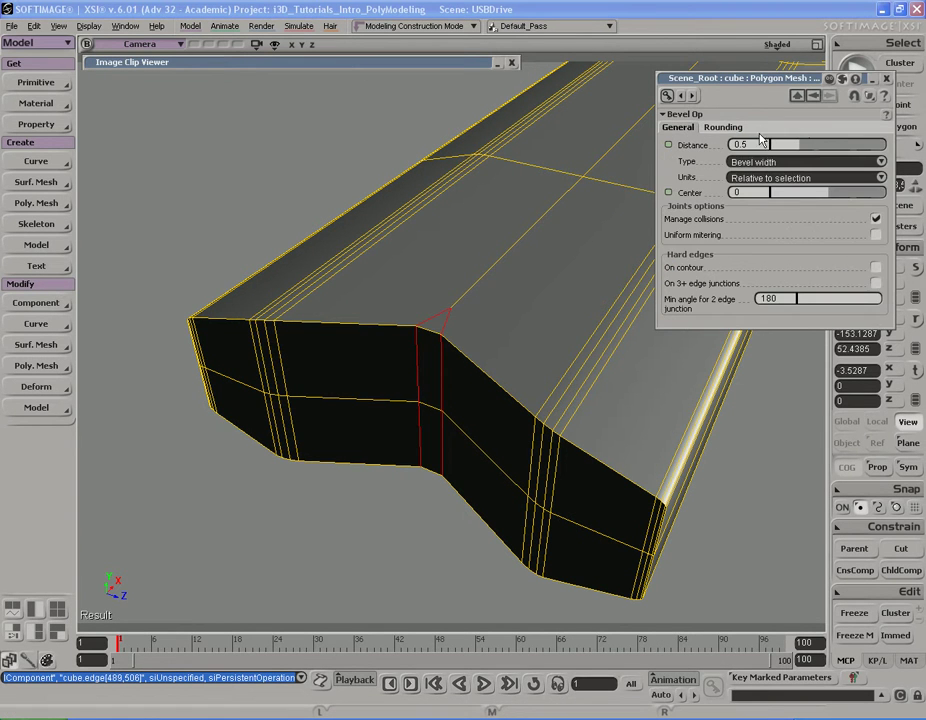
left_click_drag(822, 149, 894, 152)
left_click(724, 128)
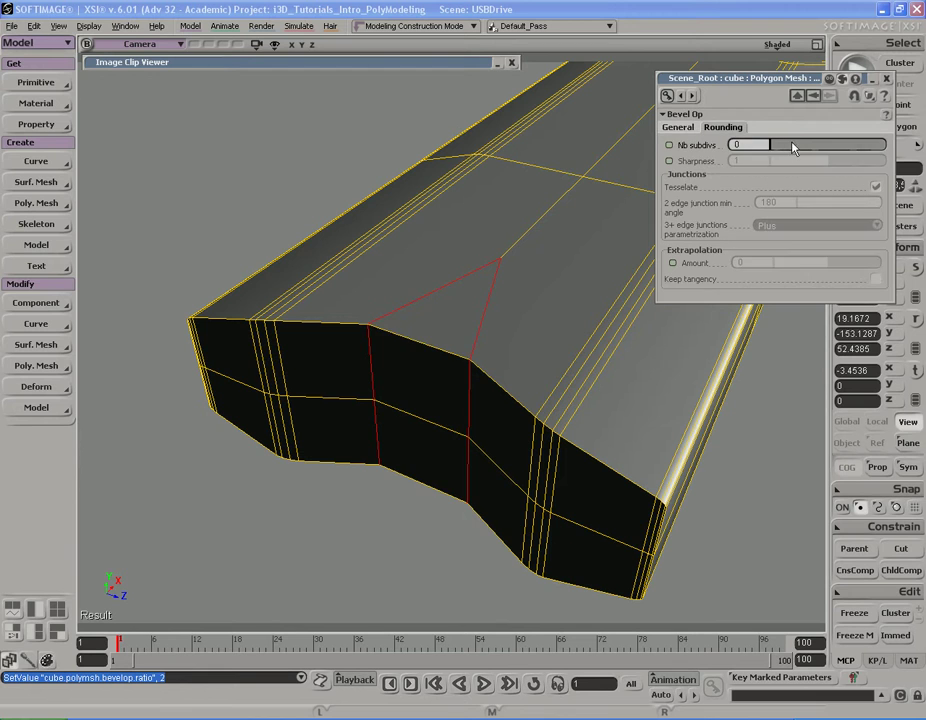
left_click_drag(789, 146, 805, 148)
- Compare the beveled body end with the USB drive reference image and examine the cap's open end
key("s")
right_click_drag(468, 316, 370, 316)
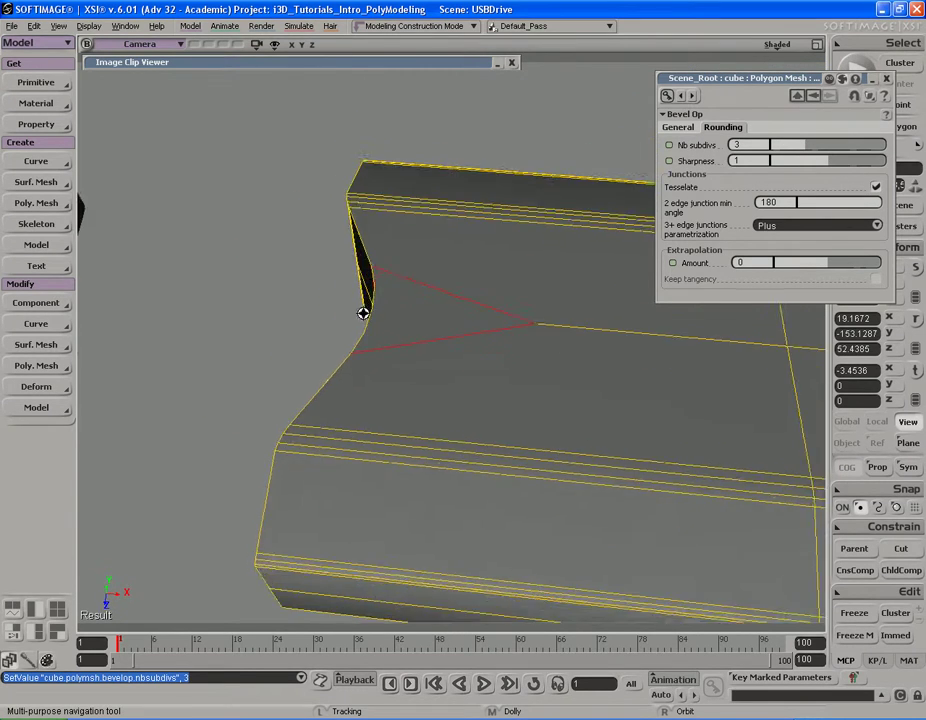
middle_click_drag(370, 316, 446, 143)
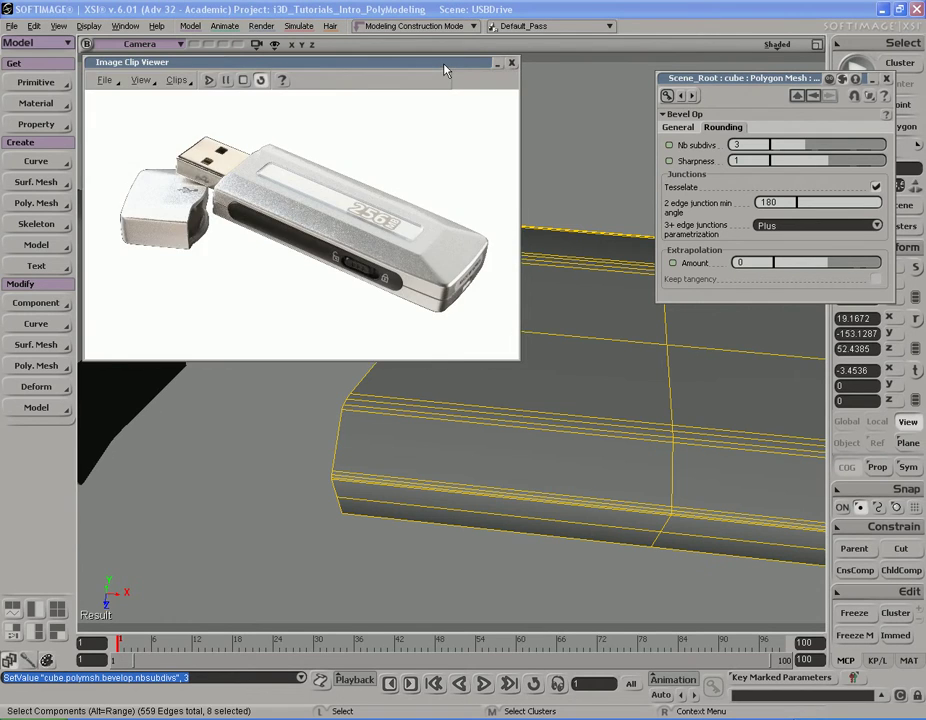
double_click(445, 66)
key("s")
right_click_drag(442, 213, 295, 330)
key("space")
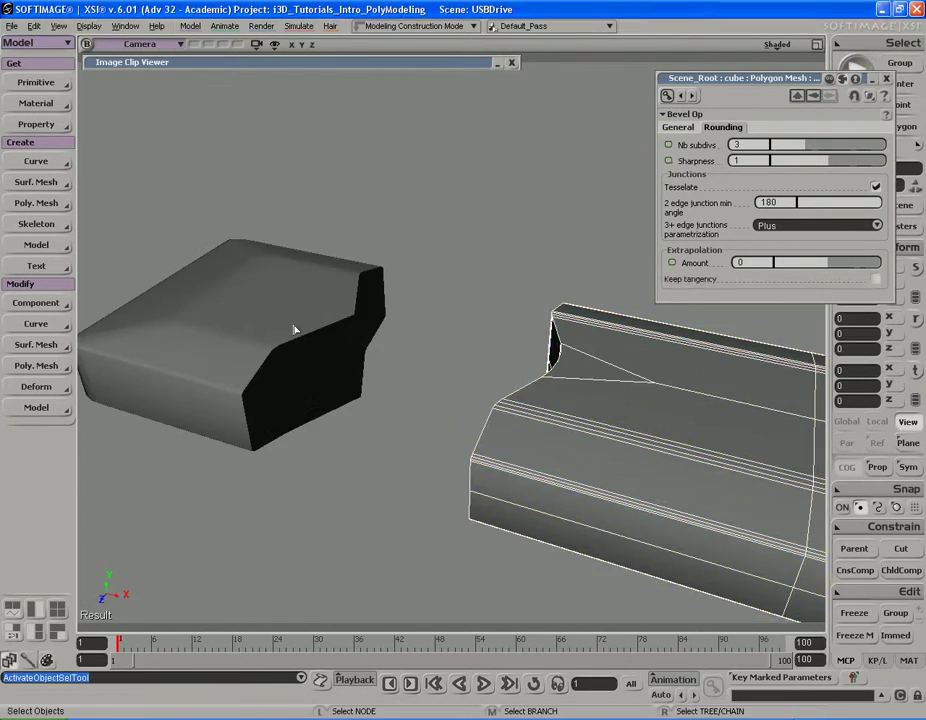
left_click(295, 330)
key("s")
left_click_drag(367, 338, 455, 343)
middle_click_drag(455, 343, 424, 308)
right_click_drag(424, 308, 550, 320)
key("space")
key("e")
key("s")
key("space")
- Delete the Bevel Op from the body's operator stack
key("s")
right_click_drag(494, 322, 654, 299)
left_click(587, 318)
left_click(873, 229)
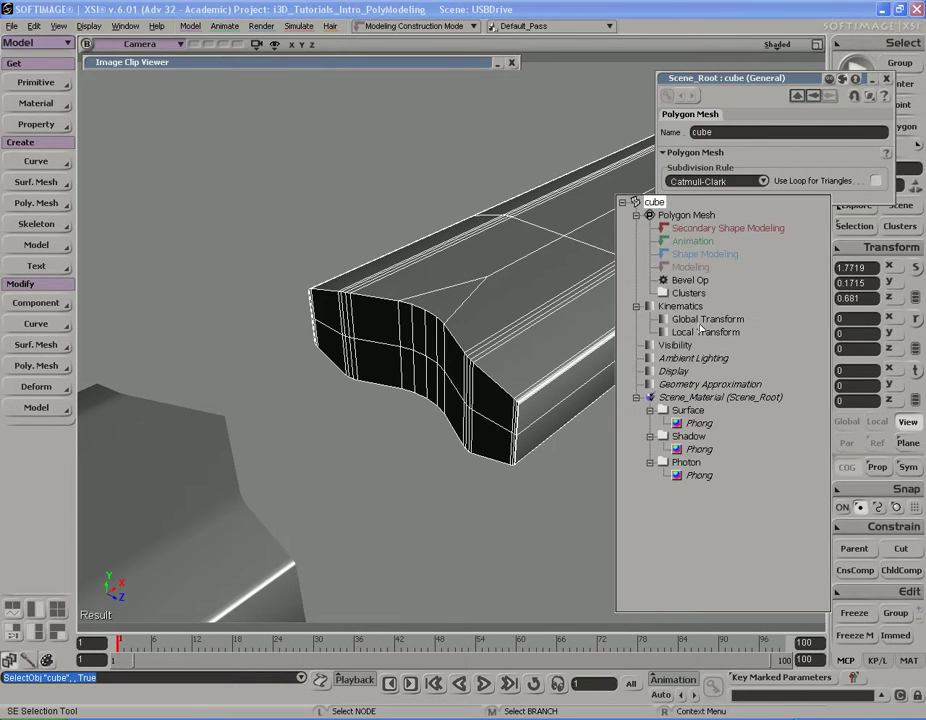
left_click(690, 281)
key("Delete")
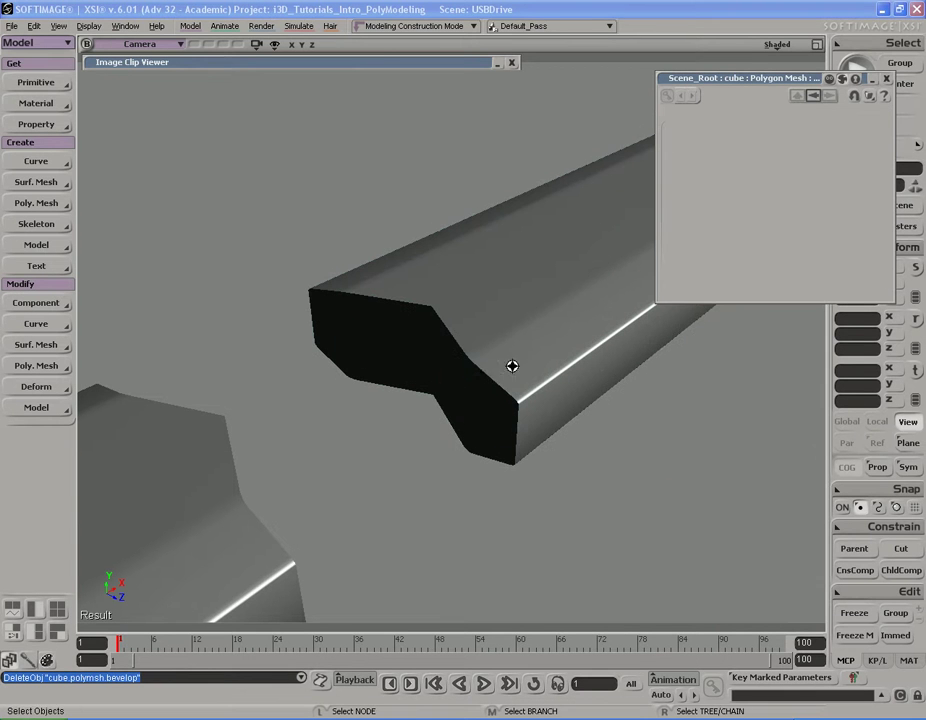
left_click(886, 78)
- Extract a copy of all polygons on the body's closed end face, keeping the originals
left_click(542, 325)
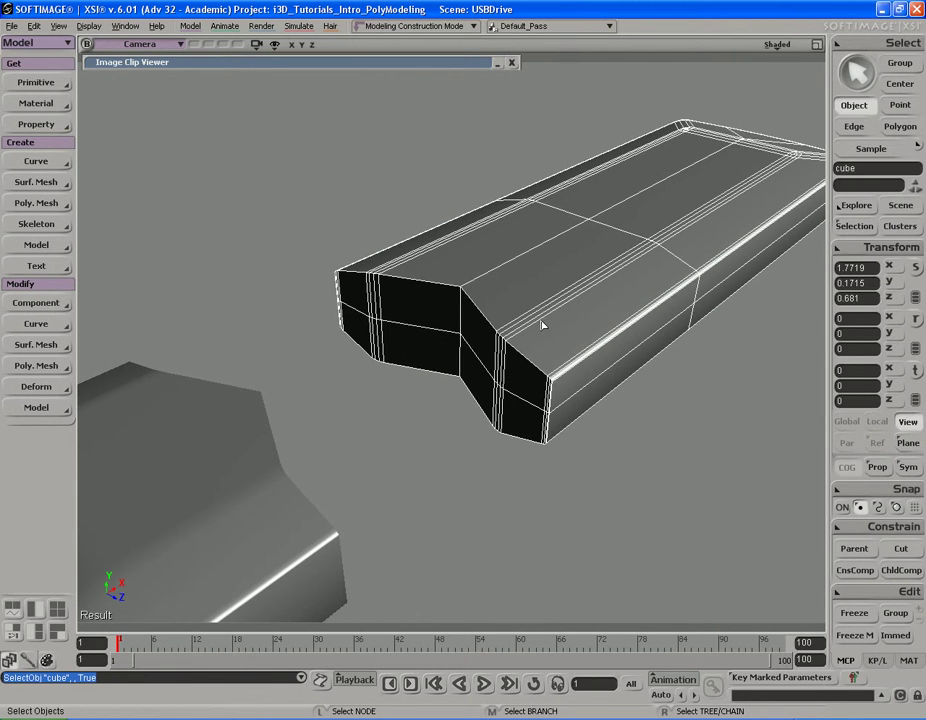
key("u")
key("s")
right_click_drag(541, 325, 541, 322)
middle_click_drag(541, 322, 488, 347)
left_click_drag(488, 347, 566, 308)
right_click_drag(566, 307, 467, 314)
right_click_drag(432, 409, 541, 374)
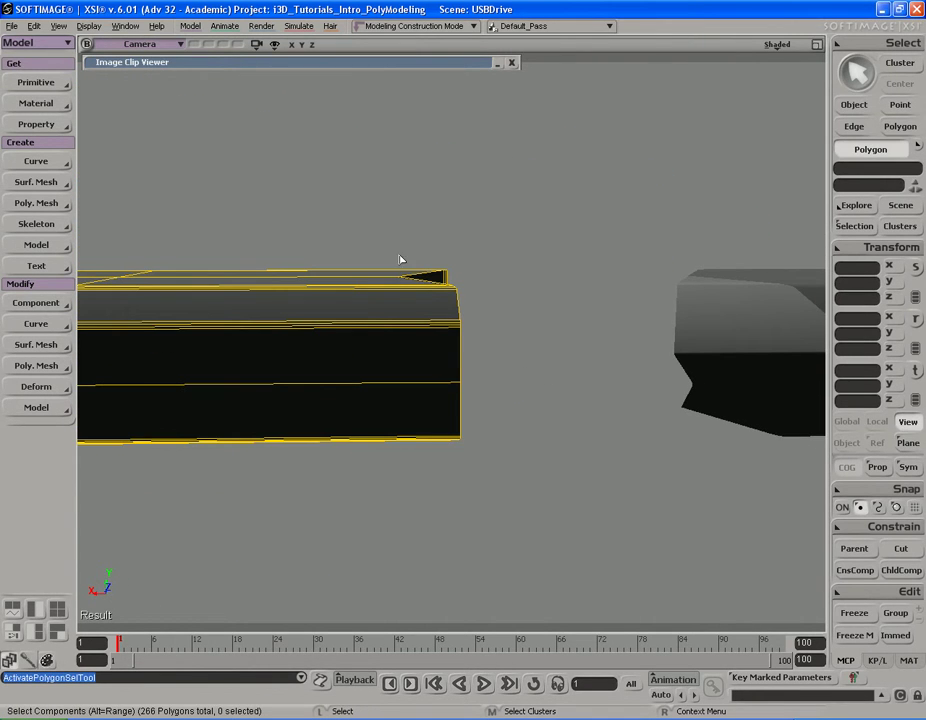
left_click_drag(497, 402, 505, 416)
key("s")
right_click_drag(525, 457, 548, 380)
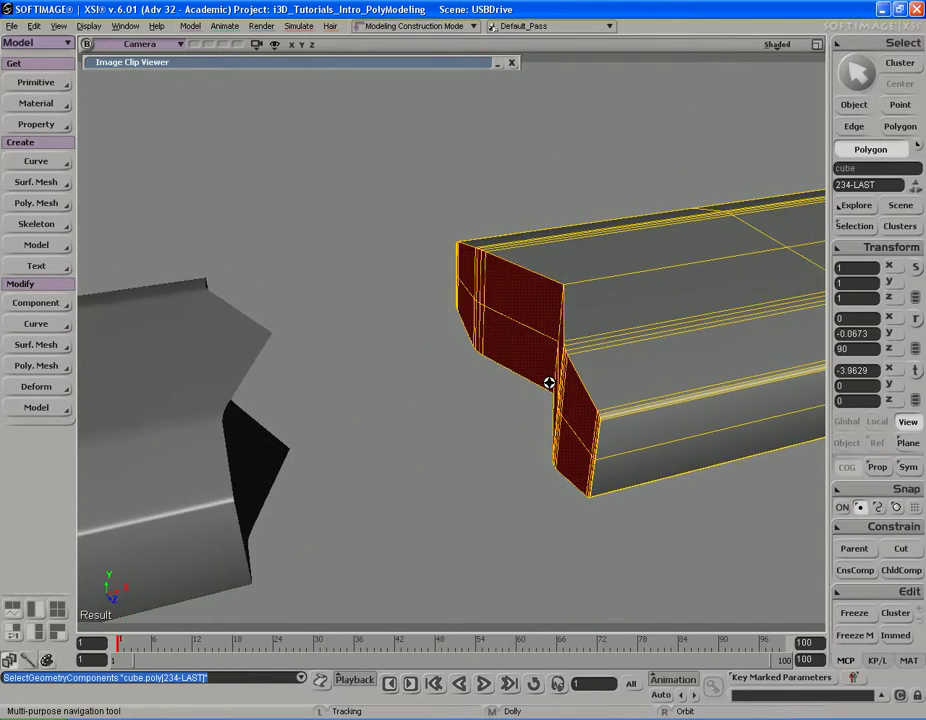
right_click(536, 305)
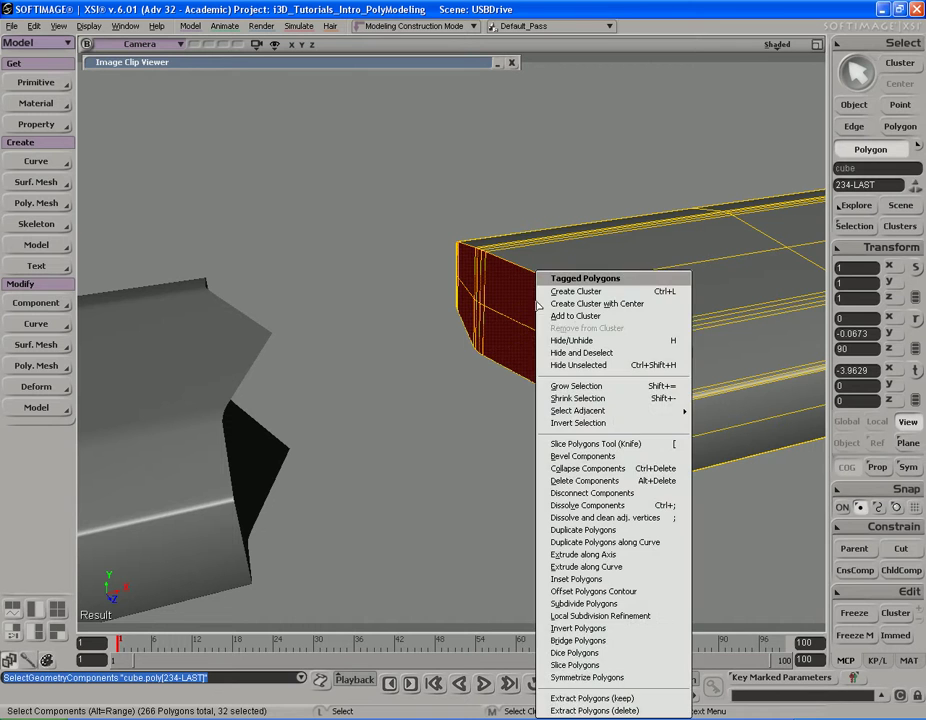
left_click(601, 698)
- Move the extracted end face along X to about -4.38, against the cap's open end
key("s")
right_click_drag(563, 400, 531, 389)
key("v")
left_click_drag(683, 371, 513, 376)
key("s")
left_click_drag(513, 376, 566, 385)
middle_click_drag(566, 385, 546, 393)
right_click_drag(546, 393, 623, 371)
key("v")
left_click_drag(679, 443, 653, 438)
key("space")
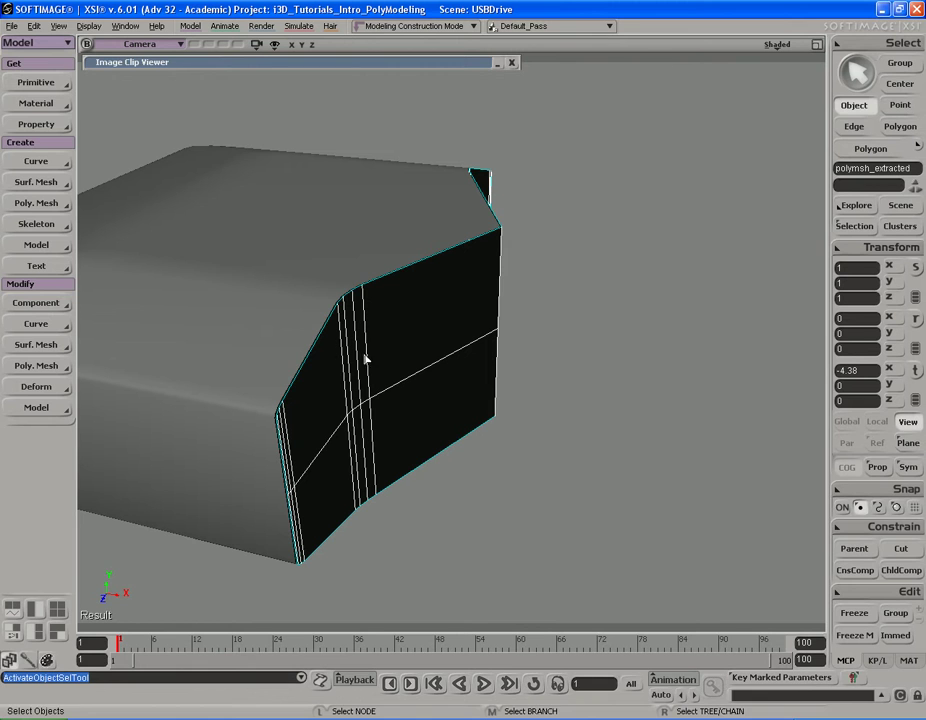
- Invert the polygons of the extracted end face
left_click(38, 365)
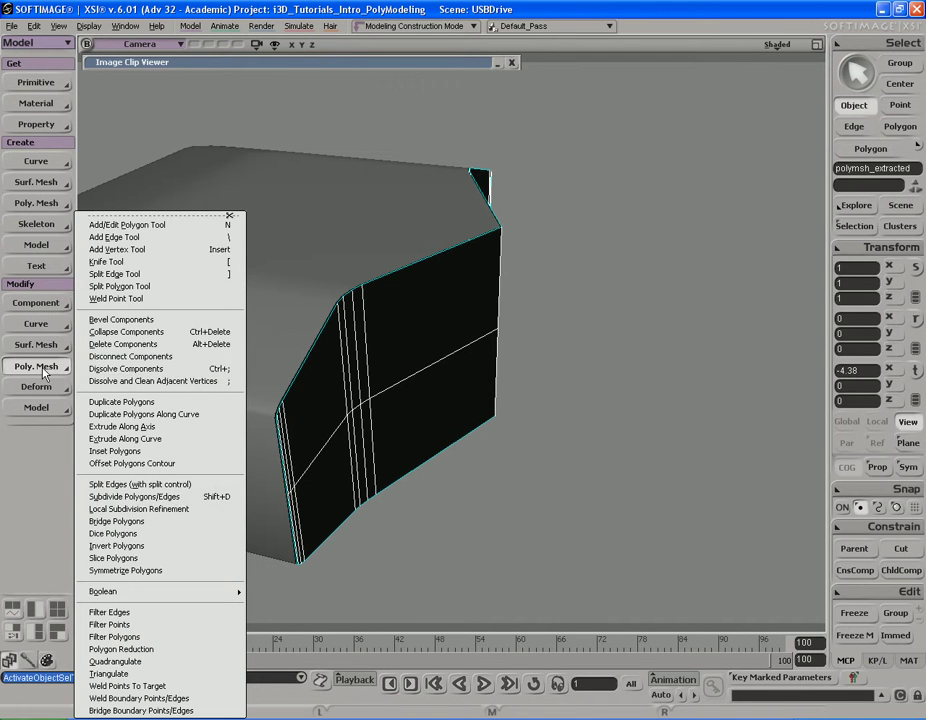
left_click(150, 546)
right_click_drag(372, 442, 513, 468)
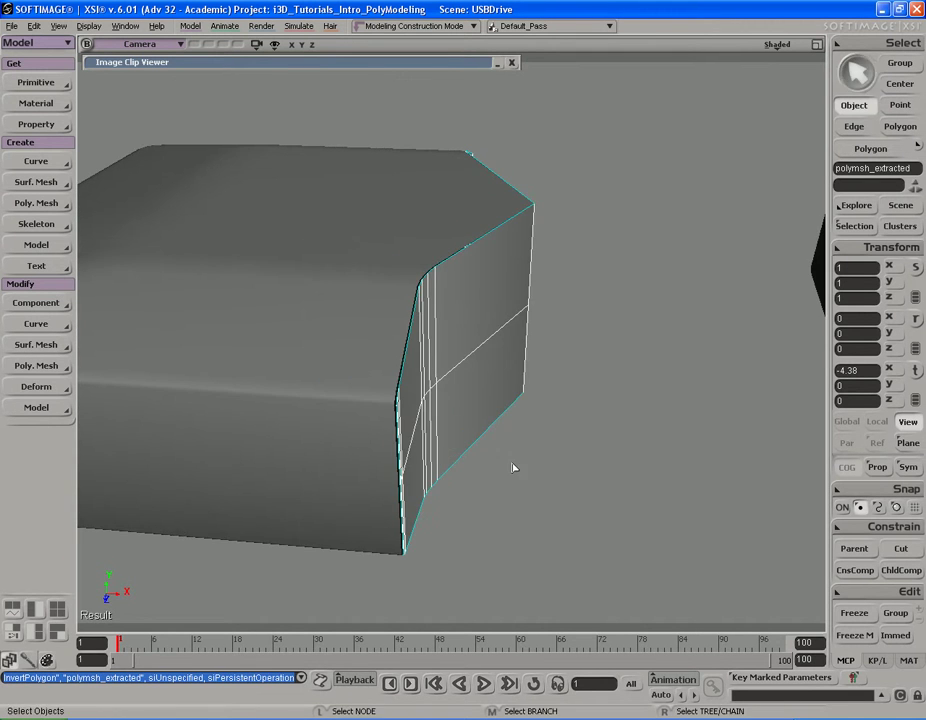
key("F12")
key("F12")
- Offset the extracted end face slightly from the cap's open end, to about -4.0623 in X
key("s")
mouse_move(560, 335)
right_mouse_down()
mouse_move(568, 331)
mouse_move(552, 342)
right_mouse_up()
middle_click_drag(552, 342, 507, 384)
right_click_drag(507, 384, 502, 379)
key("v")
left_click_drag(541, 411, 562, 395)
key("s")
mouse_move(562, 395)
right_mouse_down()
mouse_move(579, 366)
mouse_move(556, 381)
right_mouse_up()
middle_click_drag(535, 398, 535, 389)
key("v")
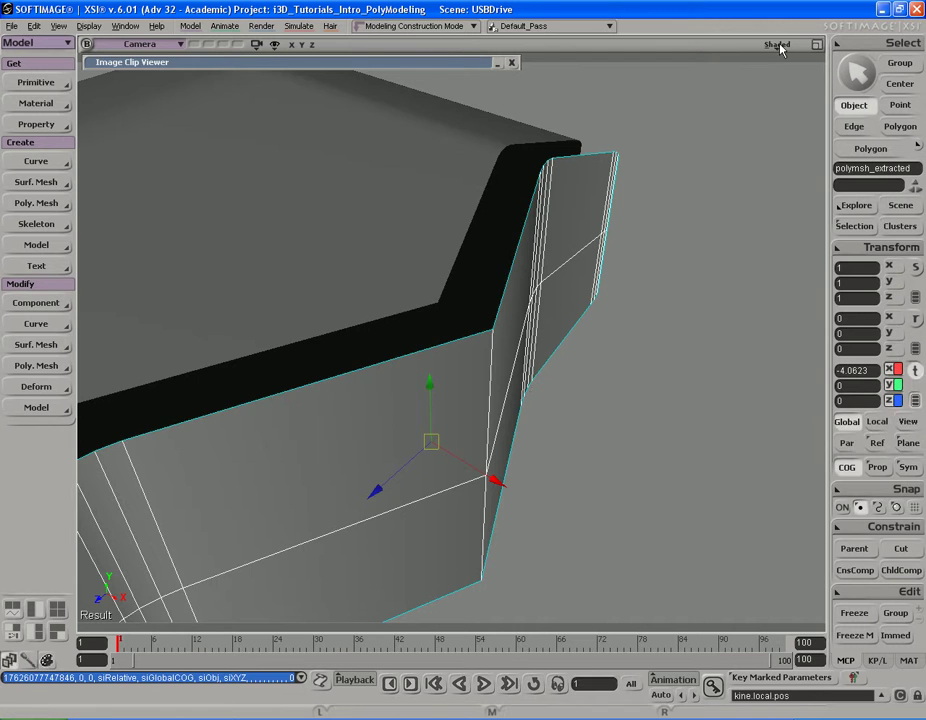
- Display the model in wireframe and snap the extracted face's upper middle point onto the cap's matching corner point
middle_click(781, 45)
key("s")
middle_click_drag(645, 353, 649, 353)
right_click_drag(649, 353, 626, 356)
key("space")
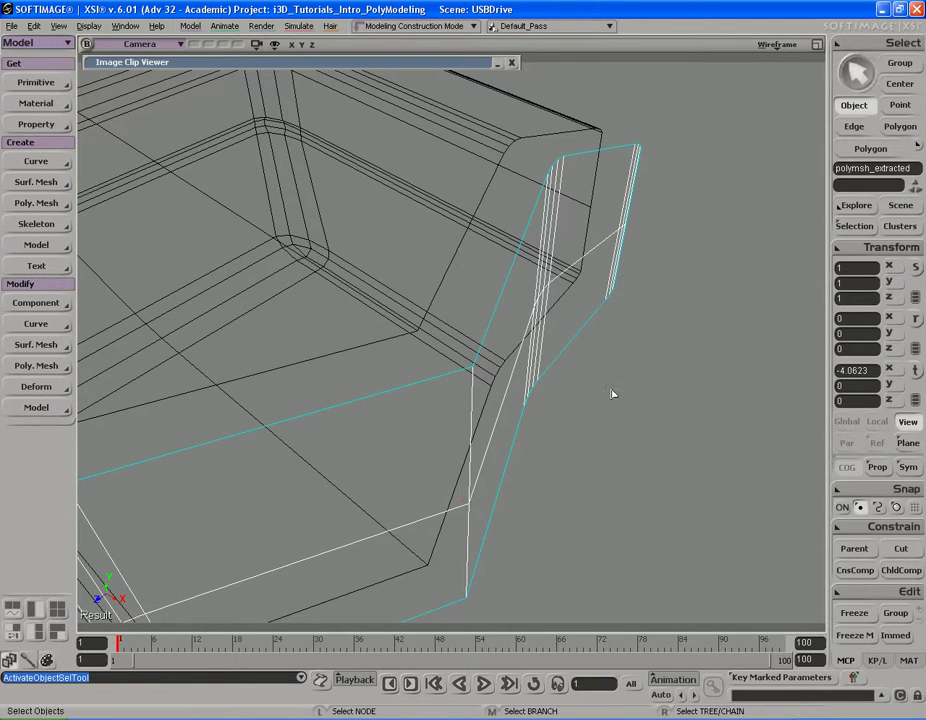
right_click_drag(566, 374, 469, 376)
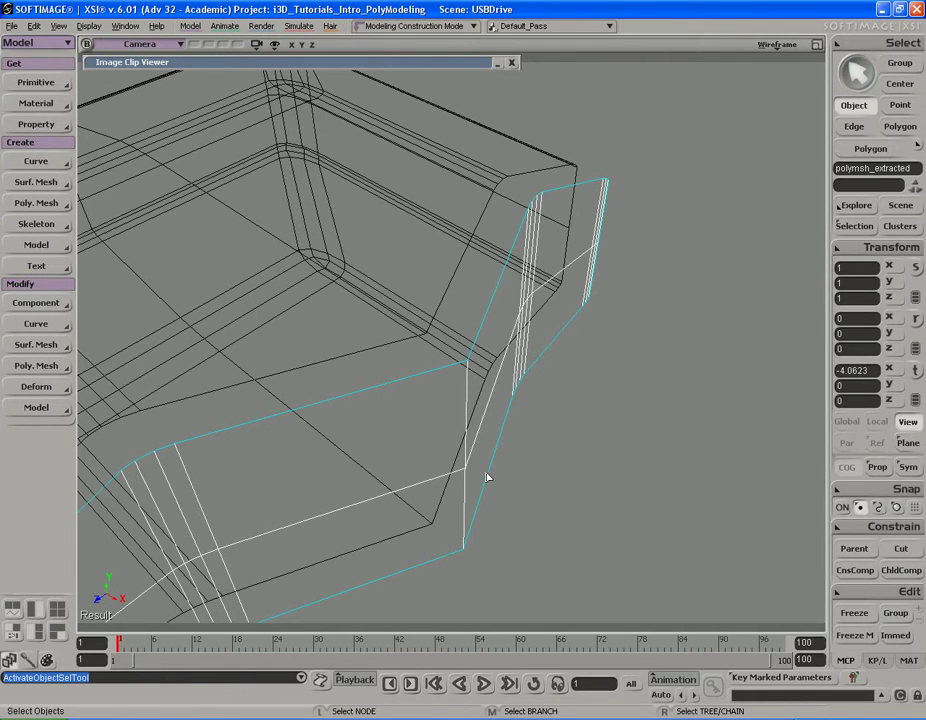
key("v")
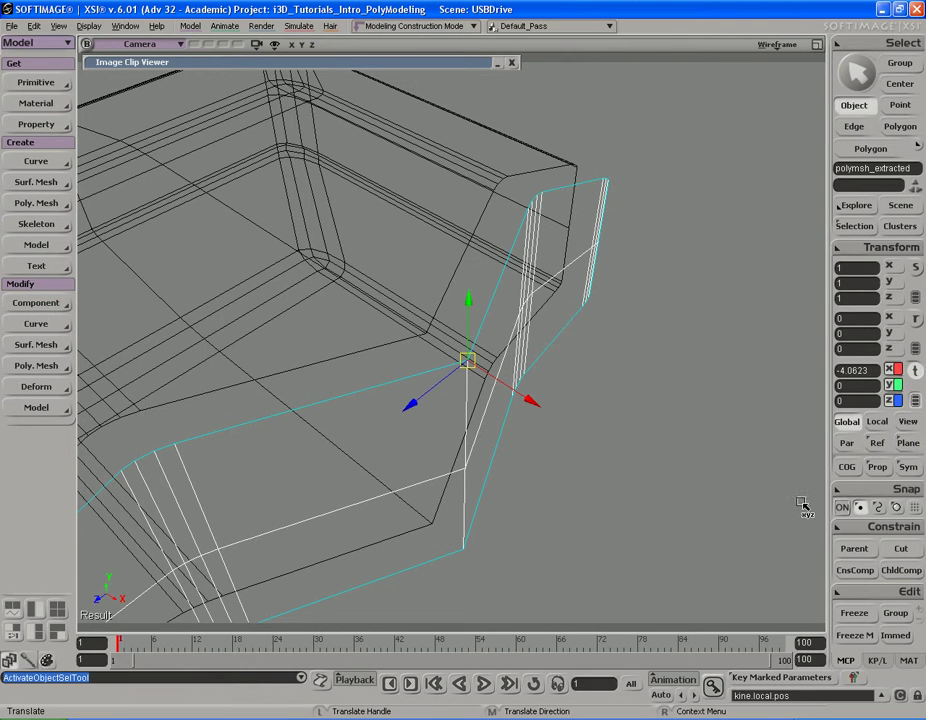
left_click_drag(468, 362, 428, 338)
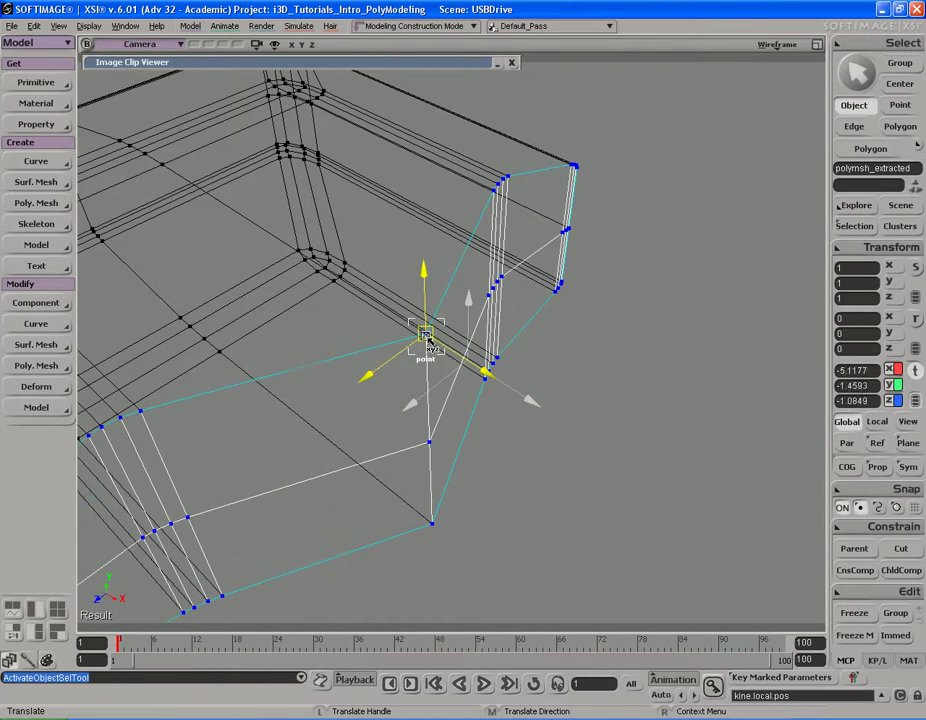
- Select the cap together with the extracted end face and freeze their modeling history
key("s")
right_click_drag(337, 337, 533, 338)
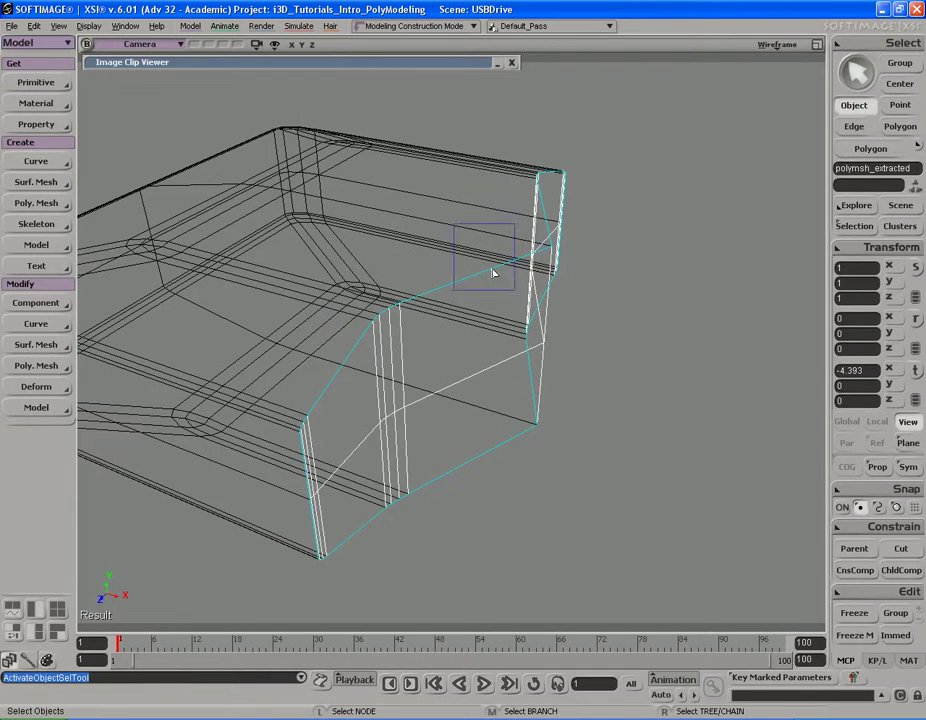
left_click_drag(454, 224, 544, 308)
left_click(850, 633)
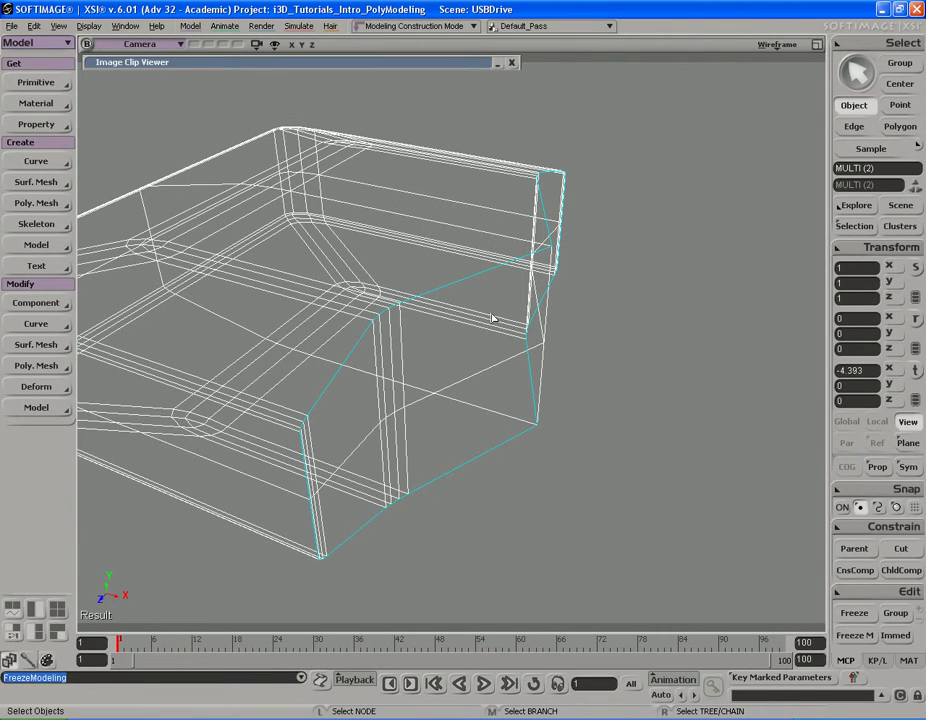
- Merge the cap and the extracted end face with a tolerance of 0.0692 and delete the input meshes
right_click(472, 239)
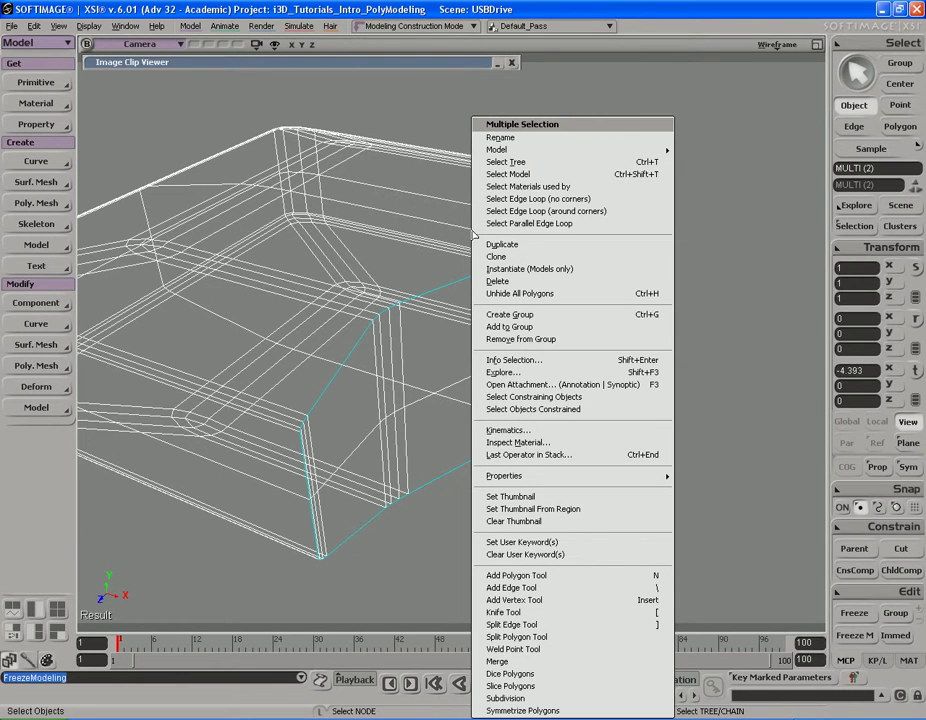
left_click(516, 661)
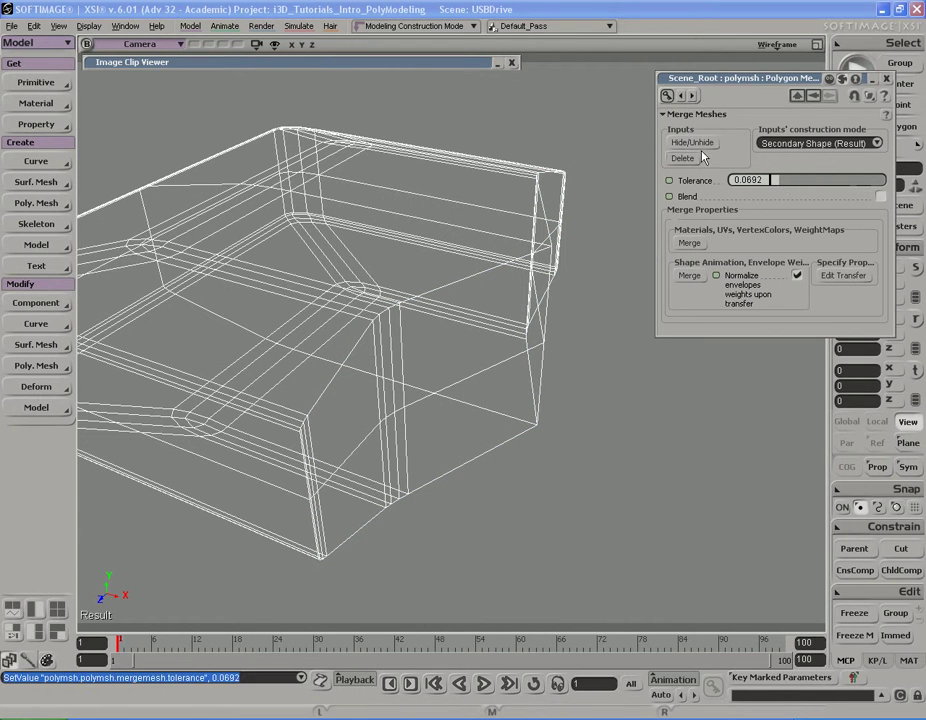
left_click(683, 158)
right_click_drag(690, 162, 549, 338)
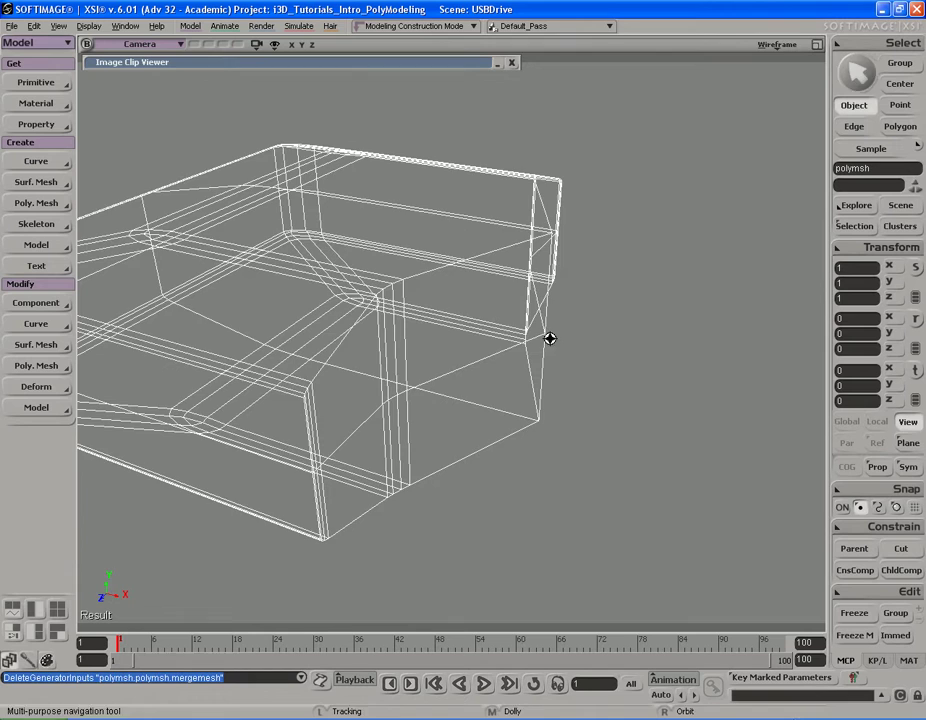
- Return the view to shaded display and select the body mesh
middle_click(785, 48)
key("s")
middle_click_drag(694, 120, 566, 238)
right_click_drag(566, 238, 612, 265)
middle_click_drag(612, 265, 602, 258)
left_click_drag(602, 258, 554, 250)
right_click_drag(554, 250, 618, 266)
key("space")
left_click(638, 251)
key("s")
left_click_drag(638, 251, 601, 265)
mouse_move(601, 265)
right_mouse_down()
mouse_move(549, 258)
mouse_move(612, 258)
right_mouse_up()
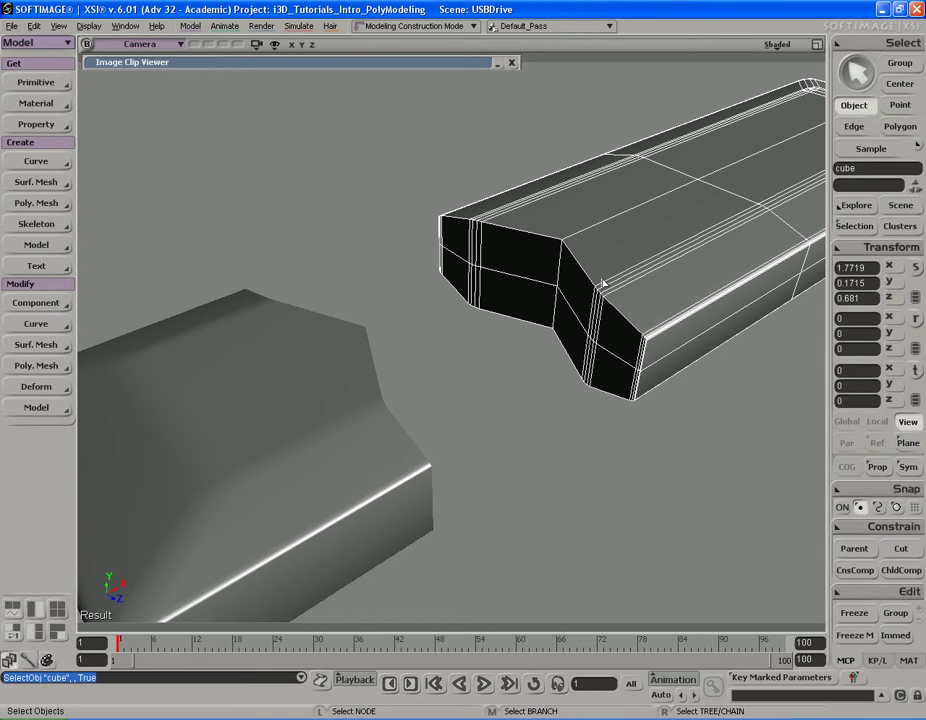
- Try to bevel the two middle edges of the body's end face
key("e")
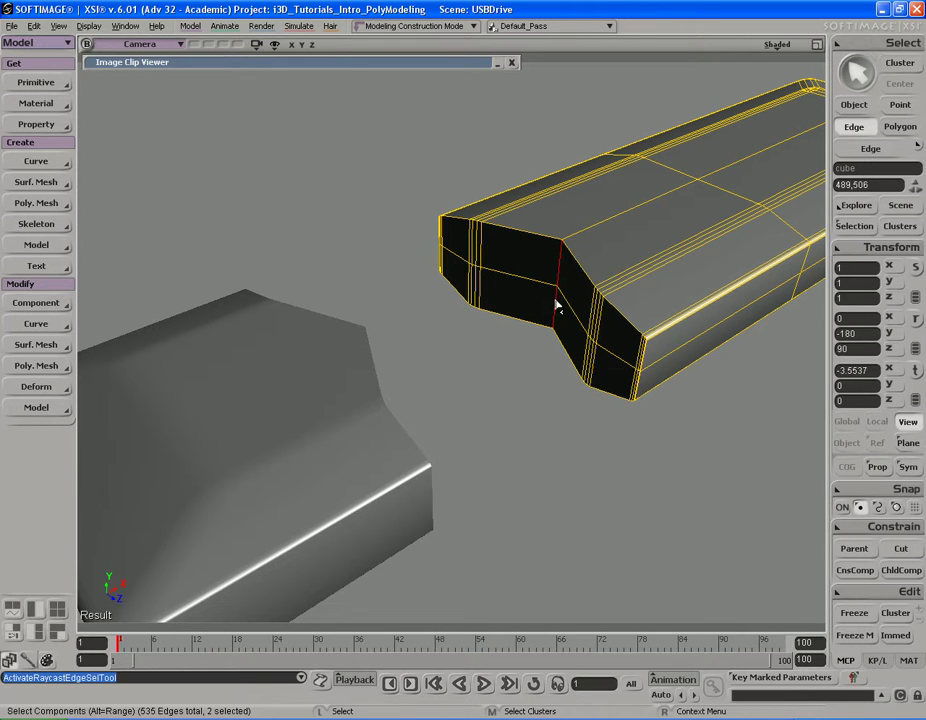
right_click(578, 270)
left_click(641, 449)
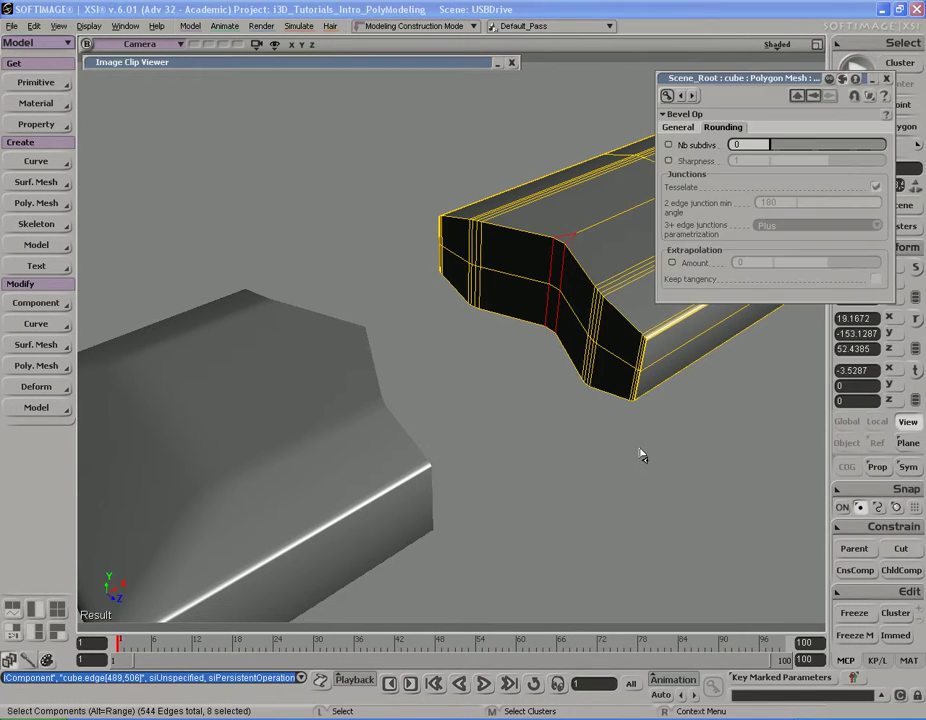
key("s")
left_click_drag(610, 300, 583, 330)
right_click_drag(583, 330, 589, 341)
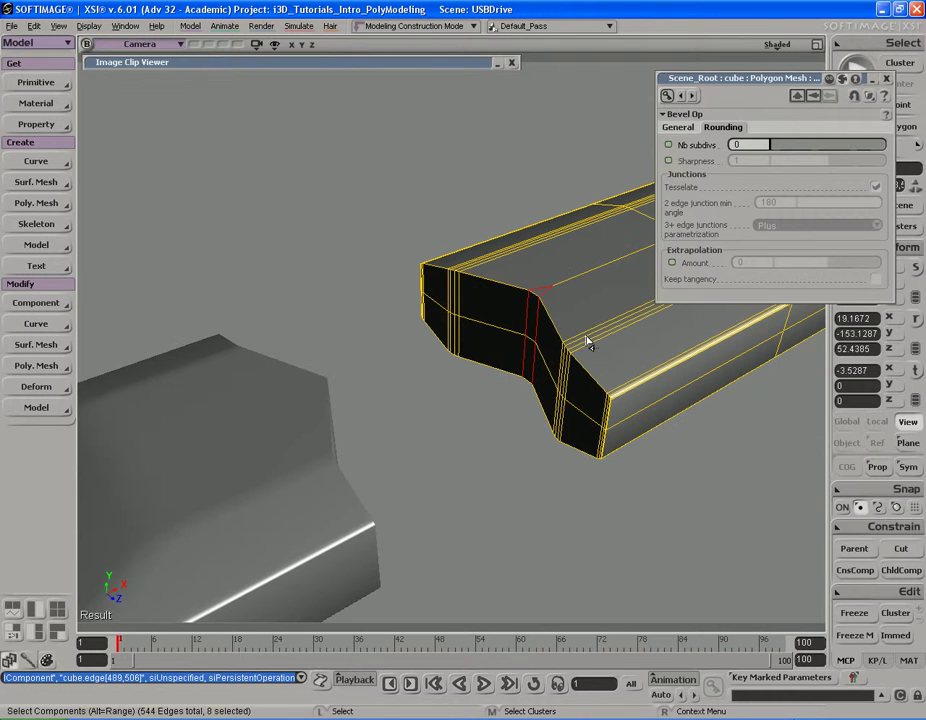
key("ctrl+z")
left_click(886, 79)
key("s")
left_click_drag(763, 192, 817, 163)
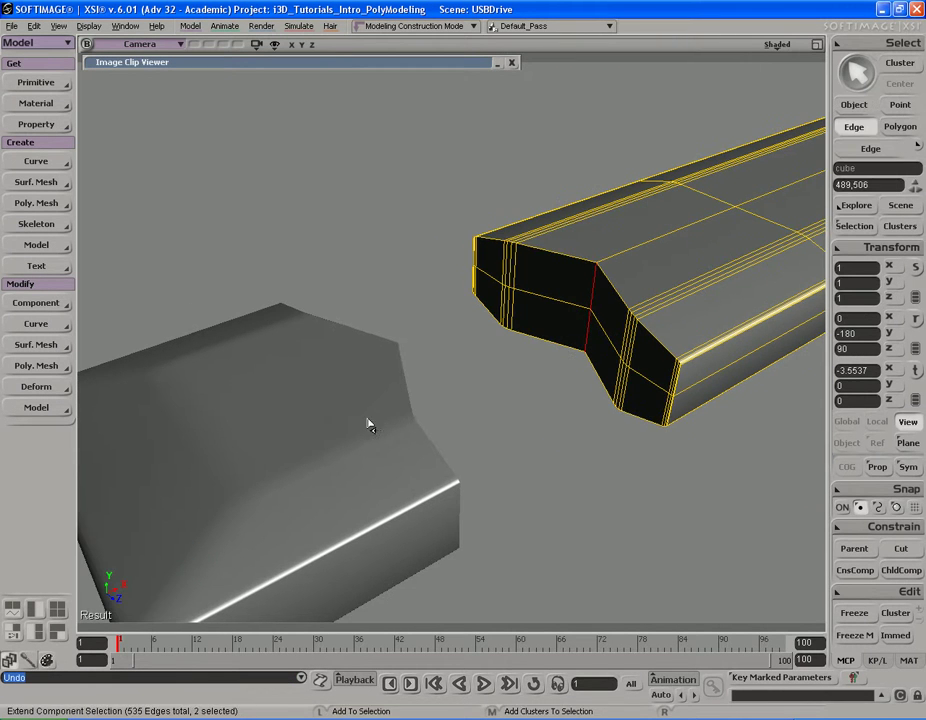
- Select the cap and body together and bevel the middle vertical edges of both facing ends in one operation
key("space")
left_click(344, 384)
left_click(623, 338, "shift")
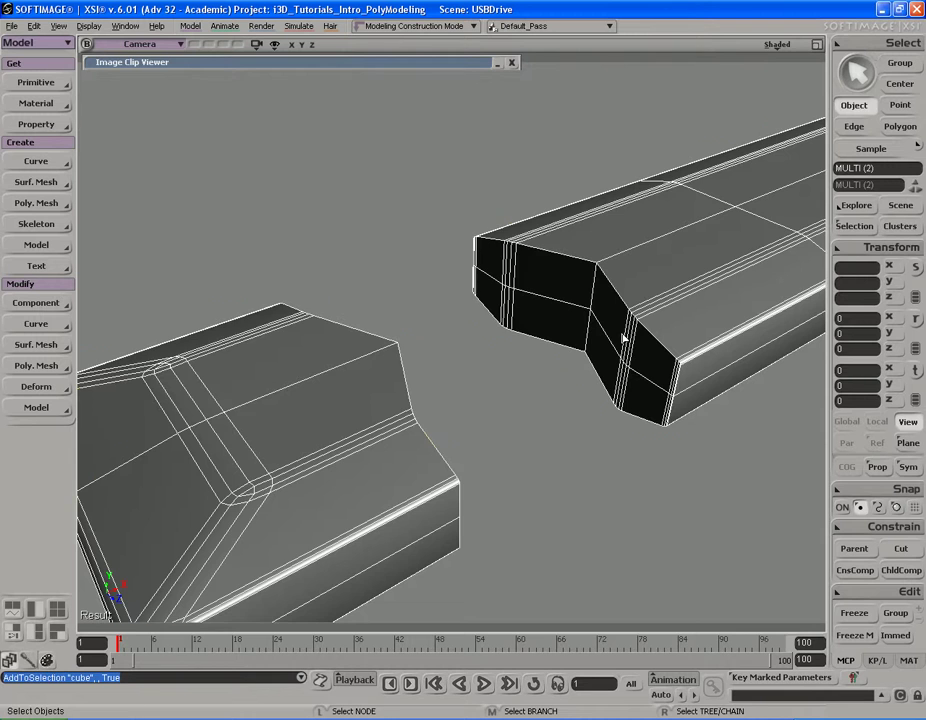
key("e")
key("s")
right_click_drag(498, 382, 538, 322)
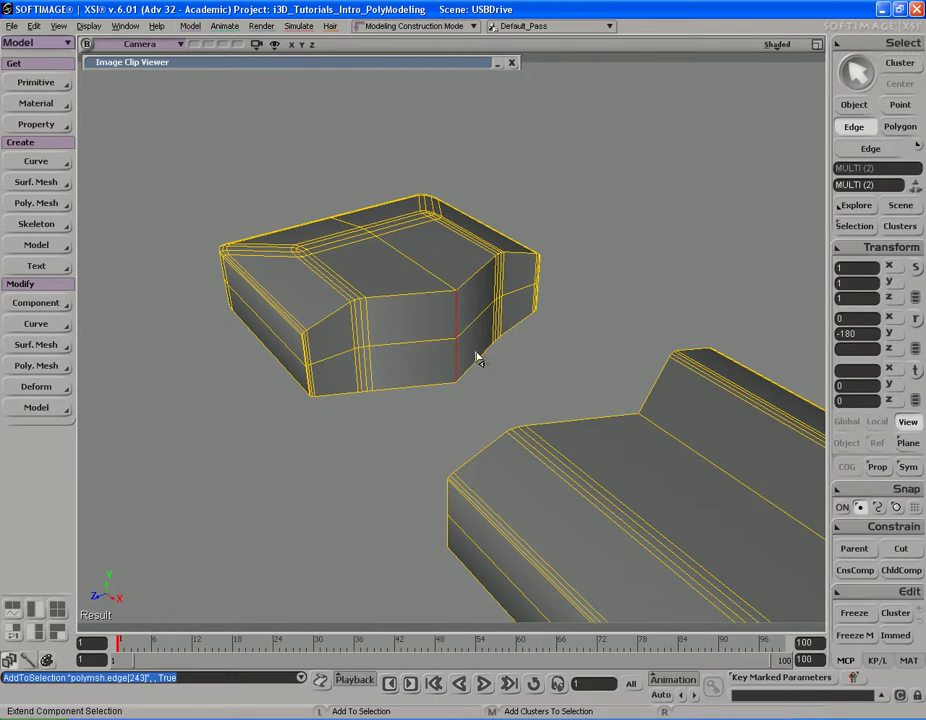
right_click_drag(478, 360, 554, 333)
right_click(663, 277)
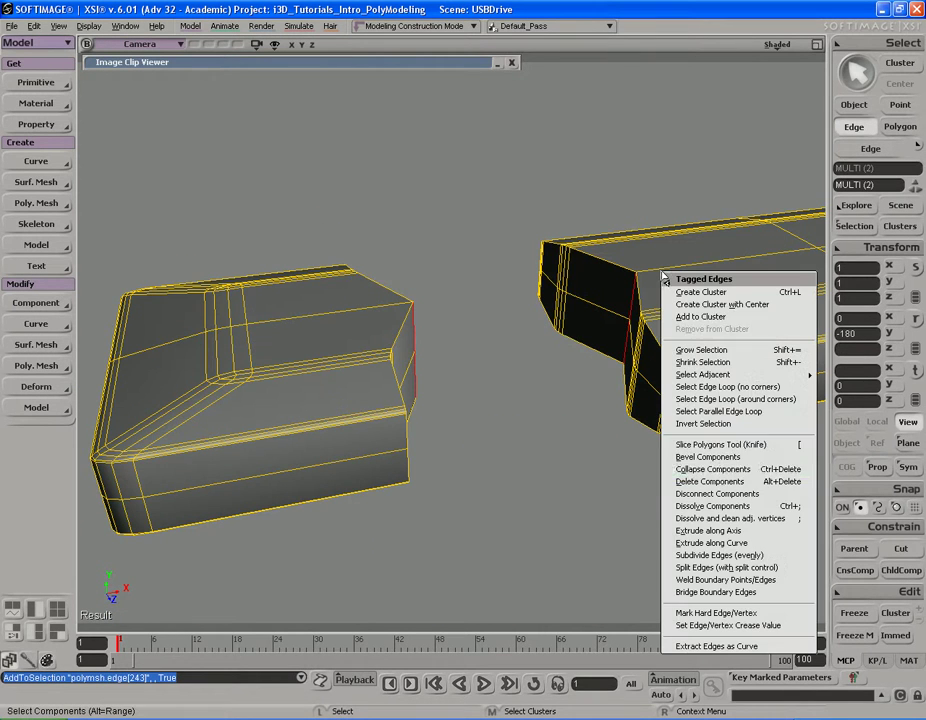
left_click(710, 457)
- Set the bevel distance to 2 and round it with 4 subdivisions on both meshes
right_click_drag(610, 420, 500, 300)
left_click(680, 128)
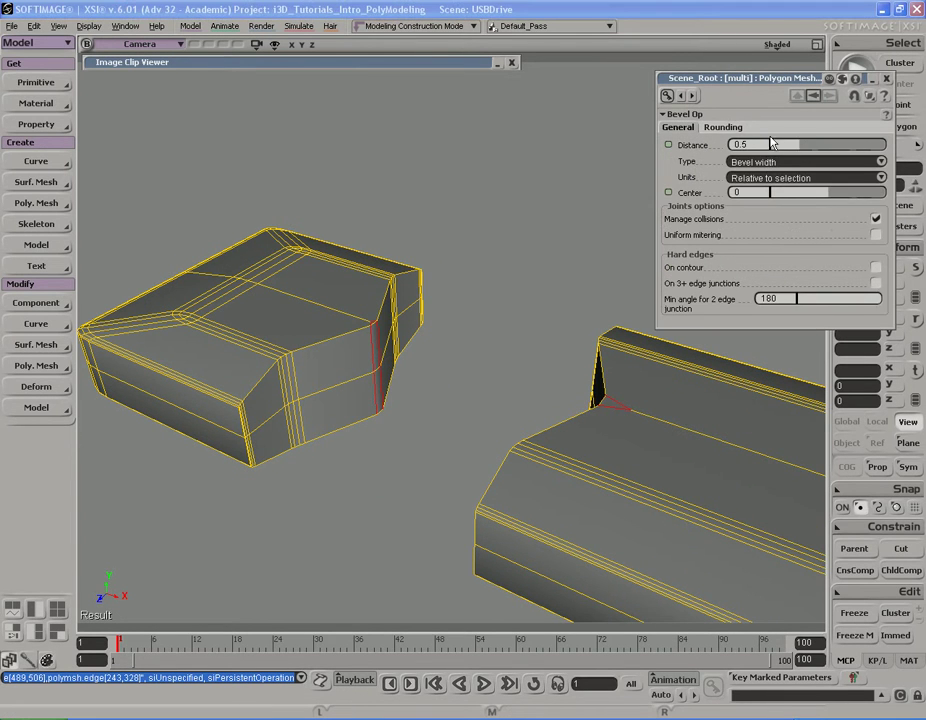
right_click_drag(540, 340, 528, 401)
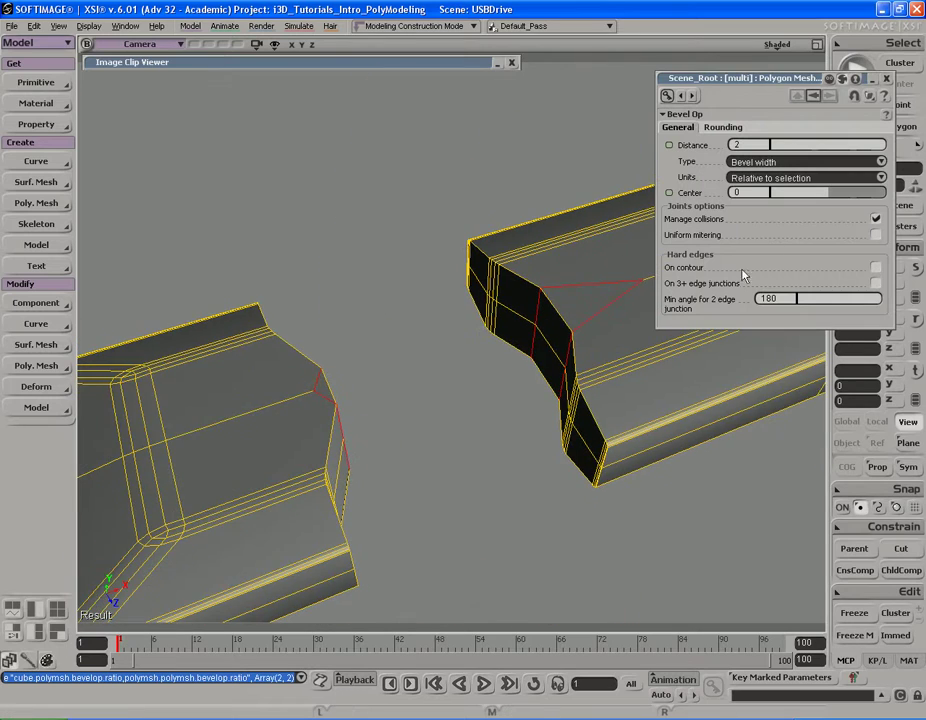
right_click_drag(578, 372, 552, 380)
left_click(723, 128)
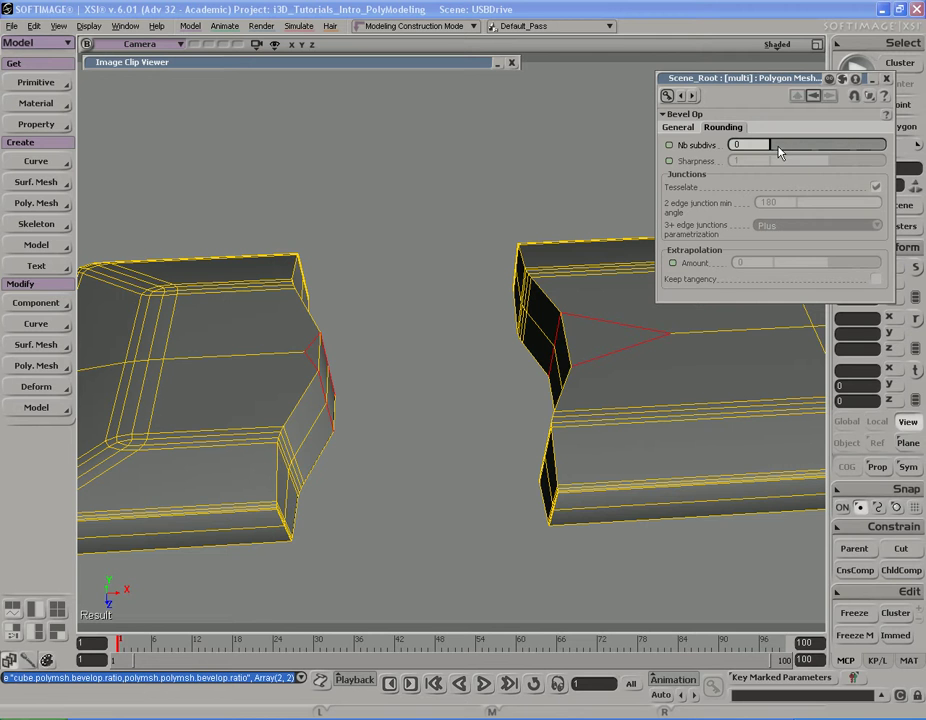
left_click_drag(779, 150, 812, 150)
key("s")
right_click_drag(590, 366, 540, 386)
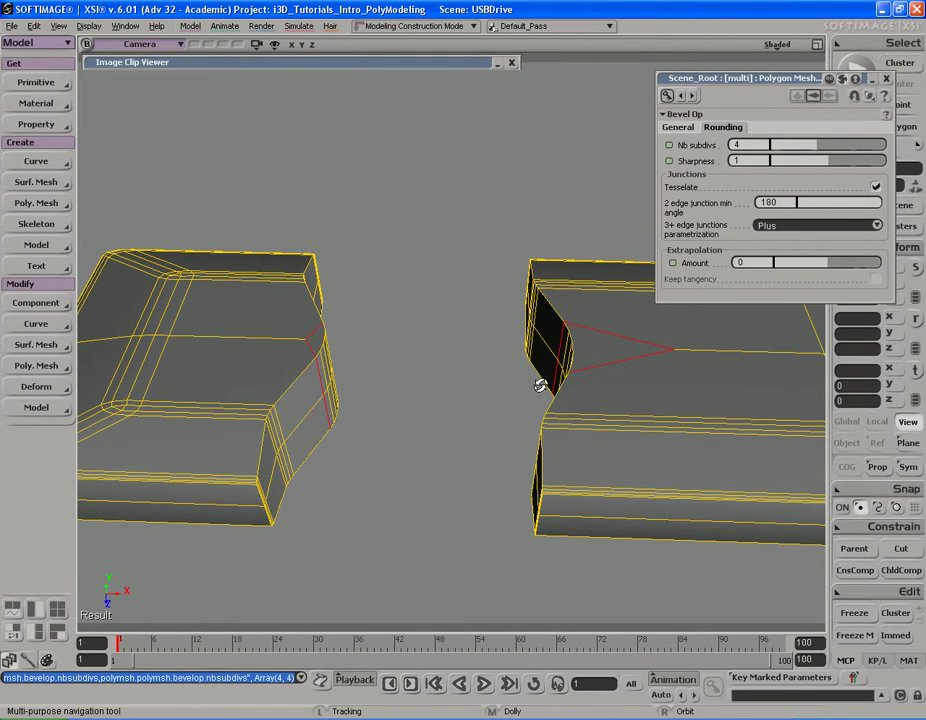
- Select the cap and slide it along X against the body's end to about X 4.43
key("space")
key("s")
middle_click_drag(540, 386, 523, 387)
right_click_drag(523, 387, 500, 392)
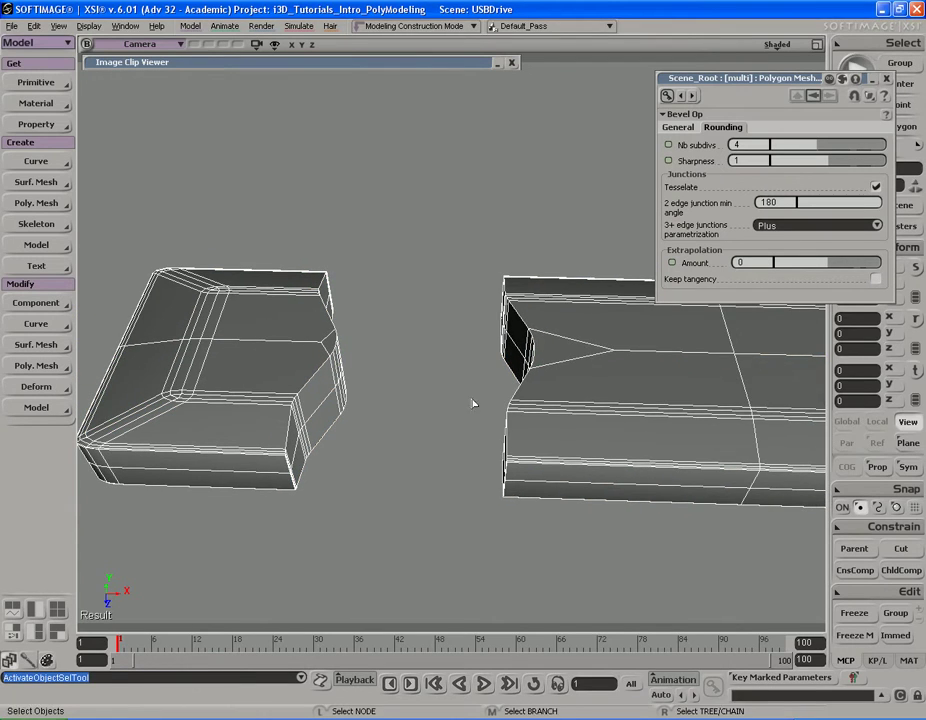
left_click(287, 368)
key("v")
left_click_drag(405, 372, 594, 381)
key("s")
middle_click_drag(594, 381, 540, 366)
right_click_drag(540, 366, 607, 360)
key("v")
left_click_drag(607, 360, 631, 360)
key("s")
right_click_drag(631, 360, 642, 318)
key("v")
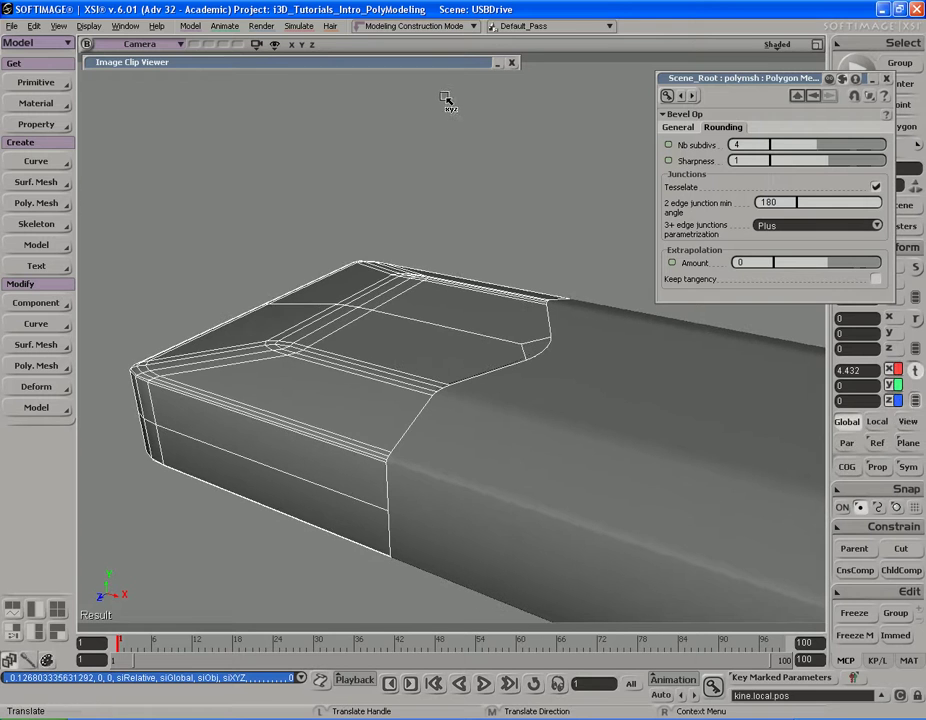
- Examine the seam between the closed cap and the body from several angles
double_click(437, 65)
double_click(438, 66)
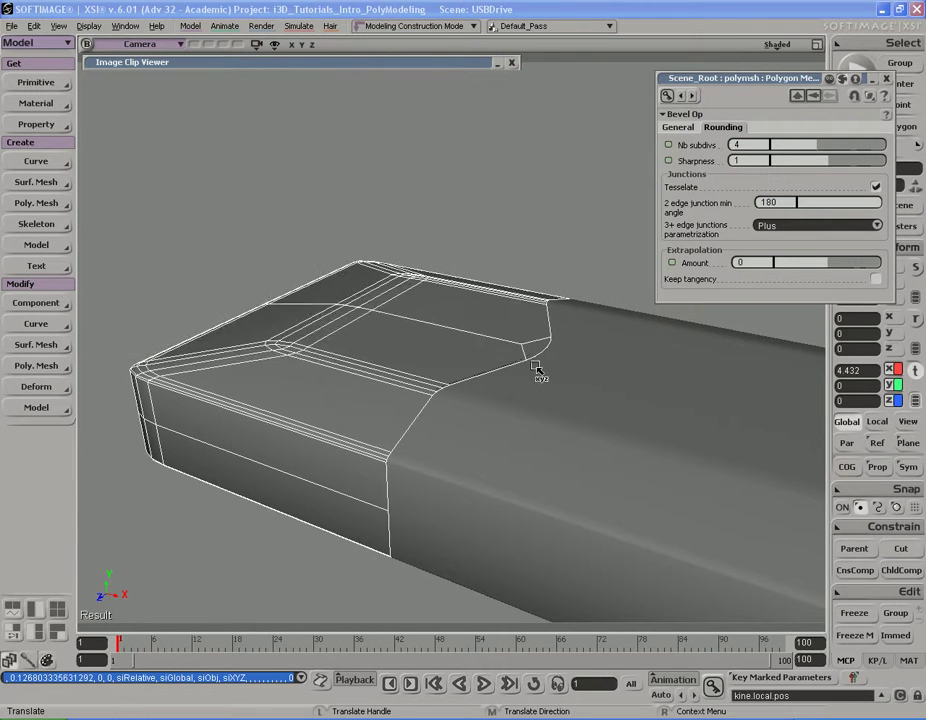
key("s")
right_click_drag(521, 308, 551, 397)
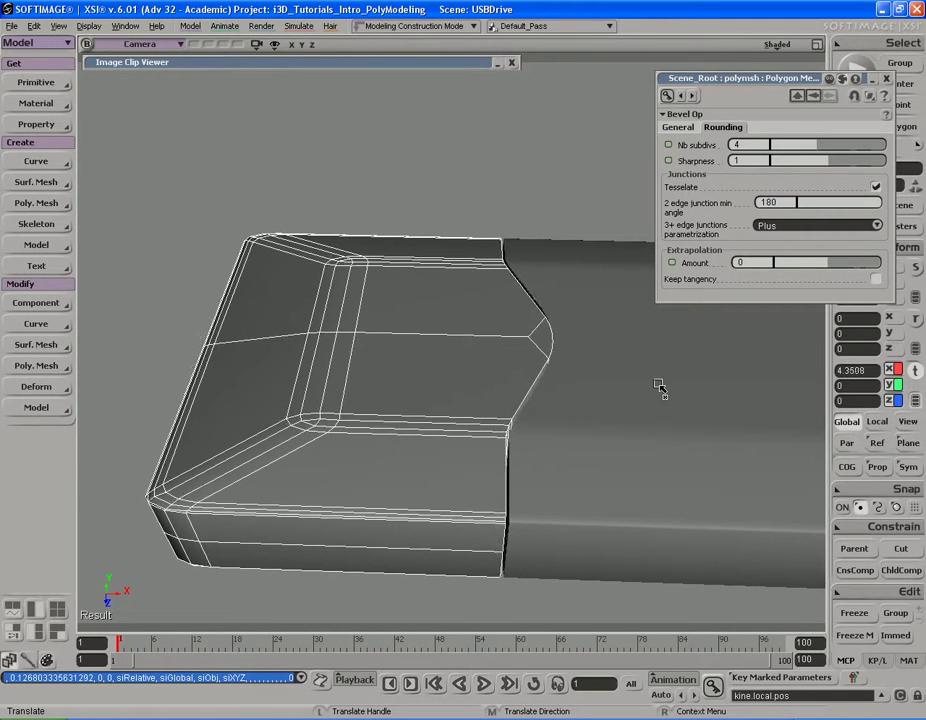
key("s")
right_click_drag(650, 390, 570, 415)
middle_click_drag(570, 415, 486, 426)
right_click_drag(486, 426, 364, 384)
middle_click_drag(364, 384, 570, 384)
right_click_drag(570, 384, 597, 339)
middle_click_drag(448, 322, 524, 351)
key("s")
right_click_drag(524, 351, 606, 352)
middle_click_drag(606, 353, 467, 328)
- Slide the cap away from the body along X to 1.496, close the bevel settings and save the scene
key("v")
key("u")
key("s")
middle_click_drag(418, 360, 508, 366)
right_click_drag(508, 366, 480, 362)
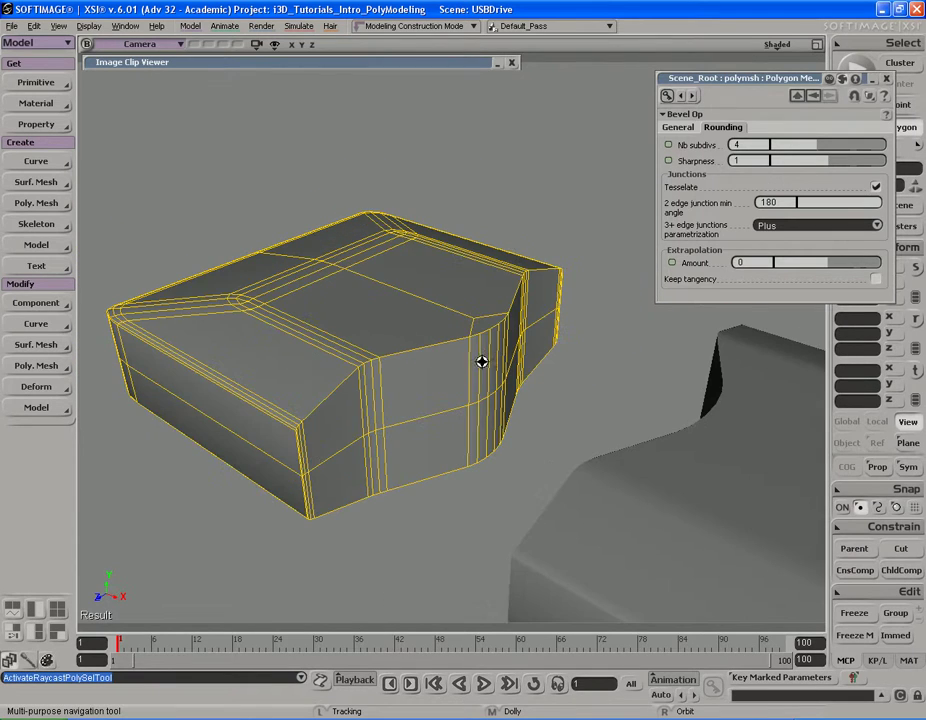
left_click(886, 79)
key("s")
middle_click_drag(424, 236, 494, 238)
left_click_drag(494, 238, 486, 240)
key("space")
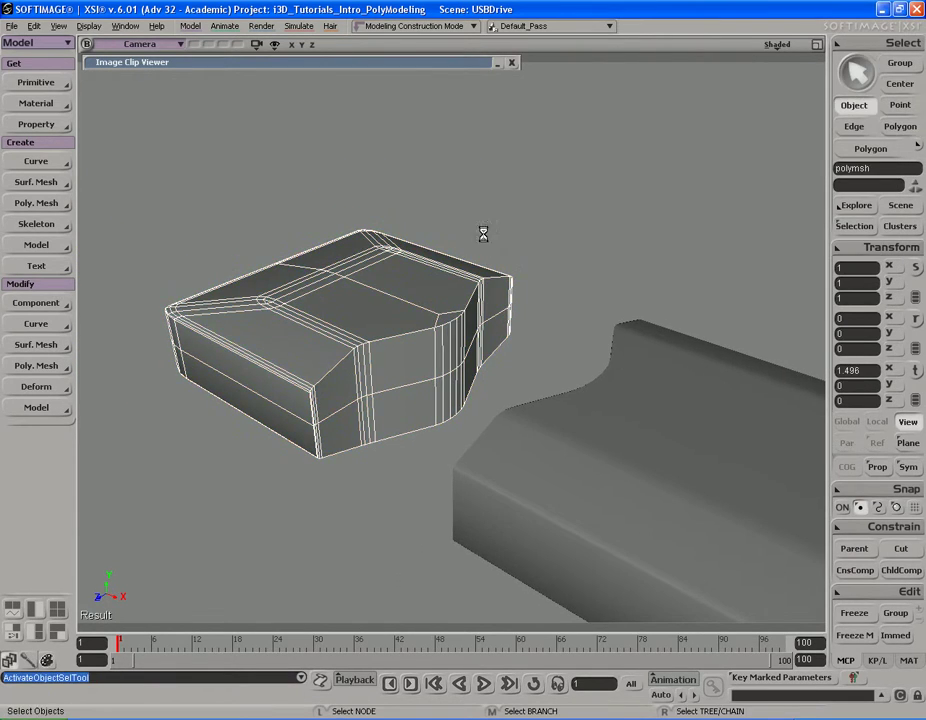
key("ctrl+s")
- Check the shape of the cap's open end in the reference image and select the cap mesh
double_click(418, 63)
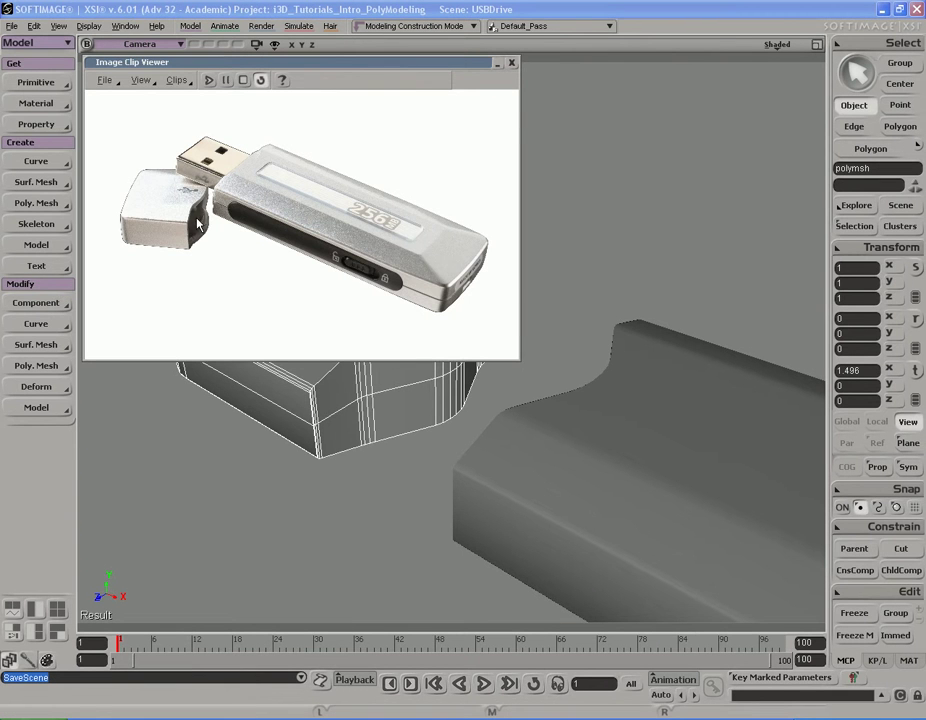
double_click(441, 68)
right_click_drag(430, 231, 481, 376)
left_click(517, 399)
key("s")
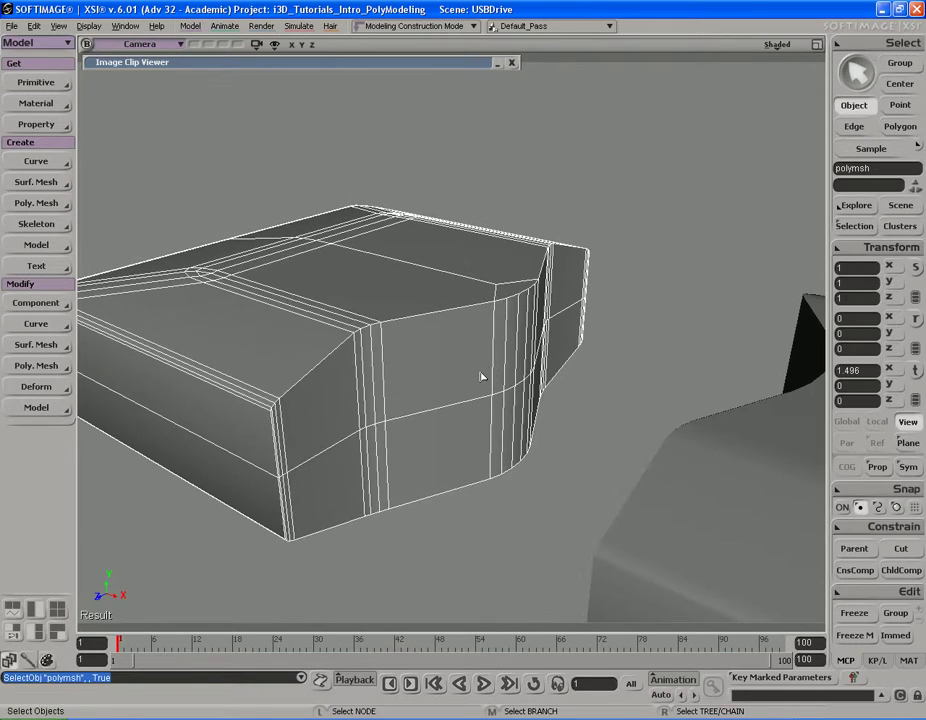
- Select all polygons of the cap's end face, excluding the small triangles on the upper and lower surfaces
key("u")
key("s")
middle_click_drag(477, 371, 470, 378)
left_click_drag(470, 378, 461, 386)
scroll(461, 387, "down", 5)
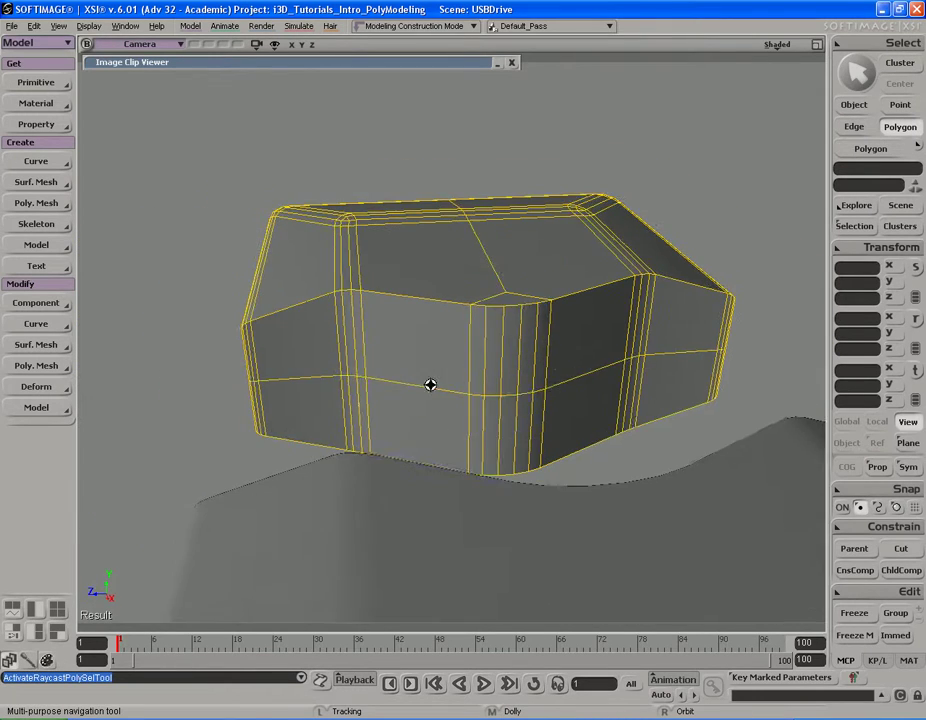
key("s")
right_click_drag(480, 379, 477, 349)
key("s")
left_click_drag(631, 594, 631, 594)
key("s")
right_click_drag(631, 594, 567, 403)
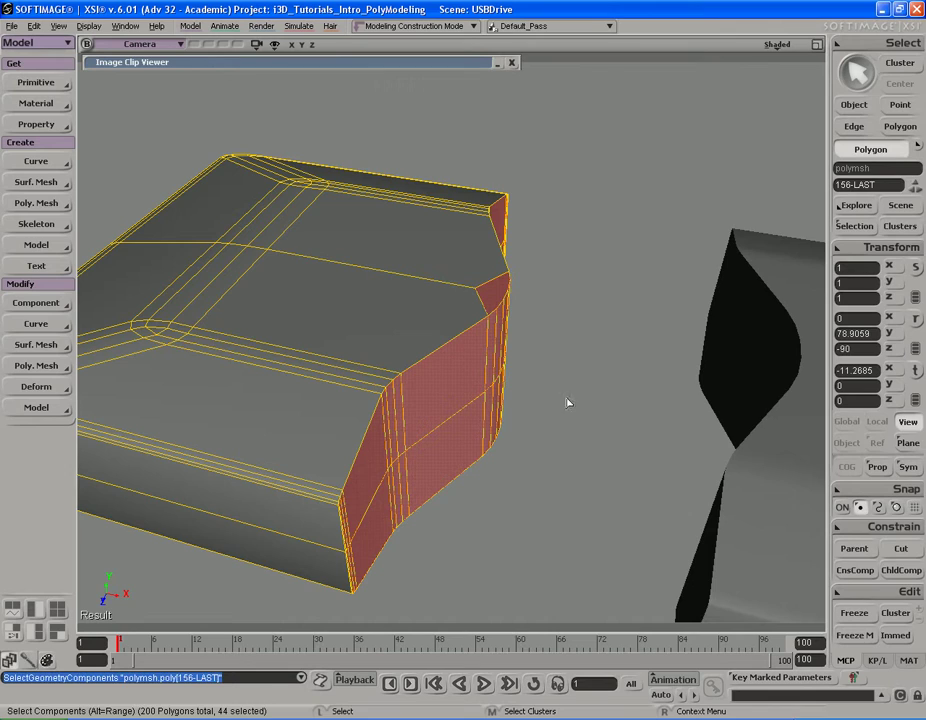
right_click_drag(563, 487, 562, 314)
key("s")
right_click_drag(520, 440, 494, 288)
key("s")
- Try to inset the selected end-face polygons of the cap and adjust the inset amount
right_click(494, 288)
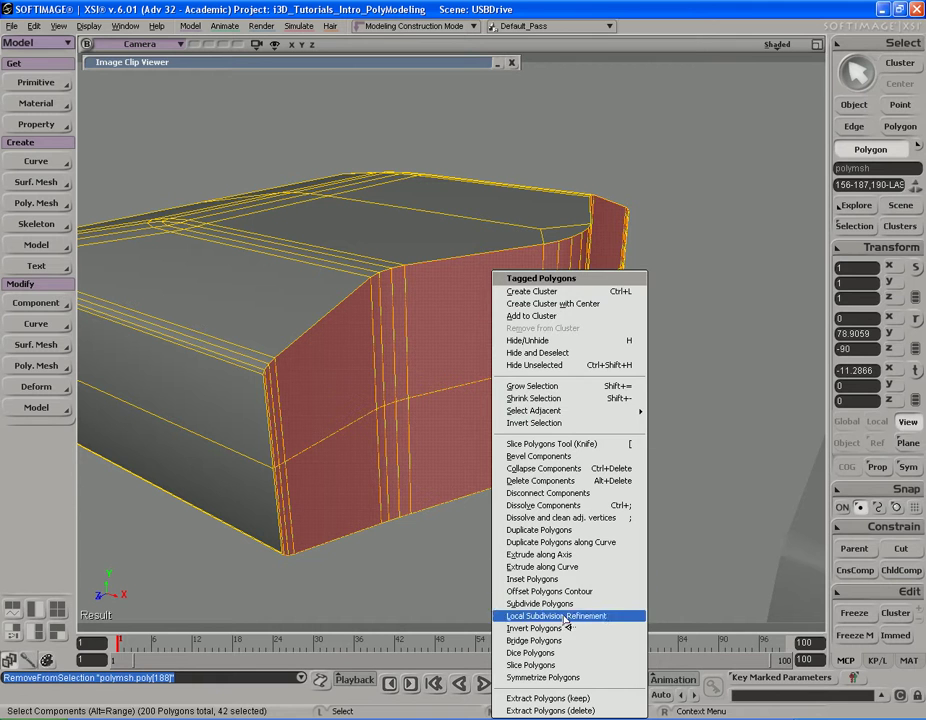
left_click(557, 583)
key("s")
middle_click_drag(592, 468, 538, 466)
left_click(679, 127)
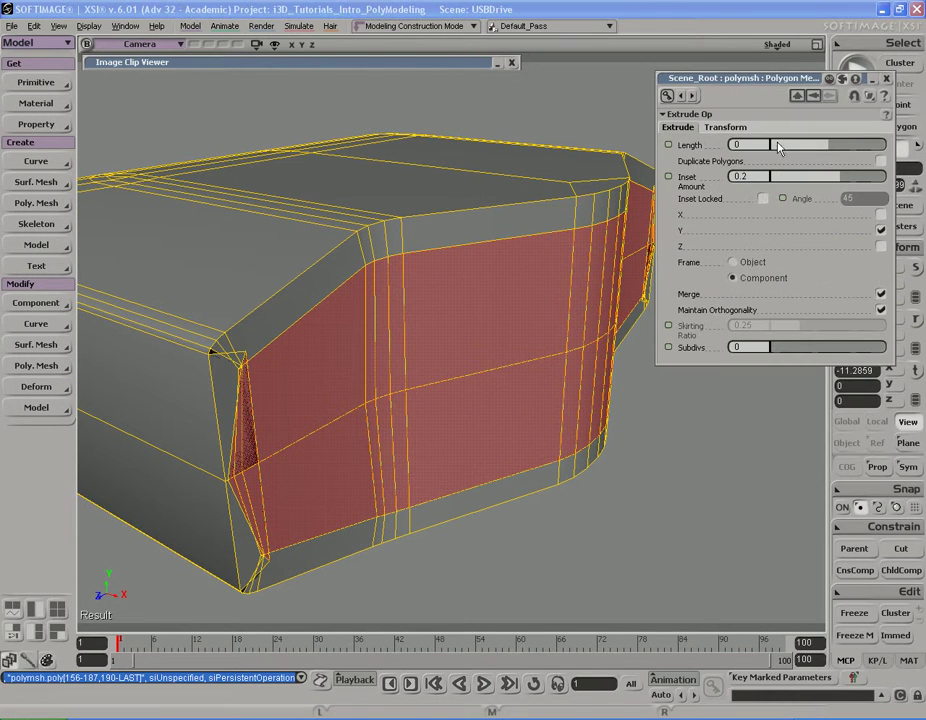
left_click_drag(838, 185, 833, 177)
key("ctrl+z")
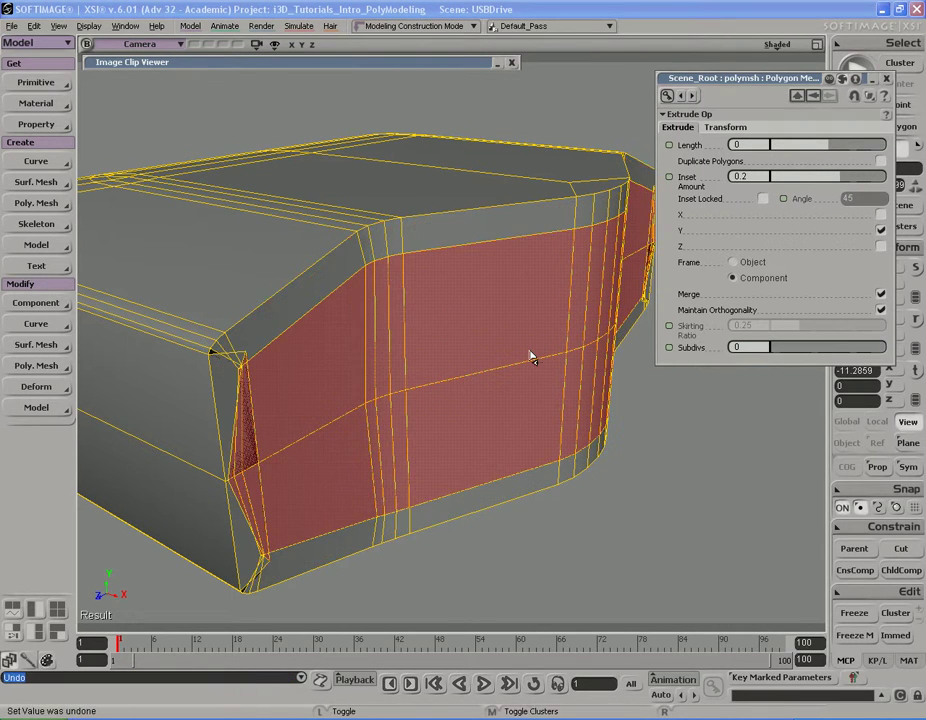
key("ctrl+z")
left_click(886, 79)
- Try to duplicate the cap's end-face polygons in place and scale the copy in local mode
key("s")
right_click_drag(460, 317, 472, 317)
key("c")
key("x")
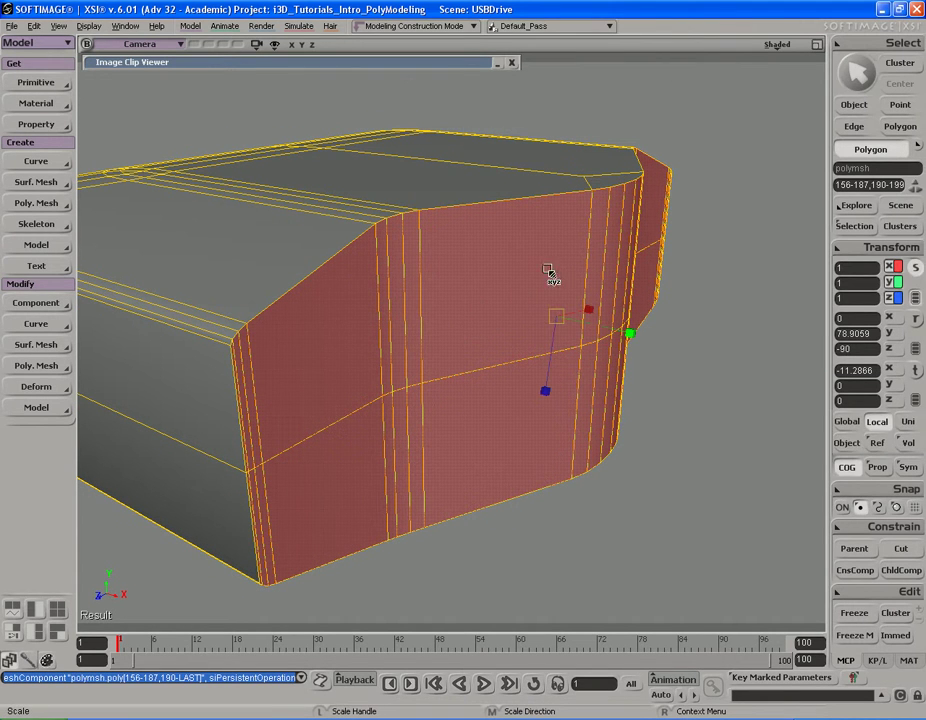
right_click(676, 246)
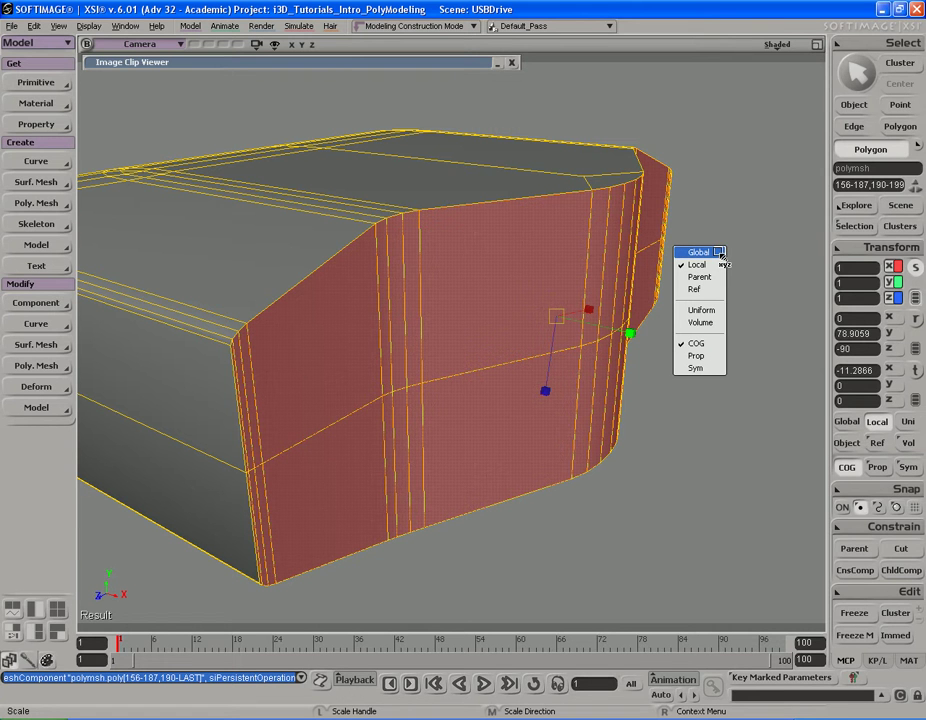
right_click_drag(613, 408, 658, 412)
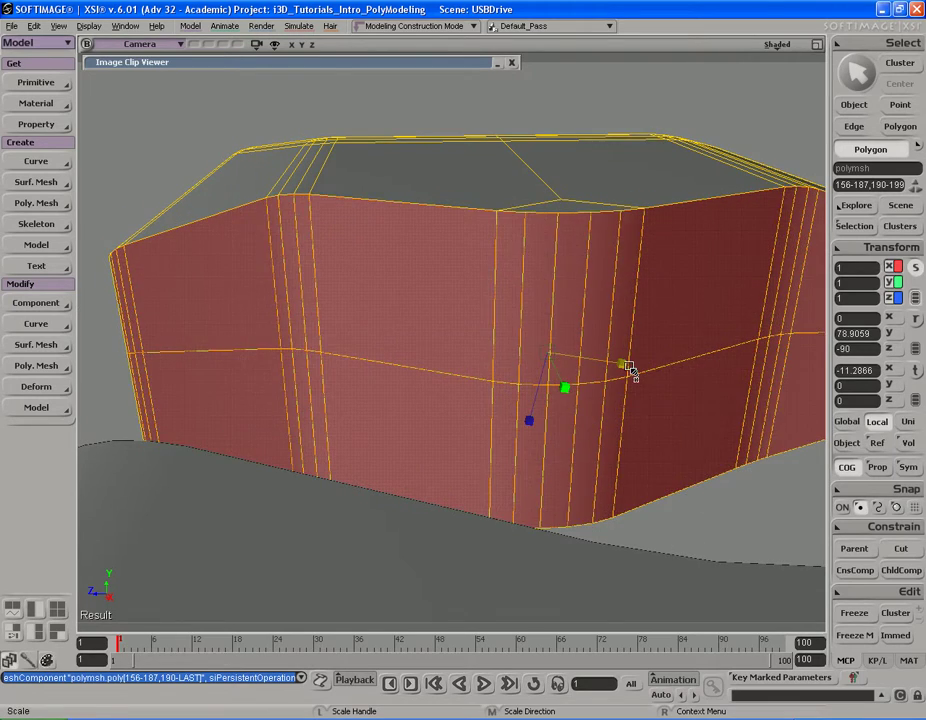
key("s")
right_click_drag(624, 364, 558, 341)
key("ctrl+z")
key("space")
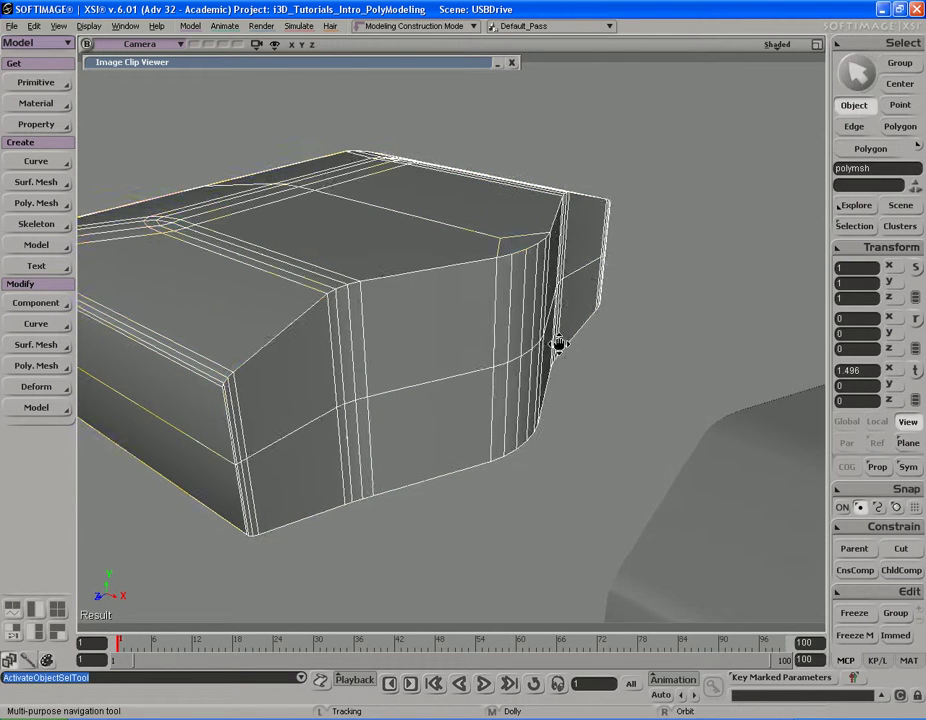
key("ctrl+z")
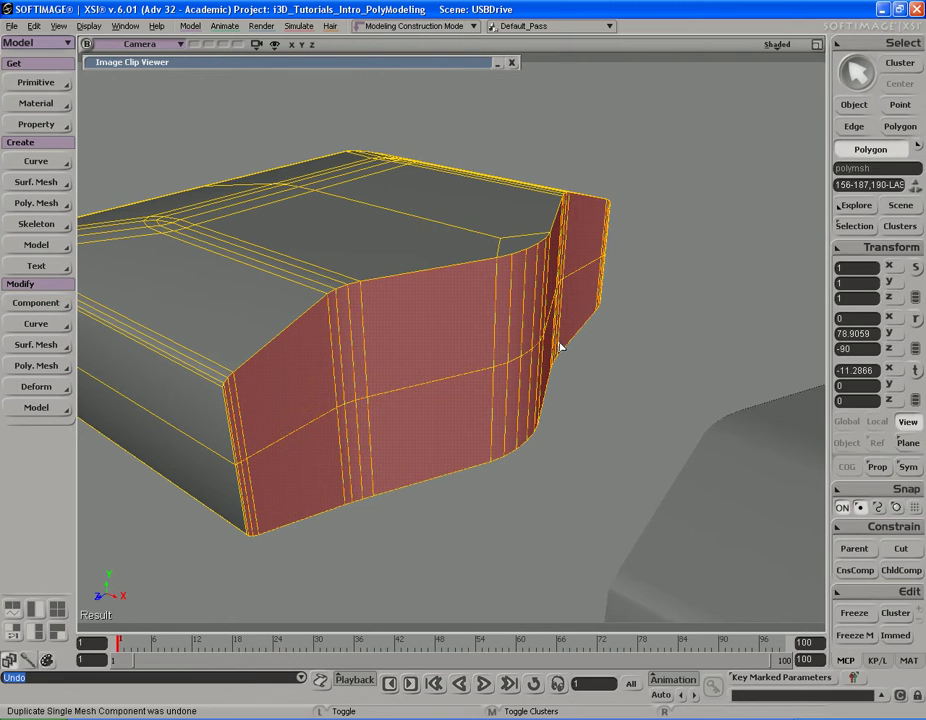
- Try moving a single polygon of the cap's end face to test how it is connected
middle_click_drag(494, 330, 519, 331)
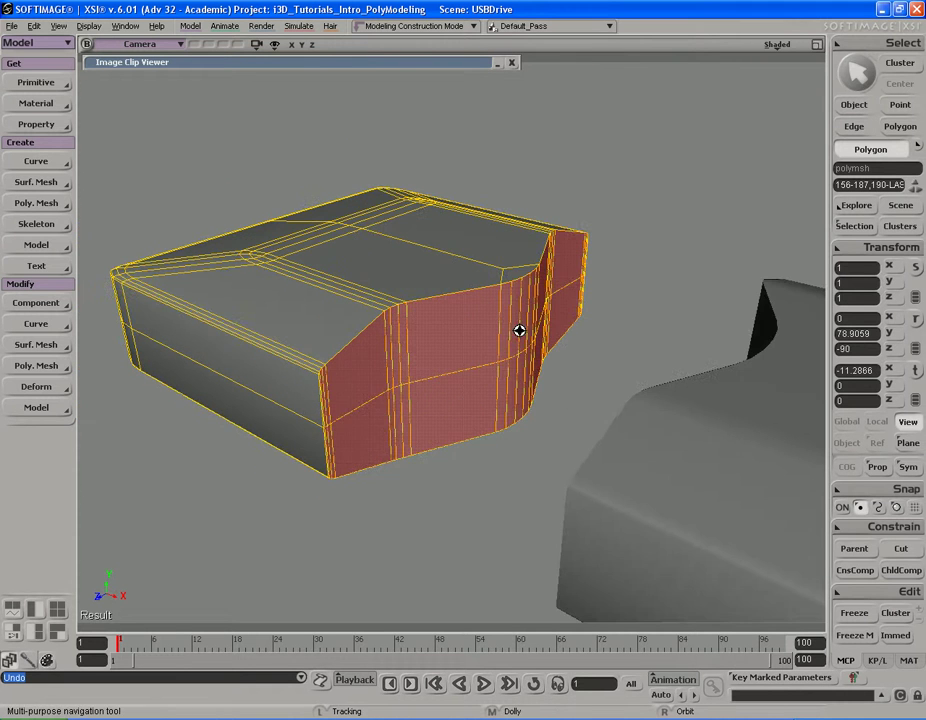
left_click(607, 349)
left_click(449, 353)
key("v")
left_click_drag(575, 421, 595, 440)
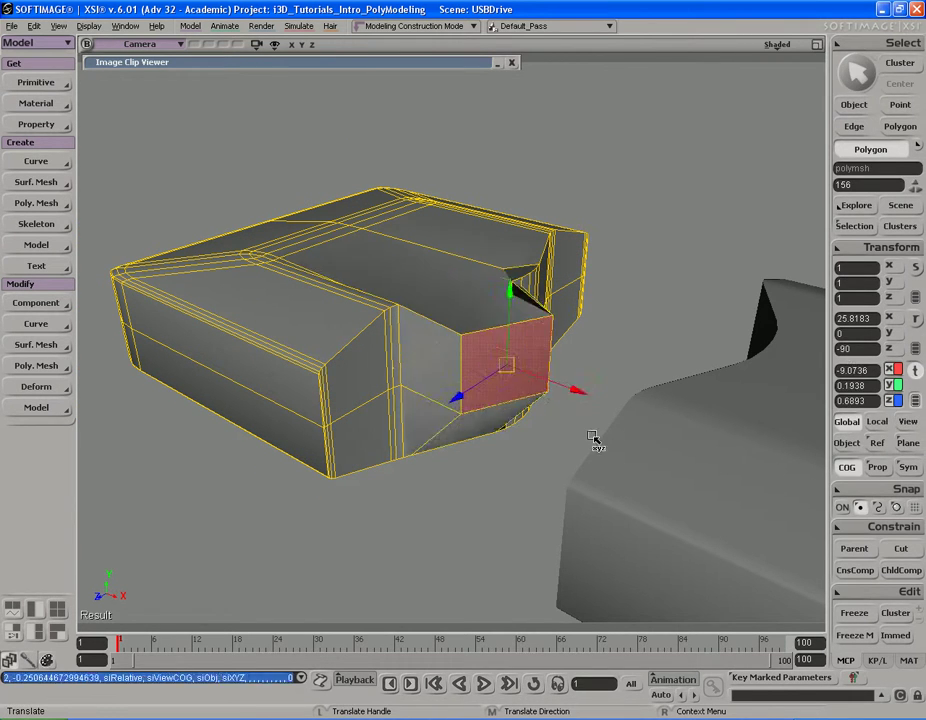
key("ctrl+z")
- Select the cap, freeze its modeling history and freeze all of its transforms
key("space")
middle_click_drag(593, 438, 571, 393)
right_click_drag(570, 393, 474, 319)
left_click(474, 317)
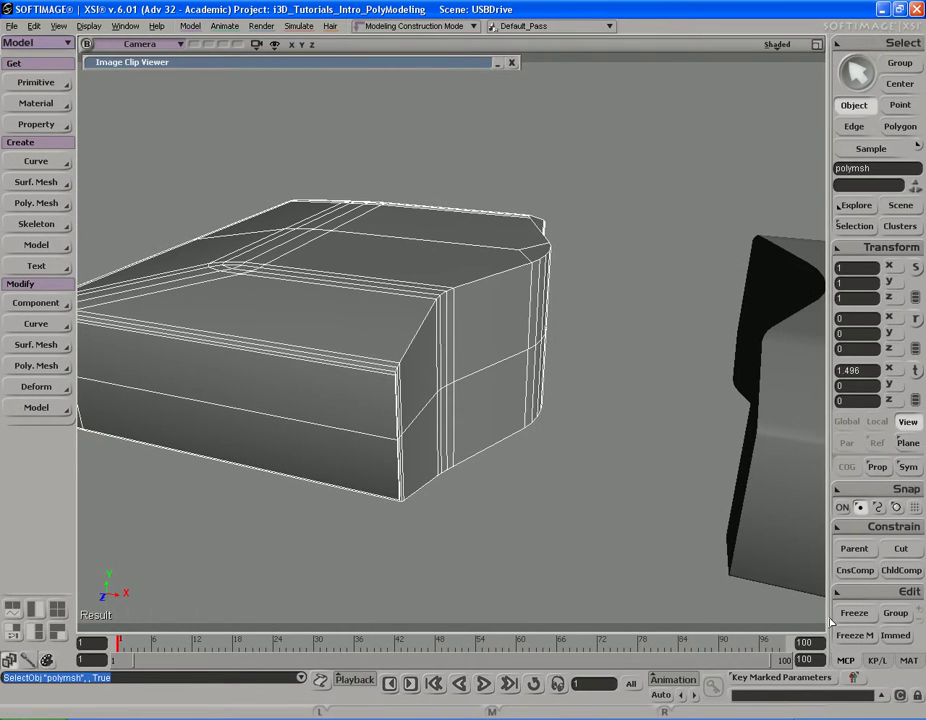
left_click(860, 250)
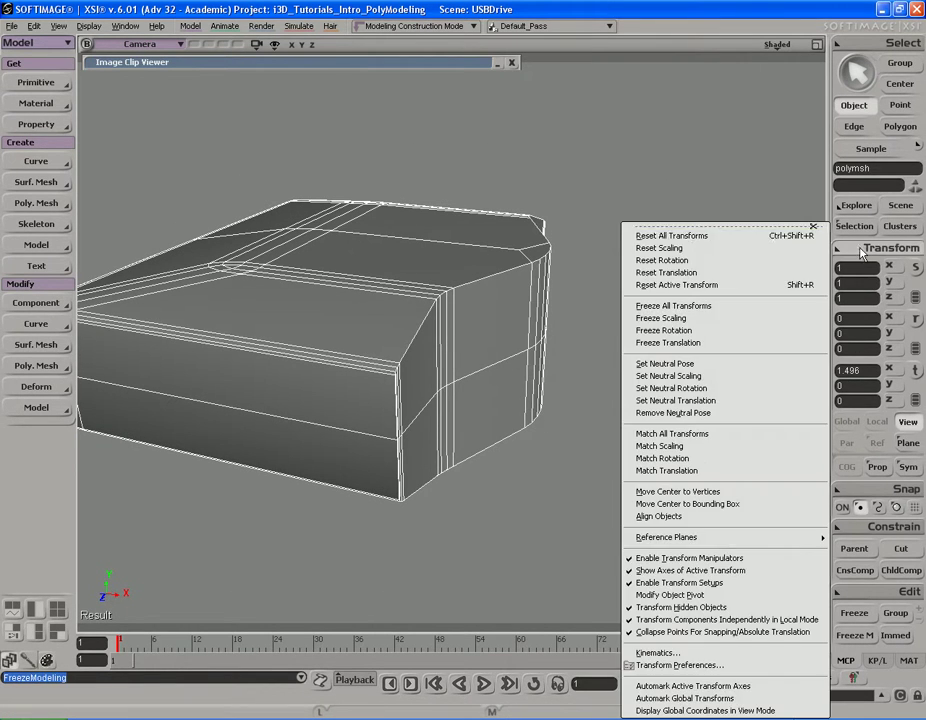
left_click(732, 310)
key("s")
right_click_drag(527, 405, 595, 395)
middle_click_drag(595, 395, 513, 422)
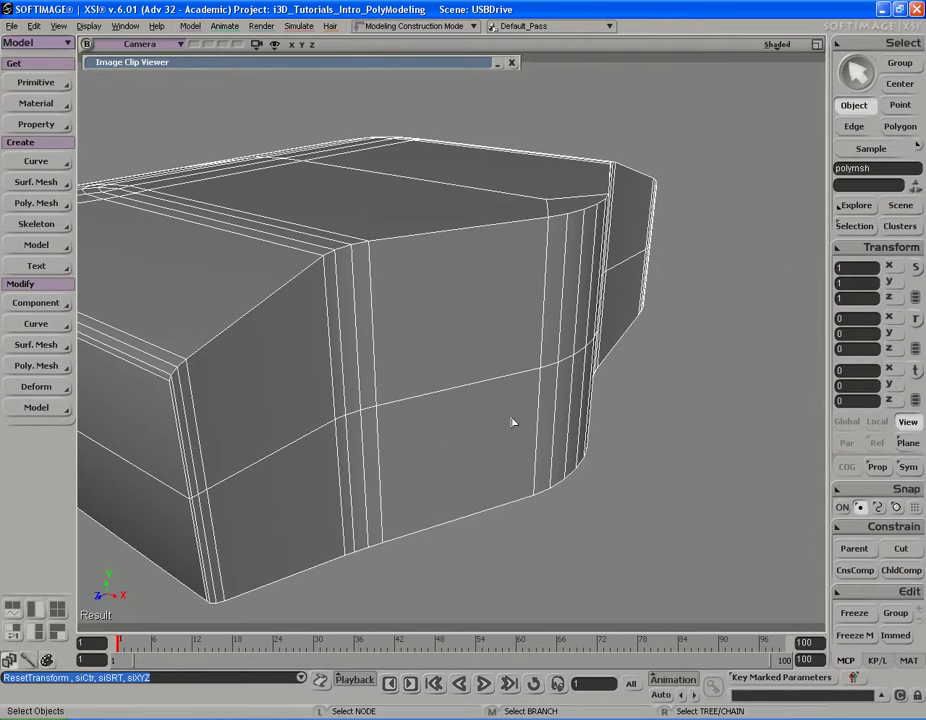
- Select all polygons of the cap's end face, excluding the stray neighbouring polygons on its adjoining surfaces
key("u")
right_click_drag(512, 424, 453, 382)
middle_click_drag(453, 382, 523, 354)
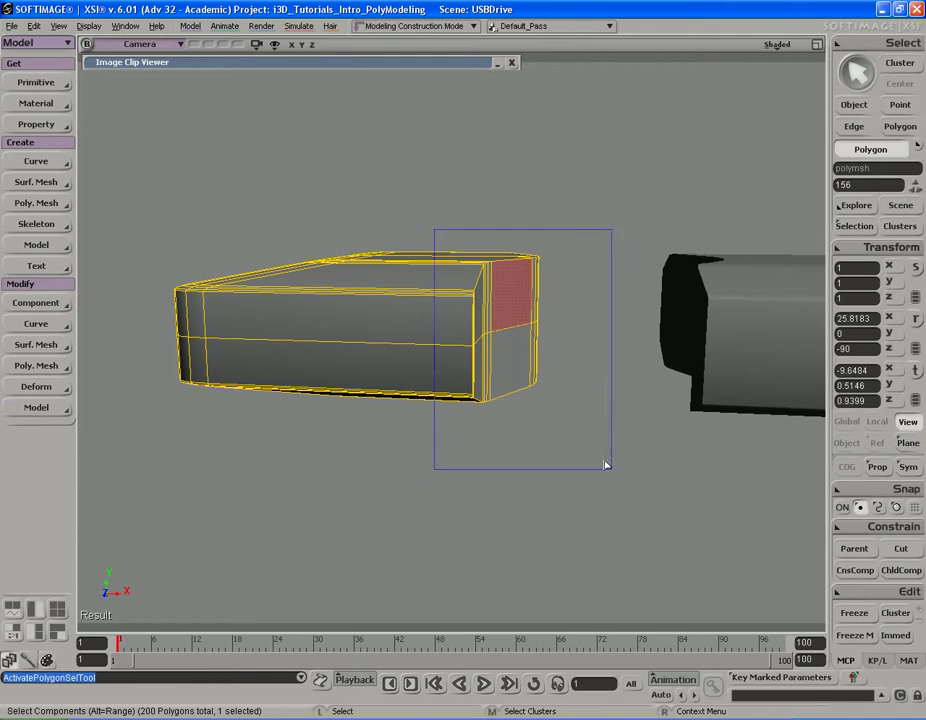
left_click_drag(549, 378, 620, 486)
right_click_drag(620, 486, 541, 379)
right_click_drag(529, 428, 483, 370)
- Try to inset the cap's end-face polygons by 0.145
right_click(483, 370)
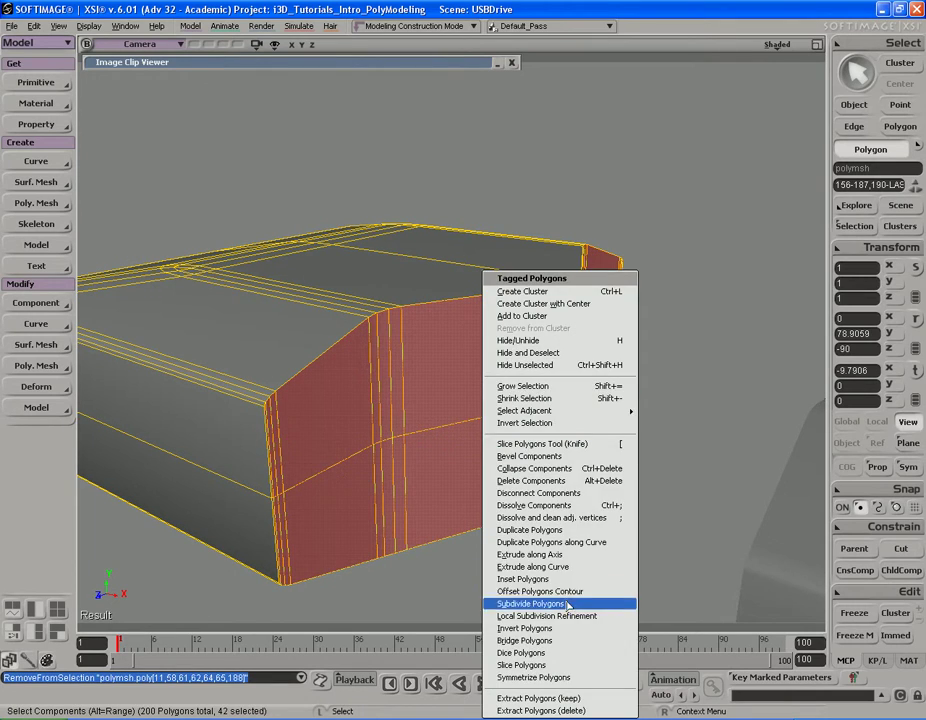
left_click(568, 581)
mouse_move(658, 438)
right_mouse_down()
mouse_move(599, 444)
mouse_move(655, 440)
right_mouse_up()
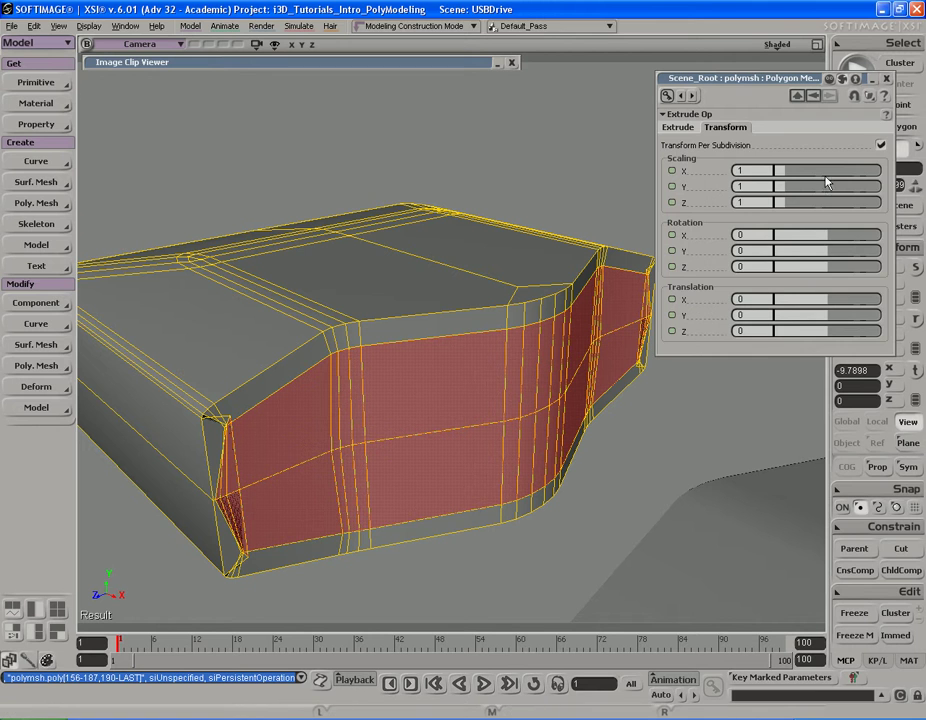
left_click(678, 128)
mouse_move(835, 177)
left_mouse_down()
mouse_move(852, 181)
mouse_move(838, 181)
left_mouse_up()
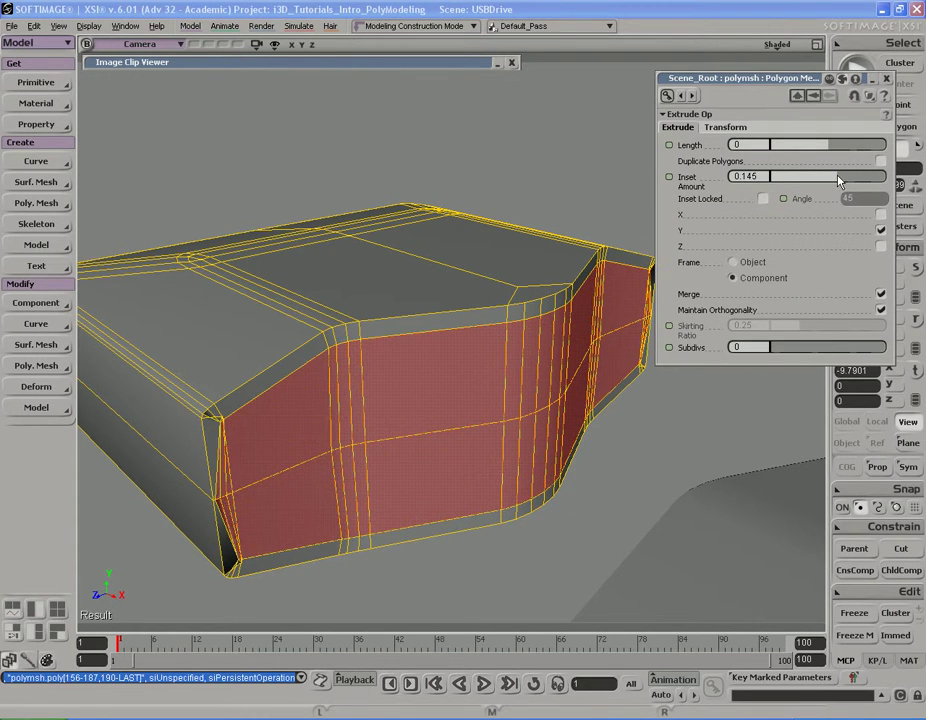
key("ctrl+z")
key("ctrl+z")
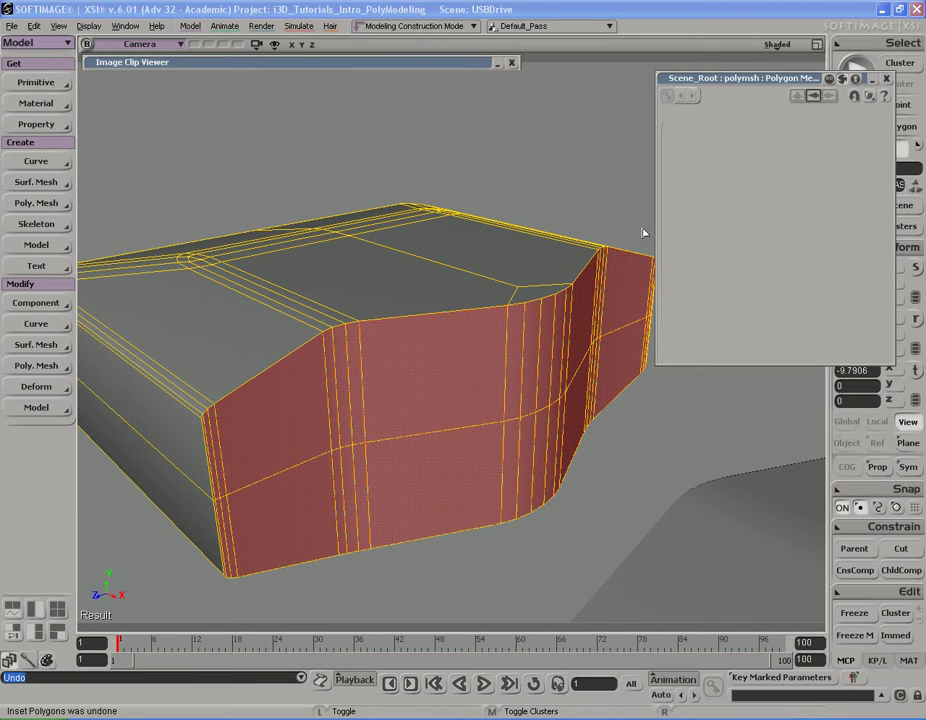
left_click(888, 79)
- Duplicate the cap's end-face polygons in place
key("s")
right_click_drag(632, 347, 632, 327)
key("c")
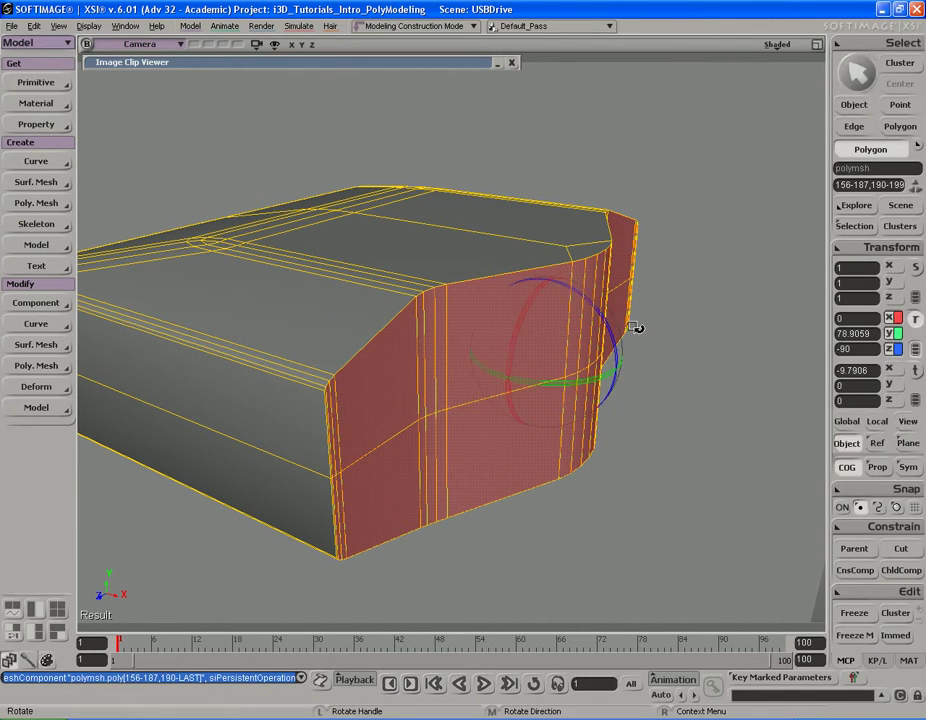
- Try to shrink the copied end-face polygons with uniform scaling in local mode
left_click_drag(727, 272, 722, 276)
key("s")
right_click_drag(722, 276, 716, 267)
left_click_drag(701, 237, 699, 234)
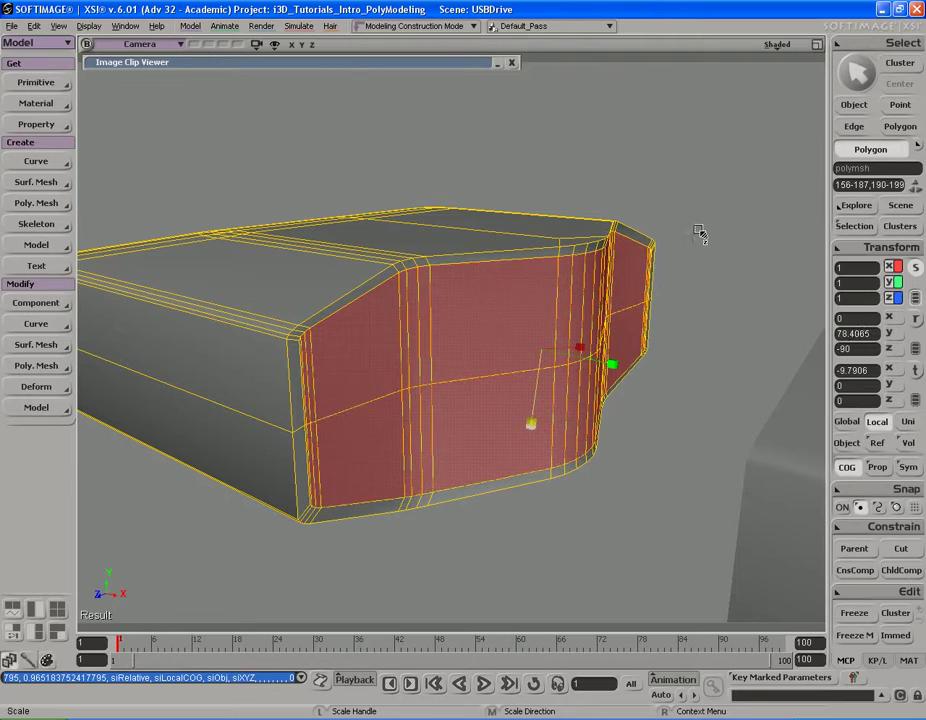
key("s")
right_click_drag(703, 229, 659, 165)
key("ctrl+z")
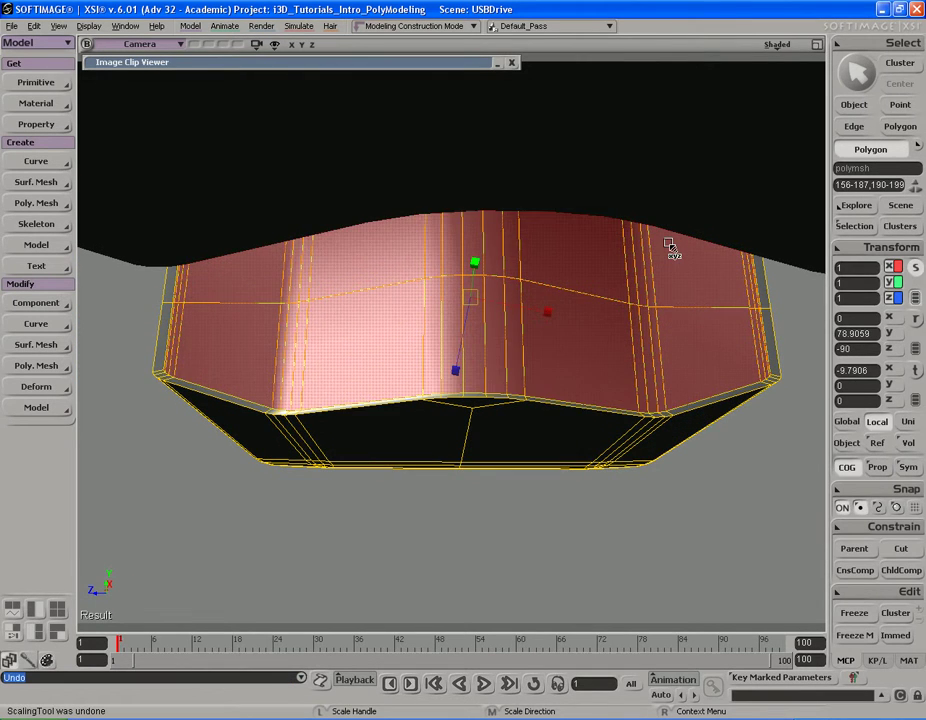
- Switch scaling to global mode and shrink the copied end-face polygons in height and width to leave a thin rim around the cap opening
key("s")
right_click_drag(669, 242, 729, 273)
key("x")
right_click(683, 270)
left_click(717, 274)
key("s")
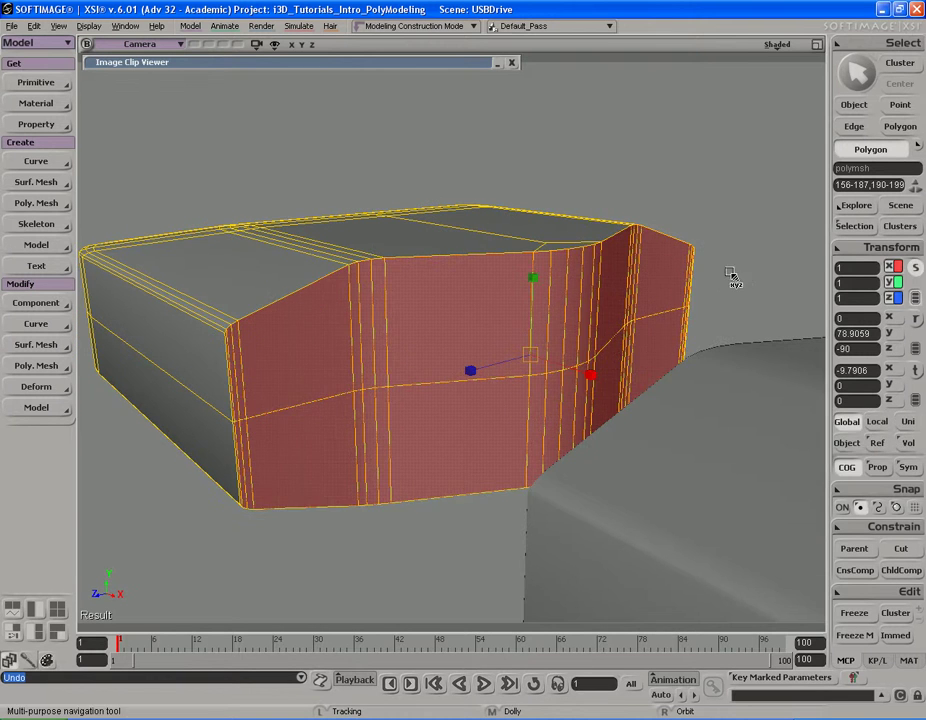
middle_click_drag(709, 247, 707, 246)
key("s")
right_click_drag(707, 246, 692, 252)
key("x")
middle_click_drag(692, 252, 682, 256)
left_click_drag(683, 258, 680, 254)
key("s")
right_click_drag(680, 254, 702, 233)
- Push the copied end-face polygons into the cap along the global X axis to about -13.57, checking the depth in wireframe
left_click_drag(765, 244, 552, 227)
key("s")
mouse_move(519, 223)
right_mouse_down()
mouse_move(590, 244)
mouse_move(564, 219)
mouse_move(409, 225)
right_mouse_up()
middle_click_drag(409, 225, 632, 224)
middle_click(778, 47)
key("s")
left_click_drag(522, 185, 546, 192)
right_click_drag(546, 192, 610, 217)
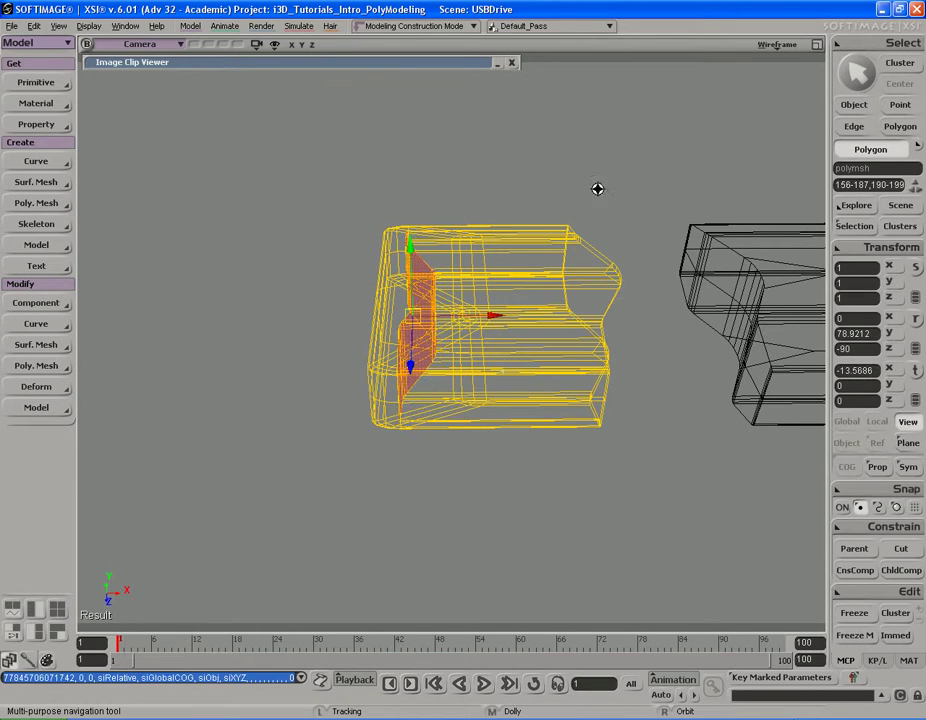
key("s")
middle_click_drag(598, 190, 486, 215)
- Flatten the cap's inner face by scaling it along global X, and return the viewport to shaded display
key("x")
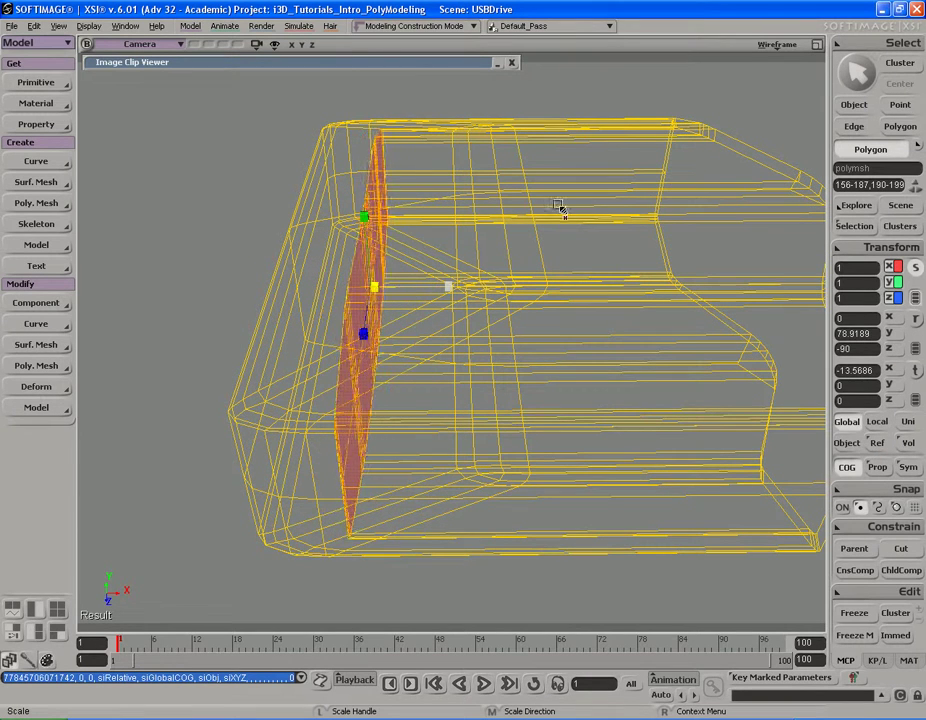
key("s")
mouse_move(545, 205)
right_mouse_down()
mouse_move(511, 196)
mouse_move(690, 213)
mouse_move(618, 136)
mouse_move(574, 146)
right_mouse_up()
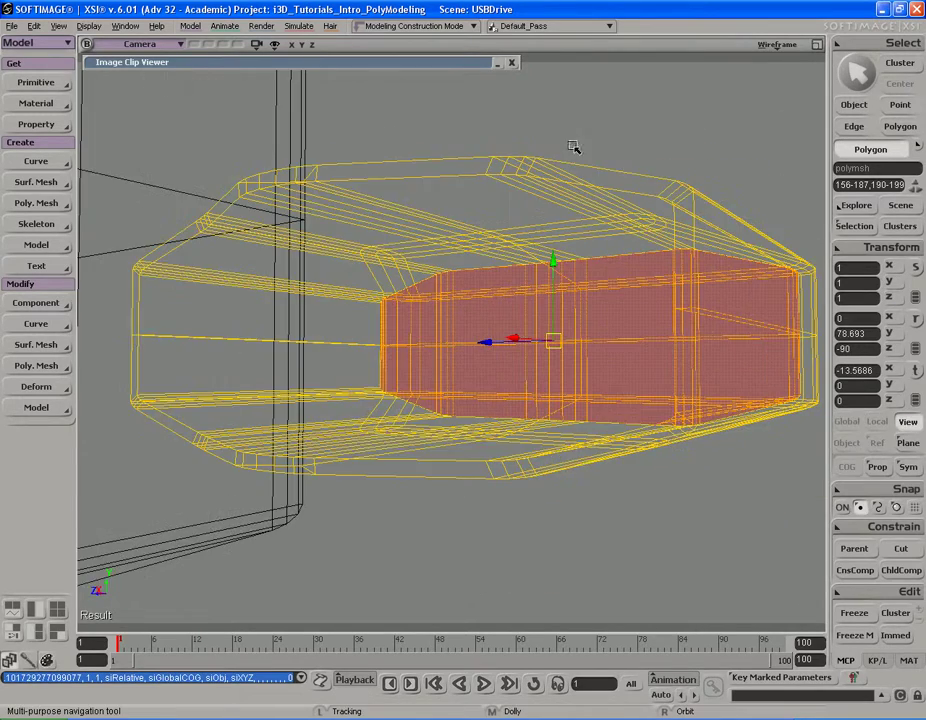
middle_click(791, 46)
key("s")
right_click_drag(684, 134, 682, 145)
mouse_move(677, 194)
right_mouse_down()
mouse_move(723, 155)
mouse_move(628, 287)
right_mouse_up()
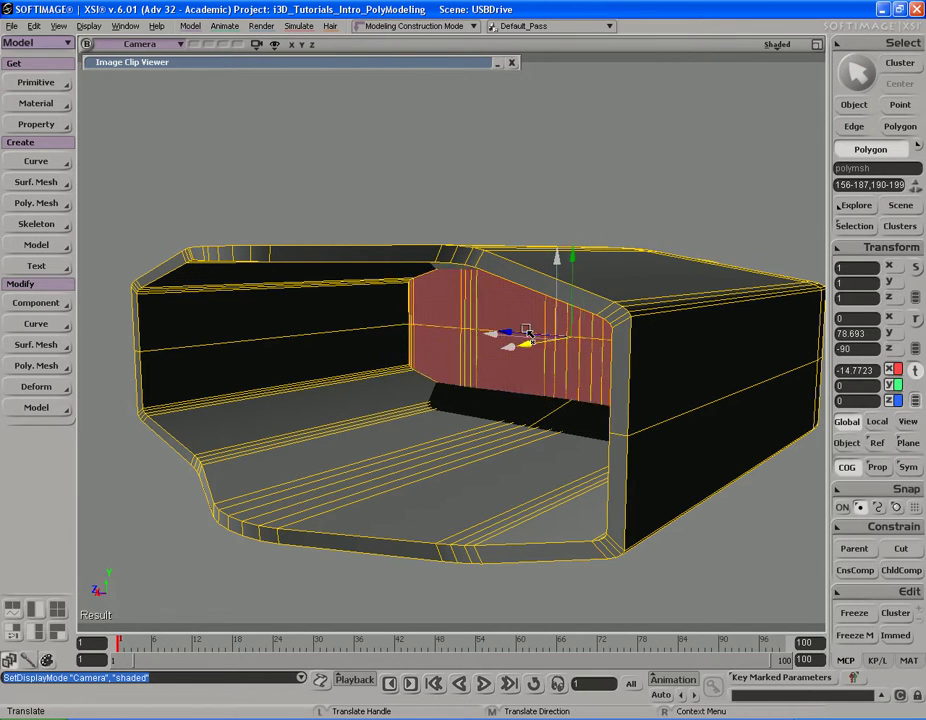
- Adjust the depth of the cap's inner face along global X to -12.689, checking its clearance in wireframe and shaded display
key("s")
mouse_move(492, 330)
right_mouse_down()
mouse_move(558, 378)
mouse_move(519, 399)
mouse_move(496, 325)
mouse_move(513, 324)
right_mouse_up()
key("v")
key("s")
right_click_drag(651, 322, 527, 312)
key("space")
middle_click(777, 47)
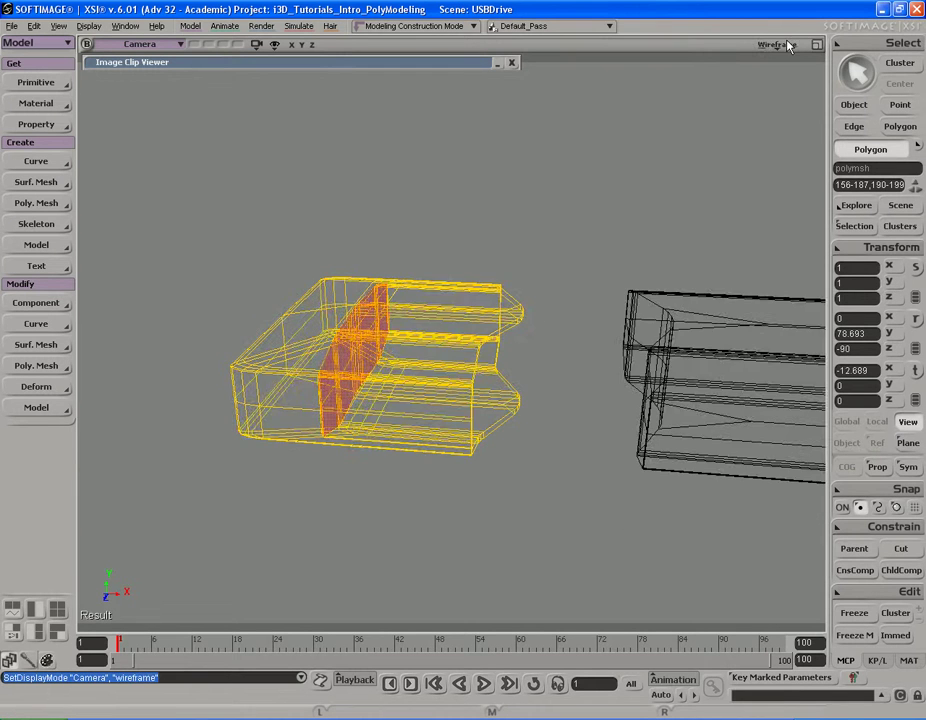
middle_click(786, 44)
key("s")
mouse_move(647, 267)
right_mouse_down()
mouse_move(616, 330)
mouse_move(585, 288)
right_mouse_up()
key("space")
middle_click_drag(585, 288, 510, 290)
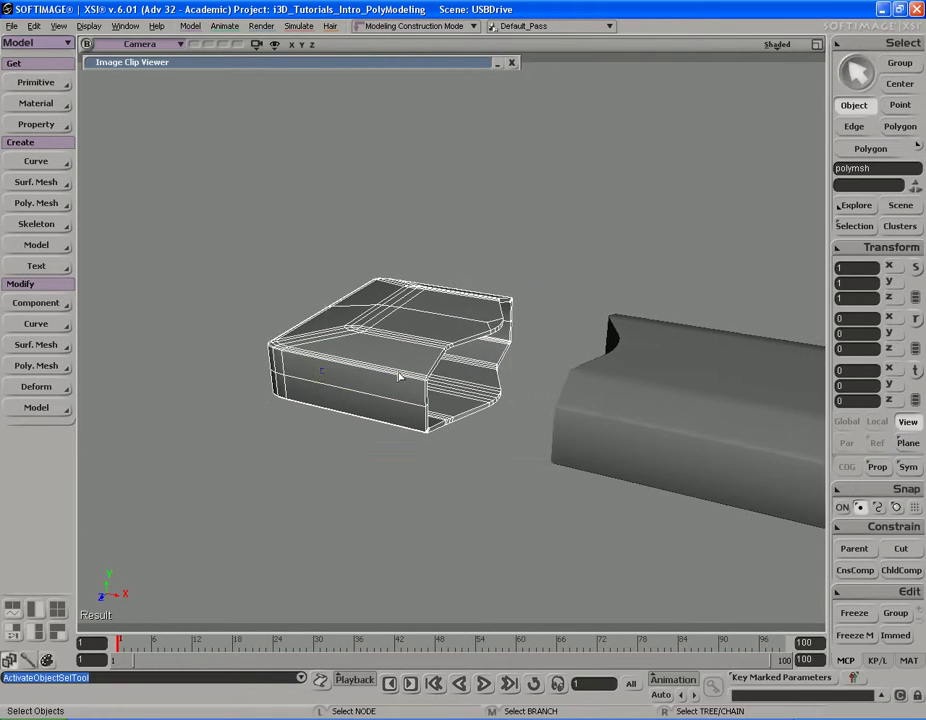
- Preview the hollowed cap in a render region and examine the model from other angles
key("q")
left_click_drag(325, 280, 569, 460)
key("s")
right_click_drag(668, 267, 597, 325)
key("s")
left_click_drag(765, 297, 678, 308)
middle_click_drag(678, 308, 585, 391)
- Select the drive body and compare its connector end with the reference image
key("space")
left_click(585, 392)
key("s")
mouse_move(585, 391)
right_mouse_down()
mouse_move(531, 372)
mouse_move(578, 376)
right_mouse_up()
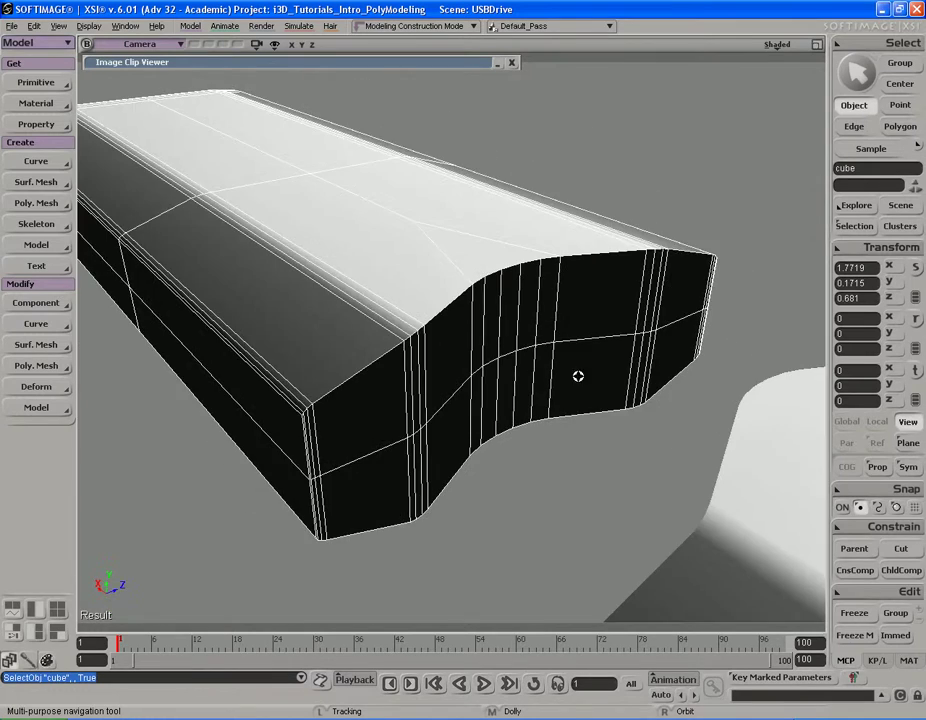
right_click_drag(592, 333, 449, 43)
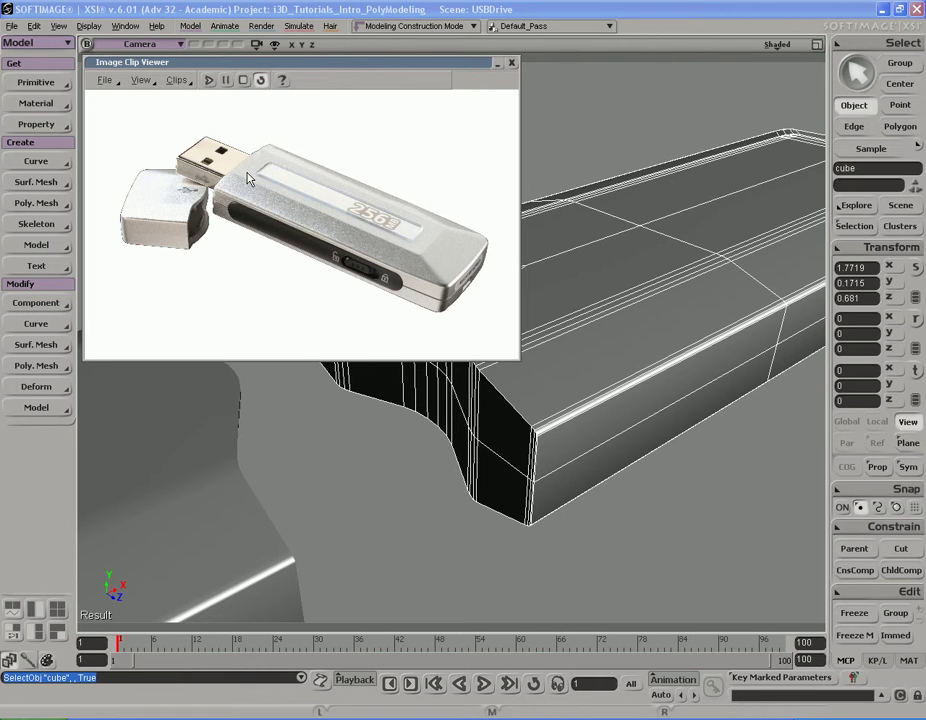
left_click(470, 64)
- Select the polygons of the body's connector end face, removing the stray triangles above and below from the selection
key("s")
right_click_drag(525, 248, 499, 314)
key("u")
key("s")
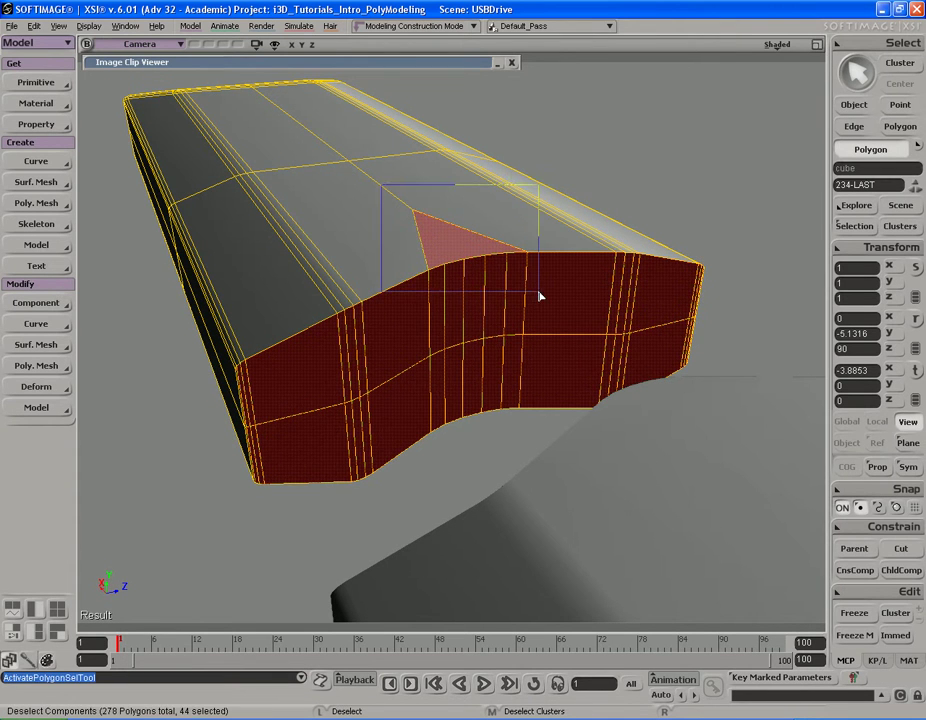
left_click_drag(538, 295, 538, 295, "ctrl+shift")
key("s")
right_click_drag(506, 345, 393, 375)
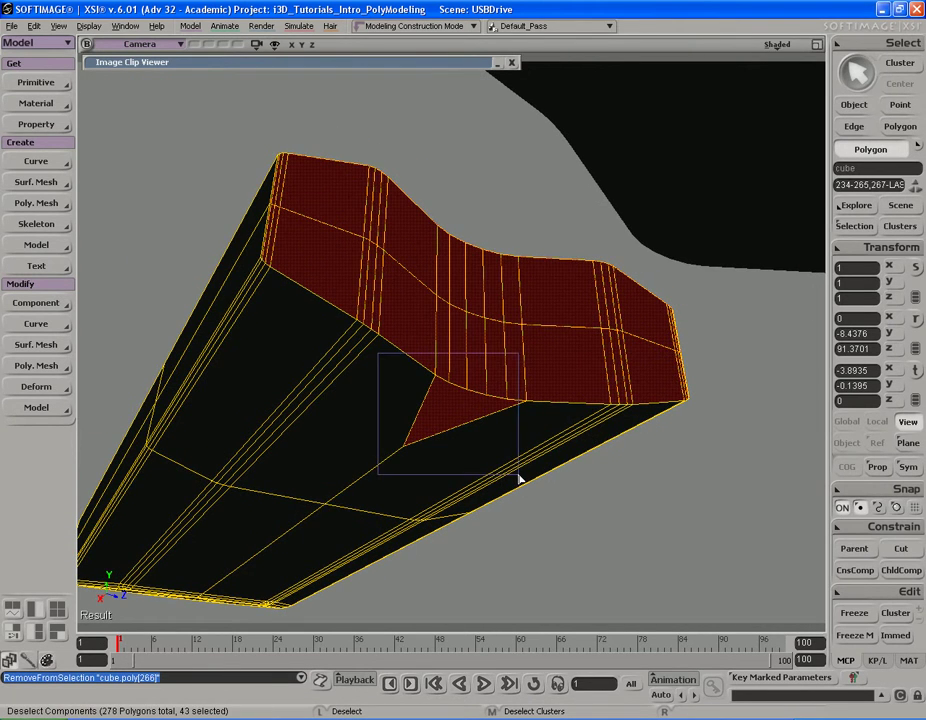
left_click_drag(544, 483, 544, 483, "ctrl+shift")
key("s")
right_click_drag(537, 438, 577, 330)
- Freeze the body's modeling history and freeze all of its transforms
key("space")
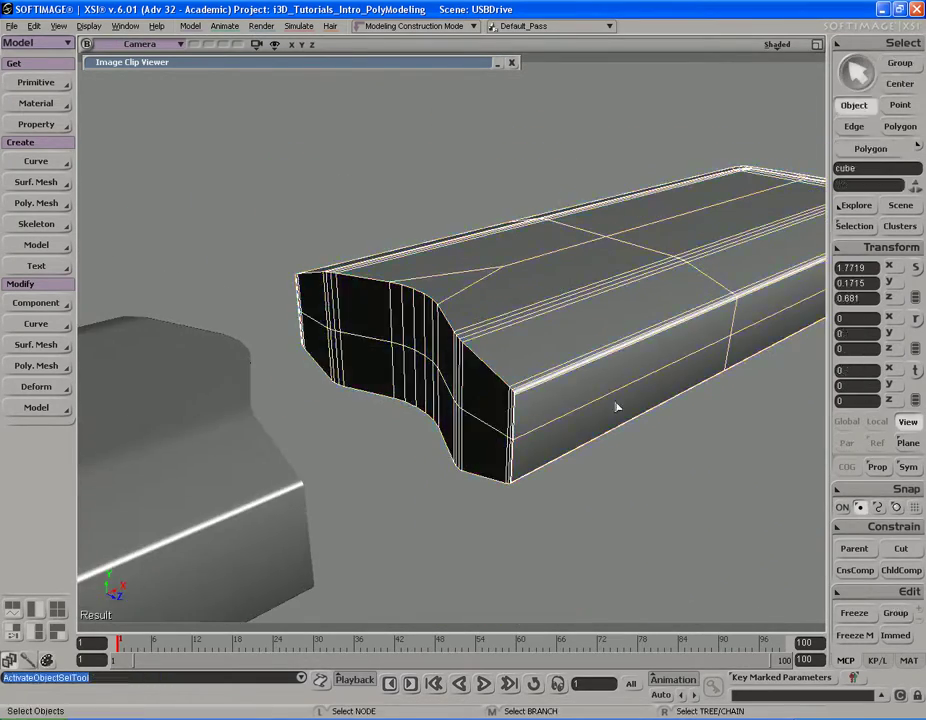
left_click(891, 247)
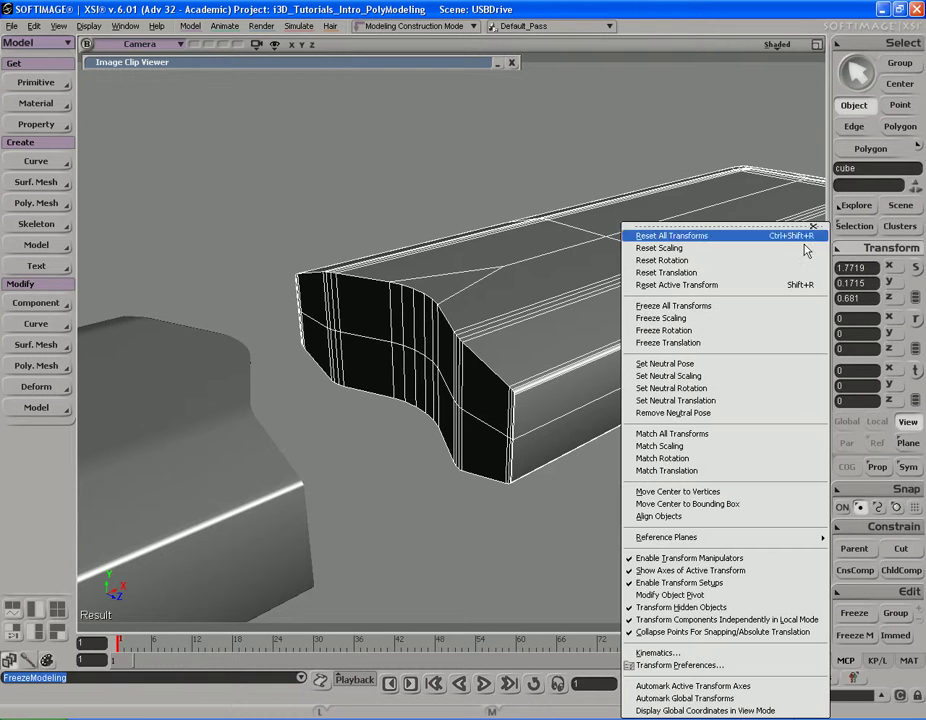
left_click(726, 310)
key("s")
right_click_drag(630, 397, 552, 364)
- Duplicate the body's connector end-face polygons and scale them down along global Y and Z to form an inset border
key("u")
key("s")
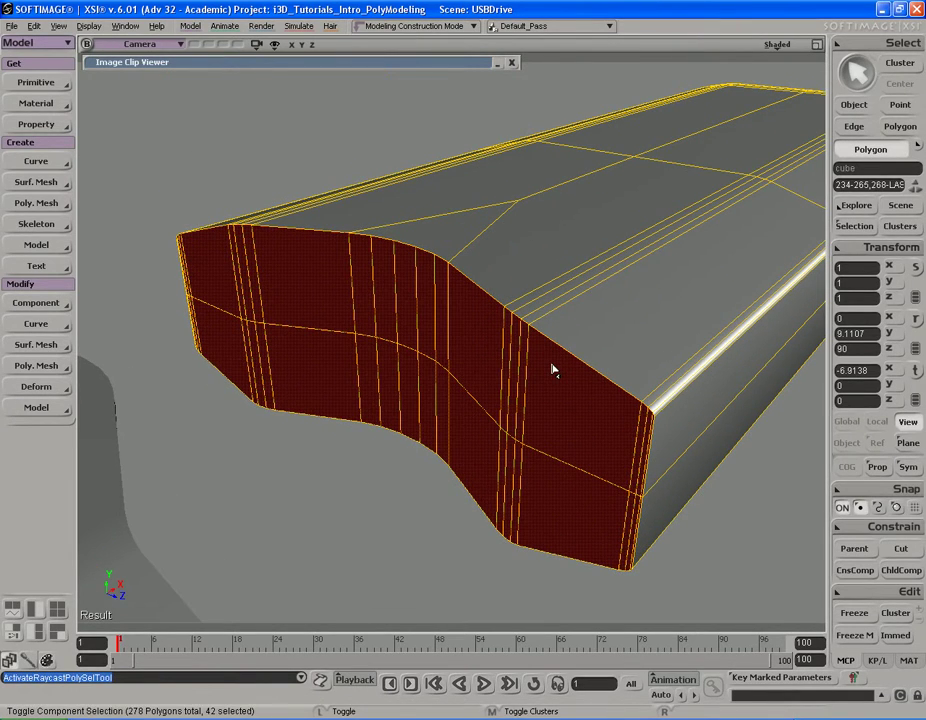
key("x")
middle_click_drag(533, 261, 532, 275)
key("s")
right_click_drag(560, 304, 588, 328)
middle_click_drag(621, 322, 614, 322)
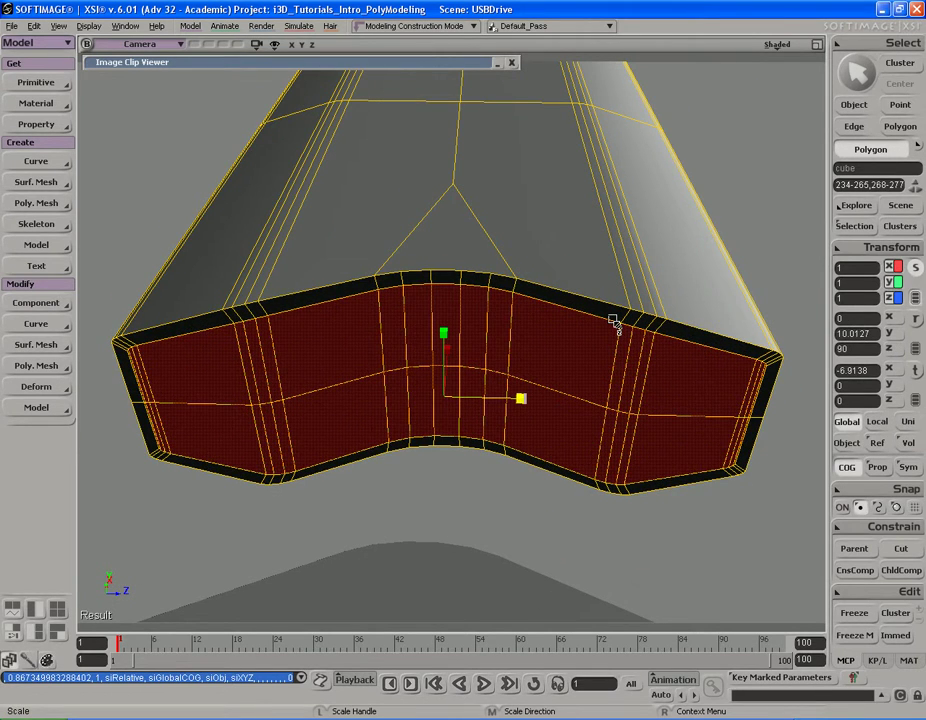
key("s")
mouse_move(614, 320)
right_mouse_down()
mouse_move(585, 306)
mouse_move(566, 324)
mouse_move(614, 324)
mouse_move(597, 323)
mouse_move(606, 325)
right_mouse_up()
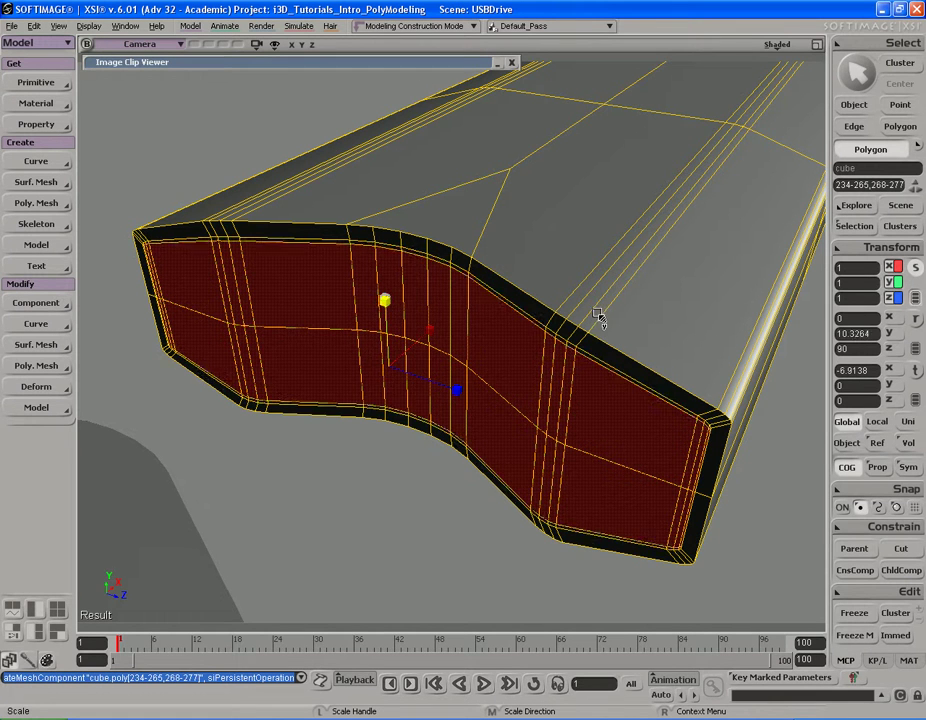
- Scale a second copy of the end-face polygons down along global Y and Z to form another narrow inset border
key("s")
right_click_drag(588, 324, 620, 324)
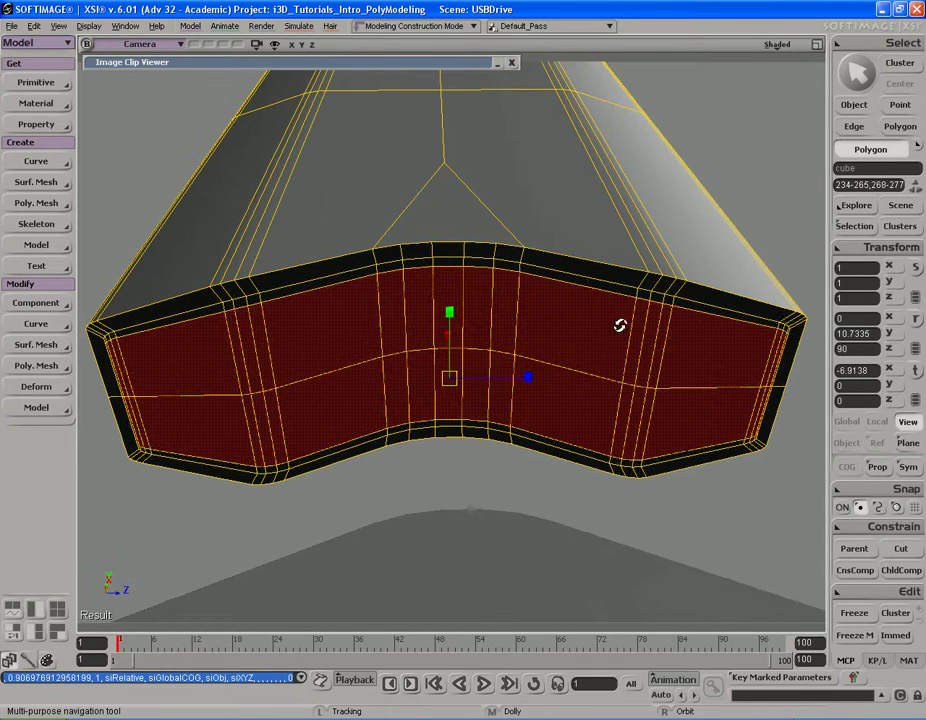
middle_click_drag(646, 307, 646, 308)
key("s")
right_click_drag(648, 312, 592, 262)
left_click_drag(592, 262, 560, 263)
middle_click_drag(560, 263, 564, 268)
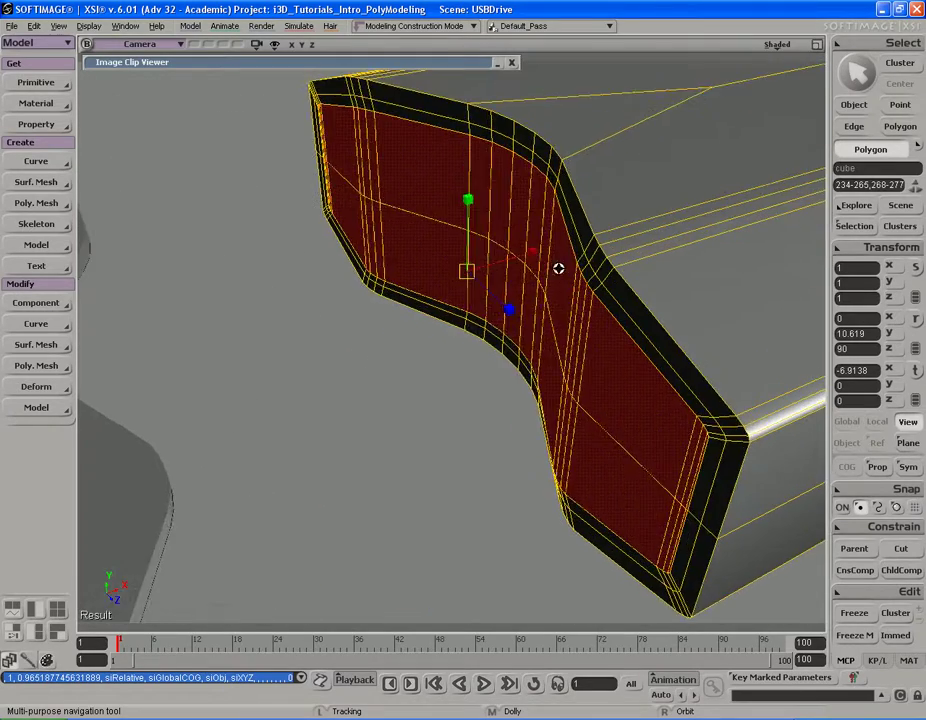
- Duplicate the inset end-face polygons again and pull them out along global X to -7.7419 as a raised collar
left_click_drag(564, 268, 540, 250)
right_click_drag(540, 250, 540, 258)
middle_click_drag(540, 258, 527, 256)
key("s")
key("ctrl+d")
key("s")
right_click_drag(626, 227, 630, 233)
key("v")
middle_click_drag(630, 233, 568, 225)
key("s")
left_click_drag(568, 225, 595, 217)
middle_click_drag(595, 217, 543, 226)
right_click_drag(543, 226, 562, 211)
- Flatten the collar's front face by scaling it along global X and move it back to X -7.1647
key("x")
left_click_drag(614, 215, 526, 216)
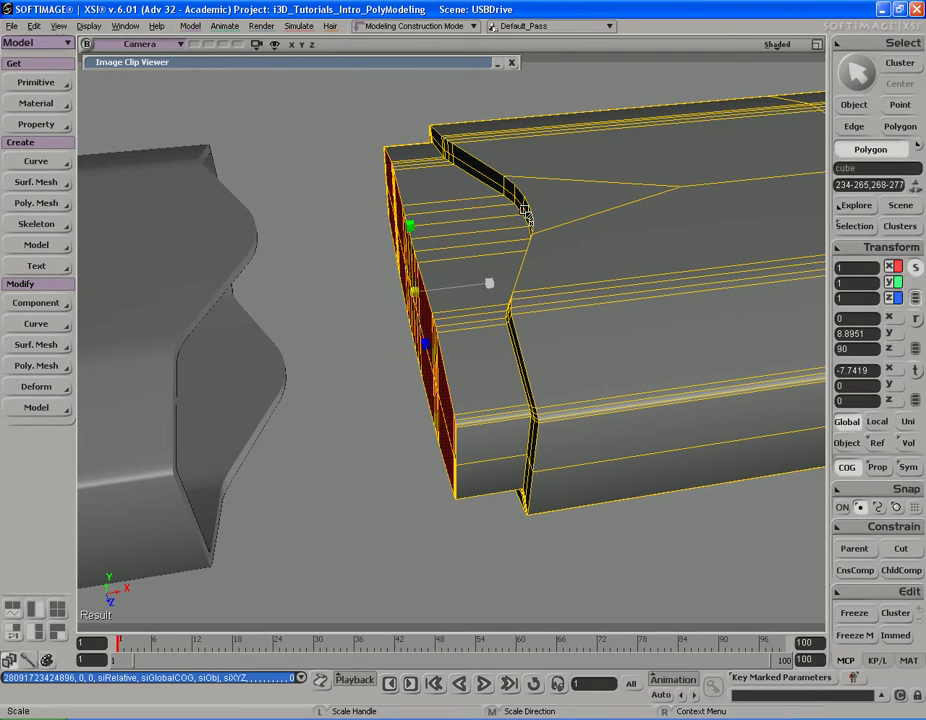
key("s")
right_click_drag(525, 209, 616, 215)
key("v")
left_click_drag(563, 200, 615, 198)
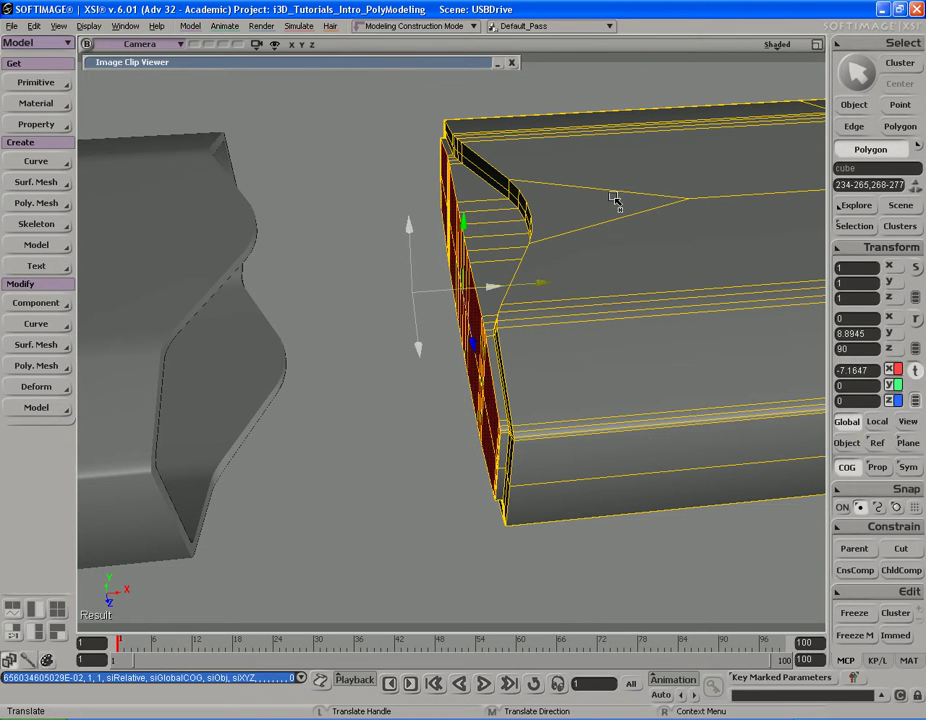
key("s")
right_click_drag(614, 199, 542, 200)
- Compare the body's raised collar with the connector end in the reference image
double_click(415, 64)
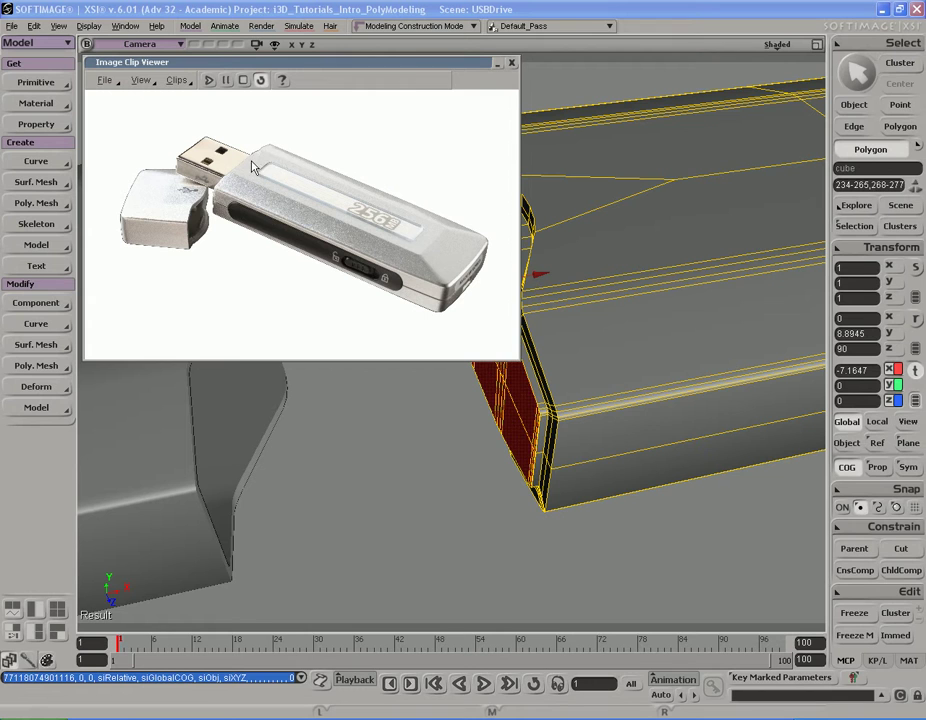
double_click(428, 64)
right_click_drag(540, 250, 557, 286)
- Try moving the cap along the drive's length to test its fit over the body's collar
key("space")
left_click(265, 333)
key("v")
key("s")
right_click_drag(517, 248, 468, 258)
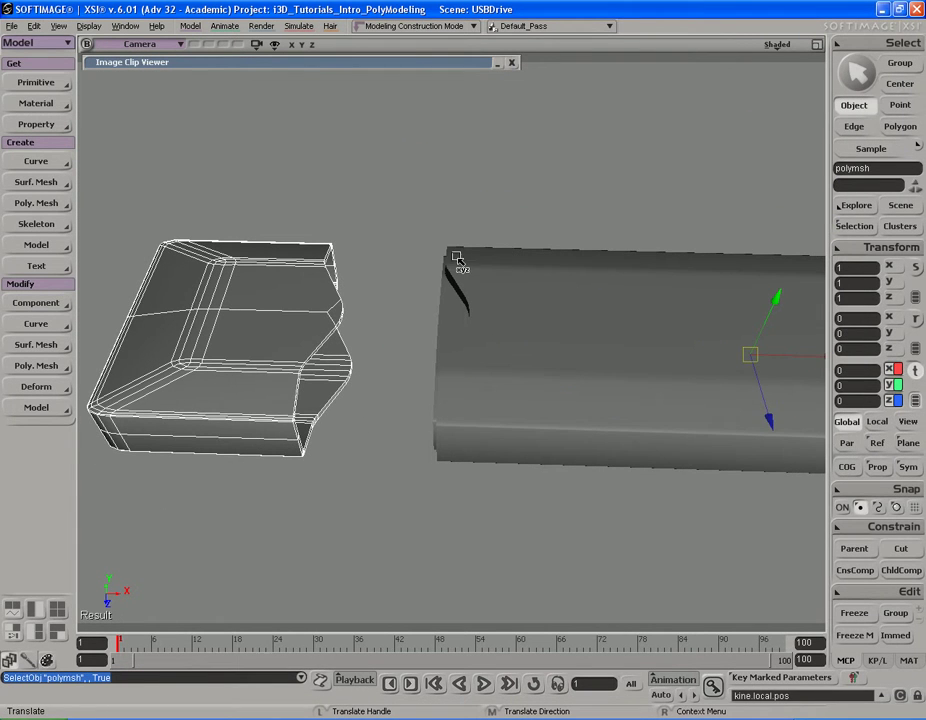
mouse_move(499, 262)
left_mouse_down()
mouse_move(611, 262)
mouse_move(497, 260)
left_mouse_up()
key("ctrl+z")
mouse_move(498, 258)
right_mouse_down()
mouse_move(548, 312)
mouse_move(635, 256)
mouse_move(510, 258)
mouse_move(566, 290)
mouse_move(531, 258)
mouse_move(519, 265)
mouse_move(527, 252)
mouse_move(513, 258)
right_mouse_up()
- Select the drive body and check its connector end against the reference image again
left_click(566, 290)
left_click_drag(529, 213, 490, 238)
double_click(384, 64)
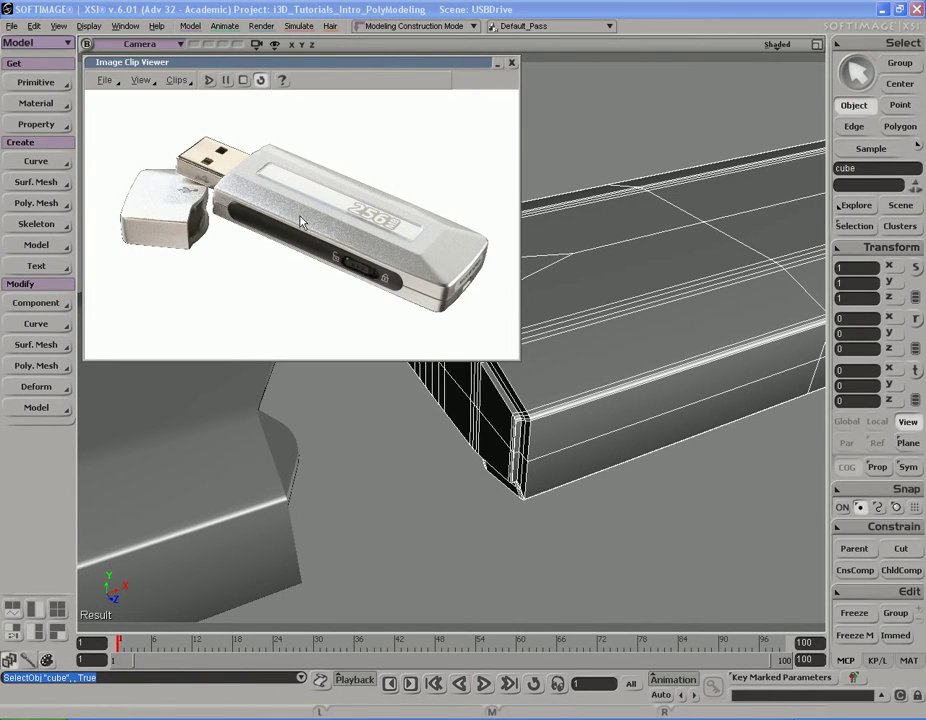
double_click(389, 64)
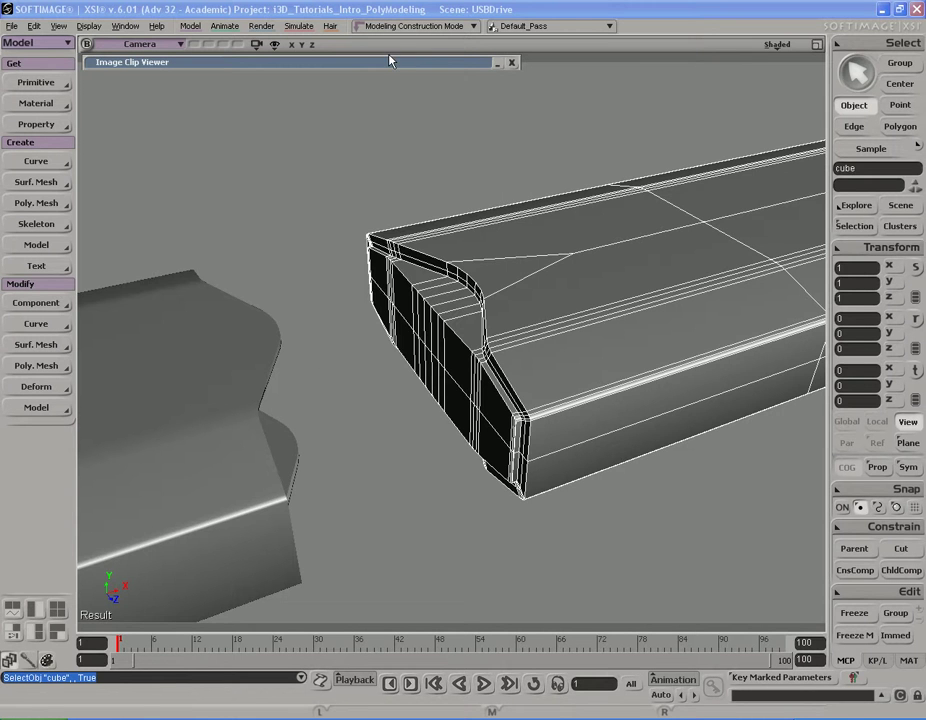
- Examine the drive body's connector end and its raised collar beside the separated cap from several angles and distances
key("s")
middle_click_drag(213, 265, 463, 260)
right_click_drag(463, 260, 478, 246)
left_click(368, 312)
key("v")
left_click_drag(617, 250, 451, 248)
key("space")
key("s")
right_click_drag(451, 248, 475, 289)
key("s")
left_click(469, 296)
key("s")
middle_click_drag(475, 289, 288, 278)
right_click_drag(288, 278, 435, 269)
middle_click_drag(435, 268, 285, 259)
right_click_drag(285, 259, 430, 258)
left_click(48, 83)
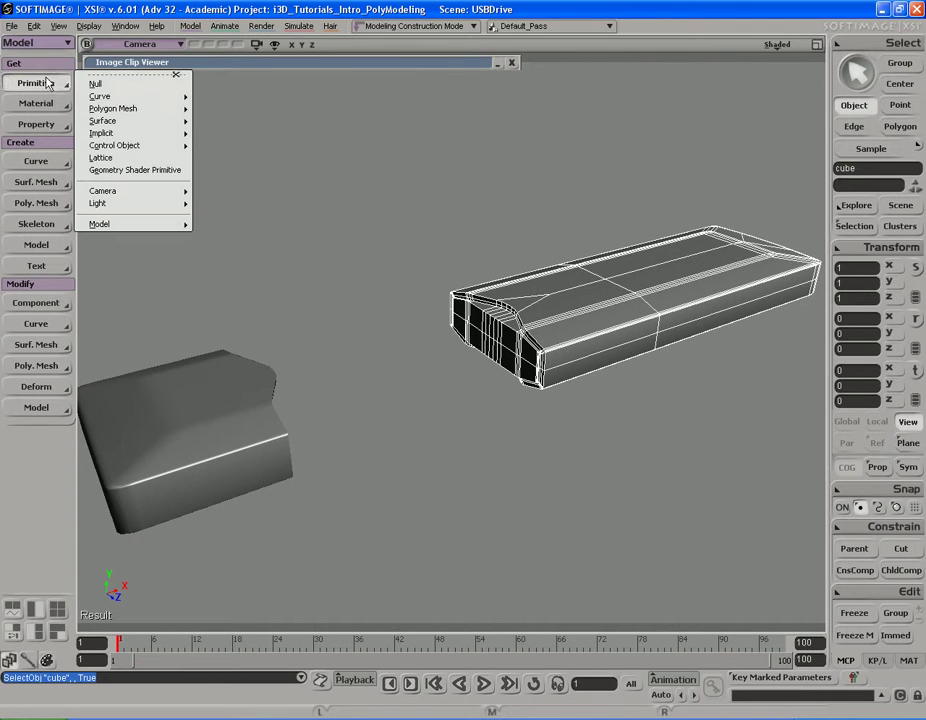
mouse_move(136, 111)
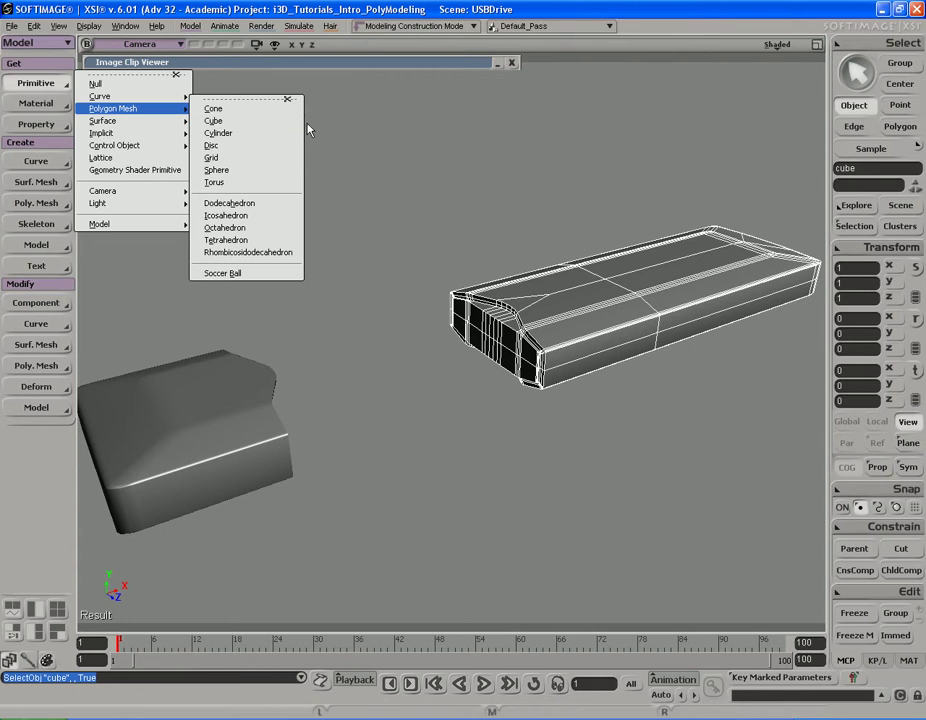
left_click(377, 125)
left_click_drag(508, 203, 451, 201)
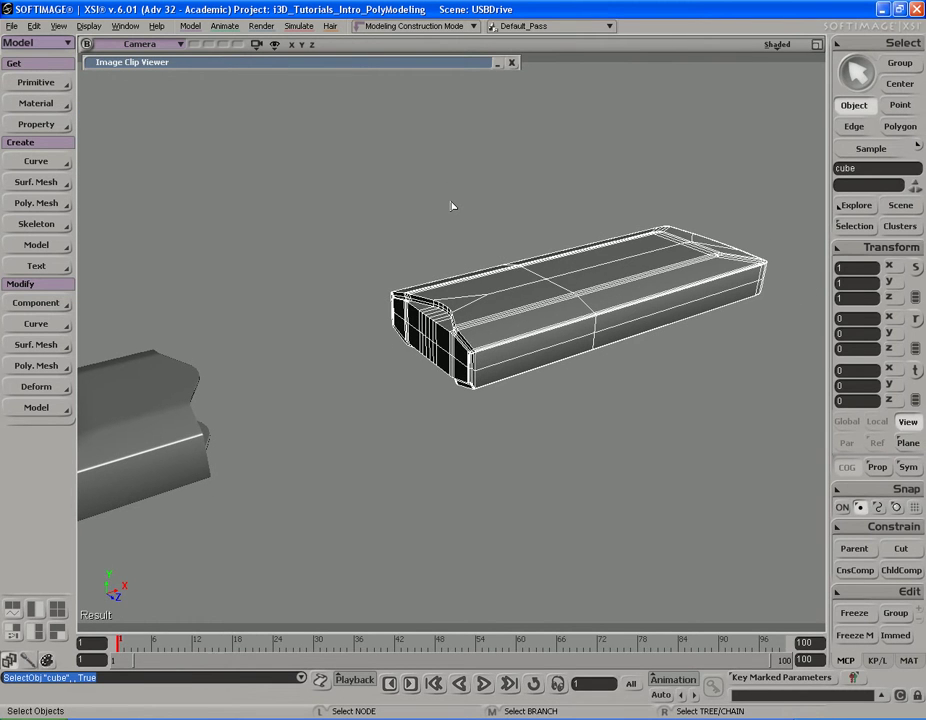